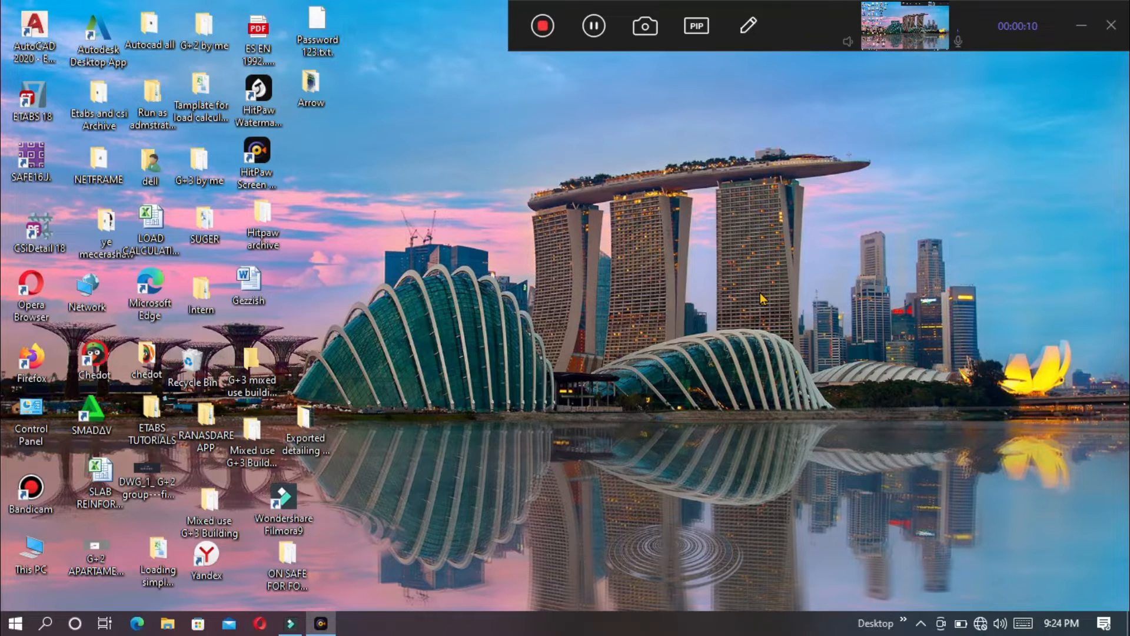
left_click(1082, 28)
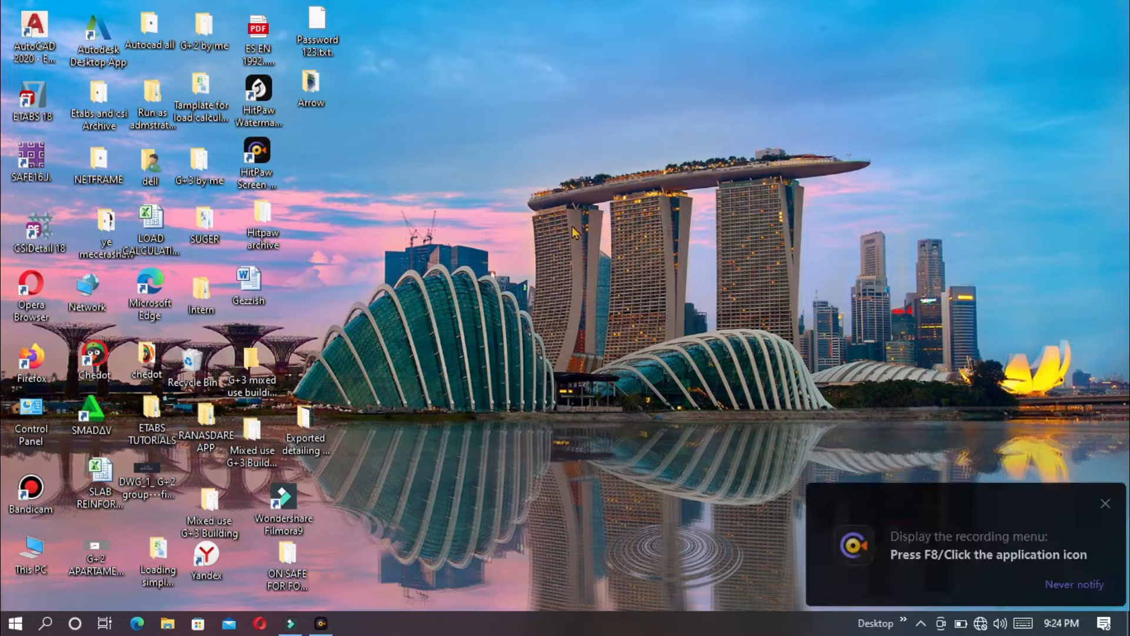
left_click(1106, 504)
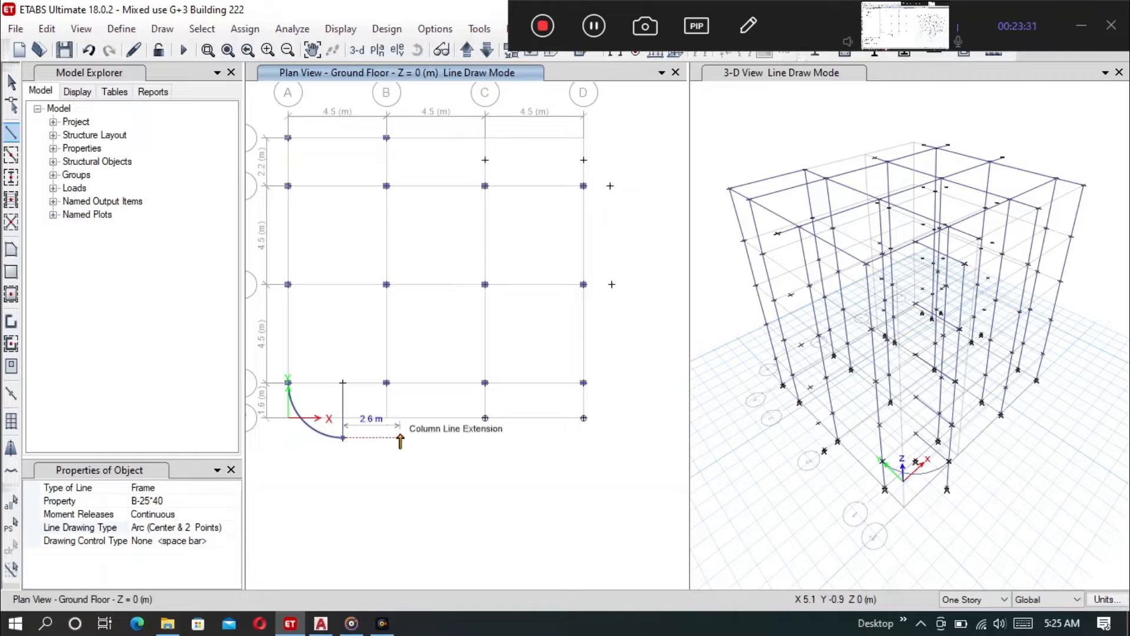
left_click(593, 25)
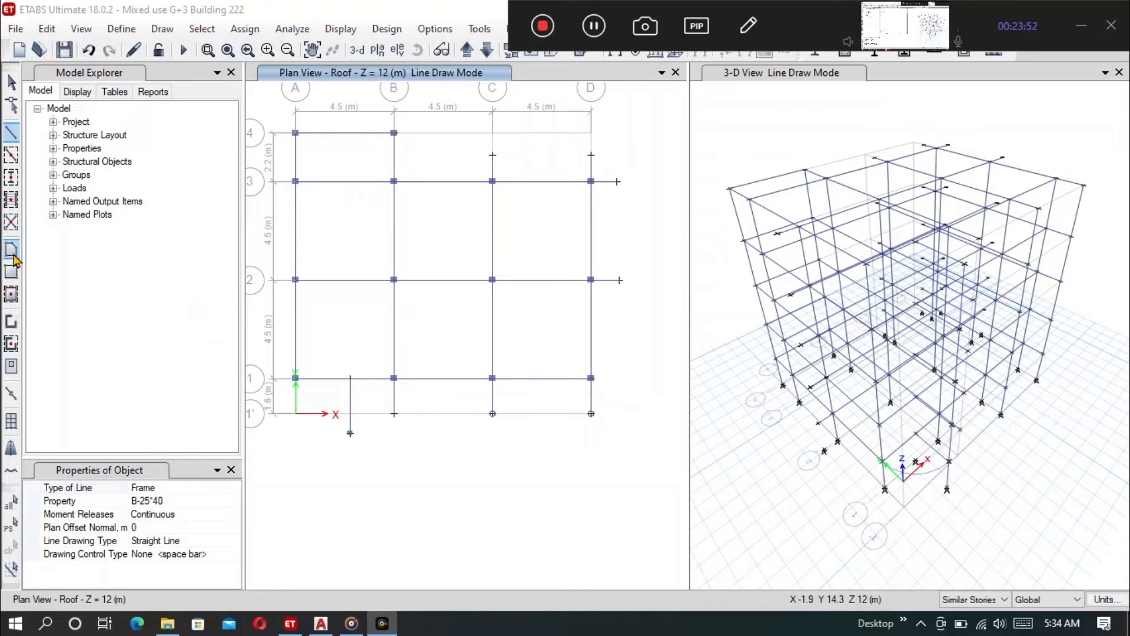
Start quick-drawing floors on the roof plan with the Slab-150 property
left_click(13, 295)
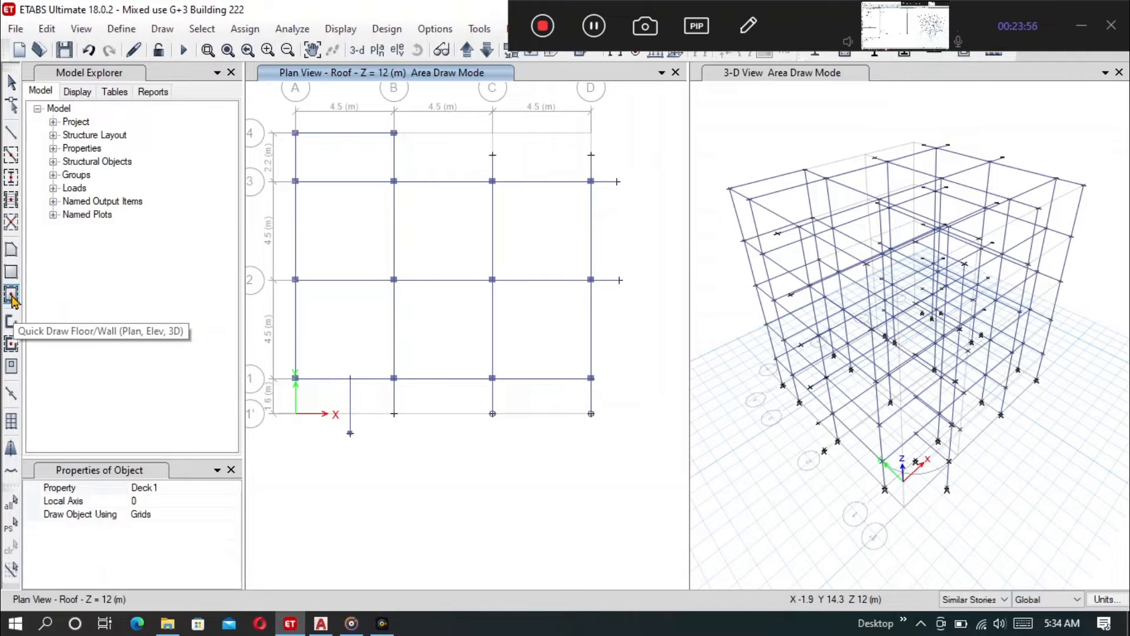
left_click(171, 490)
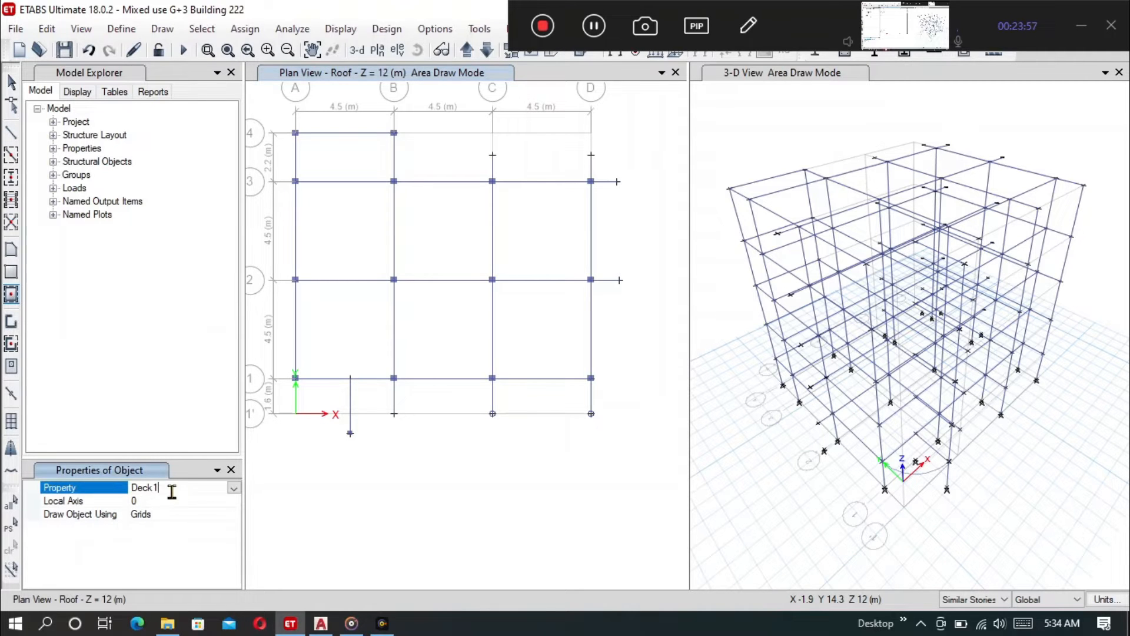
left_click(234, 487)
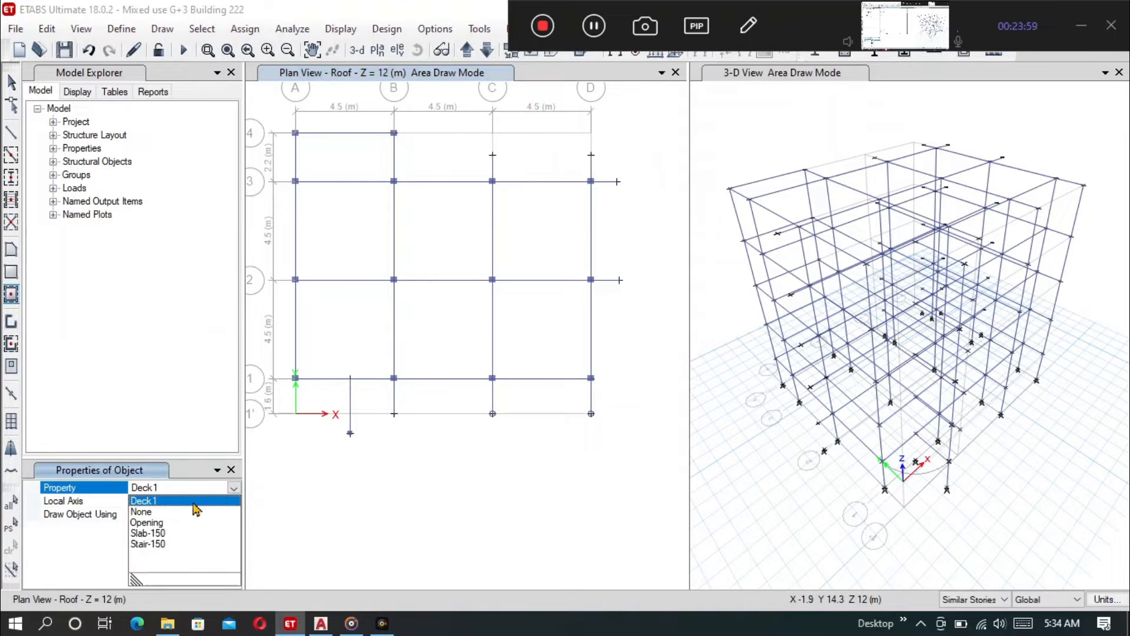
left_click(154, 533)
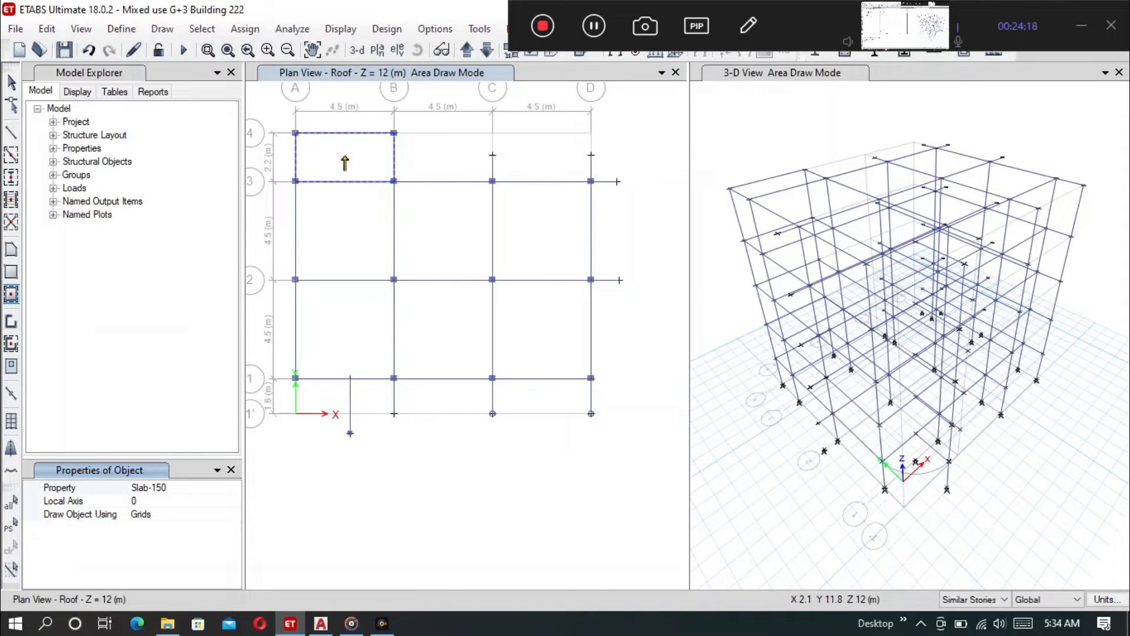
Place Slab-150 floor panels in the six roof bays between grids A–D and 1–3
left_click(348, 165)
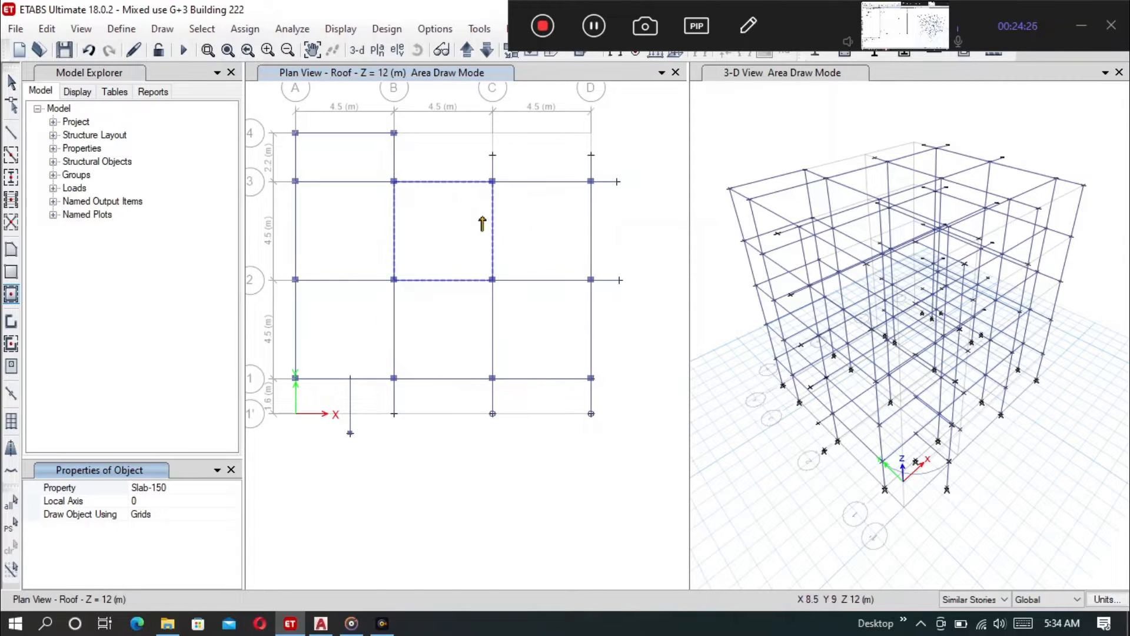
left_click(14, 276)
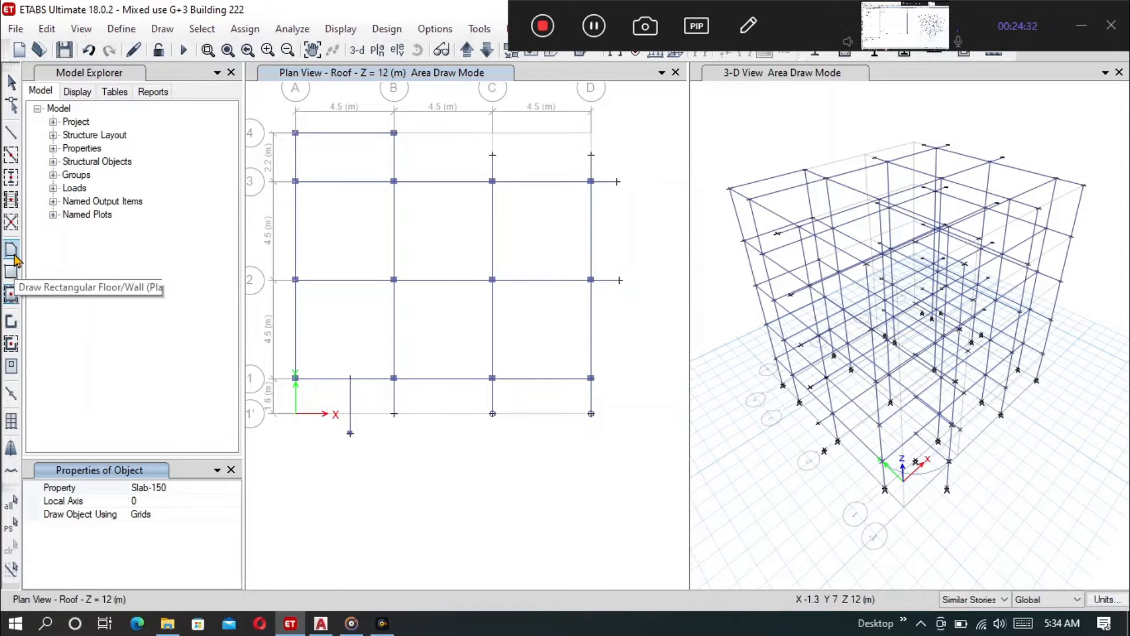
left_click(10, 293)
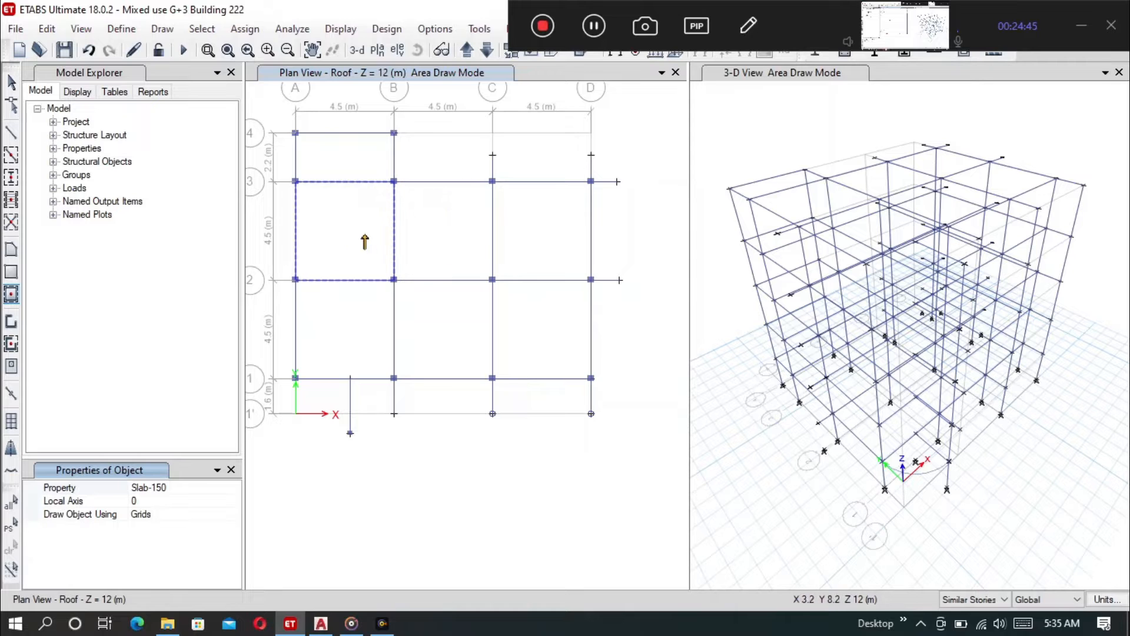
left_click(354, 227)
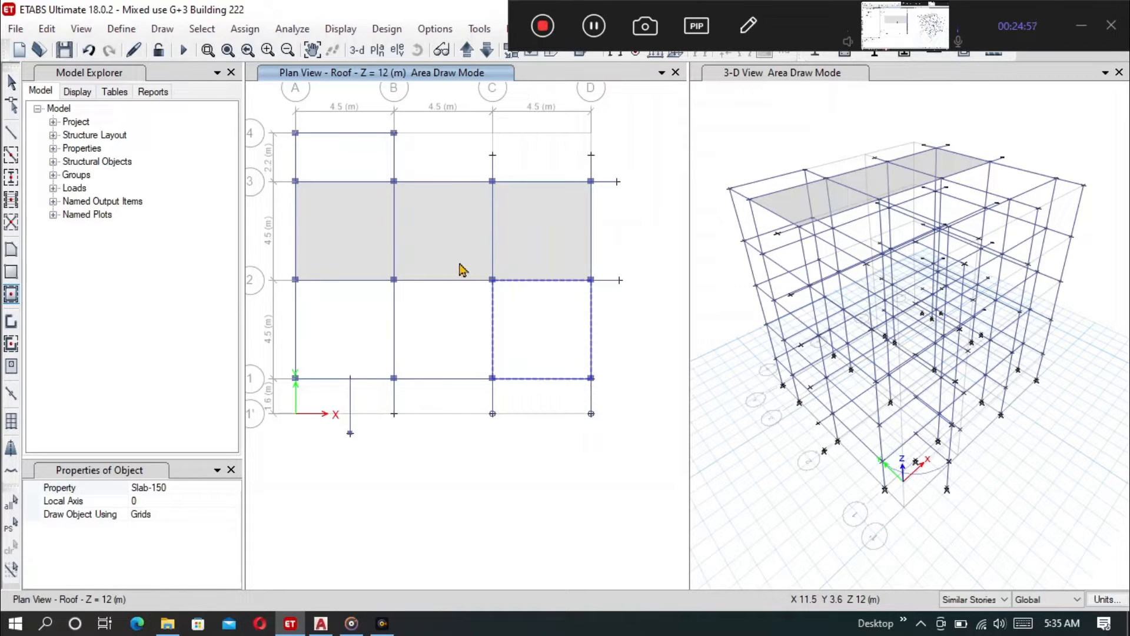
left_click(548, 334)
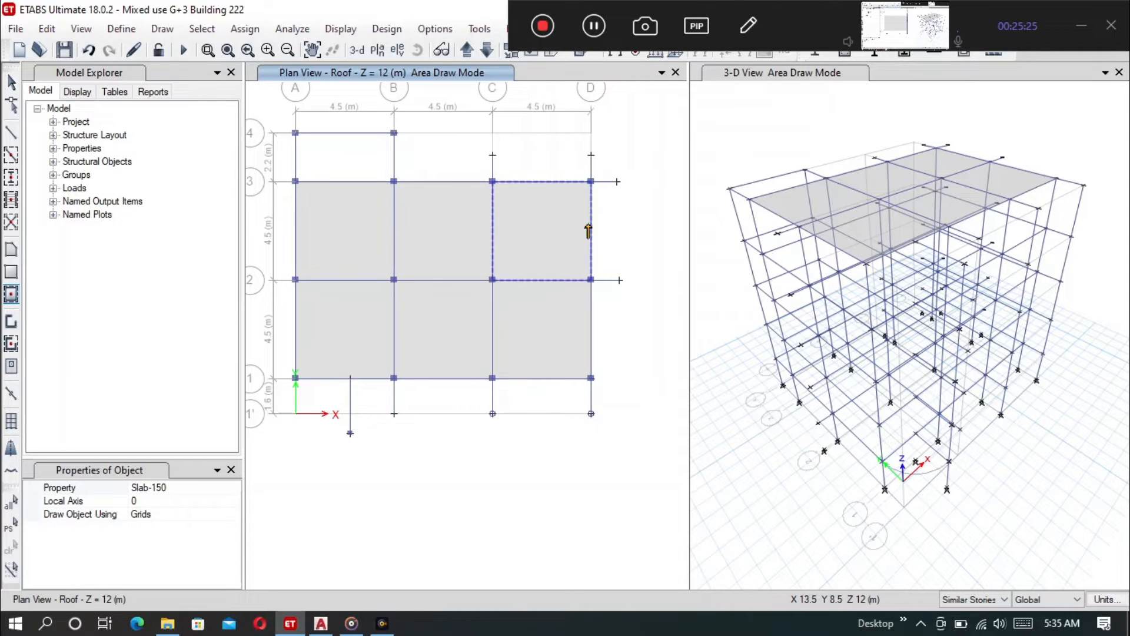
Select the six slab panels on the roof plan and delete them
left_click(11, 82)
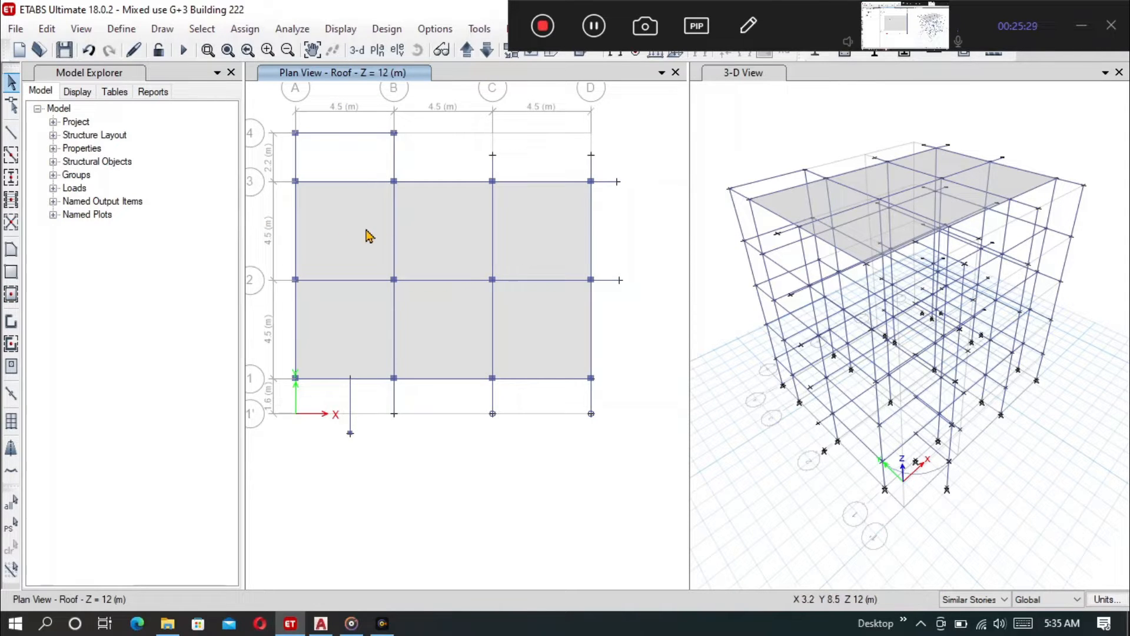
left_click(415, 246)
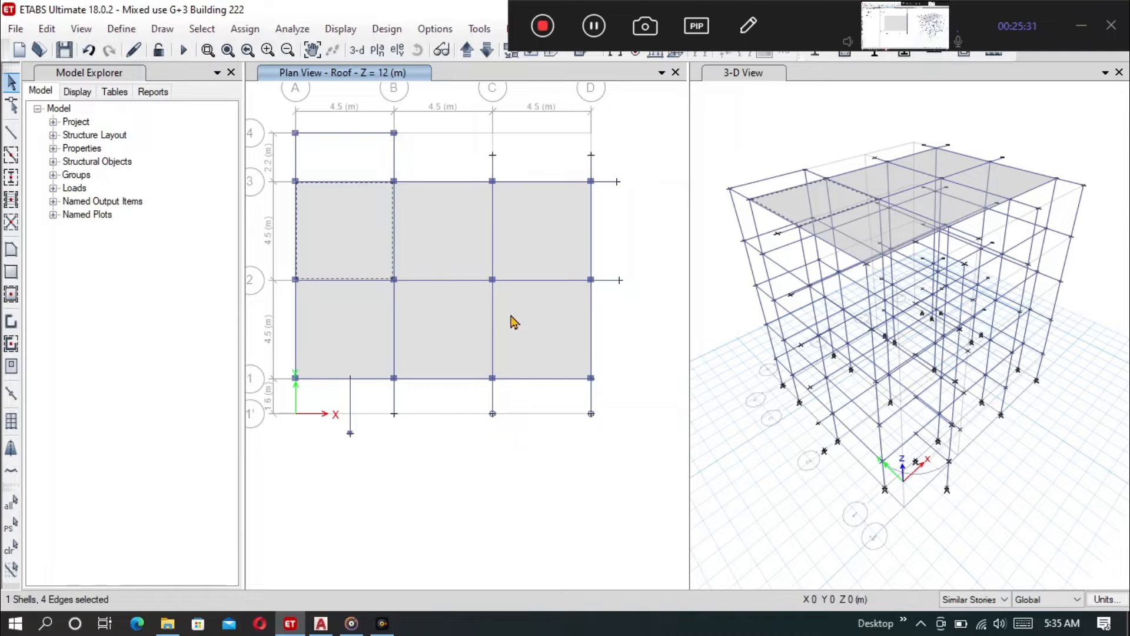
left_click(357, 331)
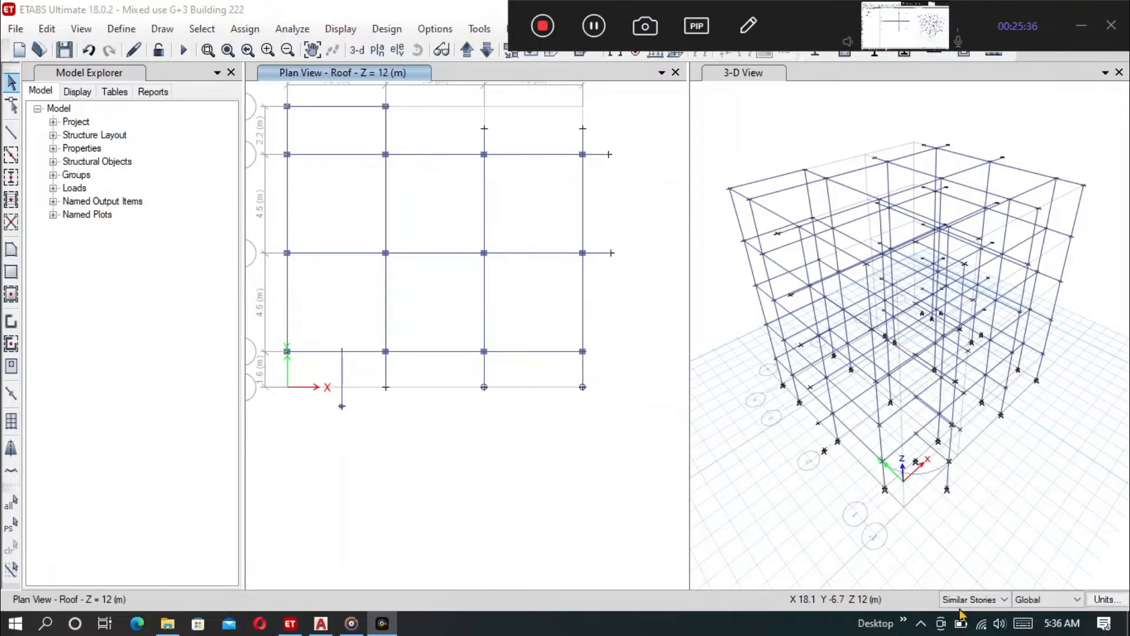
Quick-draw Slab-150 floors on All Stories in the six bays between grids A–D and 1–3
left_click(971, 599)
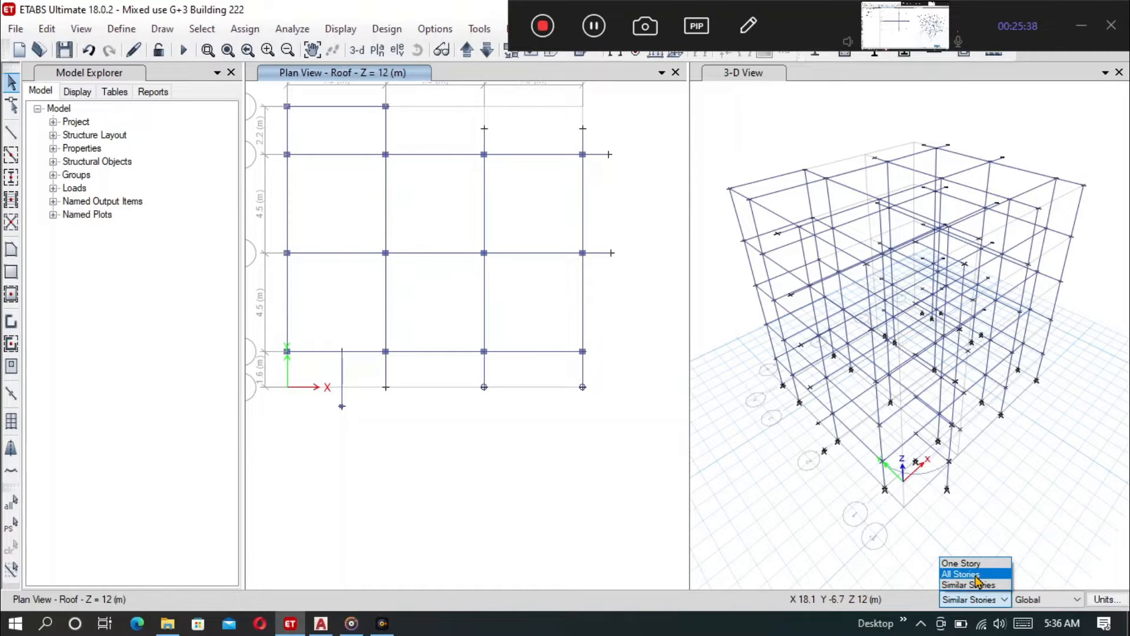
left_click(965, 574)
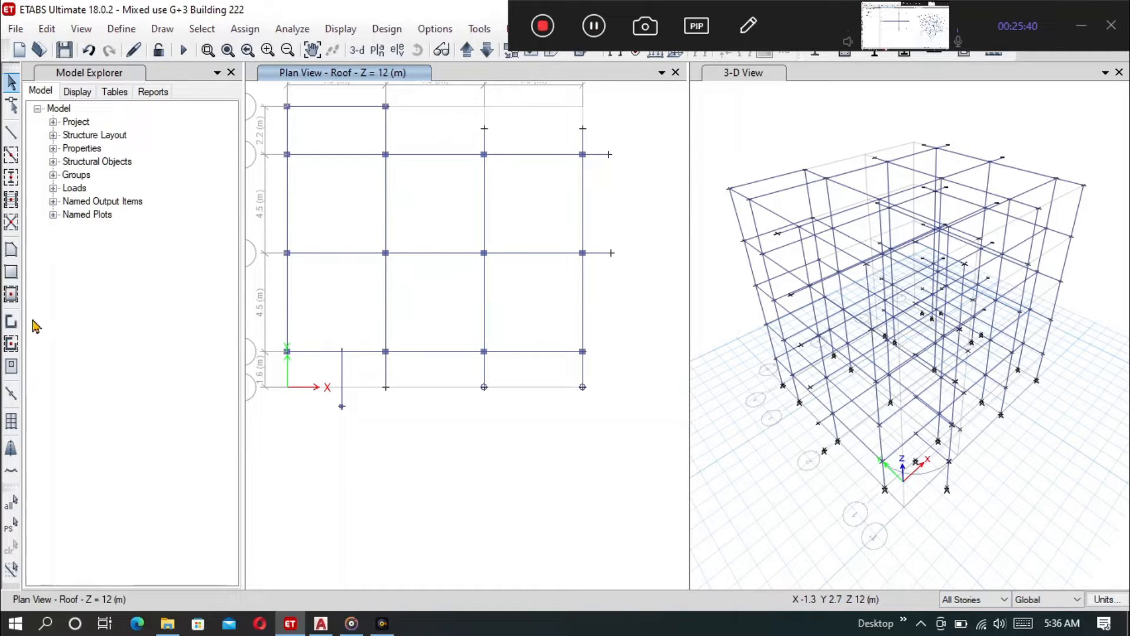
left_click(11, 294)
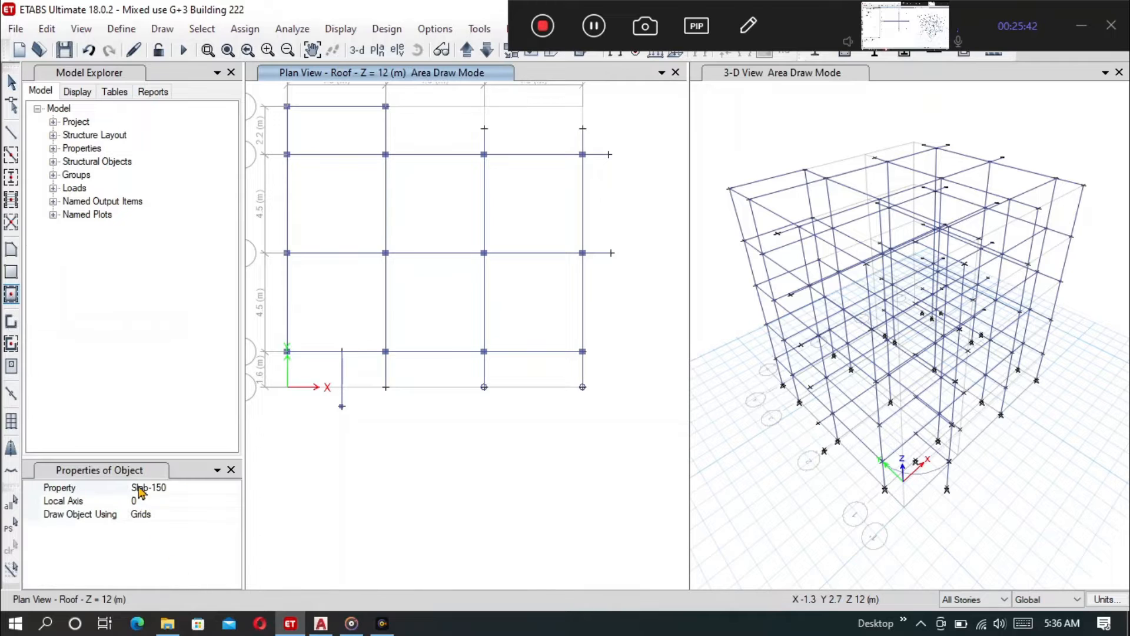
left_click(328, 195)
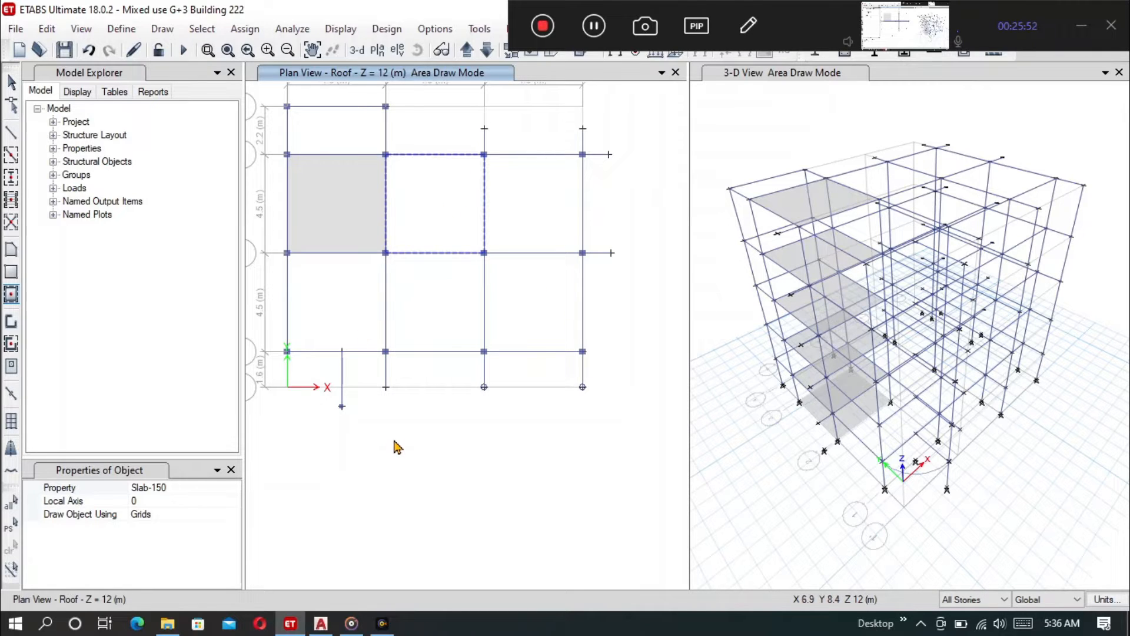
left_click(438, 203)
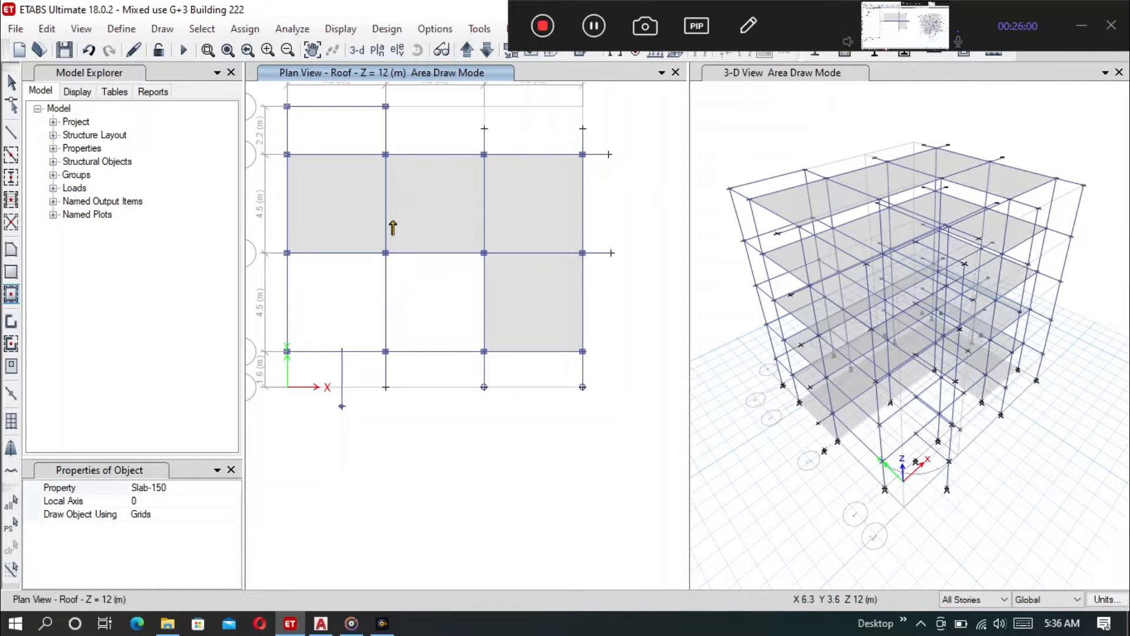
left_click(445, 317)
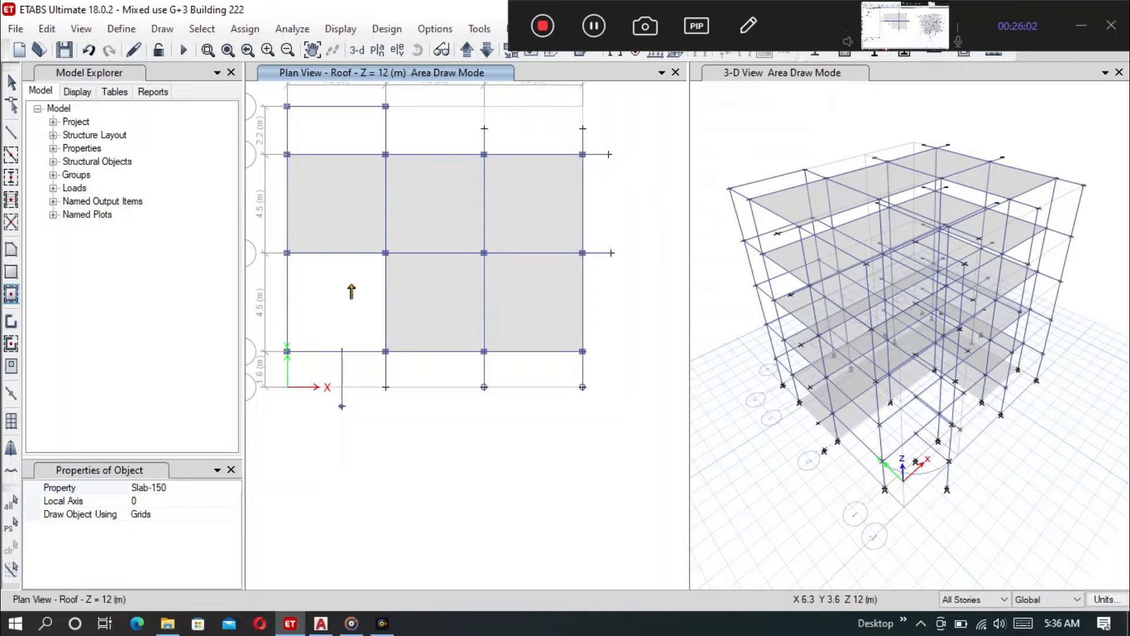
left_click(297, 343)
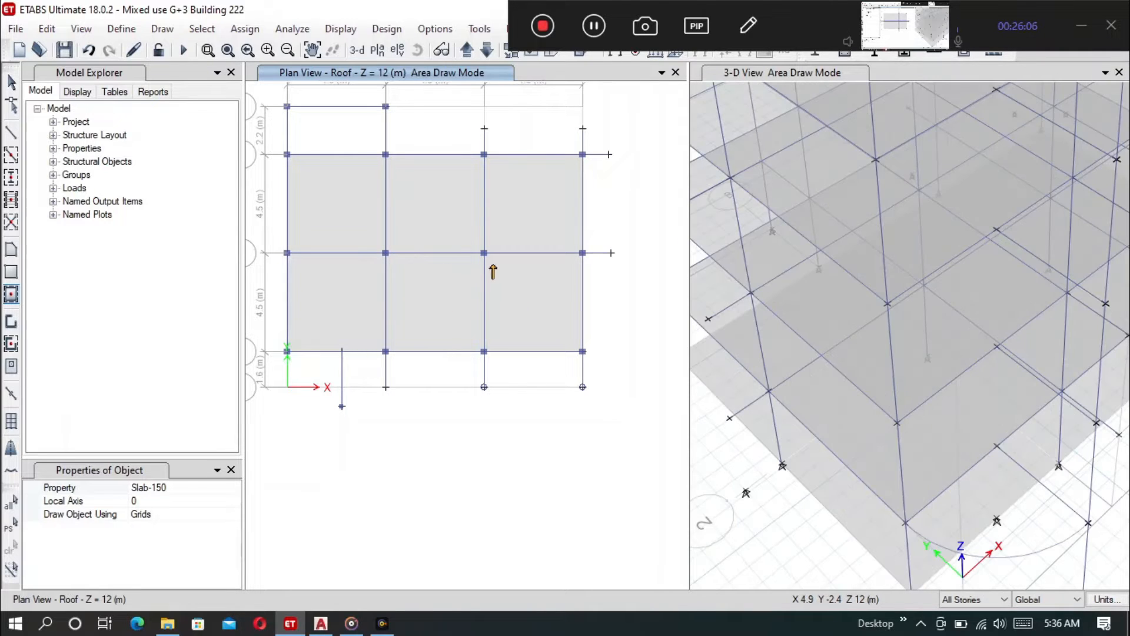
Draw a rectangular Slab-150 overhang about 1.3 m by 4.5 m beyond grid D, between grids 2 and 3
scroll(459, 262, "down", 2)
scroll(469, 259, "up", 2)
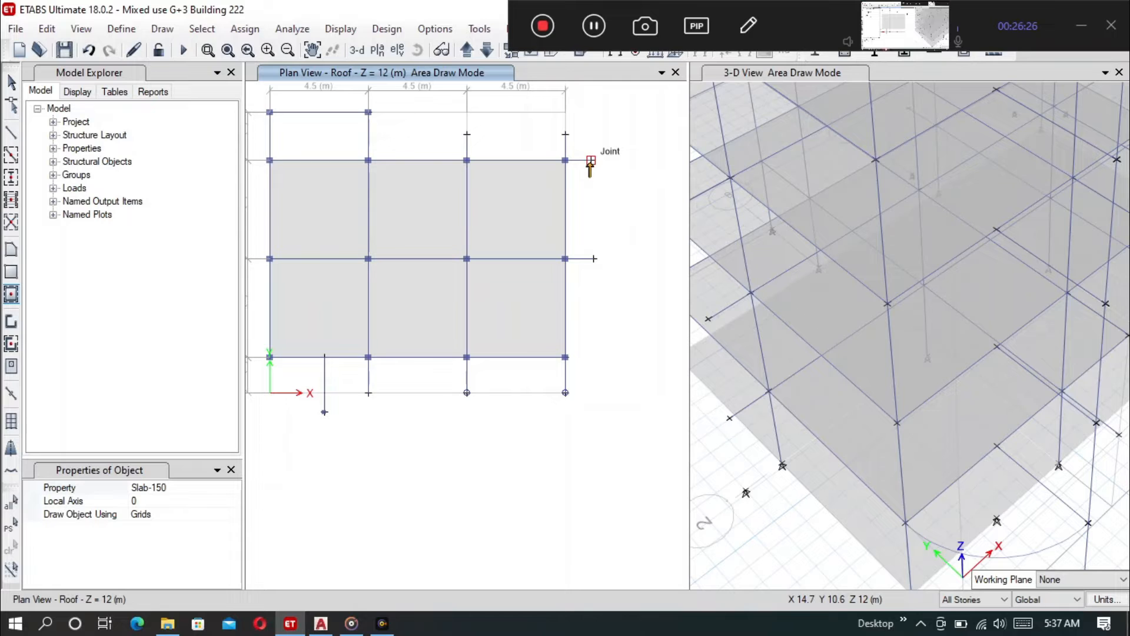
left_click(11, 271)
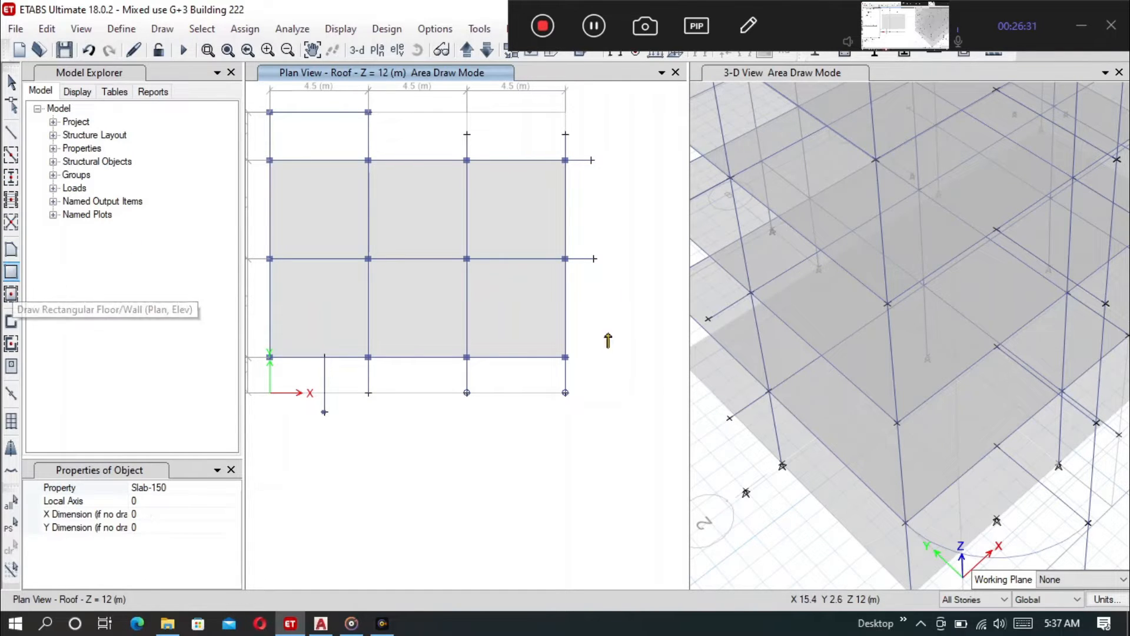
left_click(565, 160)
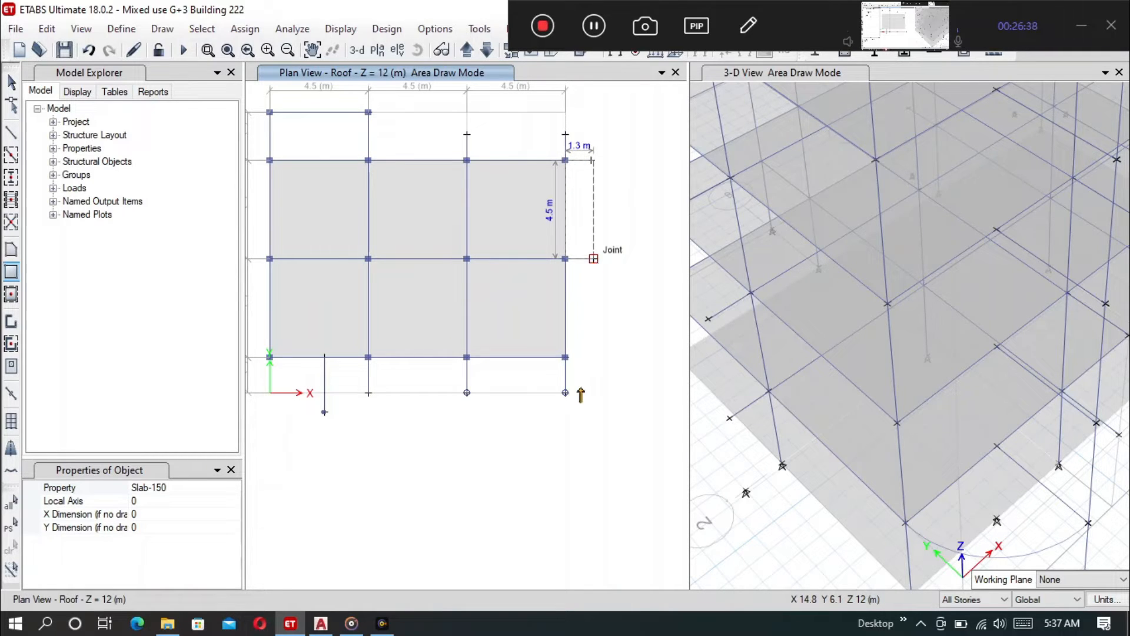
left_click(593, 259)
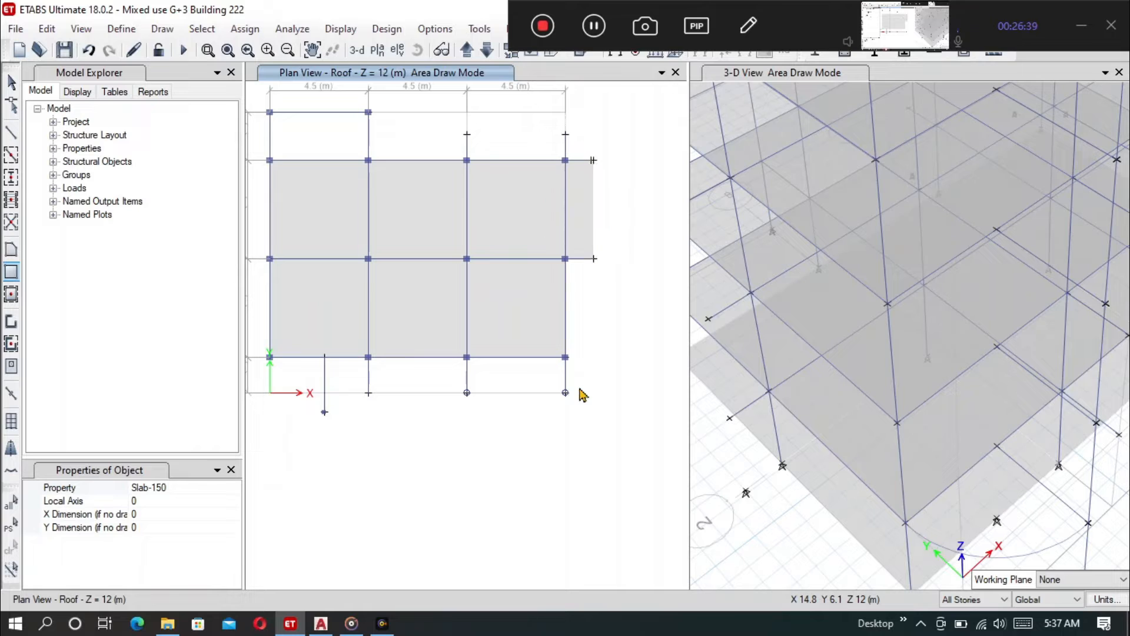
Select the overhanging slab beyond grid D and delete it on all stories
left_click(12, 84)
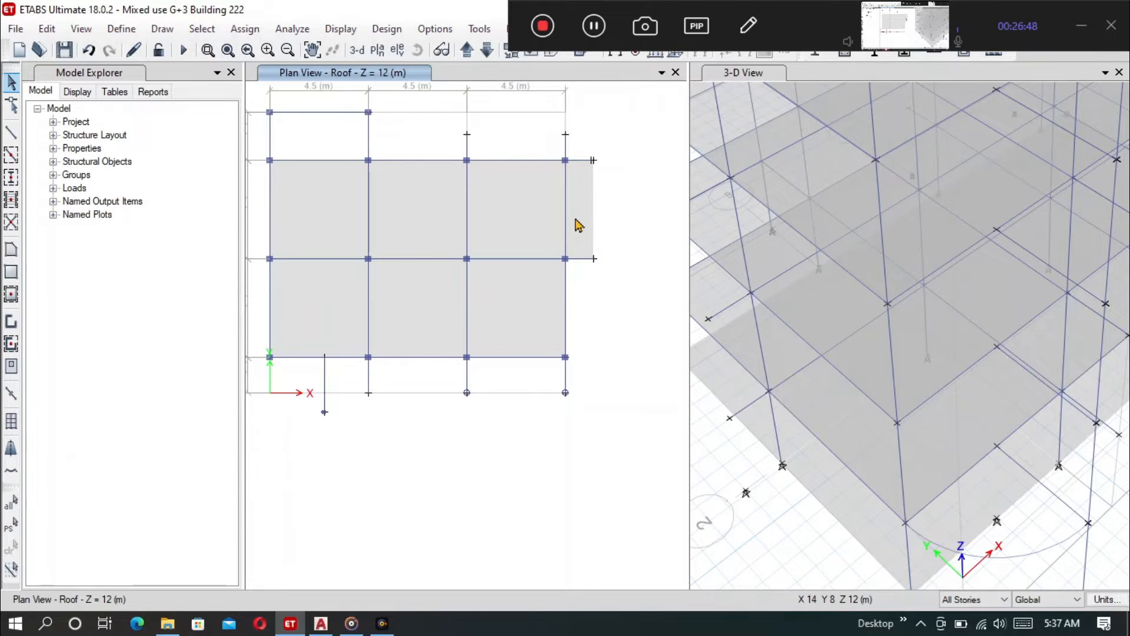
left_click(581, 225)
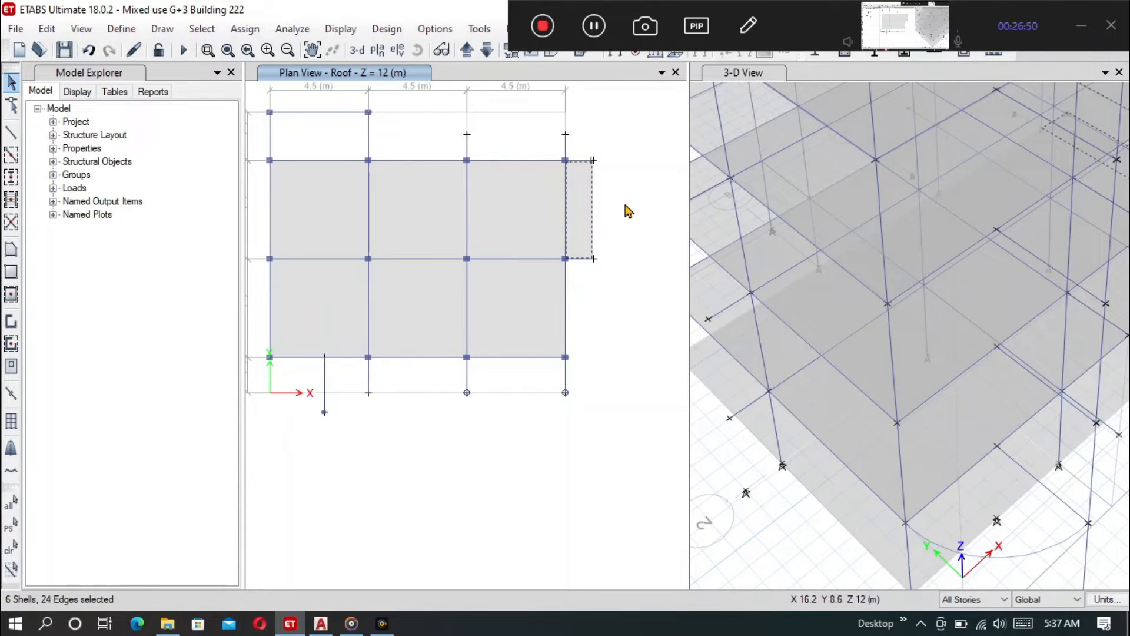
key("Delete")
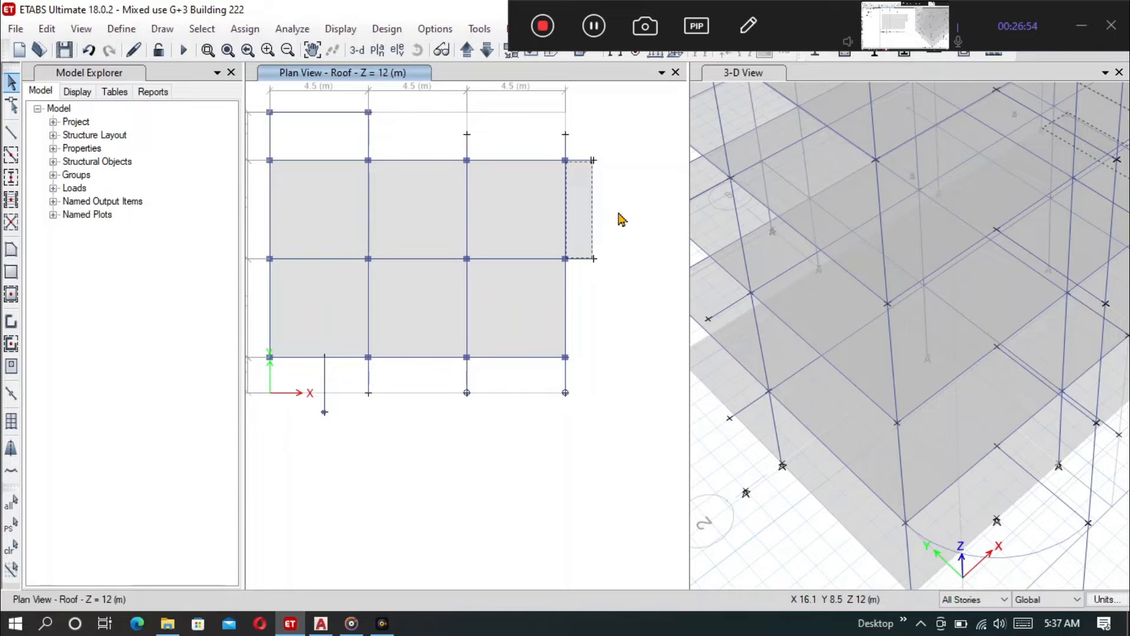
Switch to AutoCAD and examine the overhanging rooms along grid D on the architectural floor plan
left_click(321, 623)
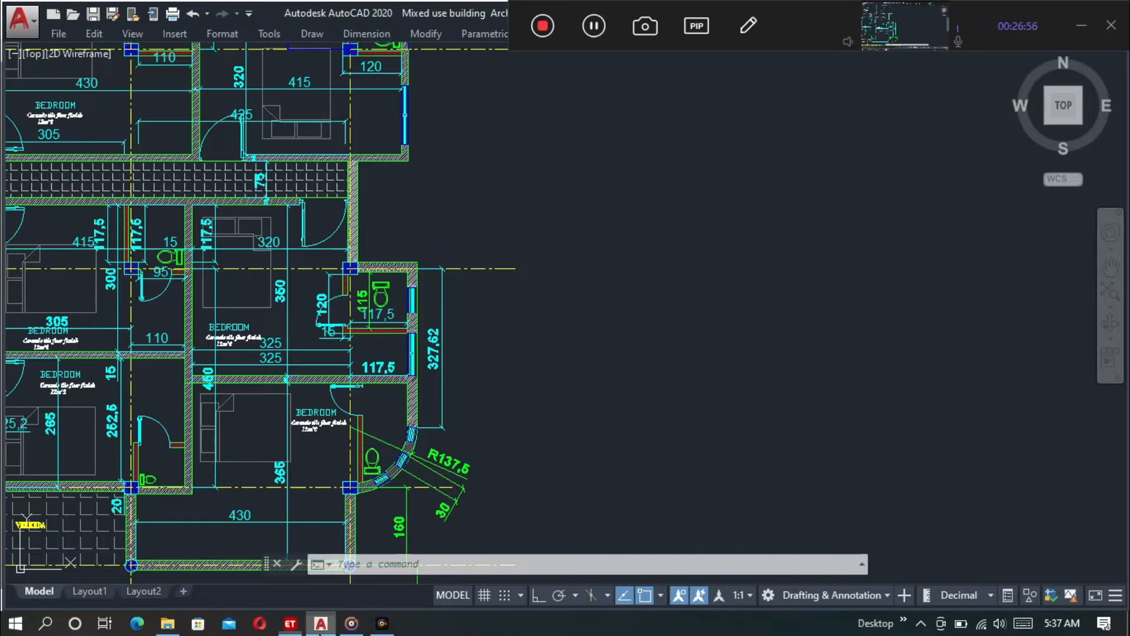
scroll(384, 108, "up", 2)
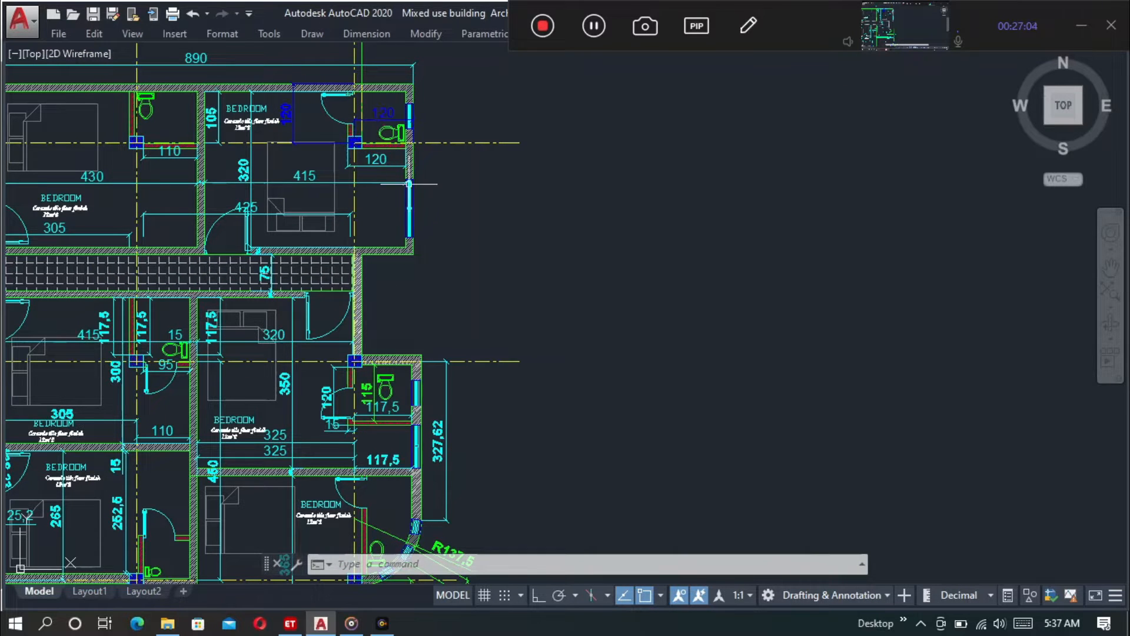
scroll(395, 201, "down", 2)
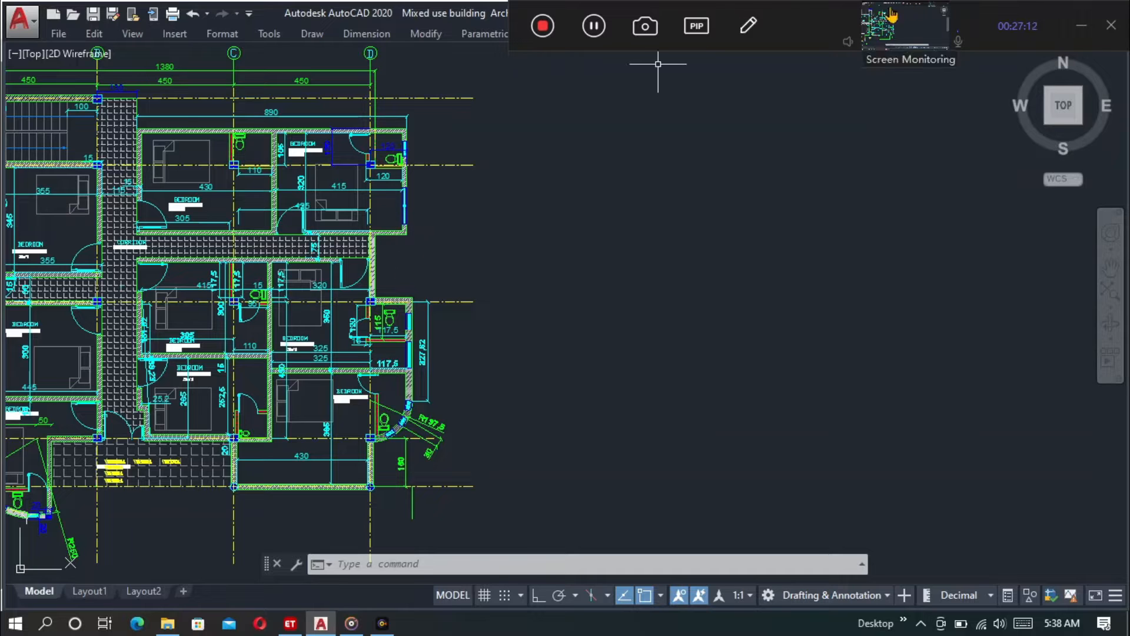
left_click(590, 34)
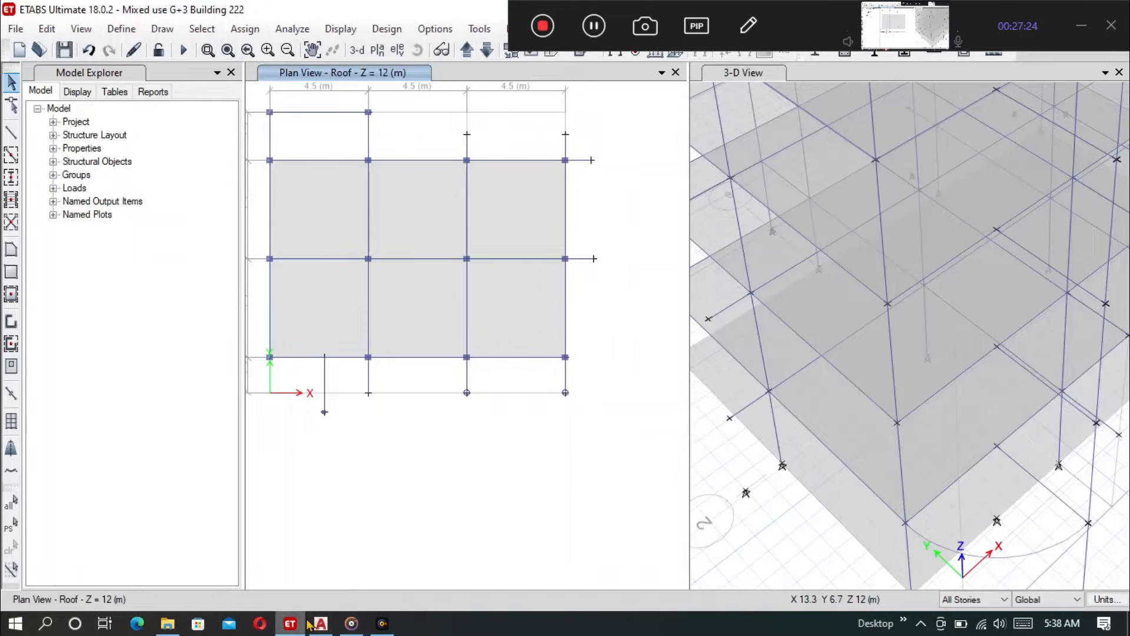
Switch back to ETABS and examine the cantilever beam ends around grid D on the roof plan
left_click(290, 623)
scroll(539, 306, "down", 3)
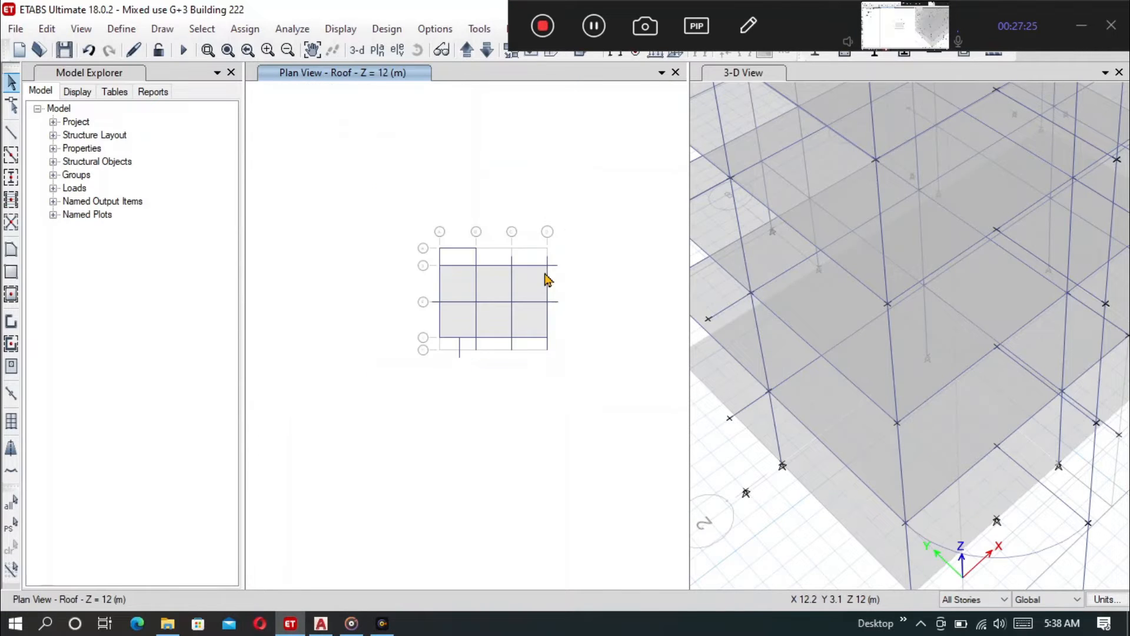
scroll(544, 276, "up", 3)
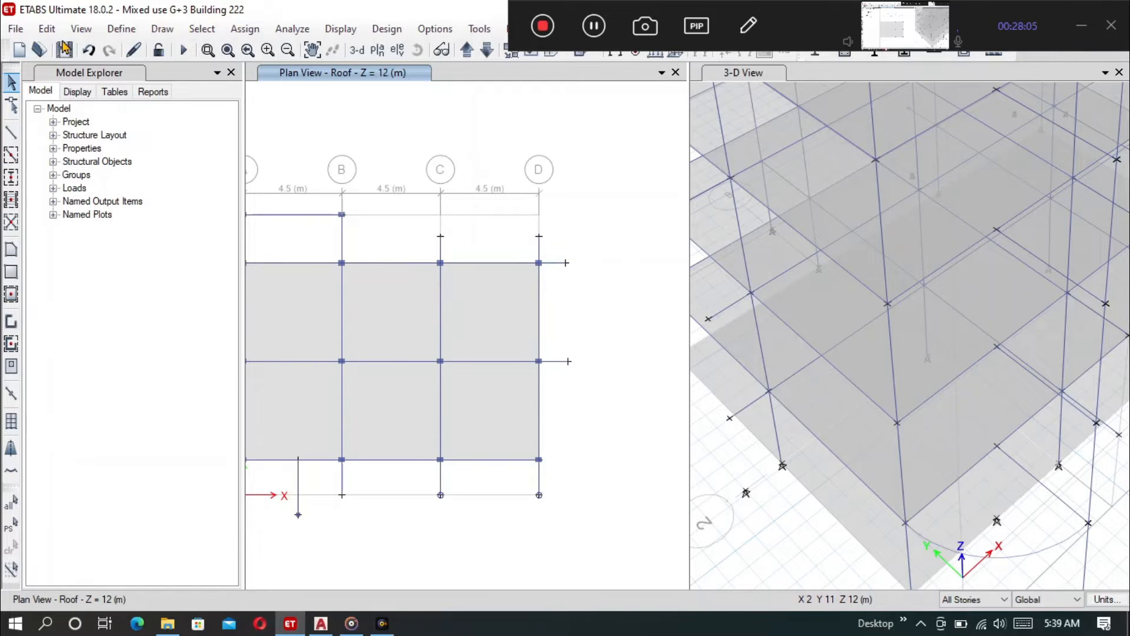
Draw a joint on grid D of the roof plan, offset -3500 mm in Y from the upper cantilever beam end
left_click(162, 29)
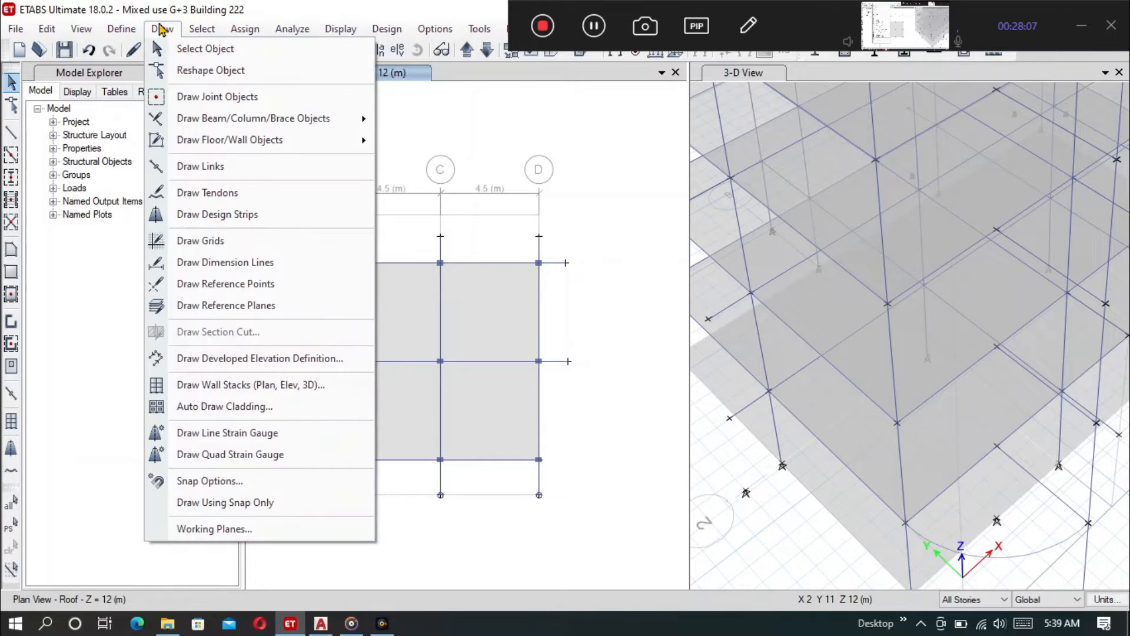
left_click(240, 101)
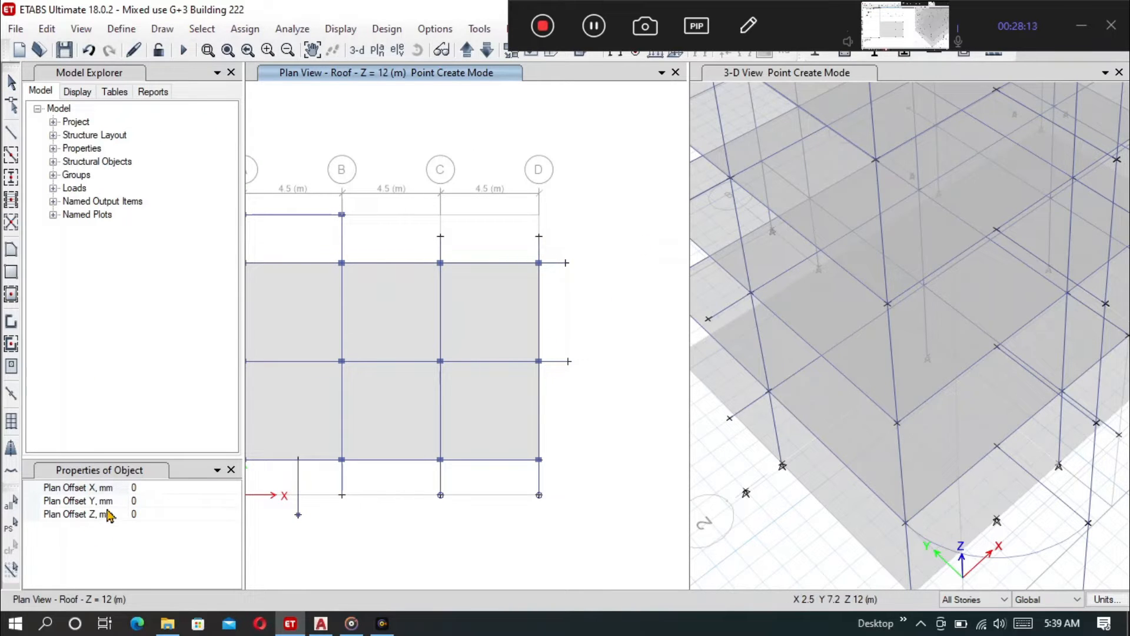
left_click(130, 500)
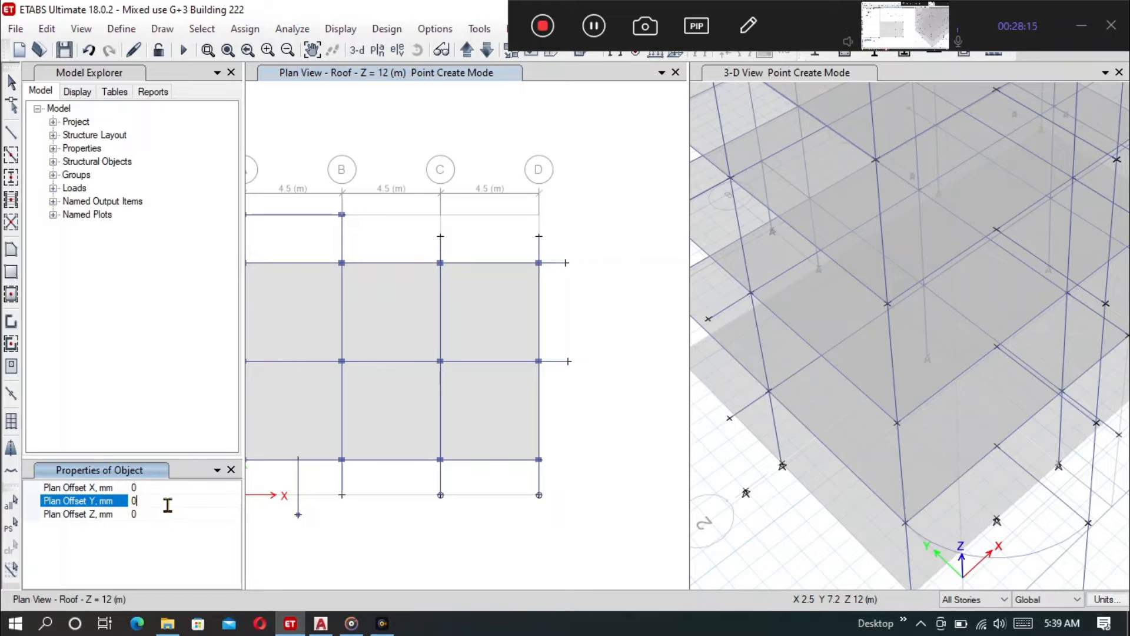
left_click(156, 491)
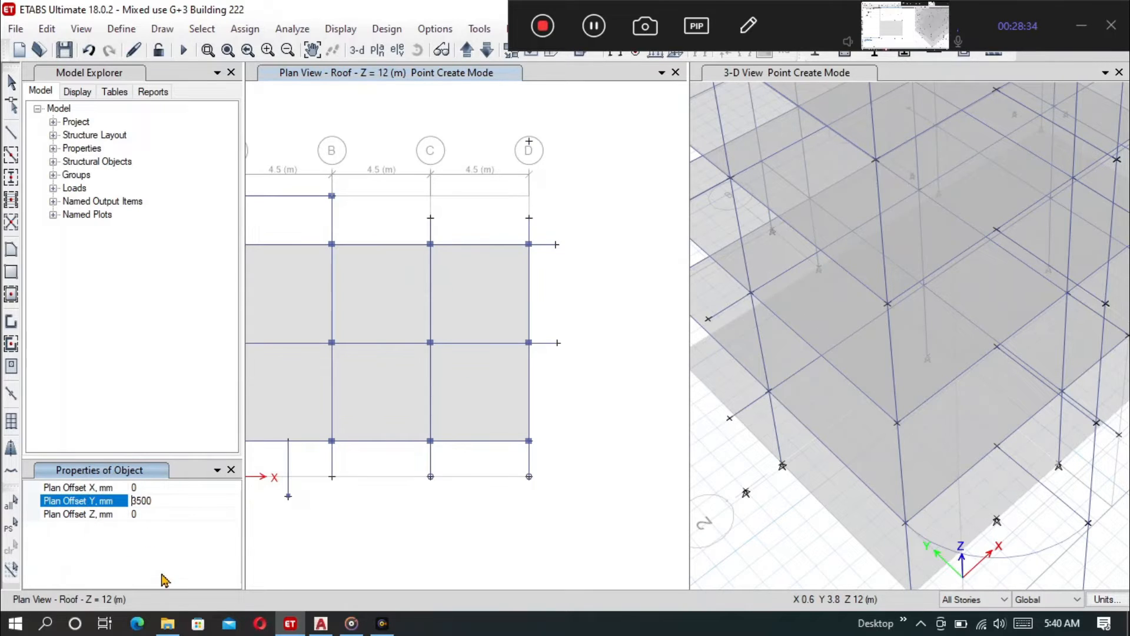
type("-3500")
left_click(528, 219)
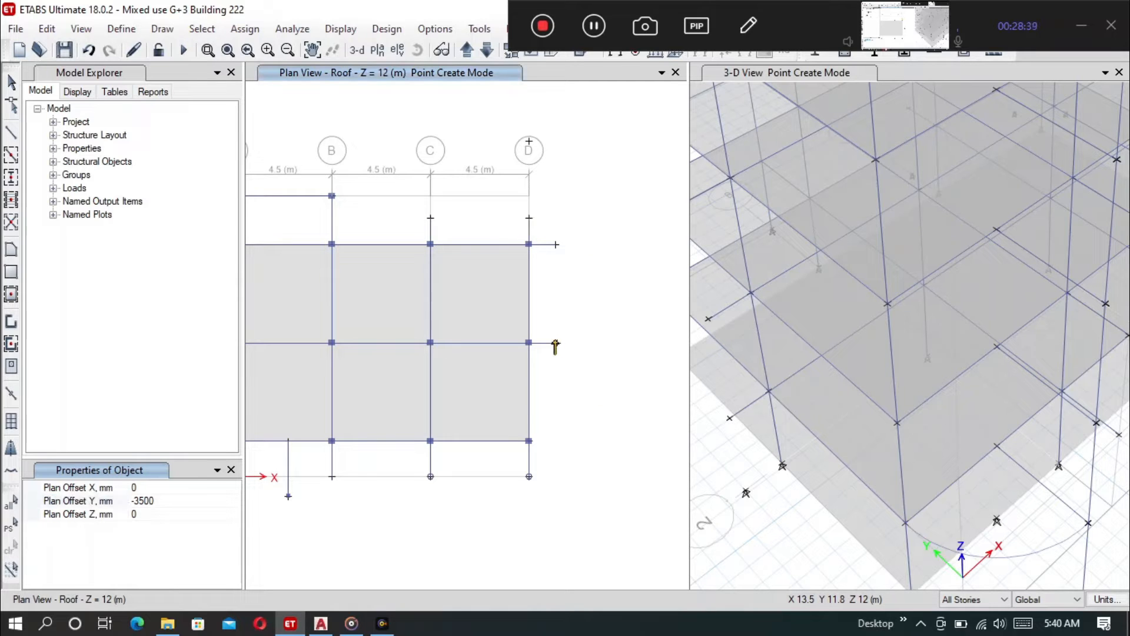
left_click(518, 330)
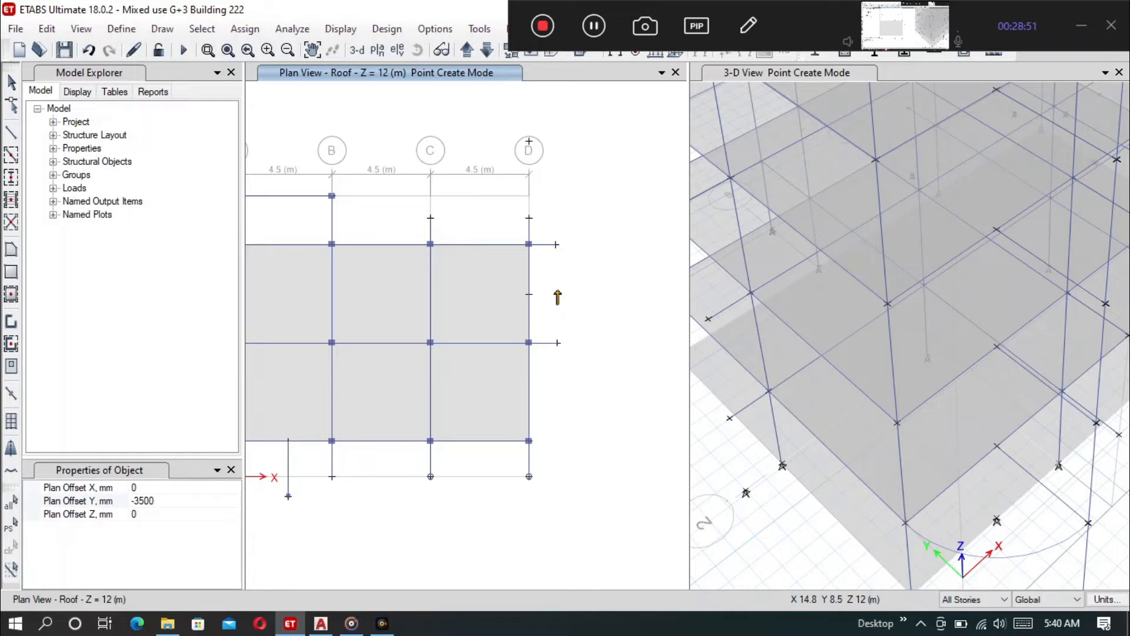
Reset the Y offset to 0 and draw a joint offset 1200 mm in X from the new joint on grid D
left_click(189, 501)
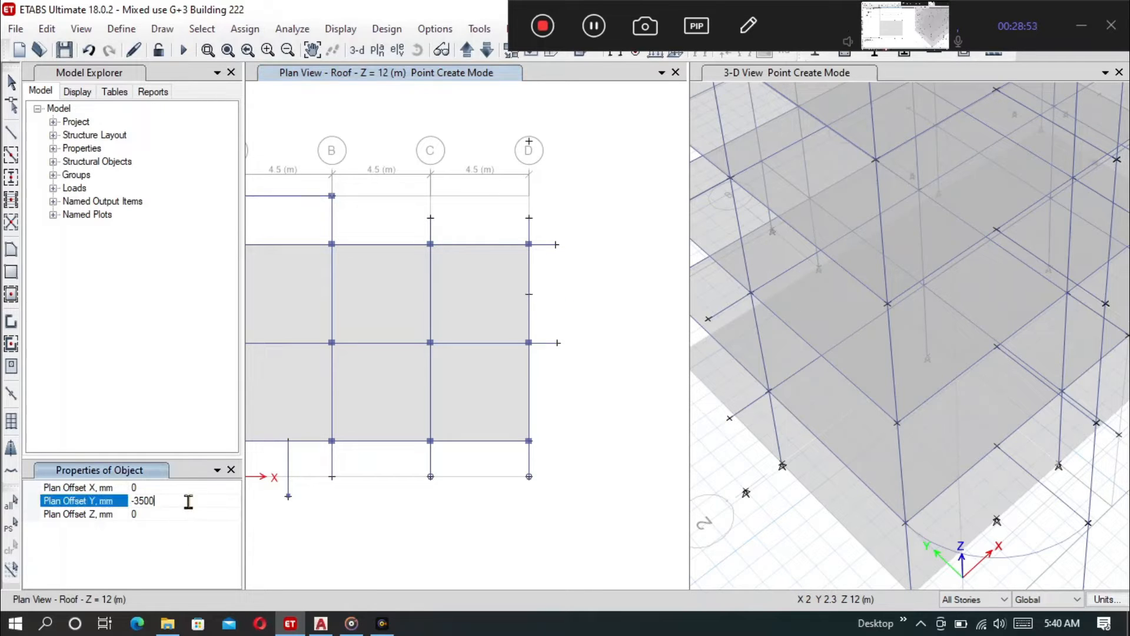
key("BackSpace")
left_click(164, 490)
left_click(156, 485)
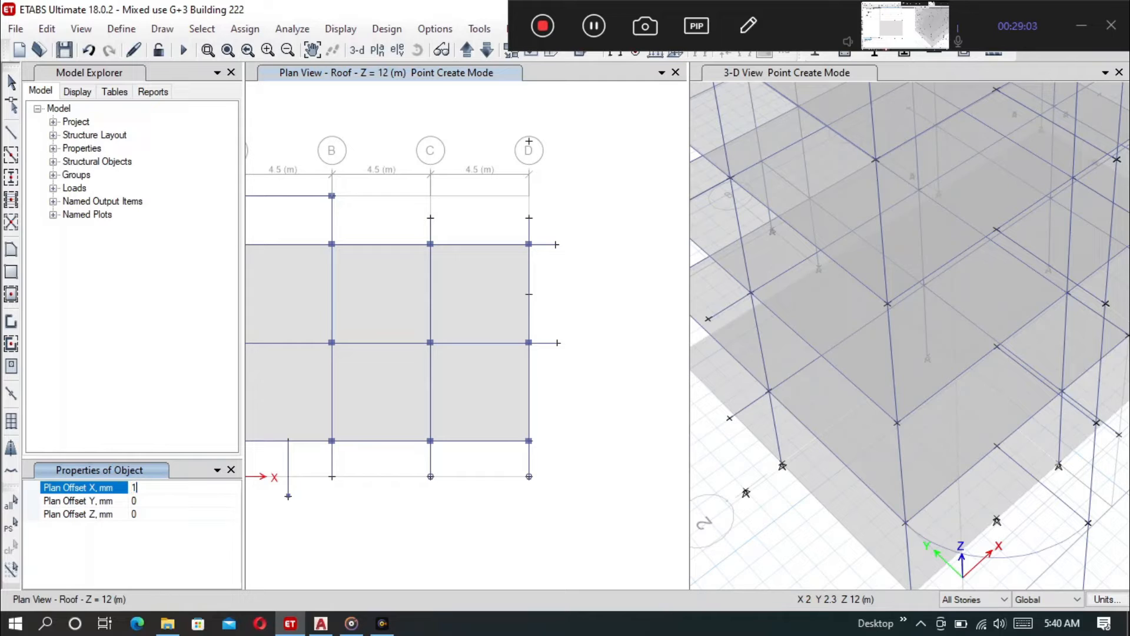
left_click(529, 294)
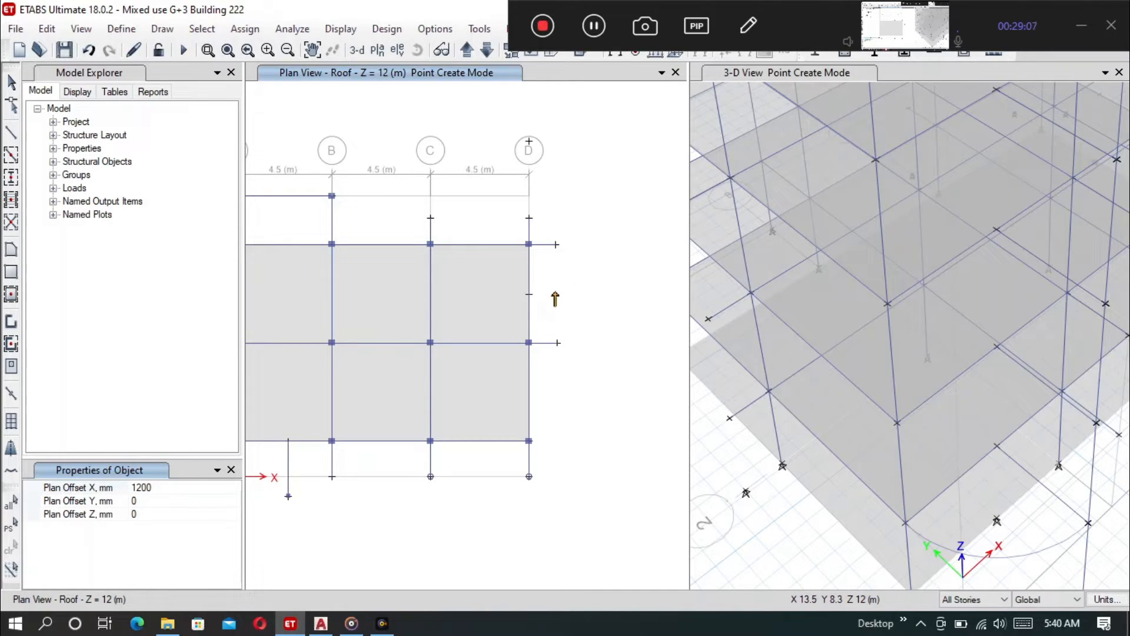
scroll(559, 301, "down", 3)
scroll(557, 298, "up", 3)
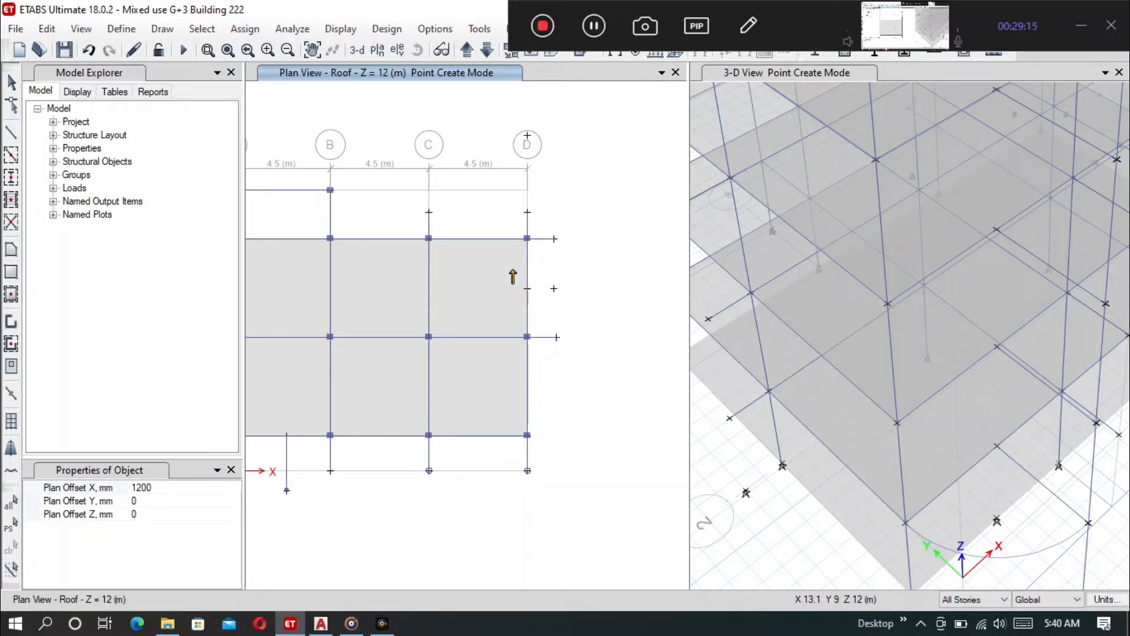
scroll(510, 274, "down", 3)
scroll(506, 267, "up", 3)
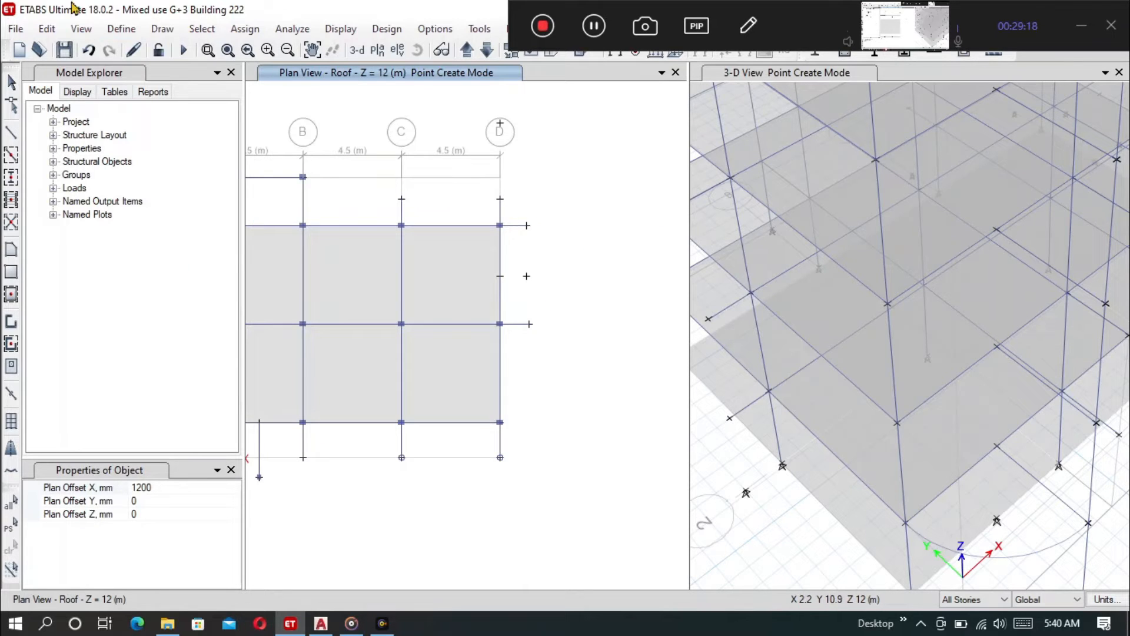
Select the stray joint beside the grid D bubble and delete it on all stories
left_click(11, 82)
left_click(500, 124)
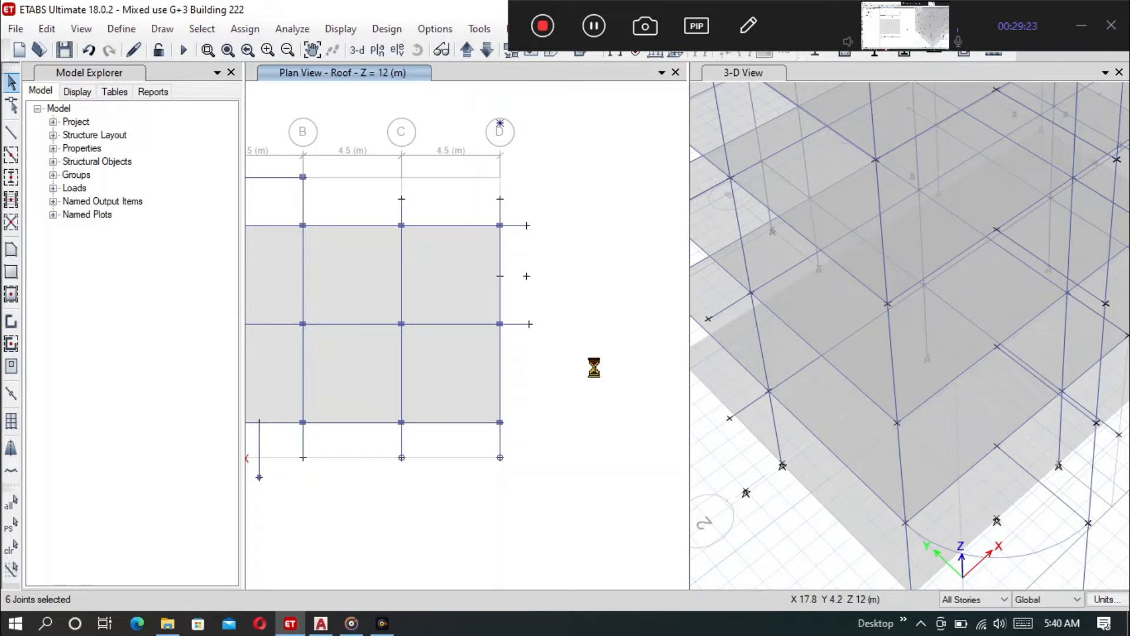
scroll(505, 227, "down", 3)
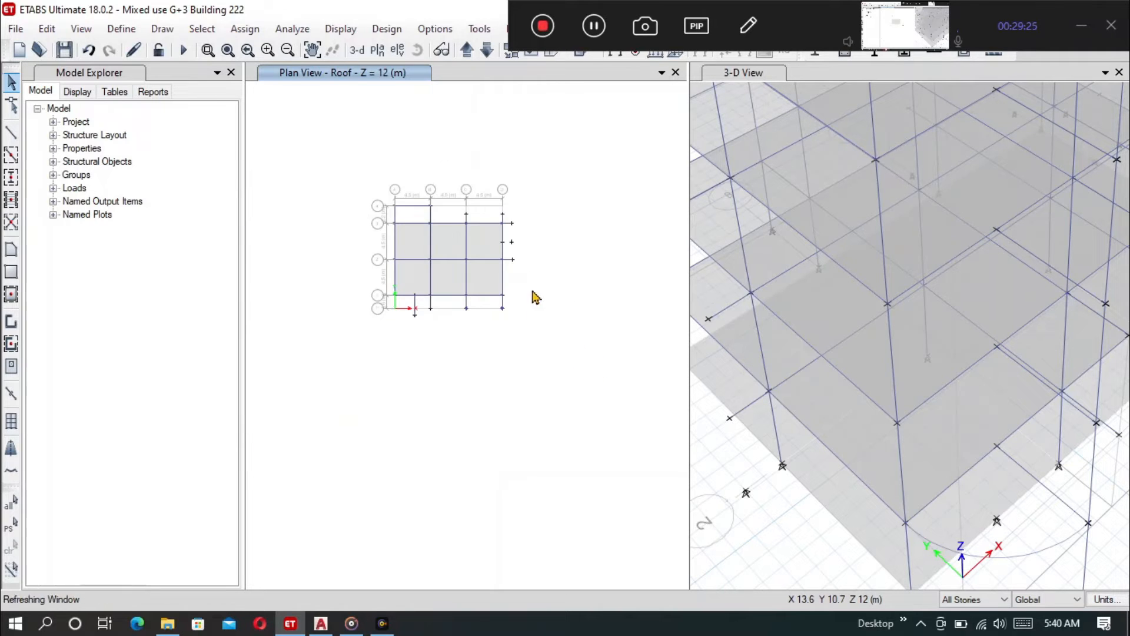
scroll(517, 184, "up", 3)
scroll(504, 181, "down", 3)
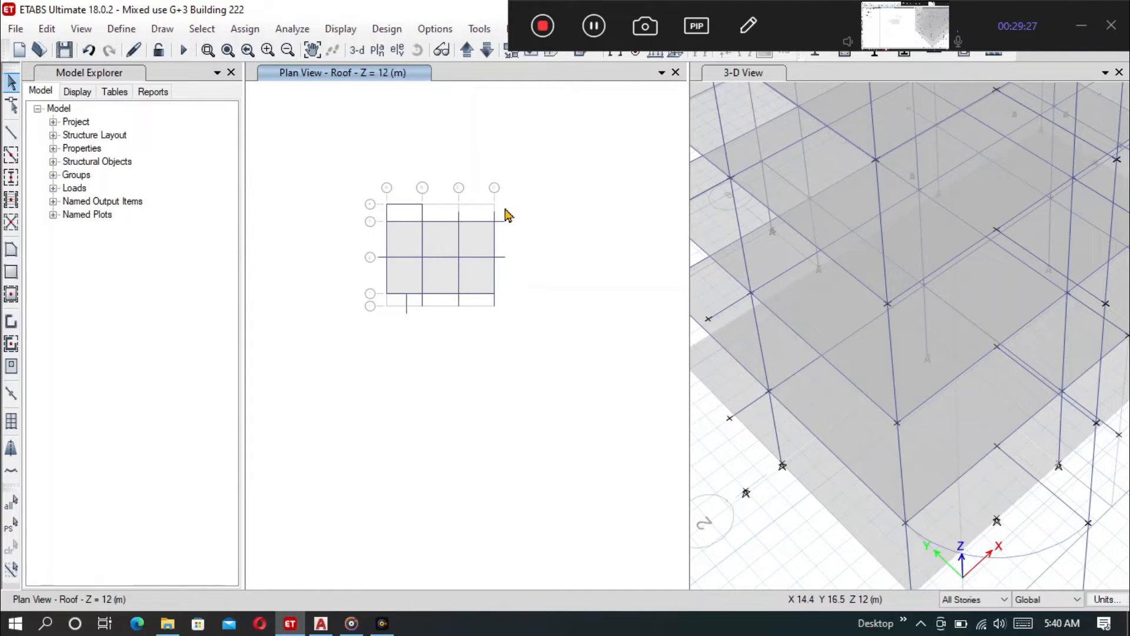
scroll(818, 306, "down", 5)
scroll(894, 300, "up", 4)
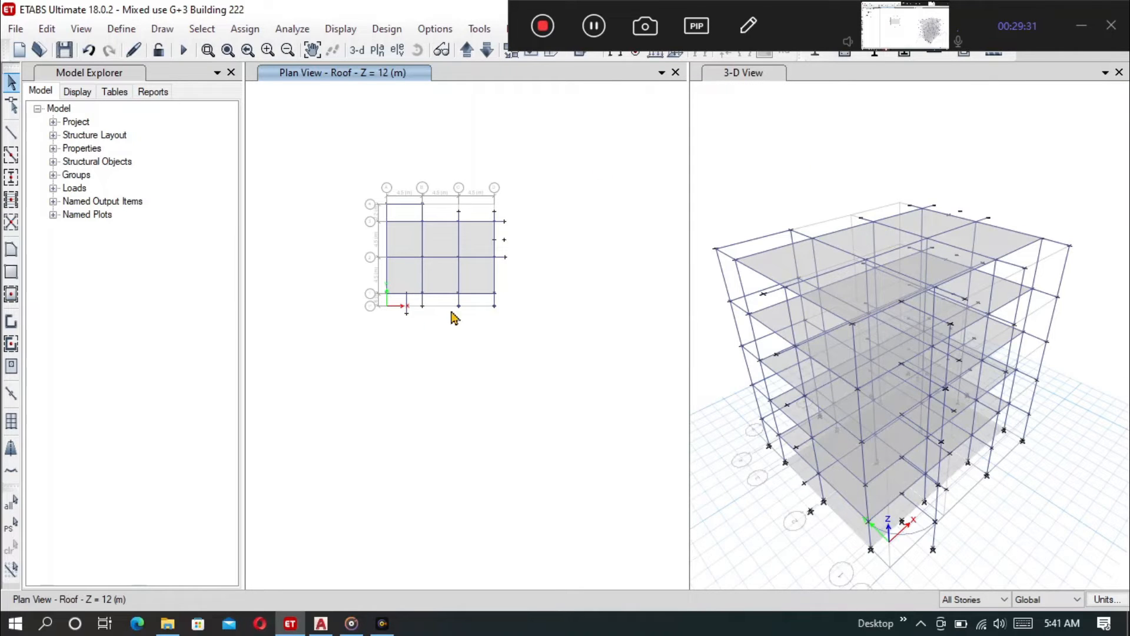
scroll(507, 244, "up", 3)
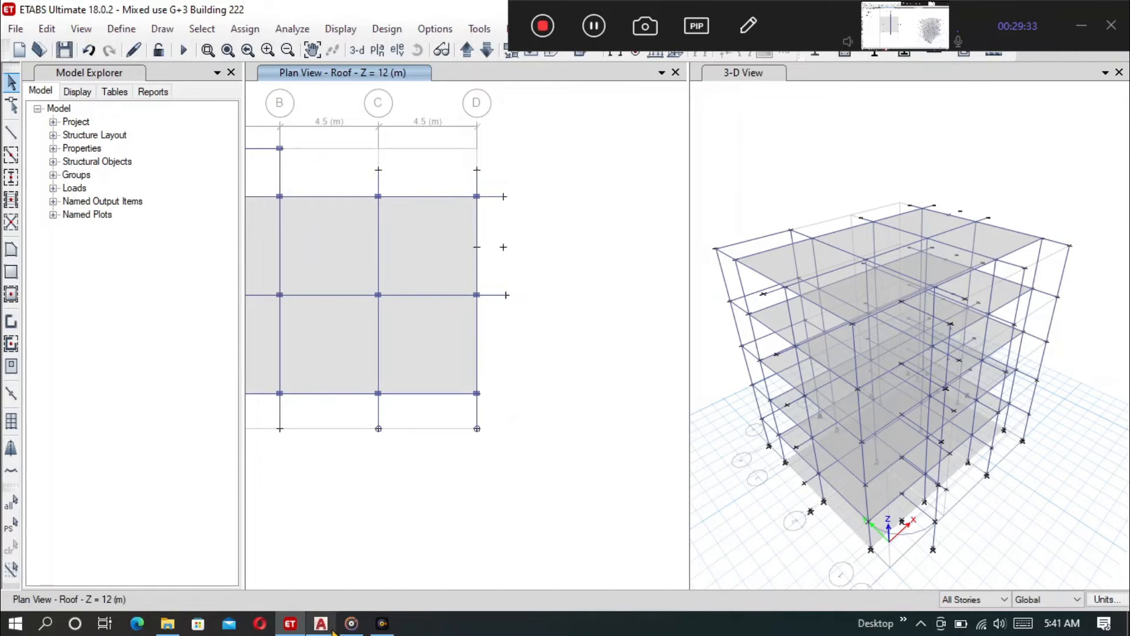
Switch to AutoCAD and examine the dimensions of the overhanging toilets and curved wall beyond grid D
left_click(318, 625)
scroll(442, 194, "down", 2)
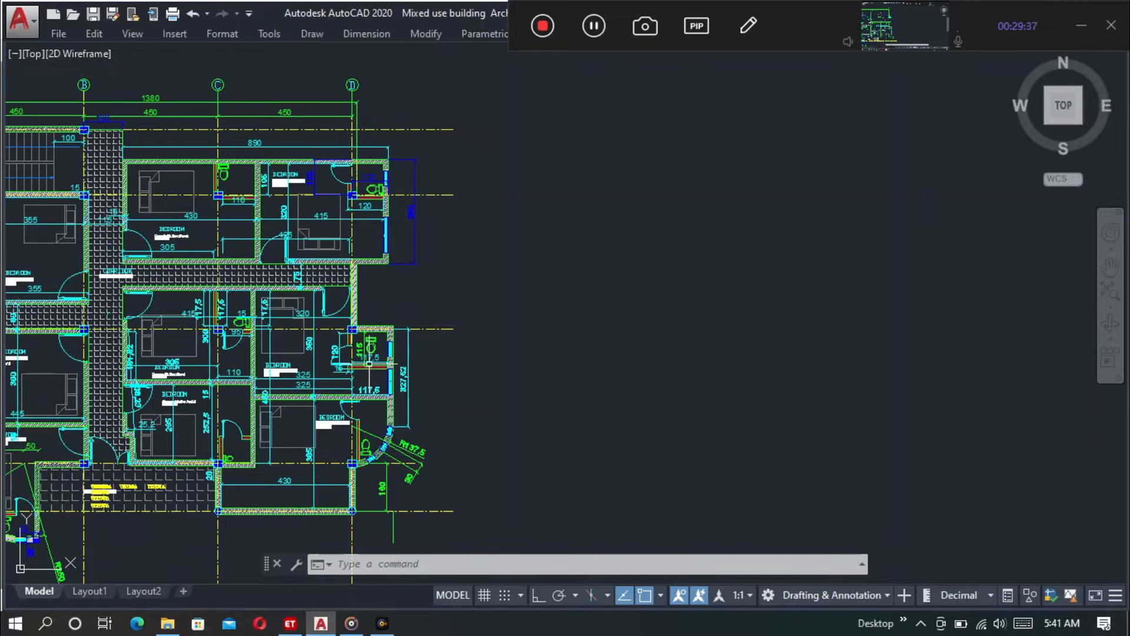
scroll(368, 358, "up", 4)
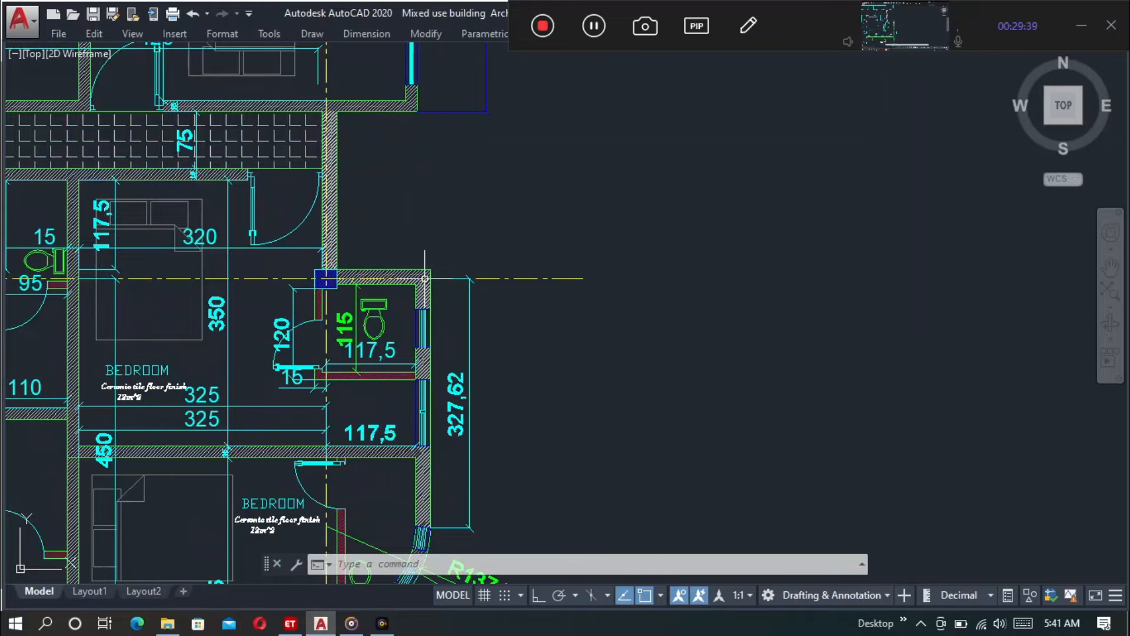
scroll(426, 277, "down", 2)
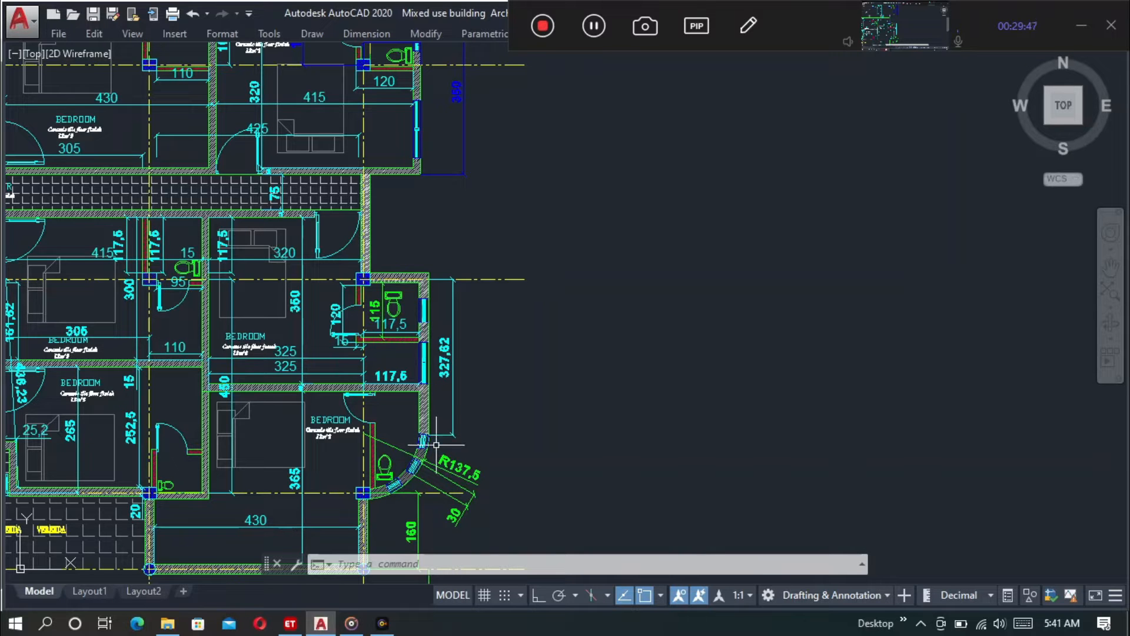
scroll(442, 439, "up", 2)
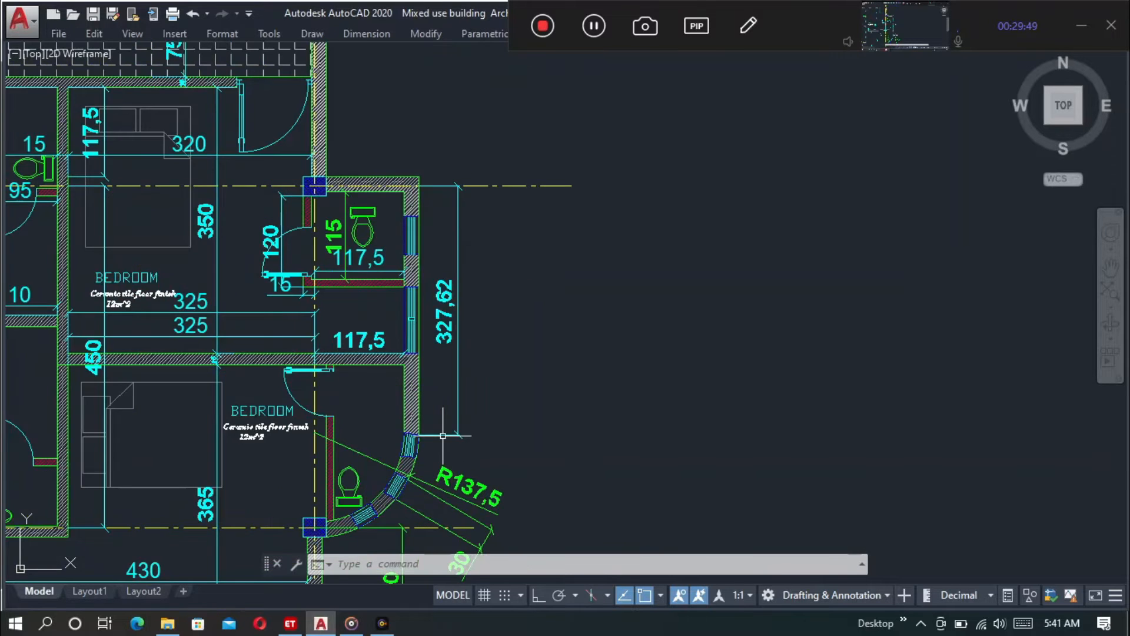
scroll(418, 303, "down", 2)
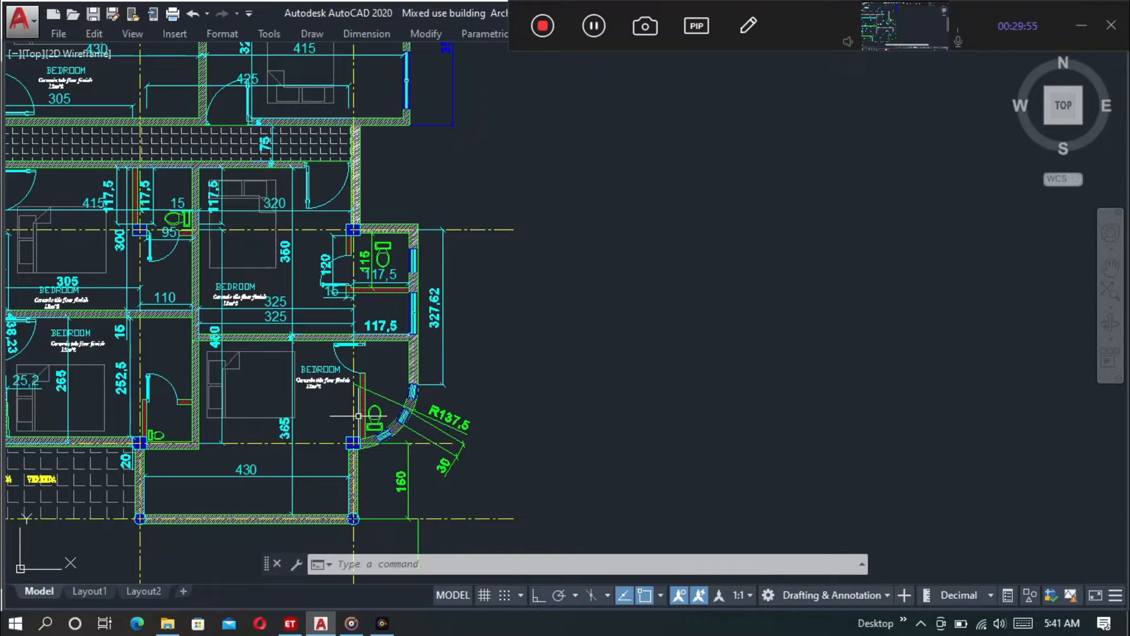
scroll(462, 423, "up", 2)
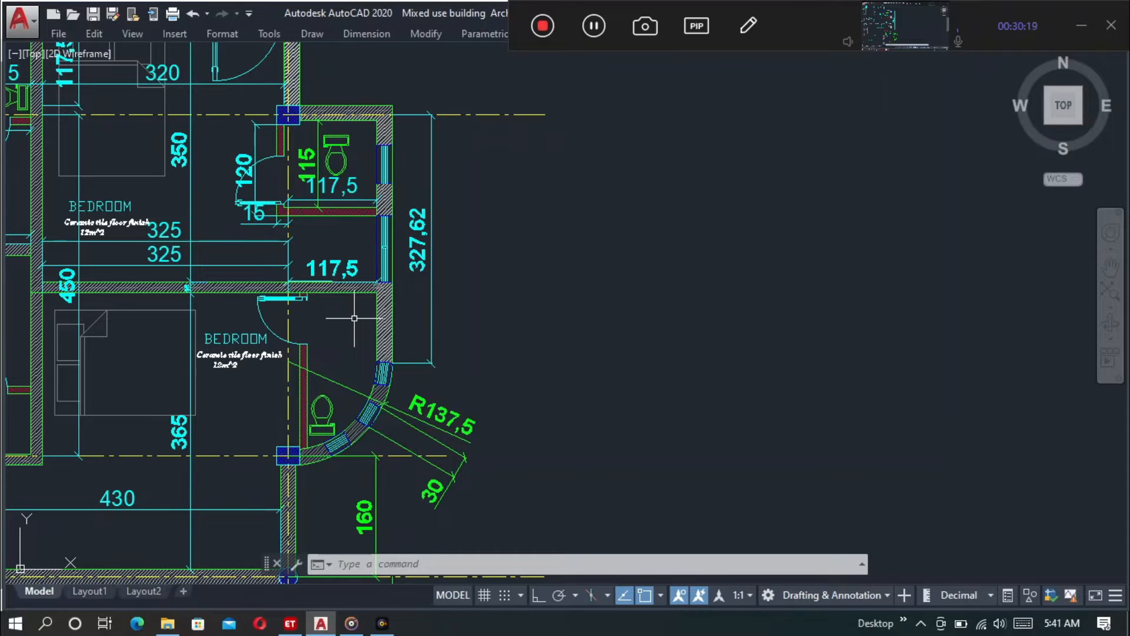
left_click(367, 34)
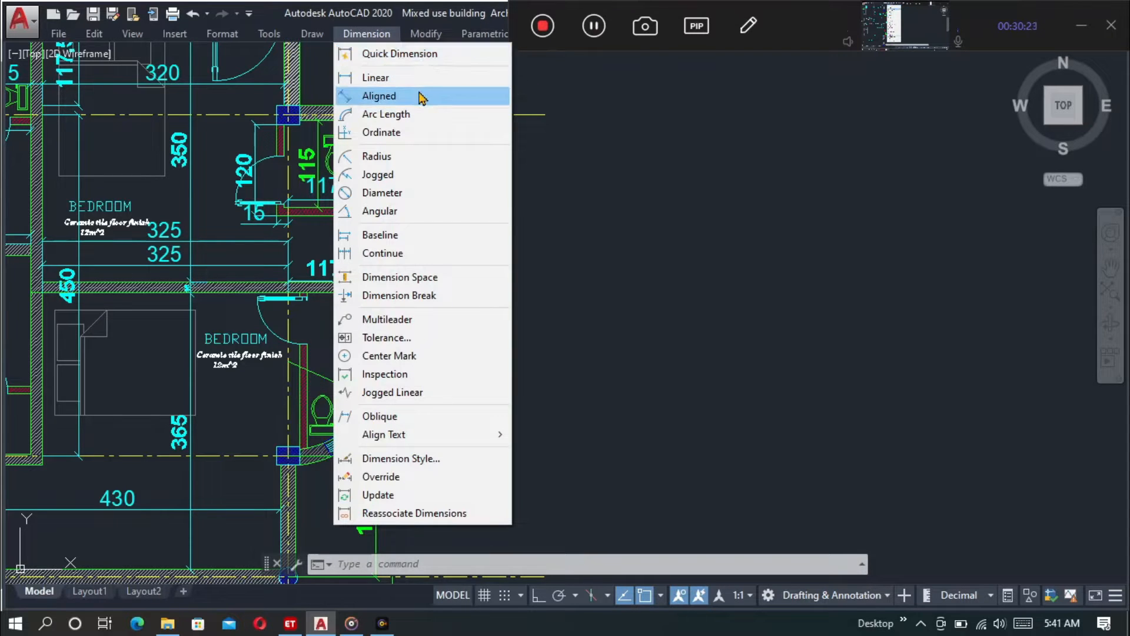
left_click(379, 96)
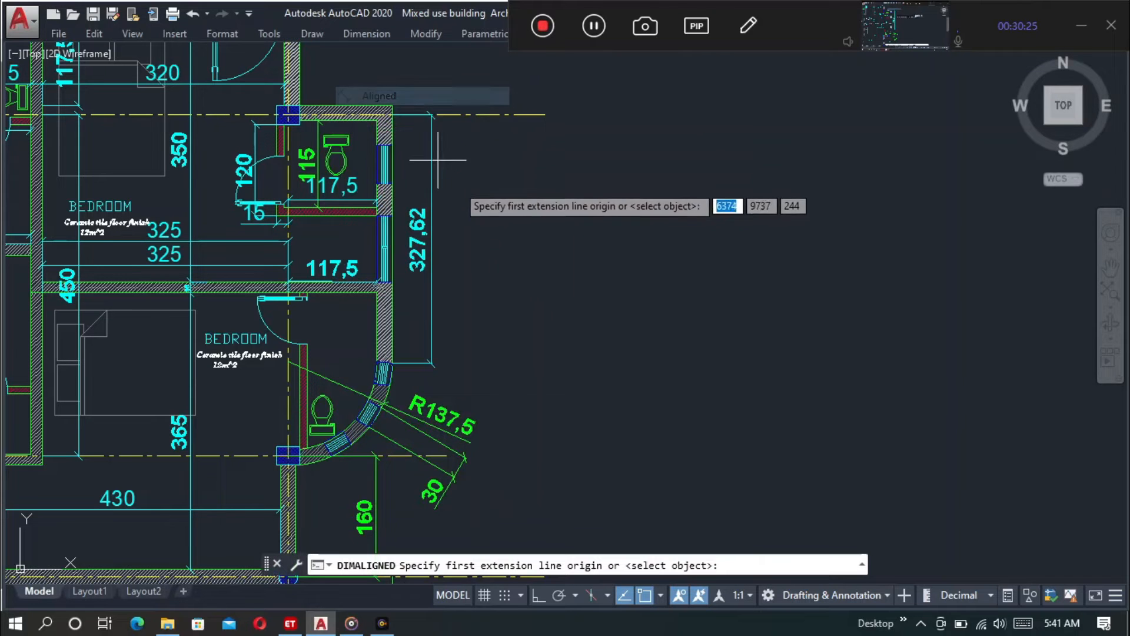
left_click(391, 113)
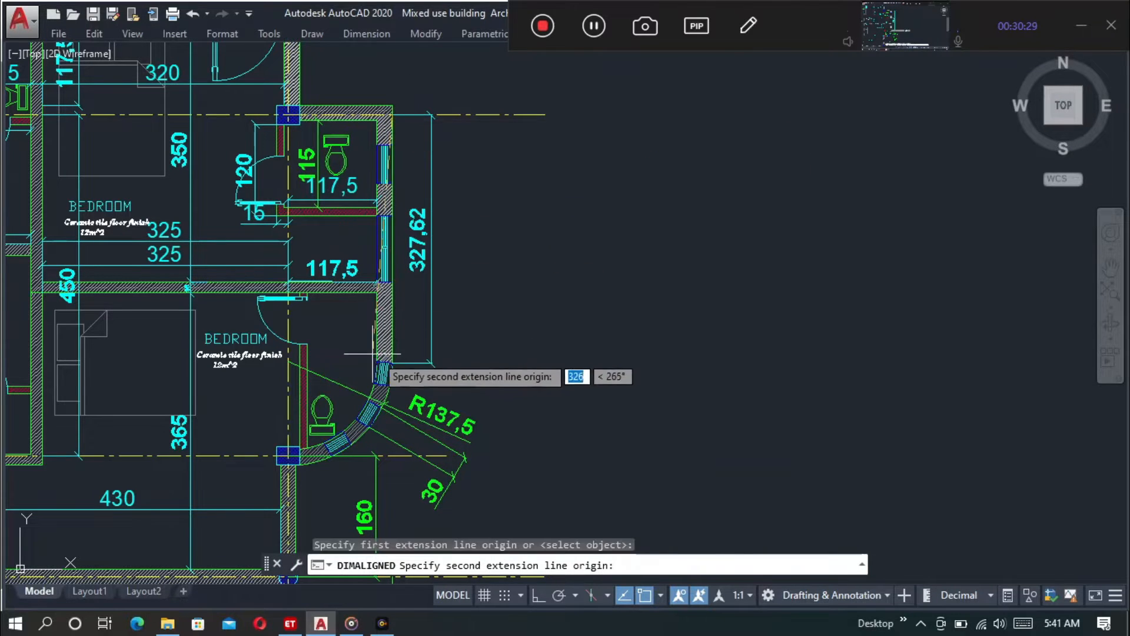
scroll(402, 366, "up", 4)
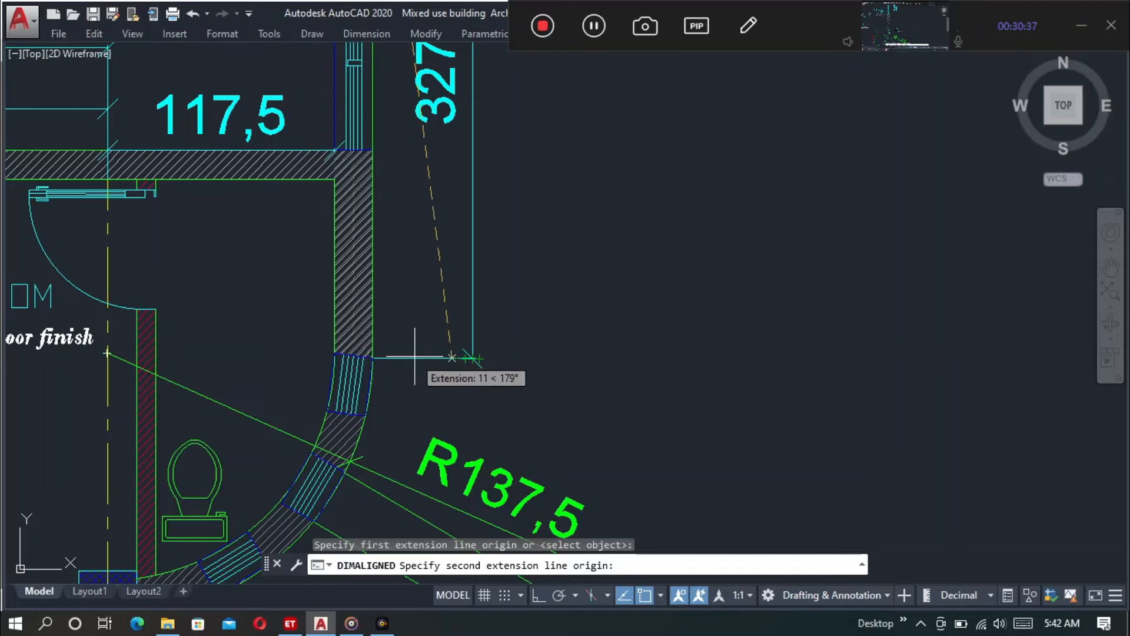
left_click(475, 354)
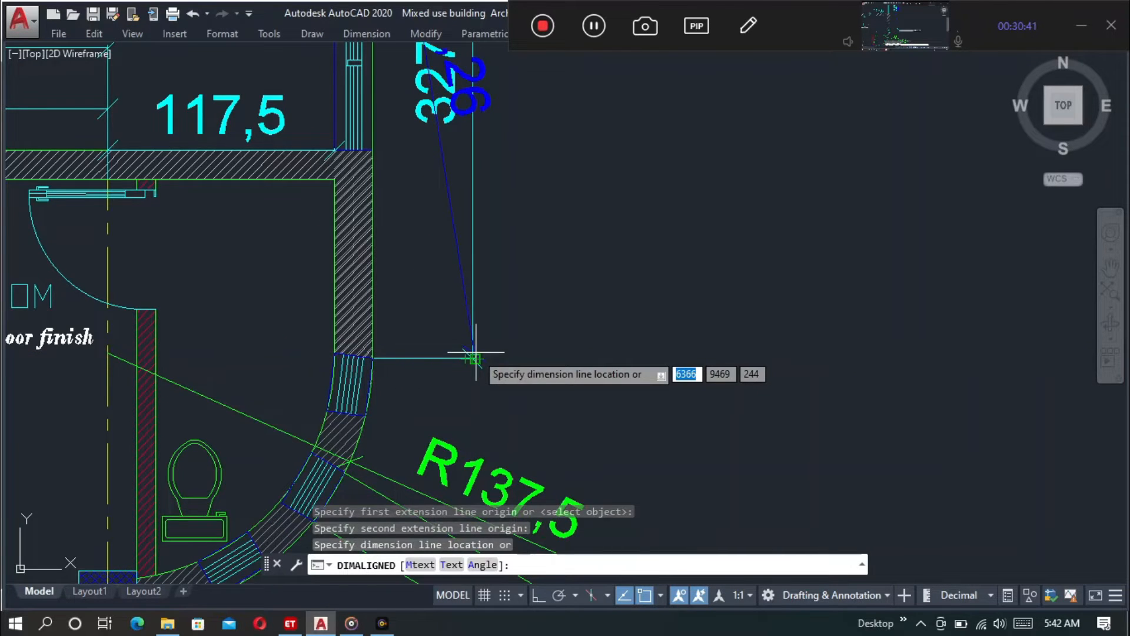
scroll(475, 354, "down", 4)
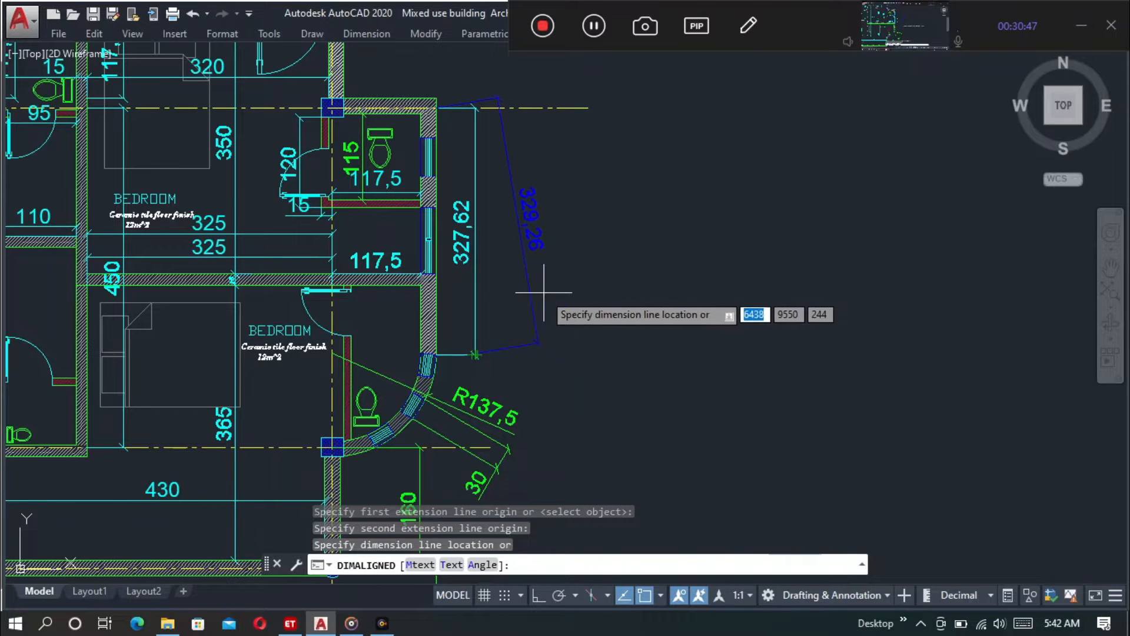
right_click(583, 247)
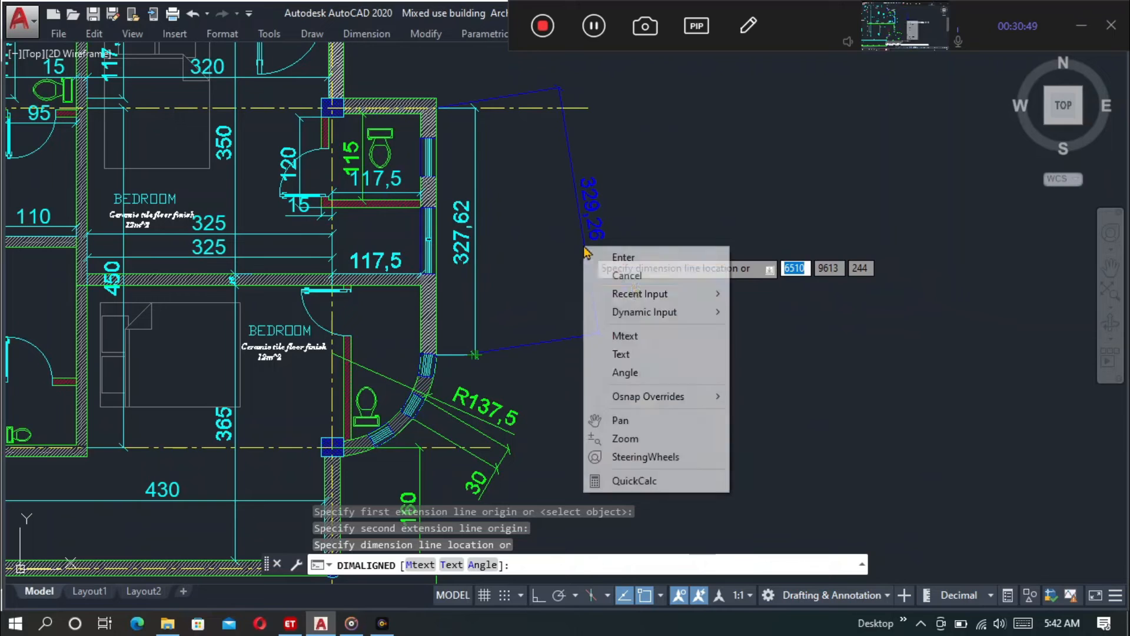
left_click(630, 283)
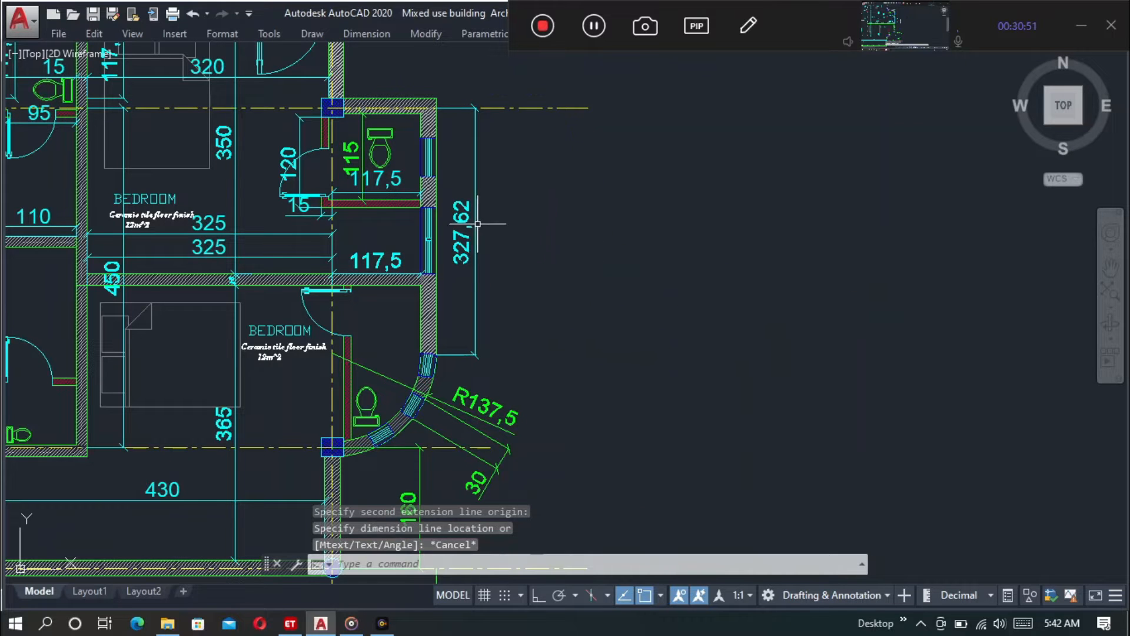
scroll(422, 144, "down", 2)
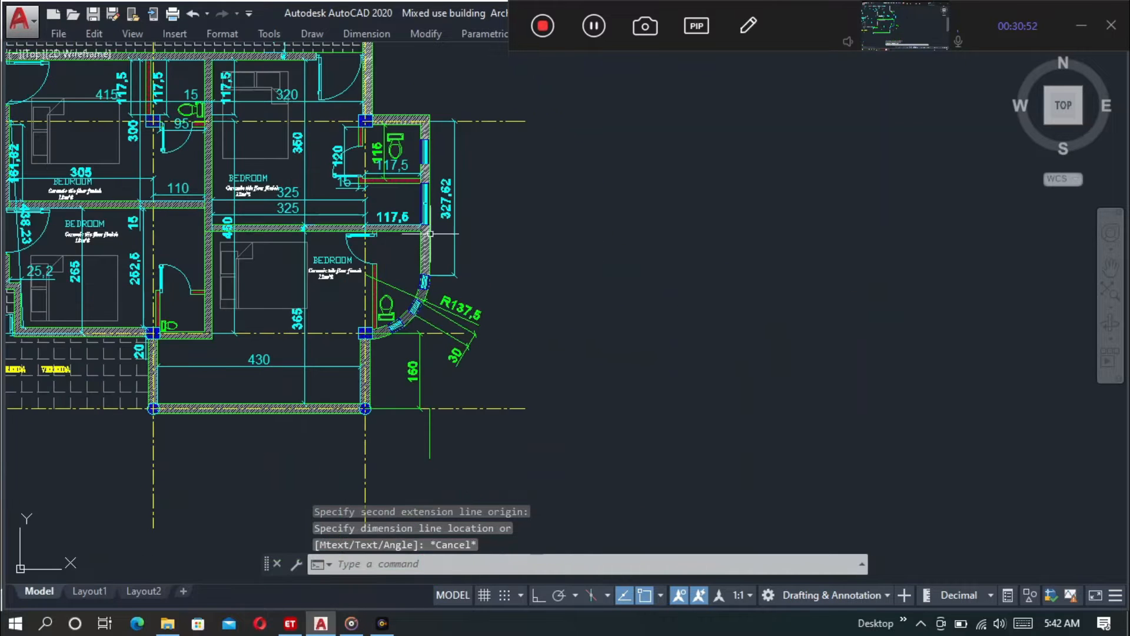
Switch to ETABS and draw a joint offset -3270 mm in Y from the end of the grid 2 cantilever beam beyond grid D
left_click(594, 25)
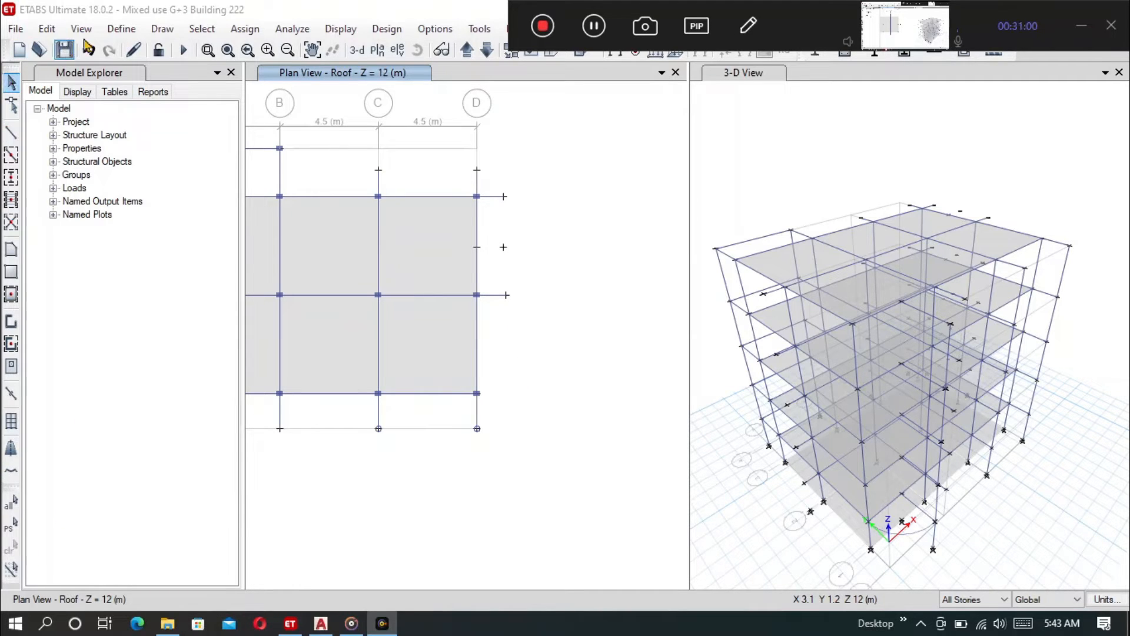
left_click(158, 31)
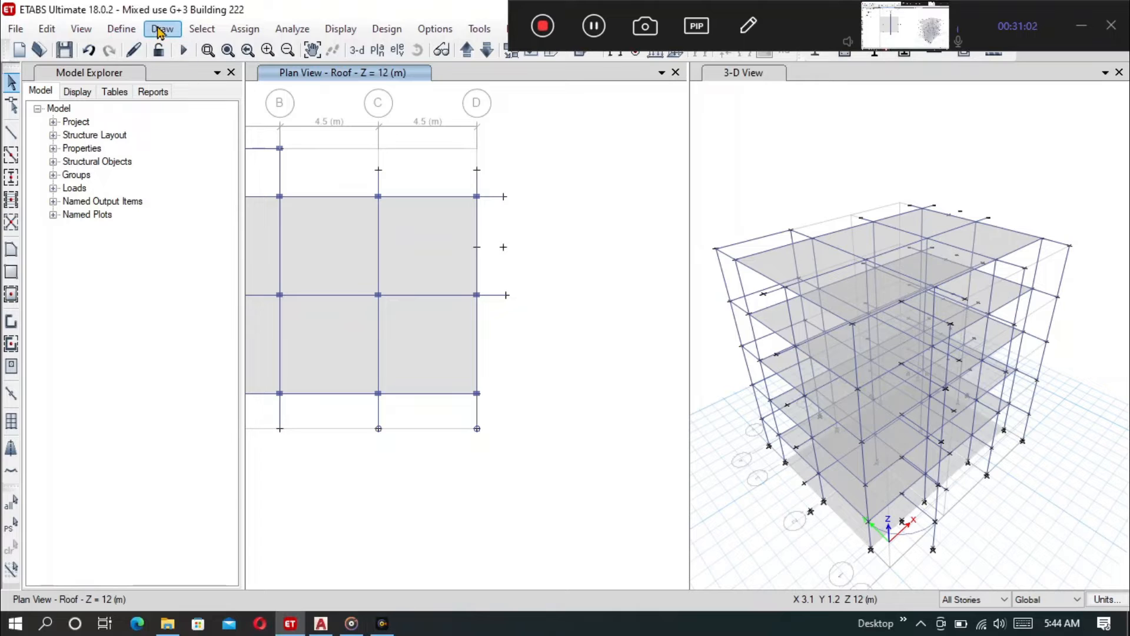
left_click(201, 97)
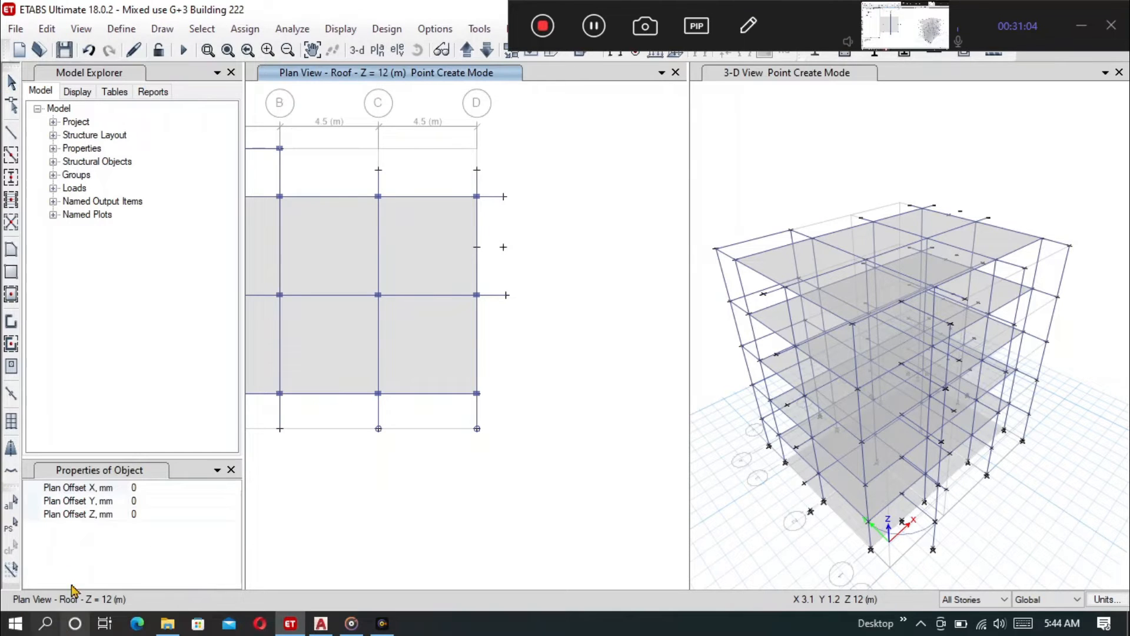
left_click(156, 500)
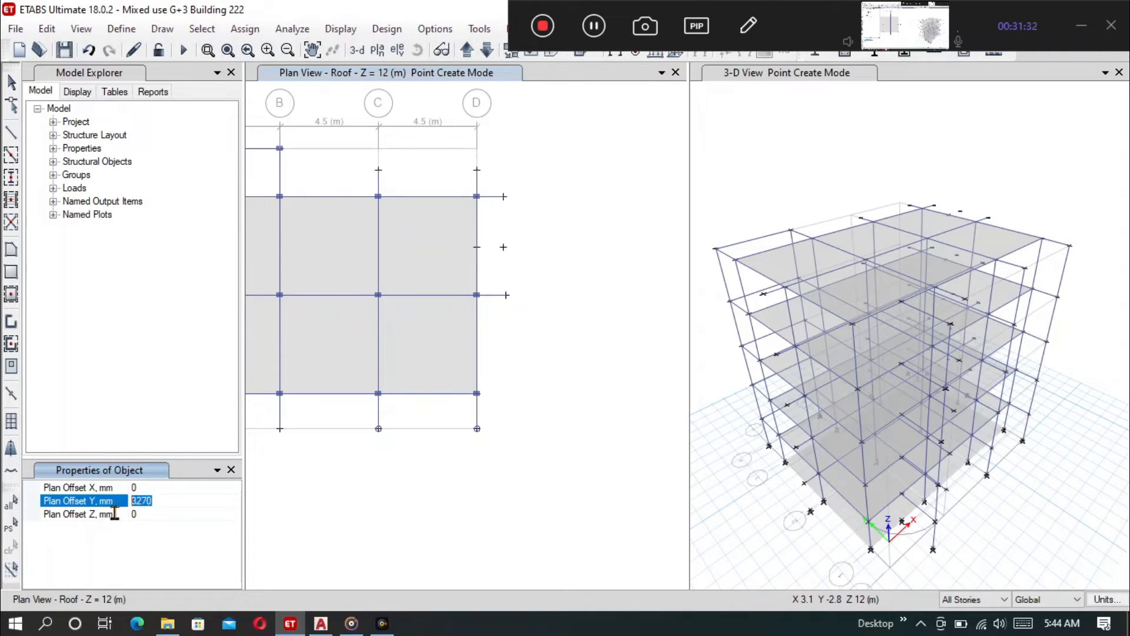
type("-")
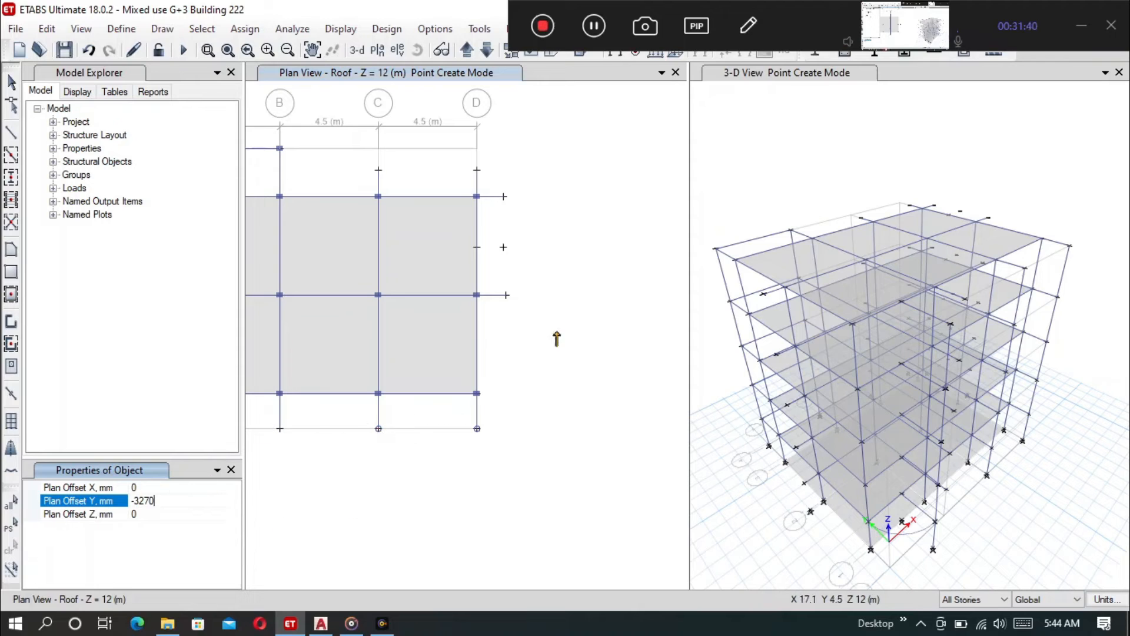
left_click(506, 295)
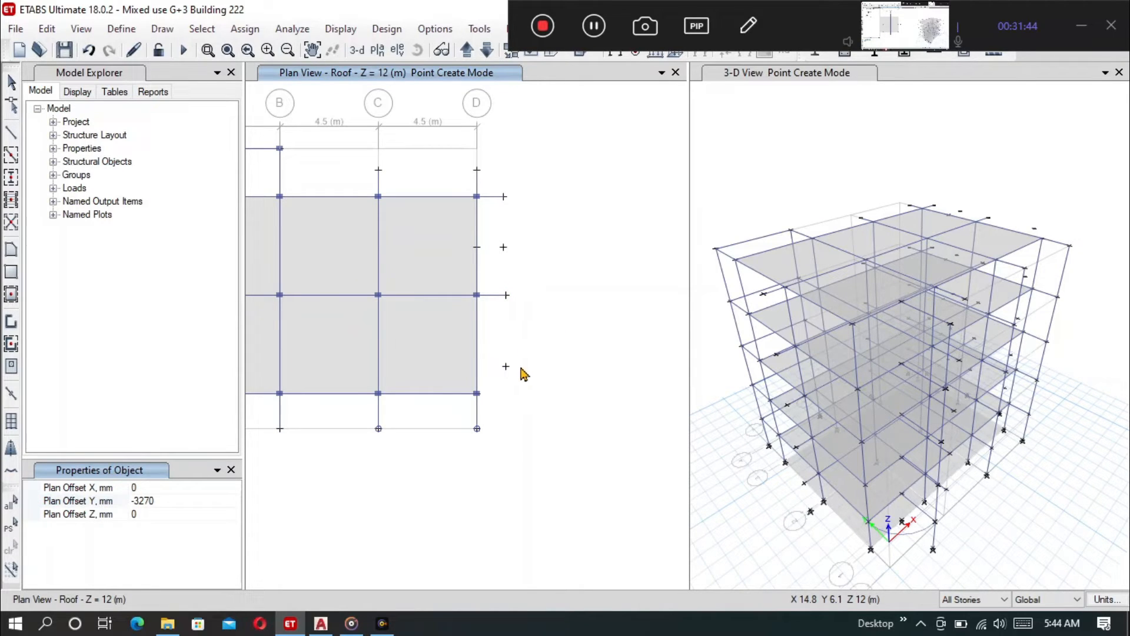
scroll(514, 388, "up", 3)
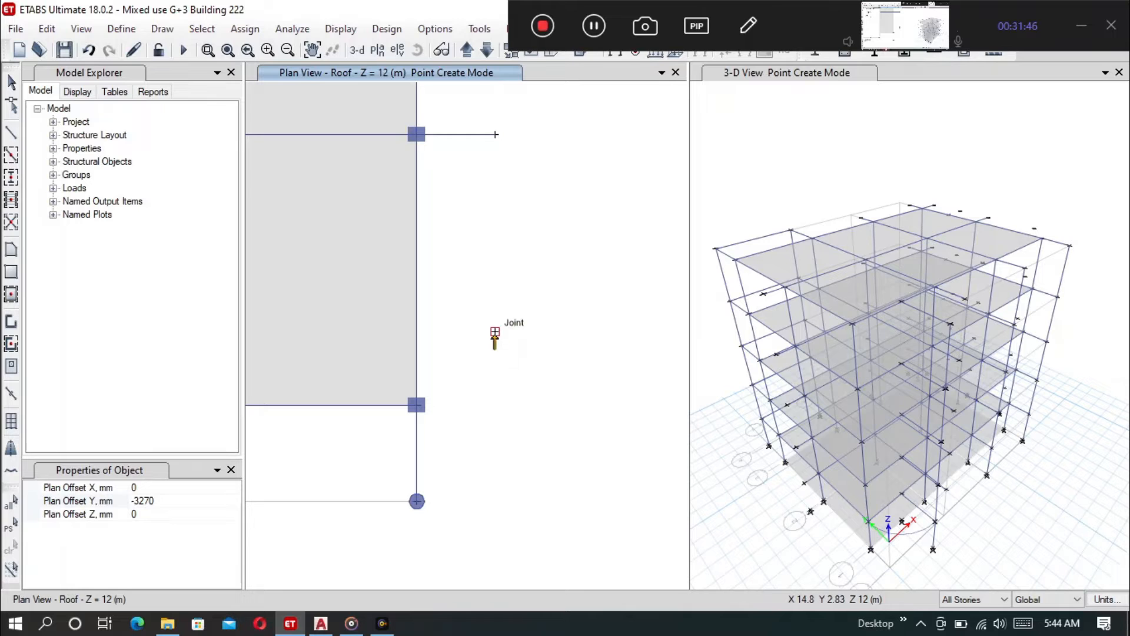
scroll(488, 379, "down", 3)
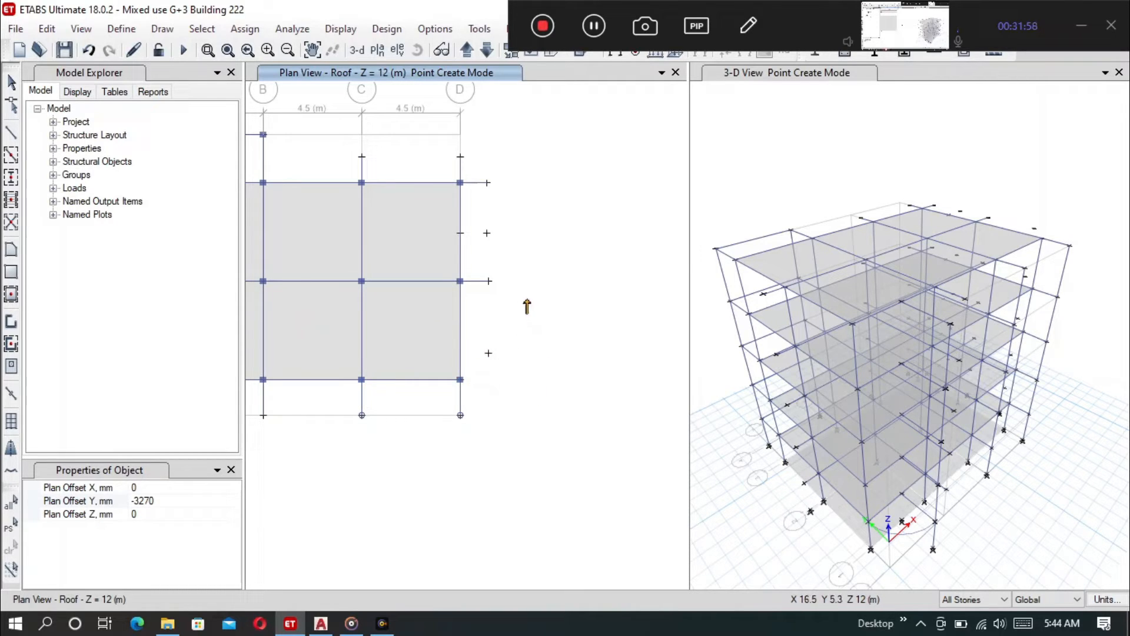
Examine the curved overhang near grid point A-1 in the roof plan and compare it with the AutoCAD typical floor plan
scroll(489, 232, "down", 5)
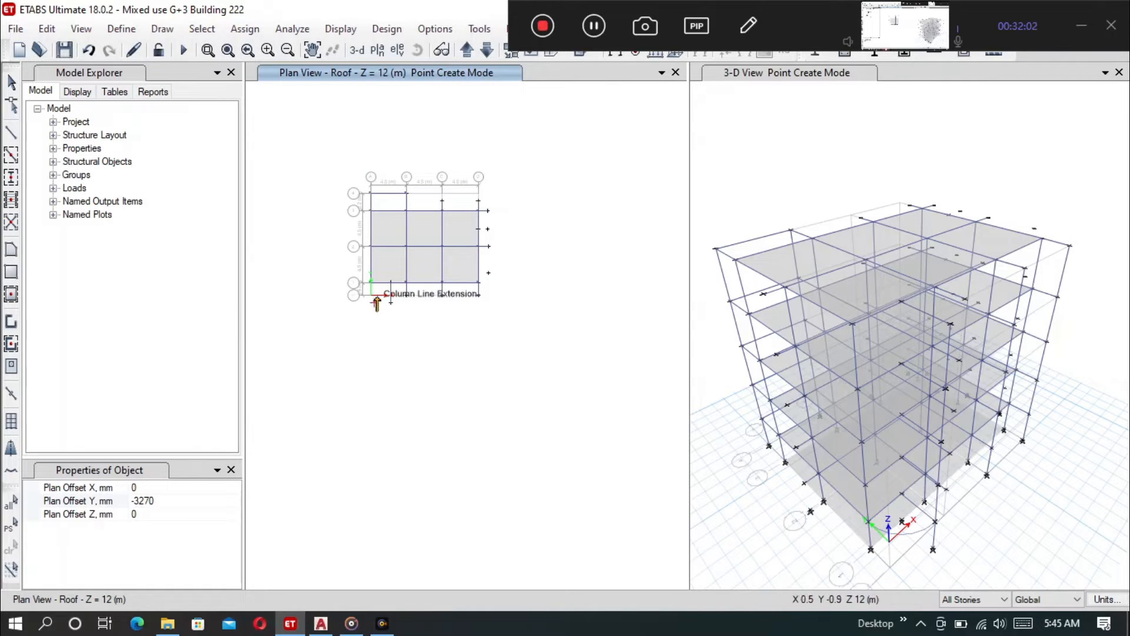
scroll(382, 296, "up", 3)
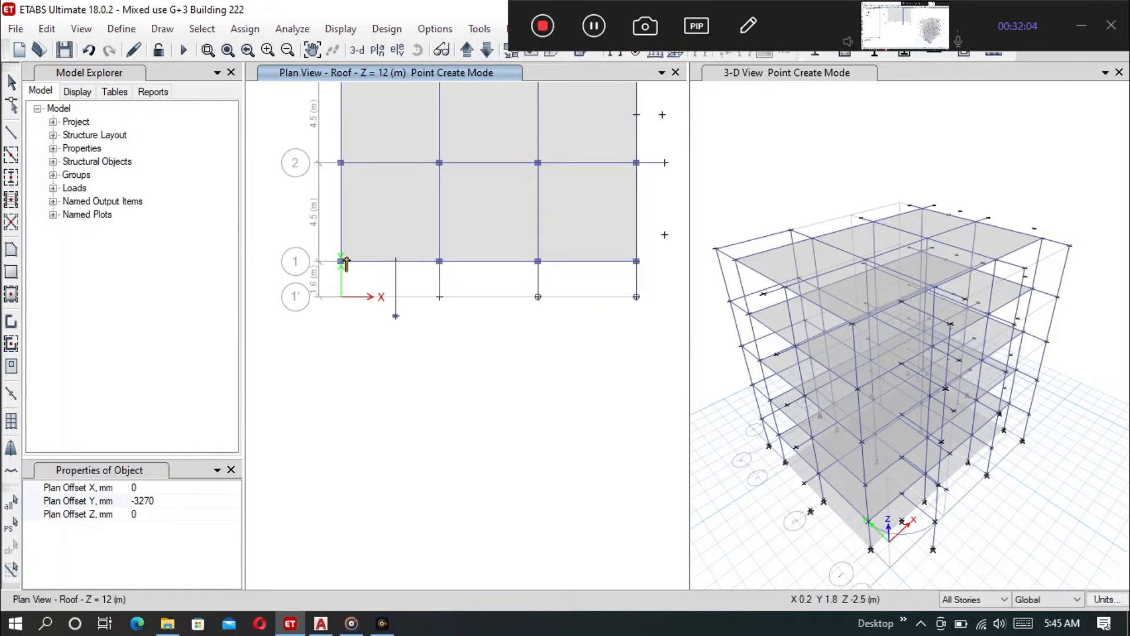
left_click(321, 622)
scroll(434, 345, "down", 5)
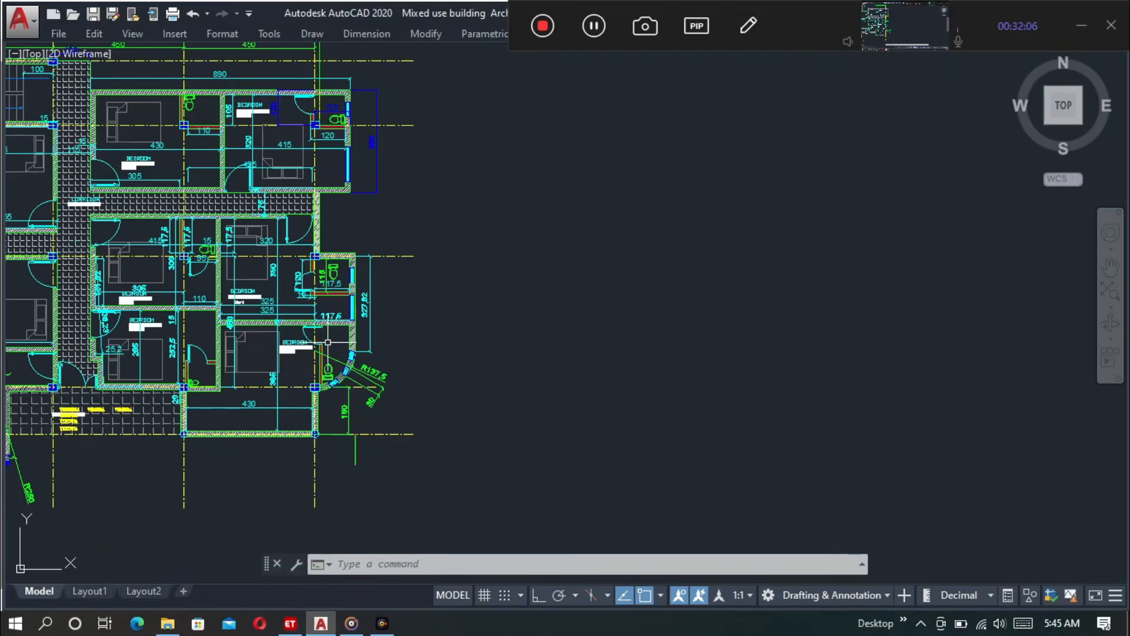
scroll(193, 358, "up", 5)
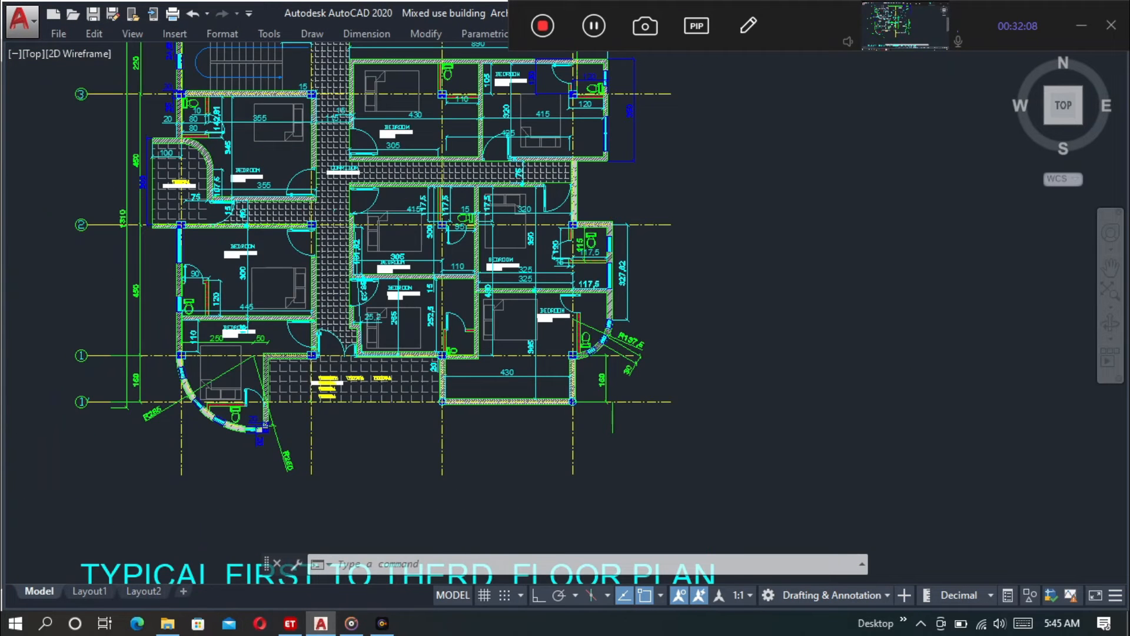
scroll(192, 357, "up", 2)
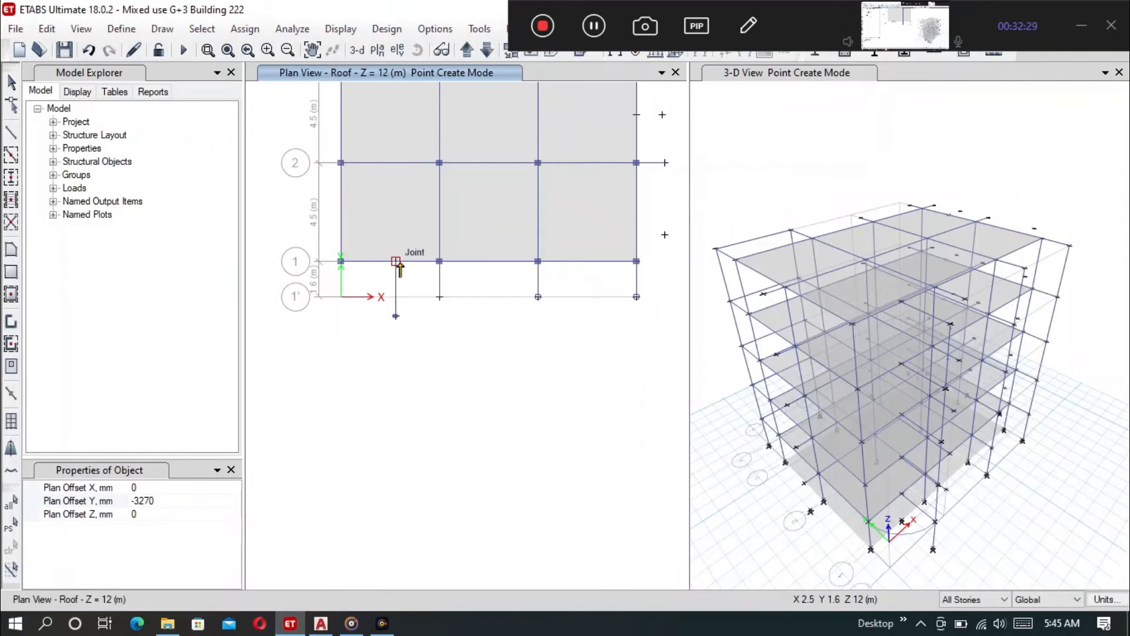
scroll(403, 262, "up", 3)
scroll(414, 265, "down", 3)
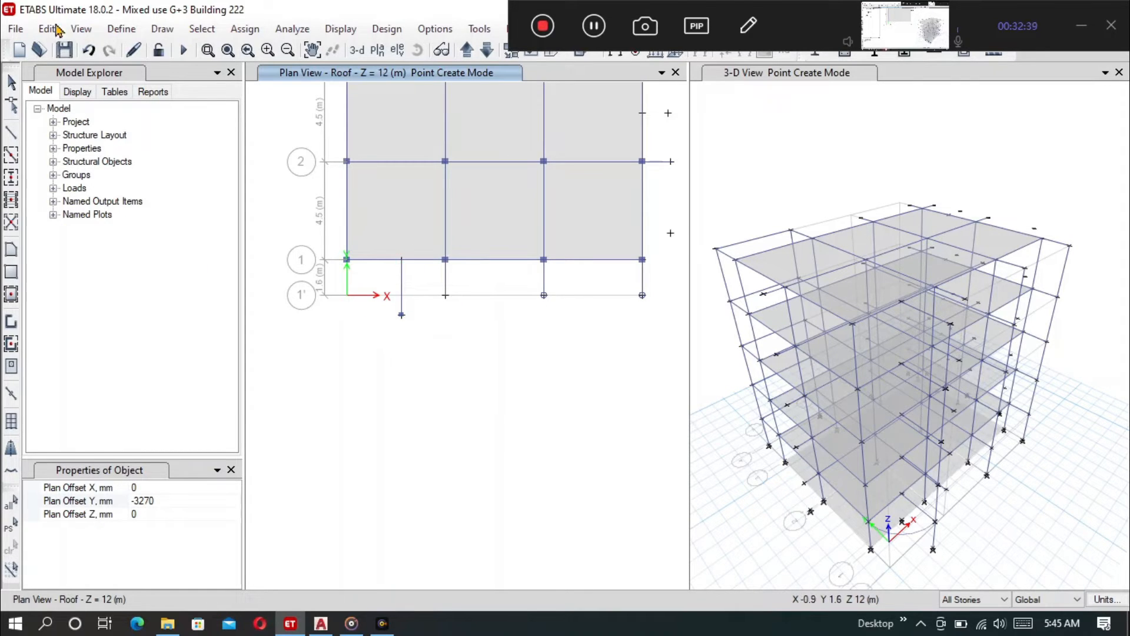
Start drawing a floor area with the Slab-150 property and the edge drawing type Arc (Center & 2 Points)
left_click(12, 253)
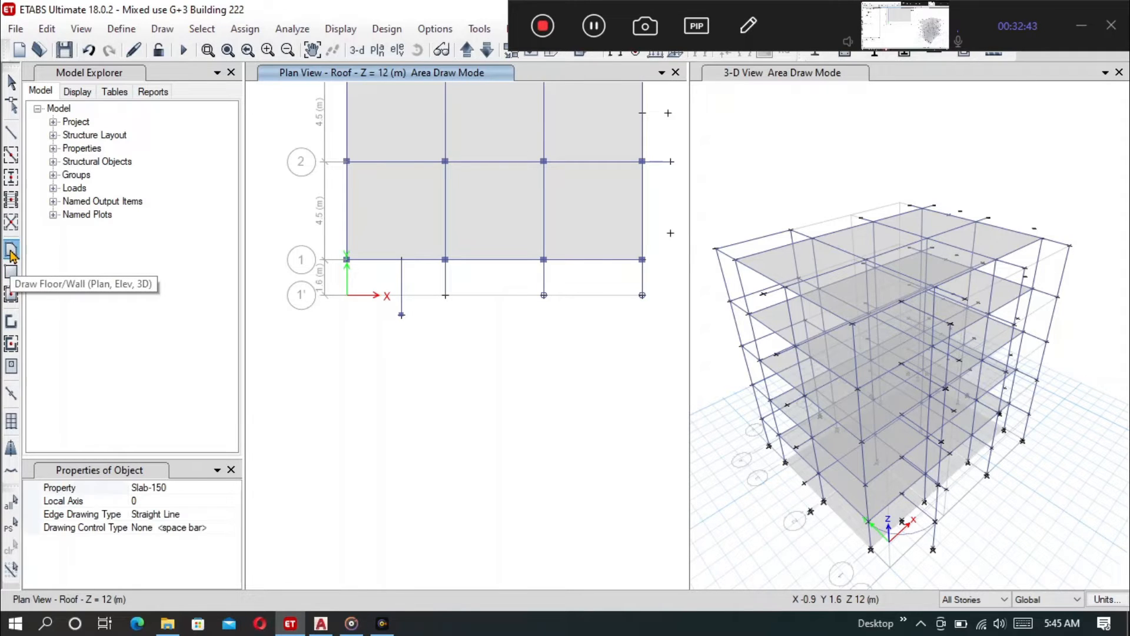
left_click(205, 487)
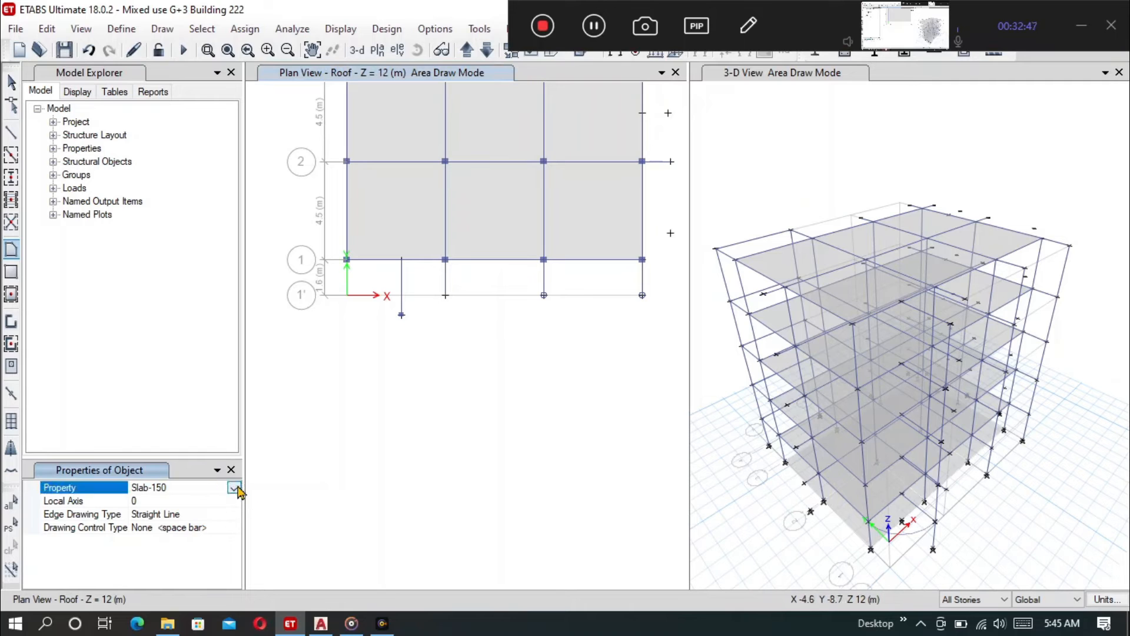
left_click(234, 488)
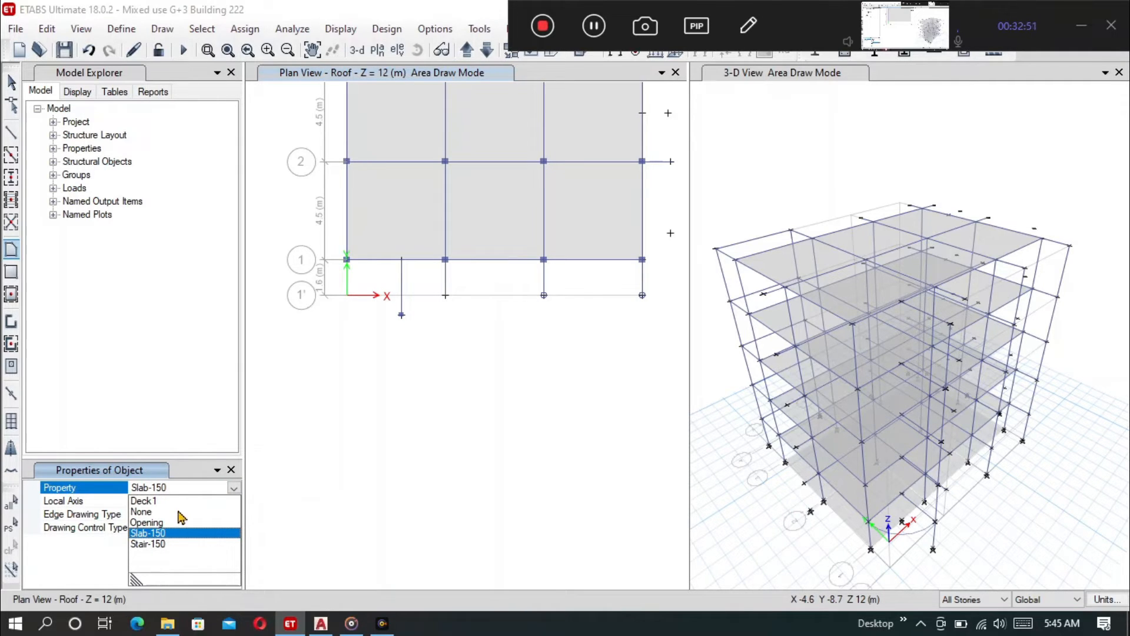
left_click(153, 532)
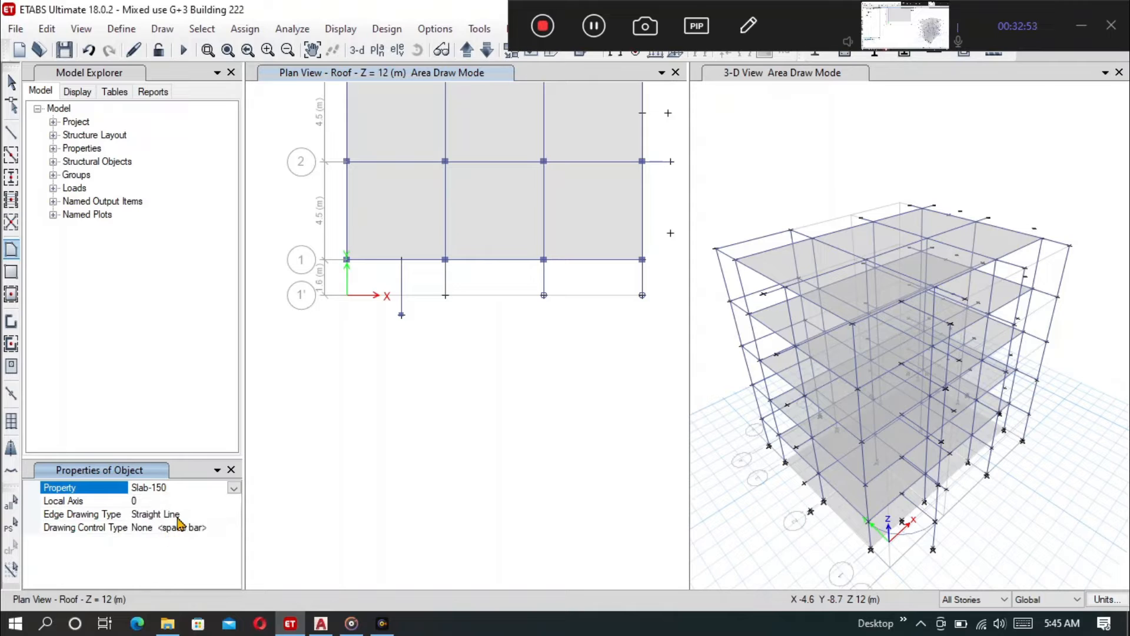
left_click(179, 518)
left_click(233, 514)
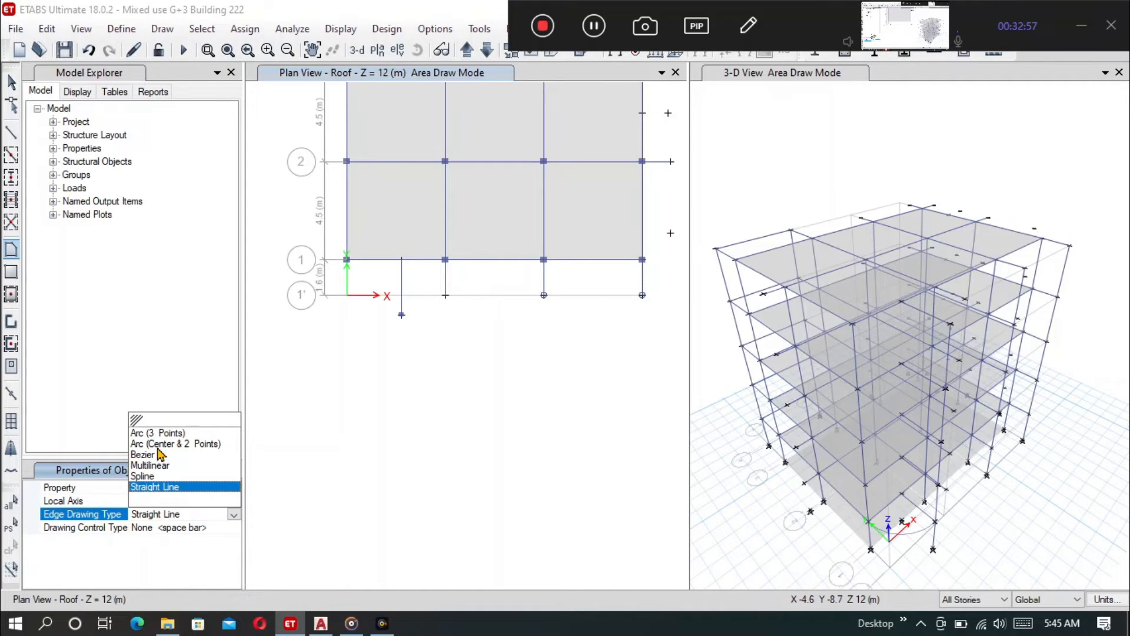
left_click(201, 445)
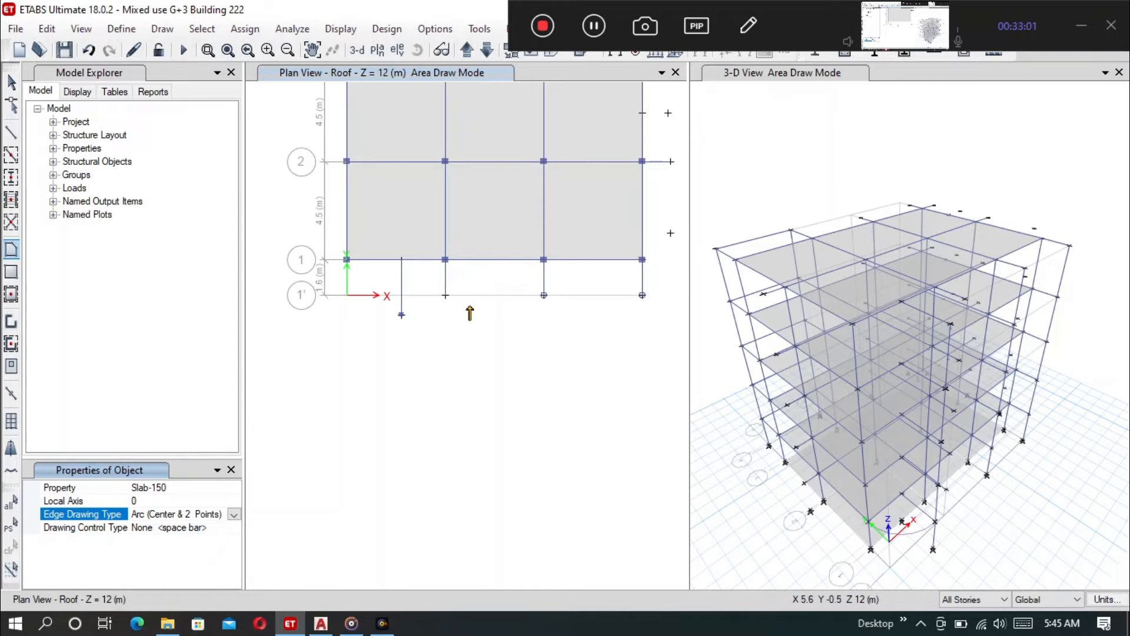
Draw the 2500 mm radius quarter-circle slab from grid point A-1 to the outer overhang column, centred on the joint along grid 1
scroll(396, 261, "up", 3)
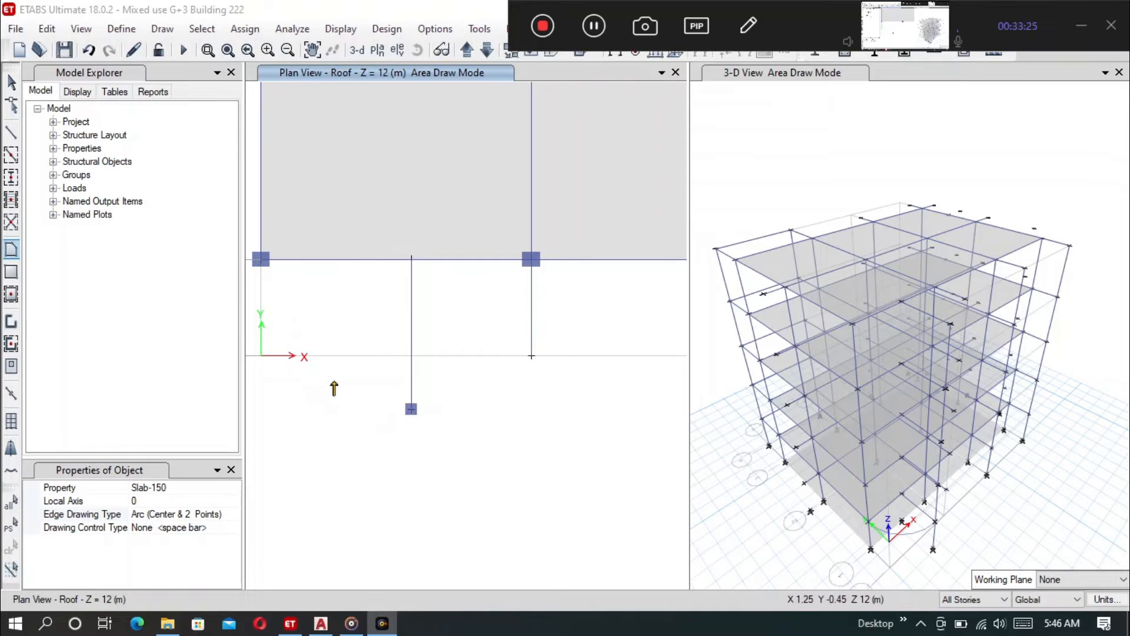
left_click(261, 262)
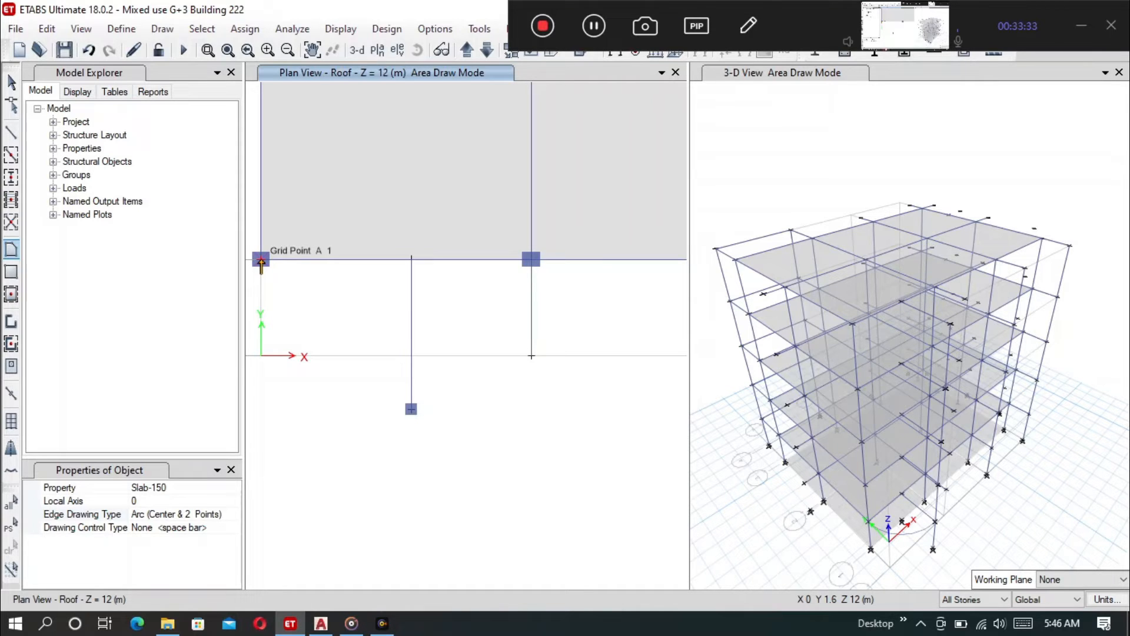
left_click(261, 262)
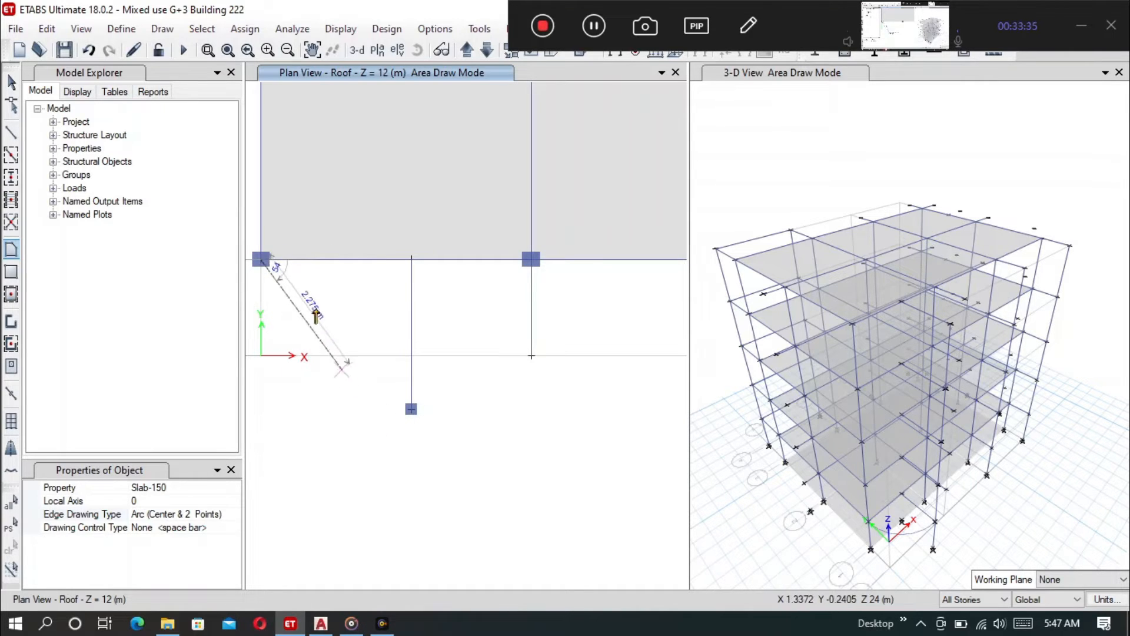
left_click(411, 260)
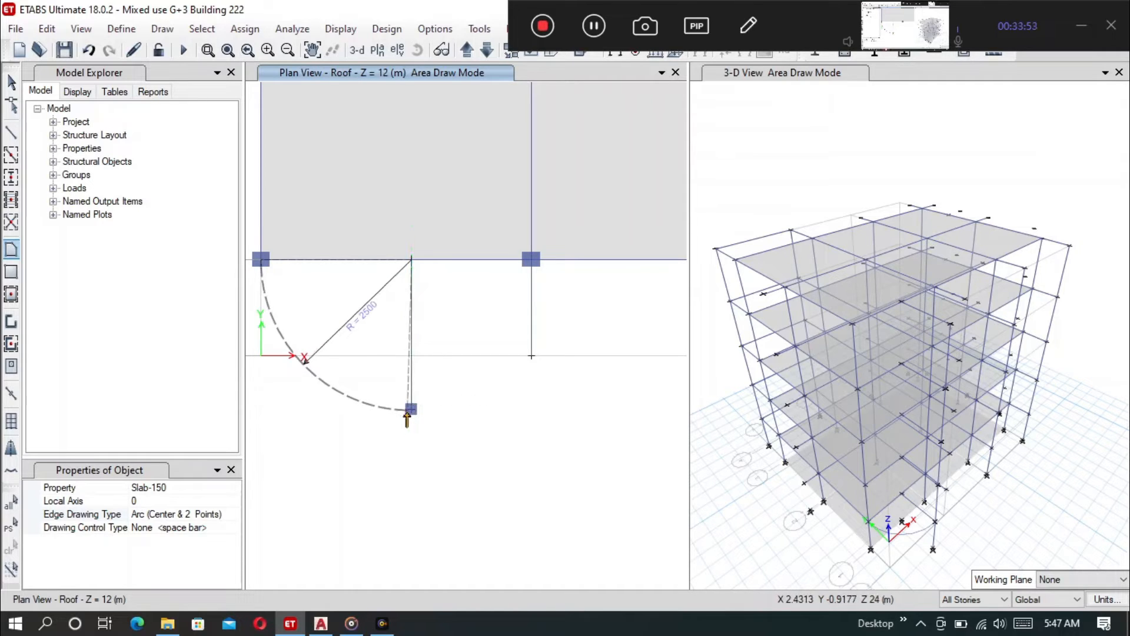
left_click(411, 409)
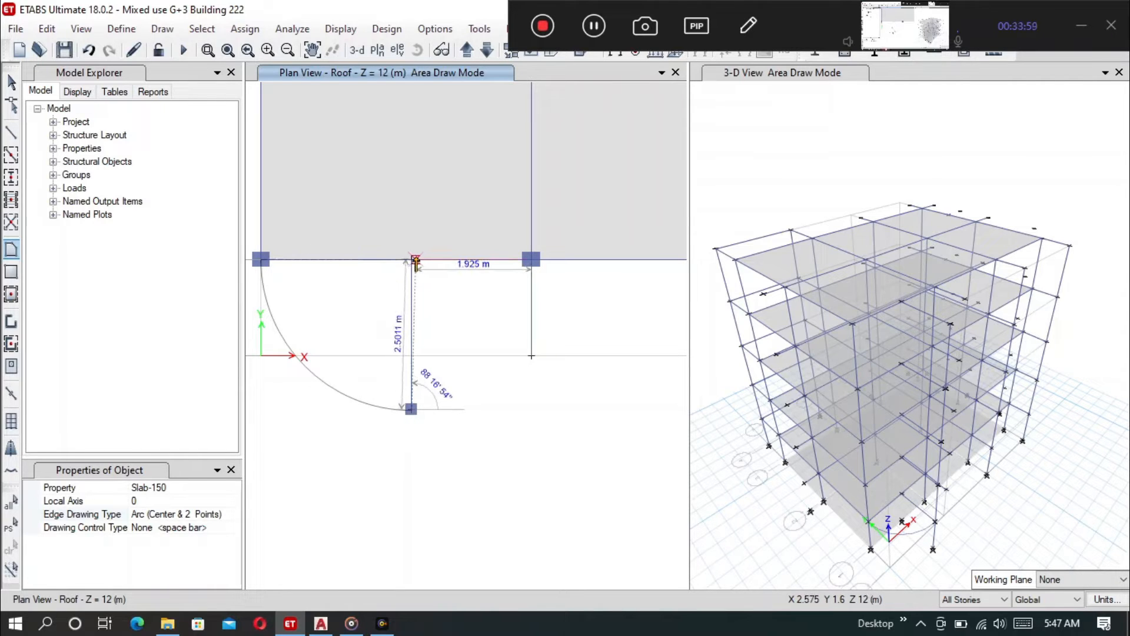
left_click(411, 260)
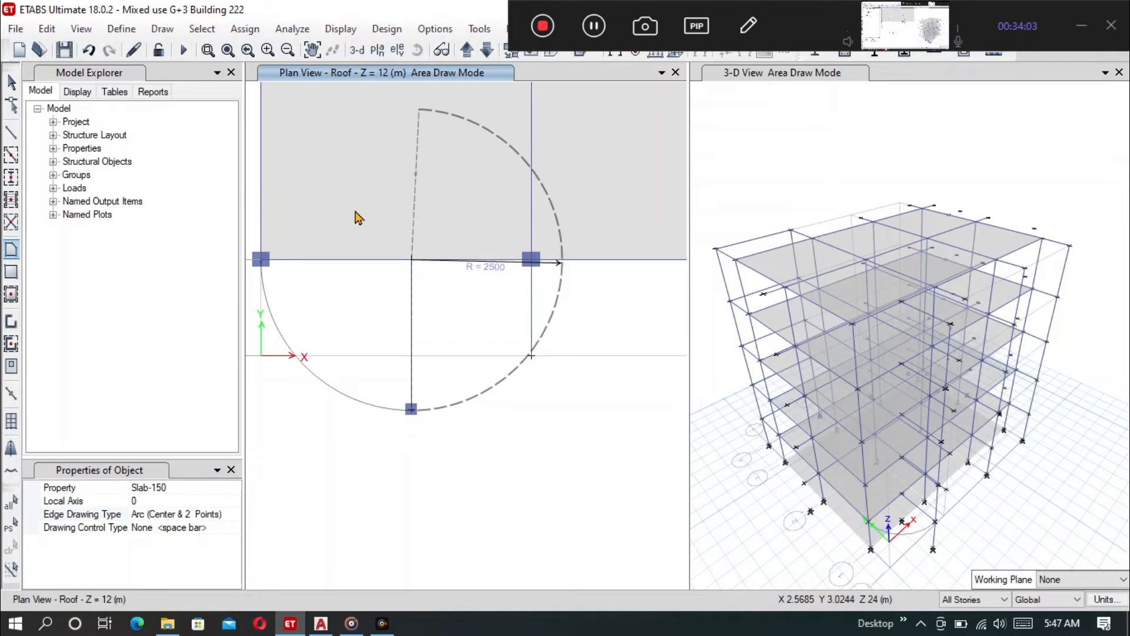
double_click(340, 278)
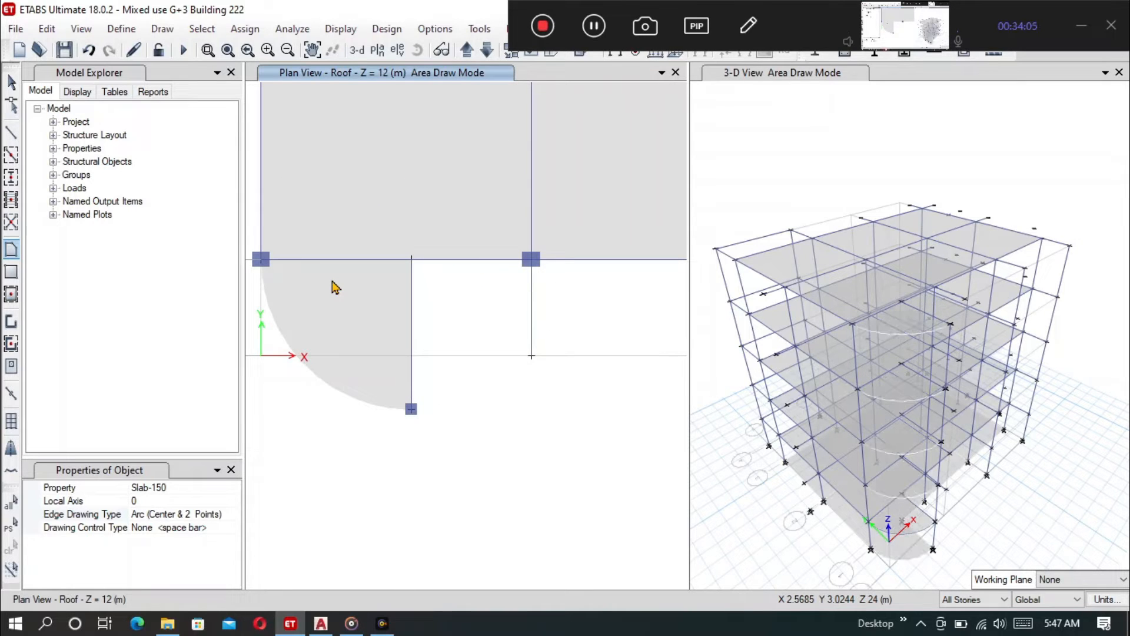
Examine the roof plan's cantilever beam ends and offset joints beyond grid D that bound the remaining overhang slabs
scroll(454, 379, "down", 4)
scroll(454, 374, "up", 2)
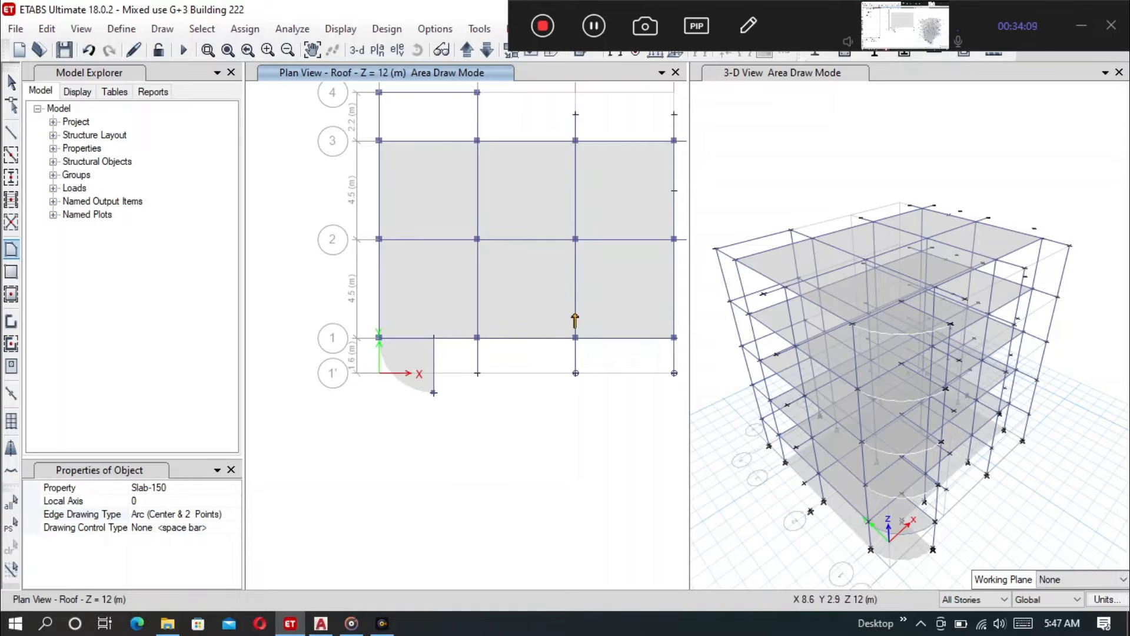
scroll(731, 336, "up", 3)
scroll(711, 267, "down", 3)
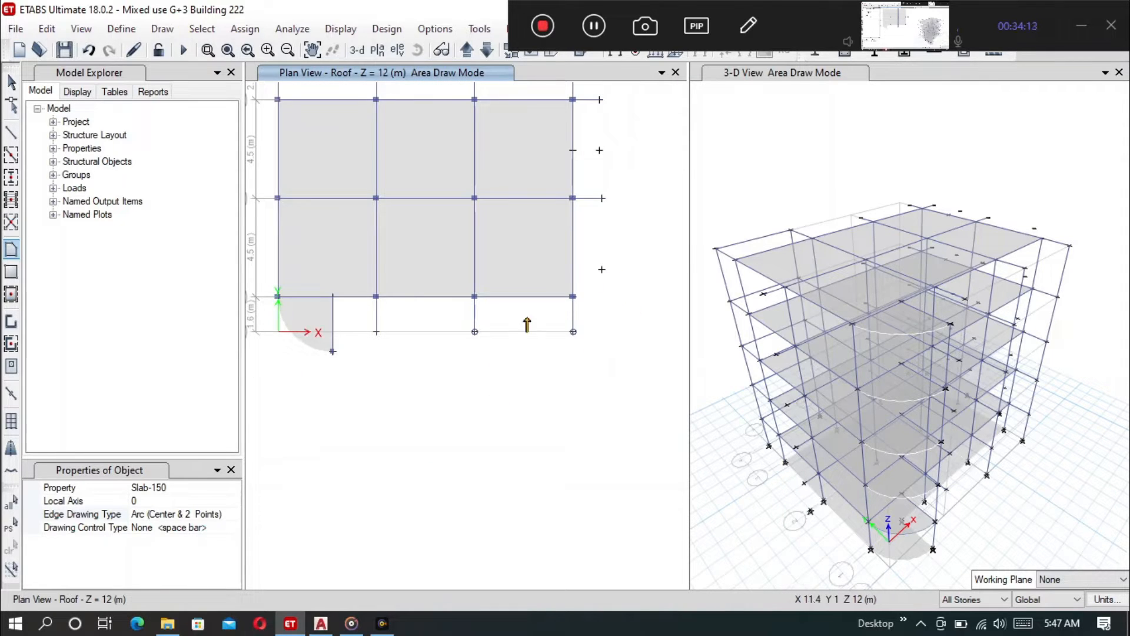
scroll(590, 111, "up", 3)
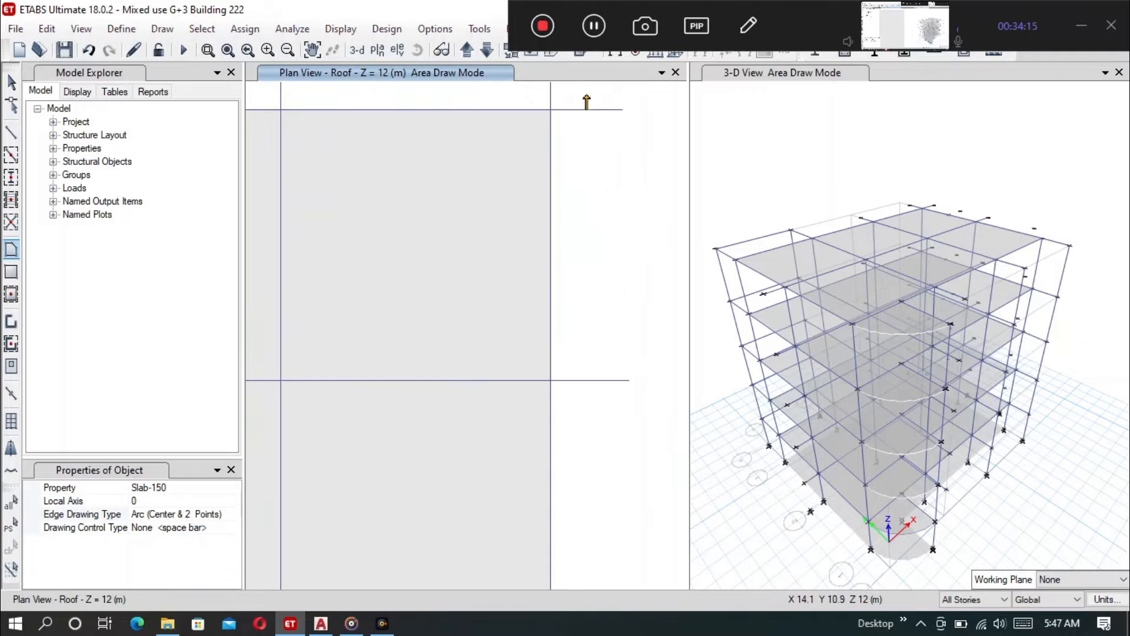
scroll(604, 171, "down", 3)
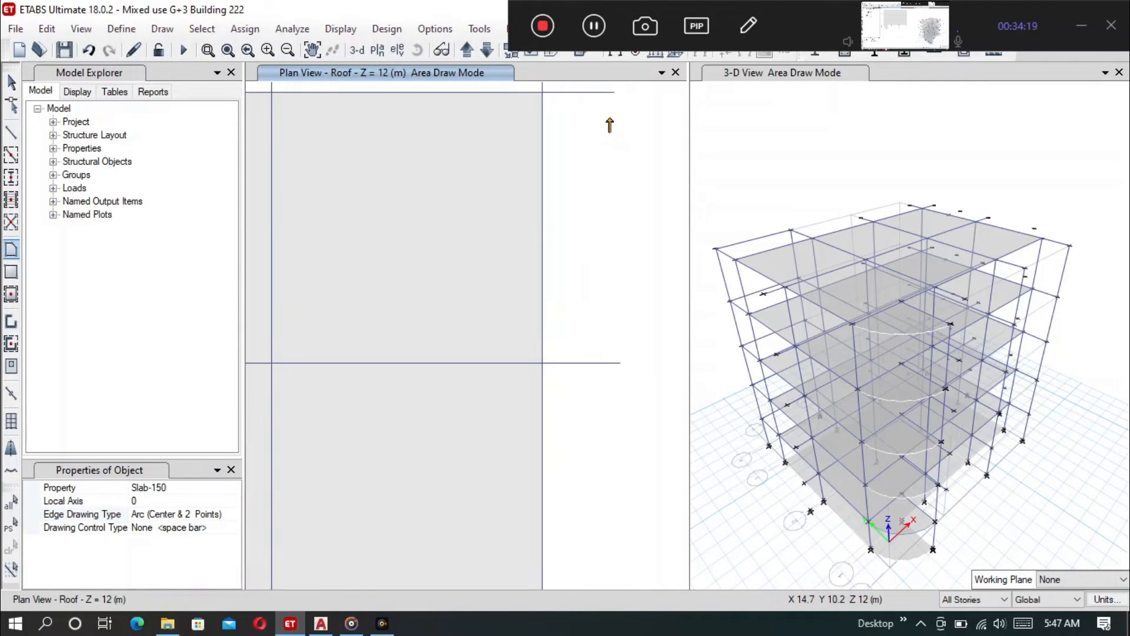
scroll(611, 128, "up", 3)
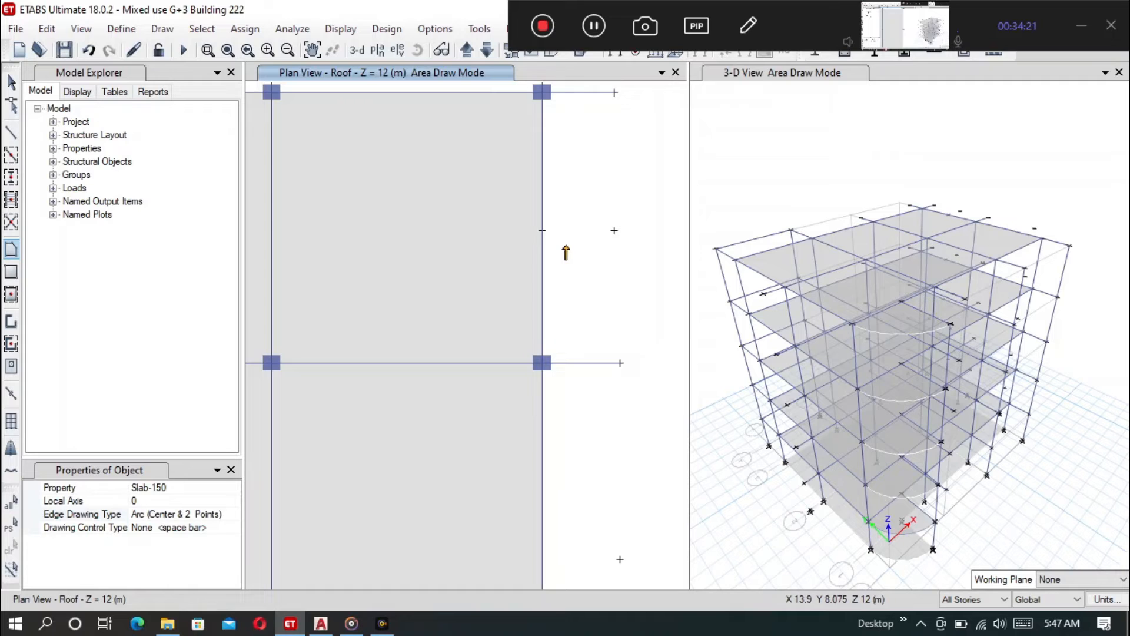
scroll(565, 253, "down", 3)
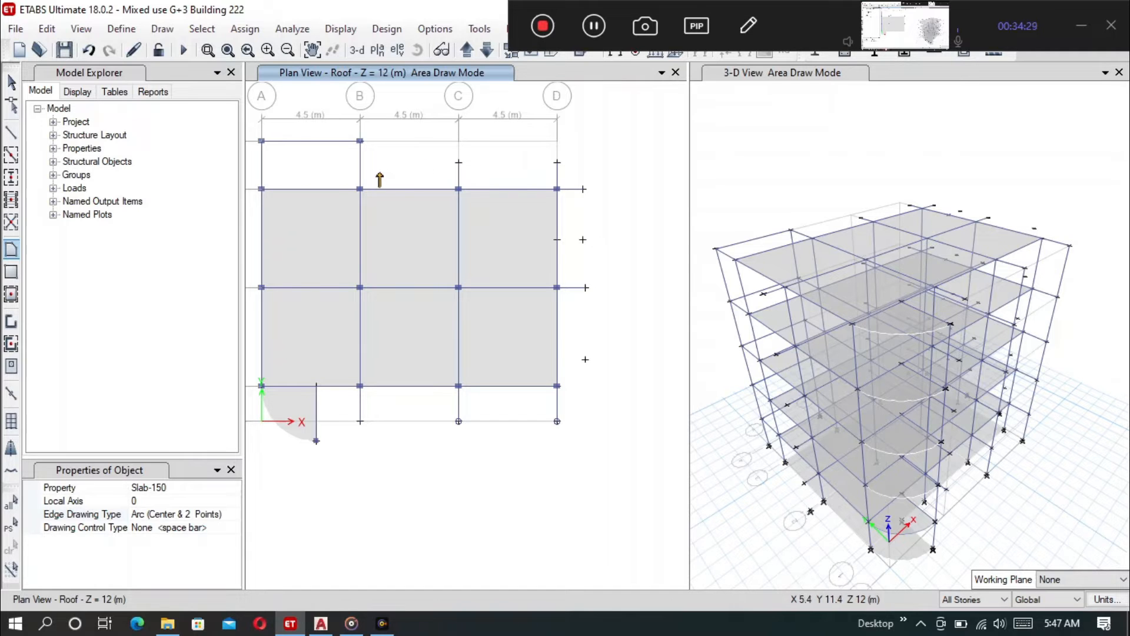
Switch to AutoCAD and examine the overhangs and their dimensions around the upper part of the typical floor plan
left_click(319, 626)
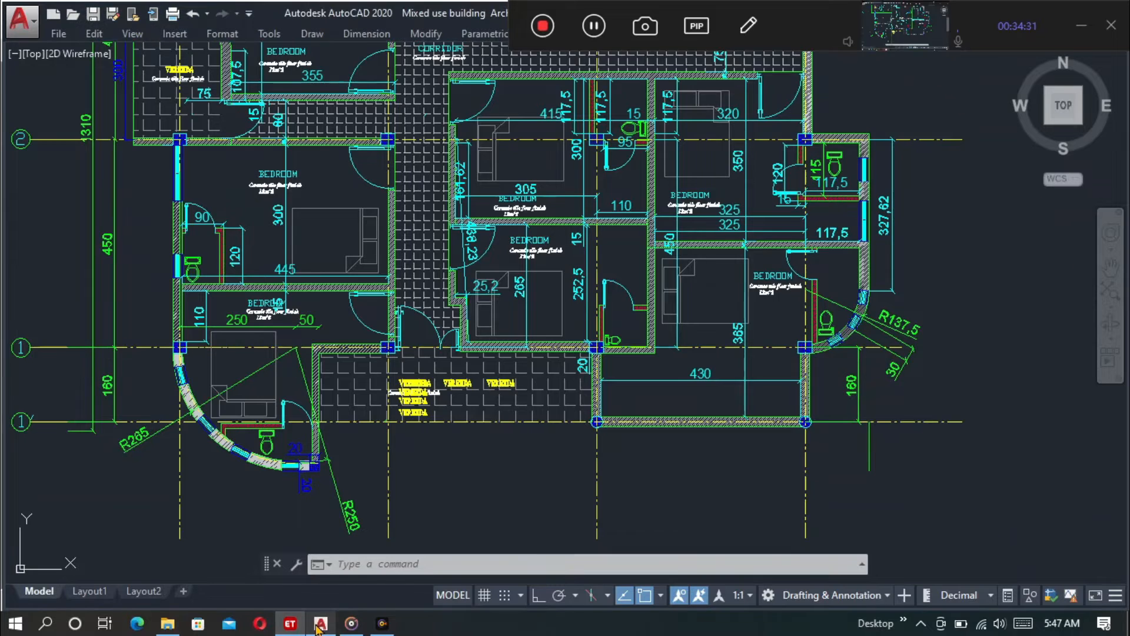
scroll(165, 100, "down", 5)
scroll(445, 133, "up", 5)
scroll(446, 134, "up", 2)
scroll(469, 247, "down", 2)
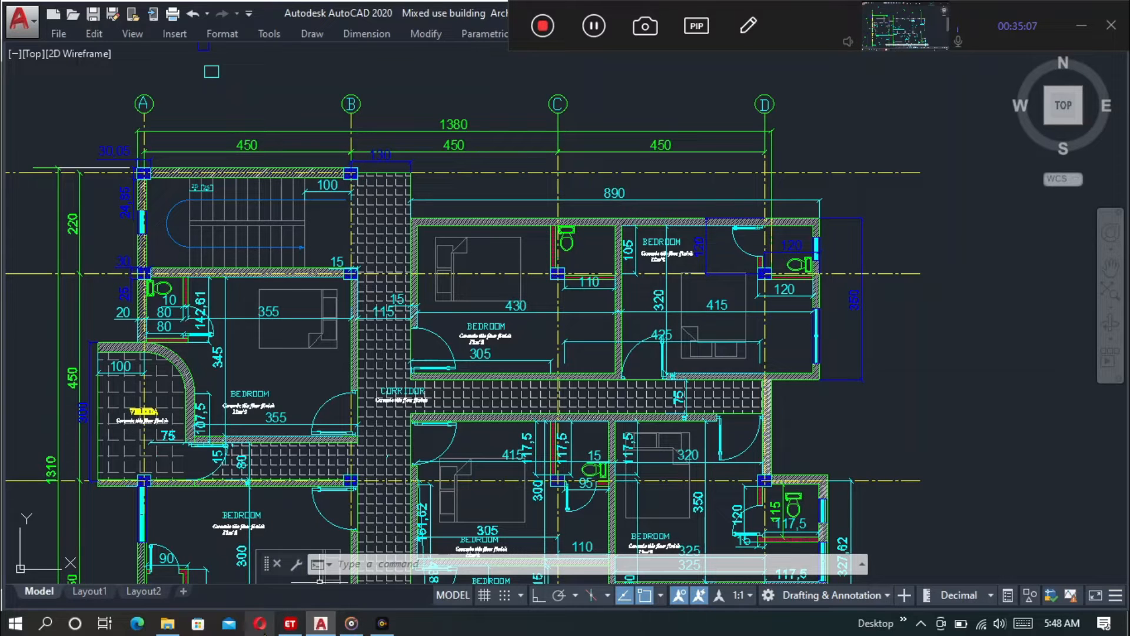
Switch to ETABS and place joints on the roof plan offset 1300 mm in X from grid points B-4 and B-3
left_click(289, 625)
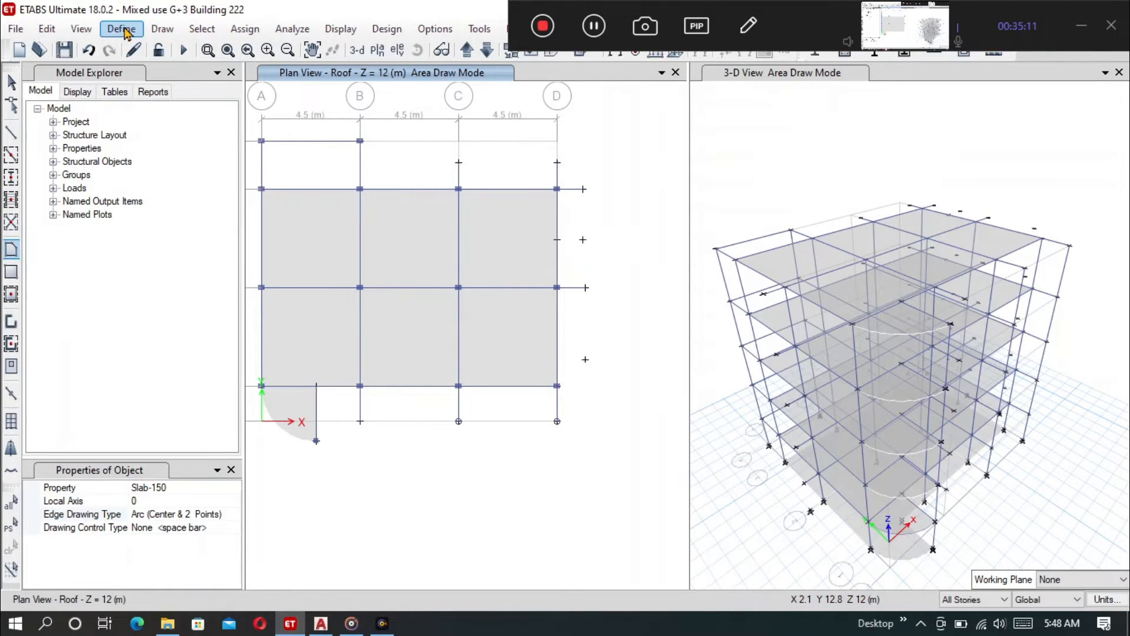
left_click(162, 29)
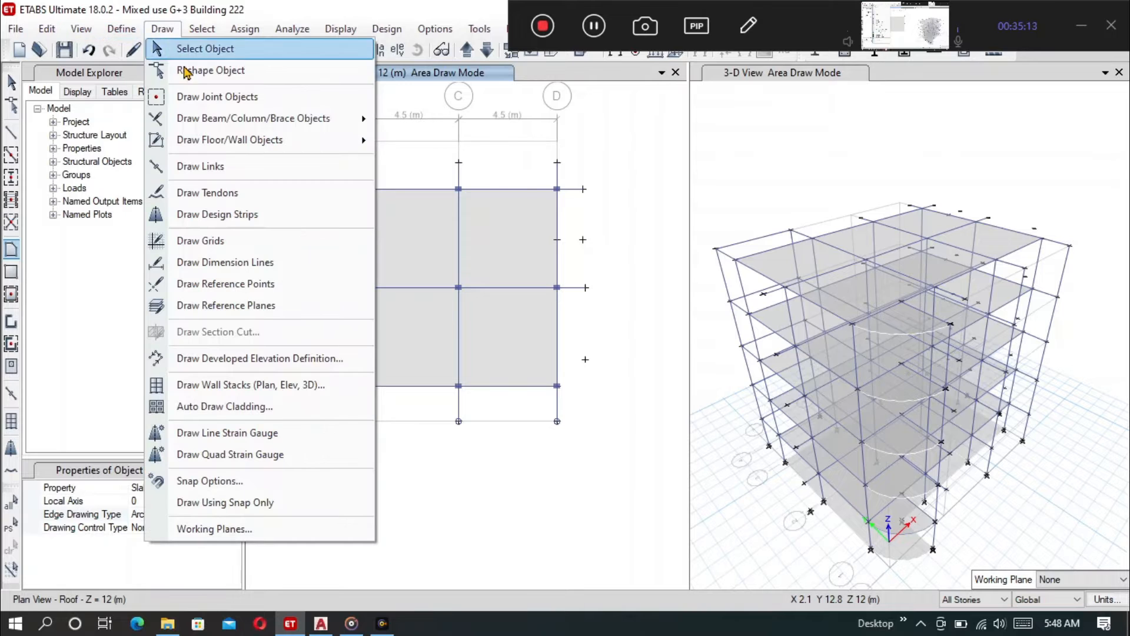
left_click(209, 98)
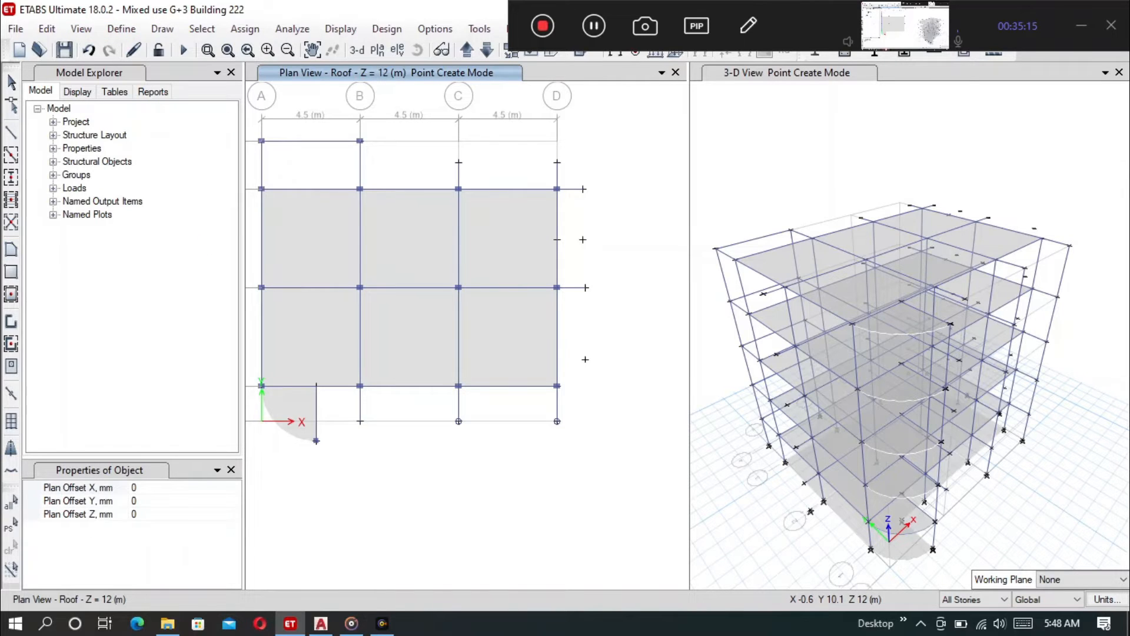
left_click(155, 487)
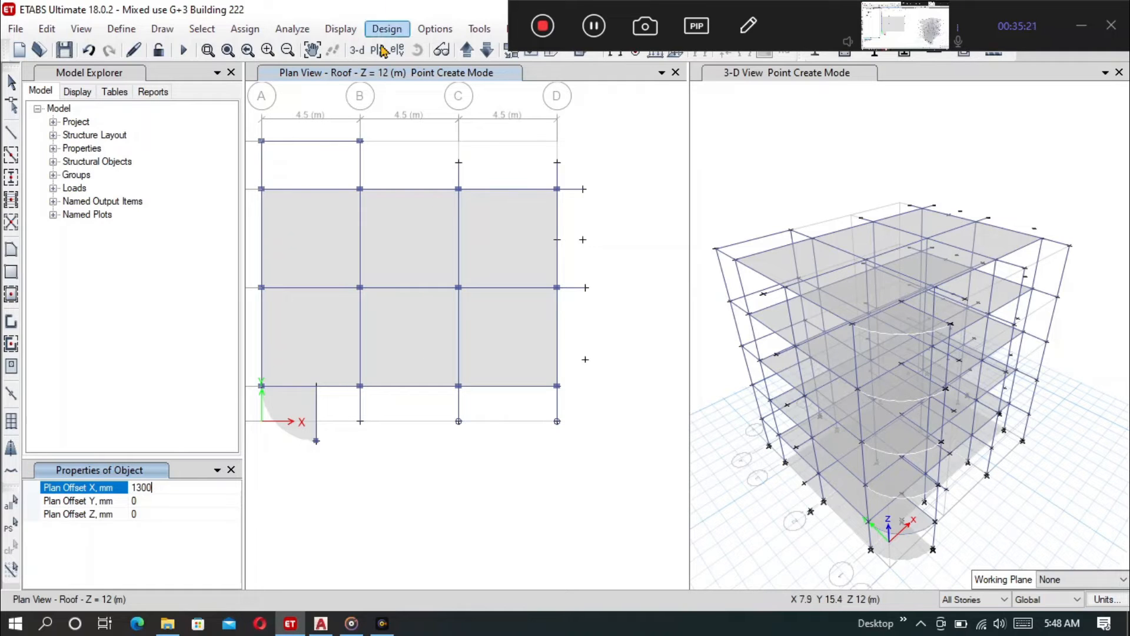
left_click(360, 141)
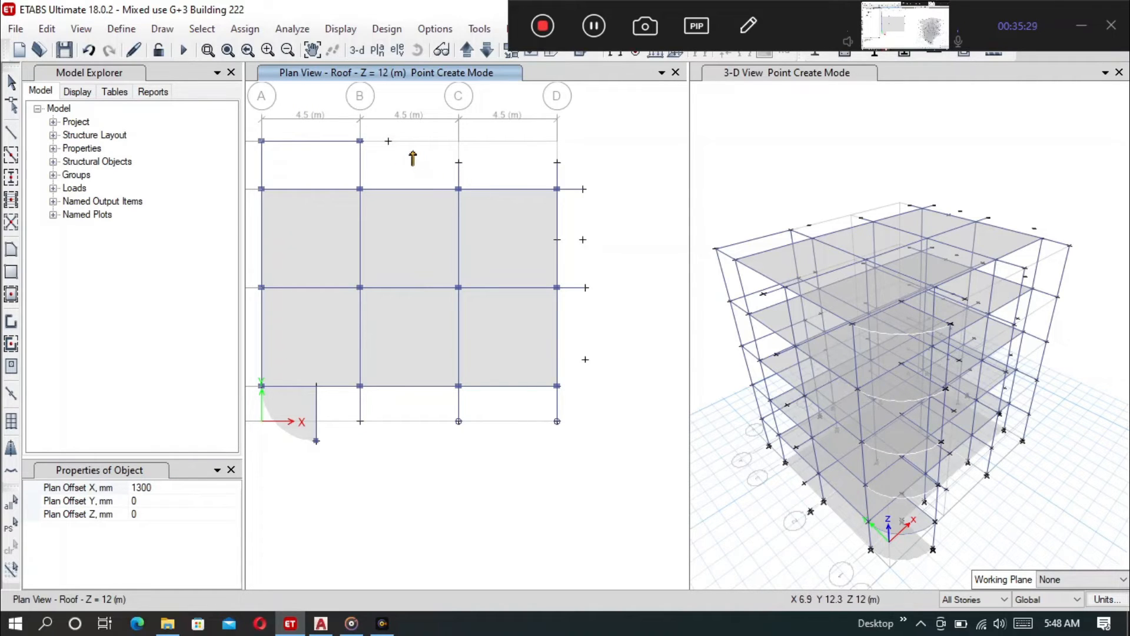
scroll(404, 152, "up", 3)
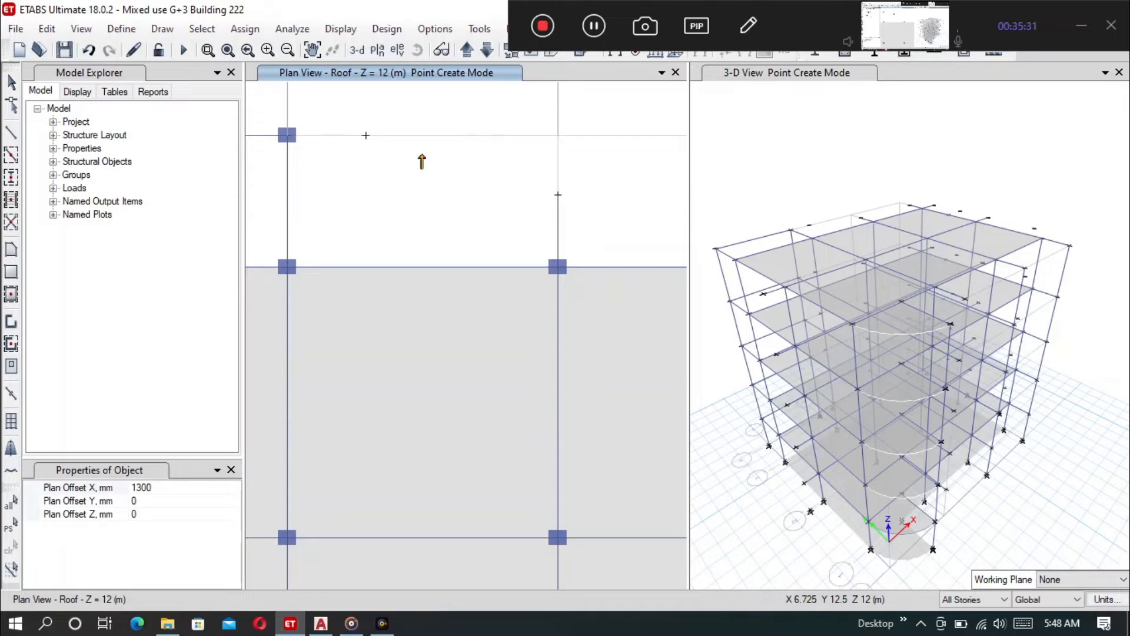
scroll(421, 161, "down", 3)
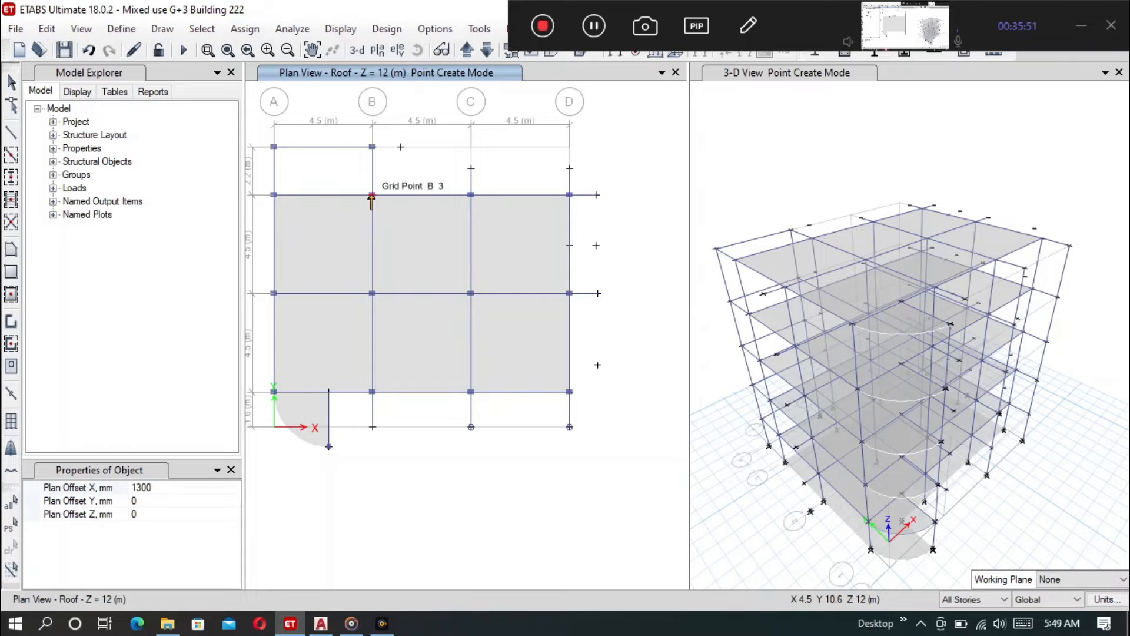
left_click(404, 197)
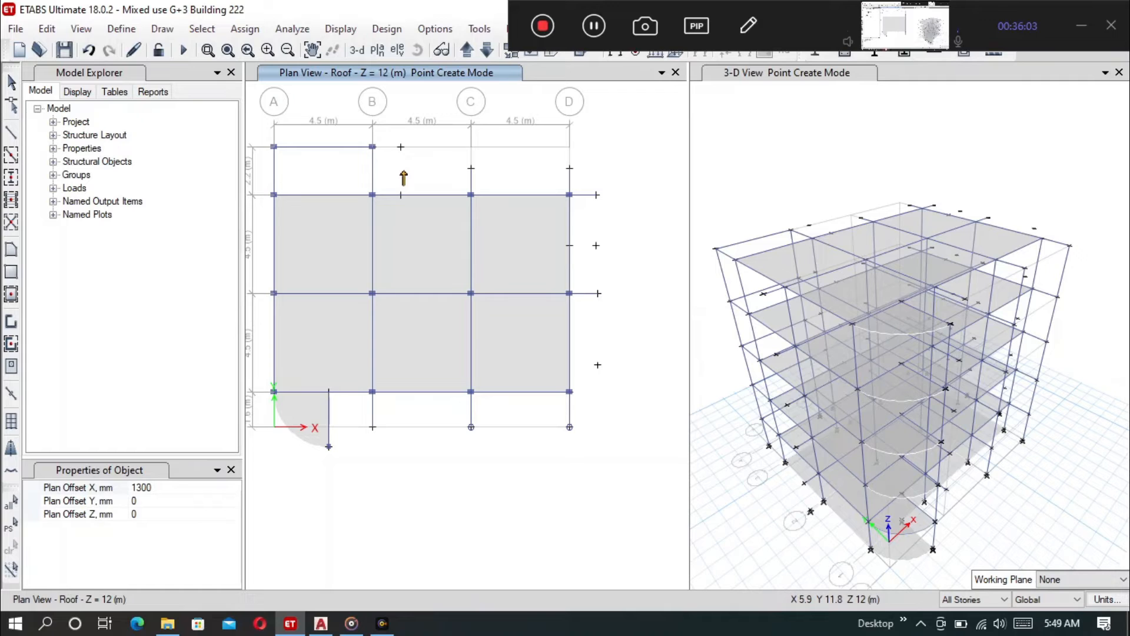
left_click(400, 147)
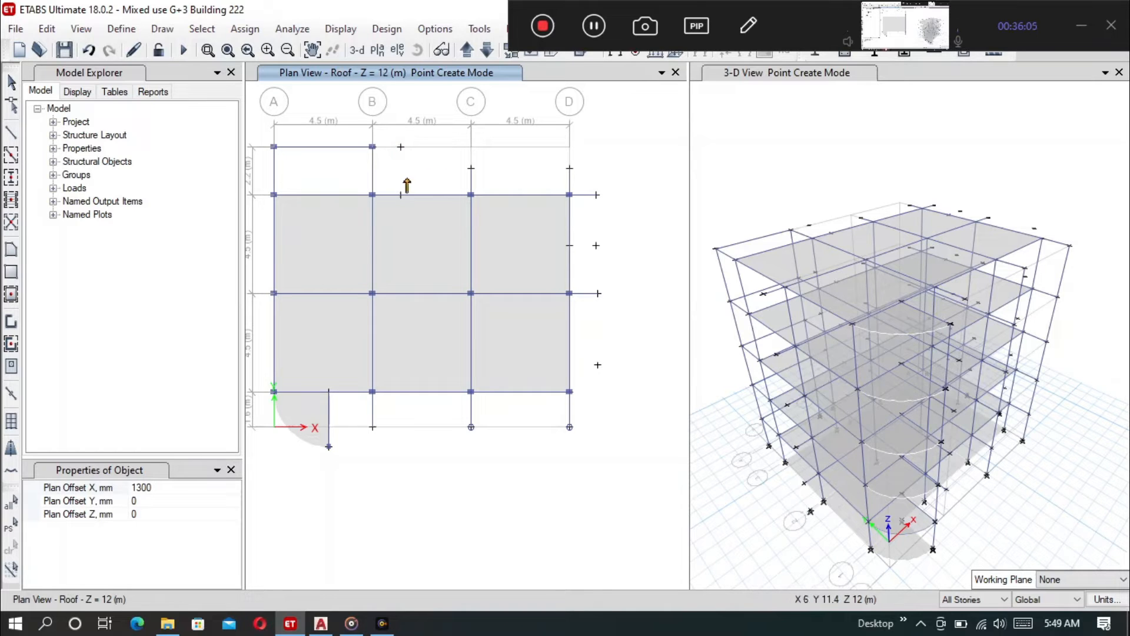
Place a joint offset 0 mm in X and 1200 mm in Y from the joint on grid 3 just beyond grid B
left_click(164, 487)
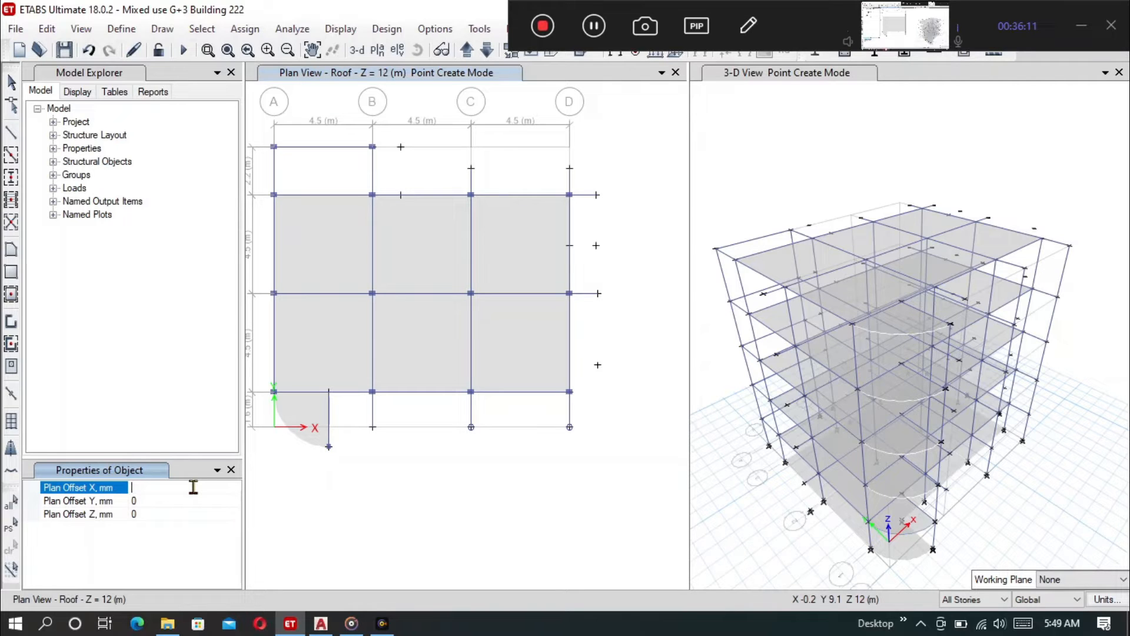
left_click(154, 501)
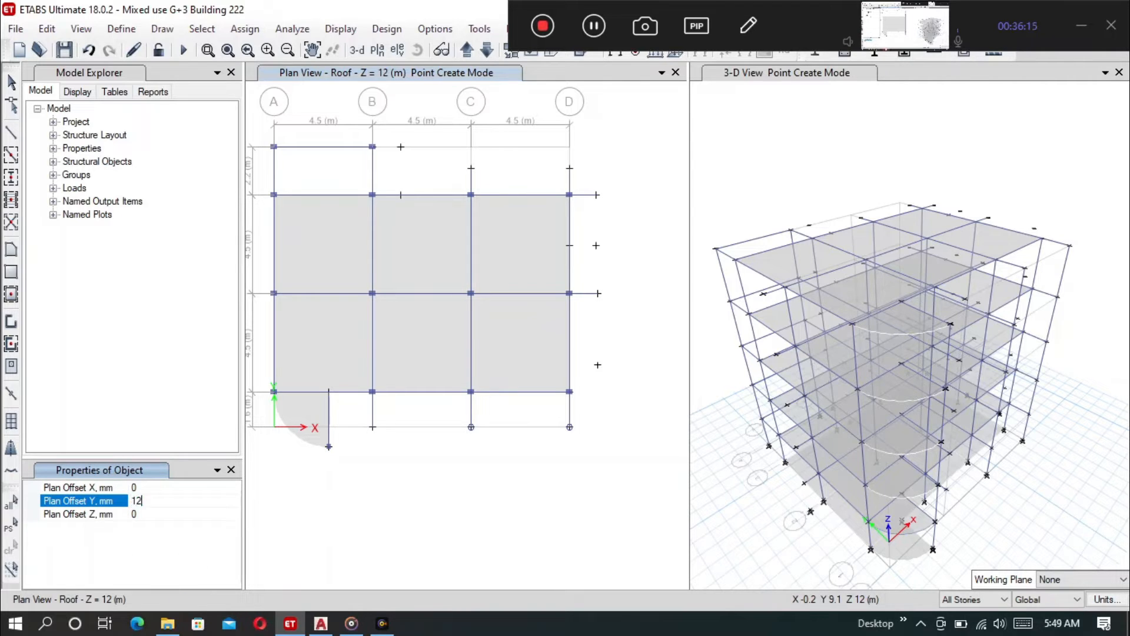
left_click(401, 196)
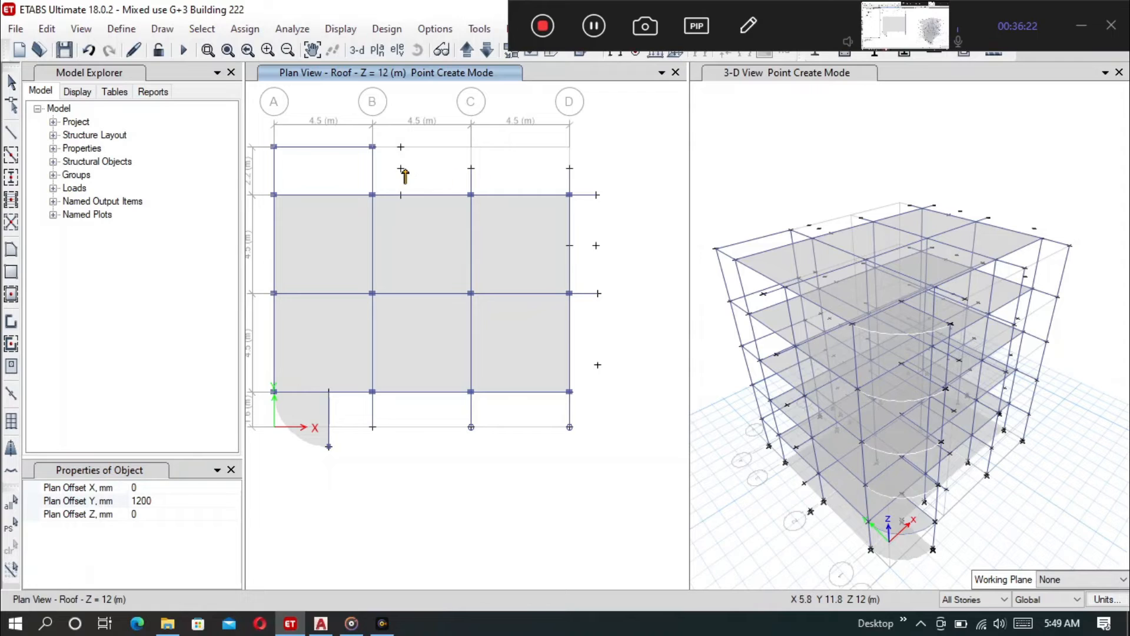
Draw a straight-edged Slab-150 floor area, 1.3 m by 2.2 m, from grid B to the offset joints between grids 3 and 4
scroll(459, 144, "down", 3)
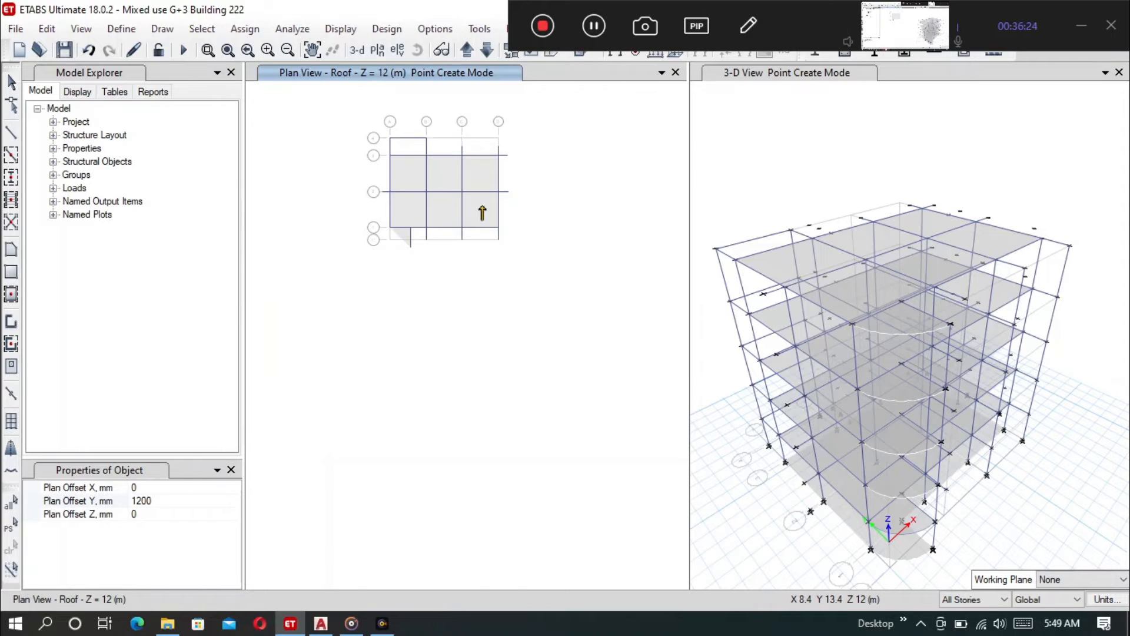
scroll(502, 197, "up", 3)
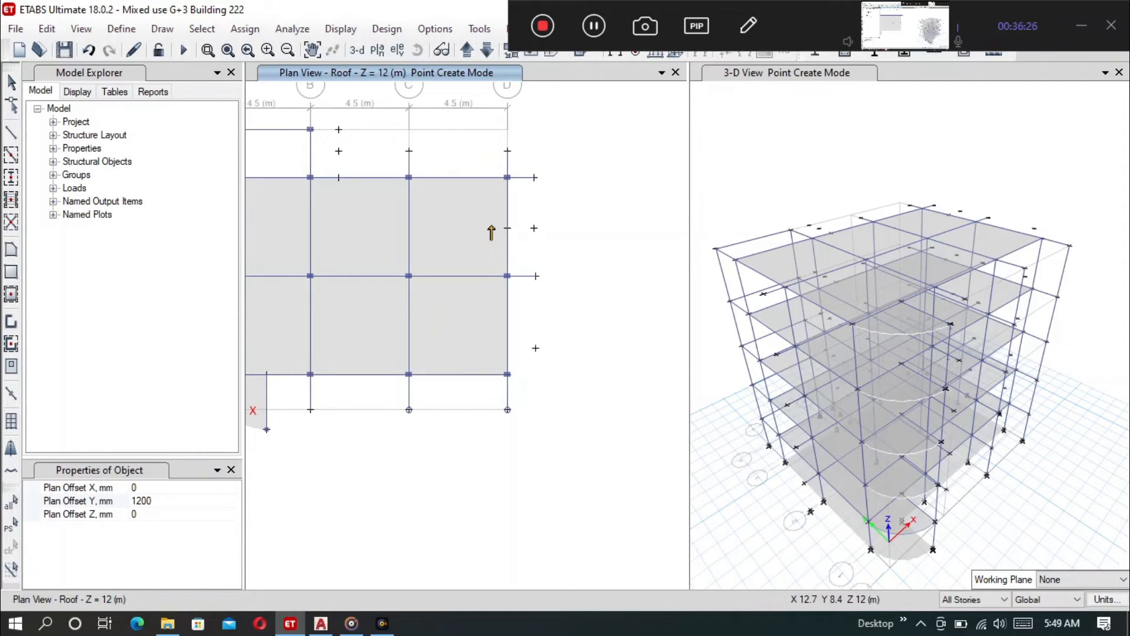
left_click(12, 250)
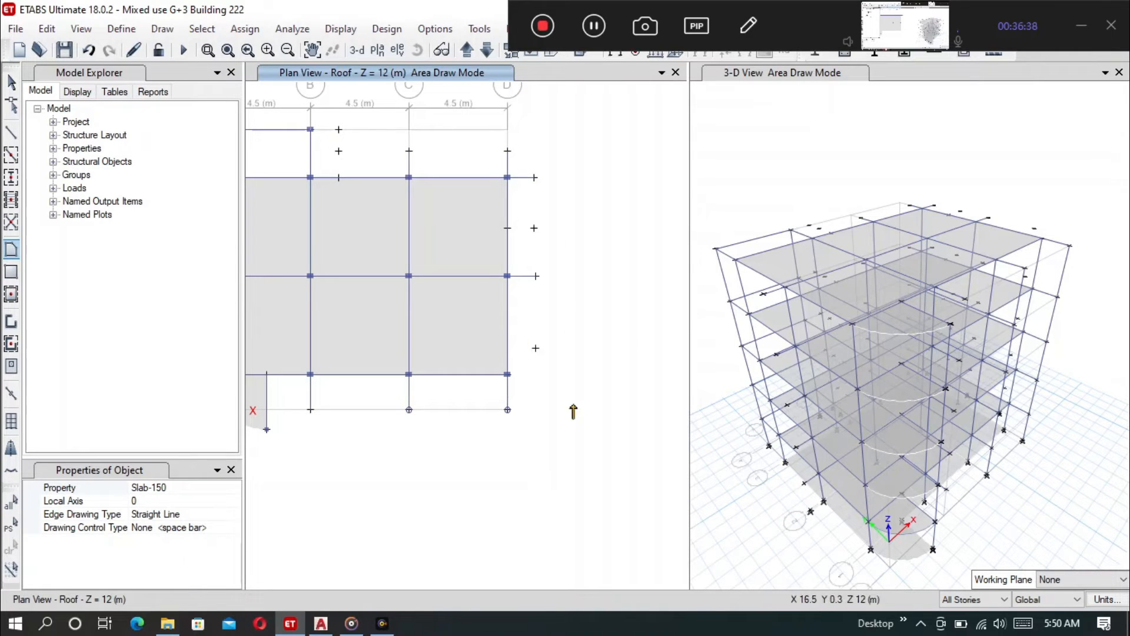
scroll(580, 404, "down", 3)
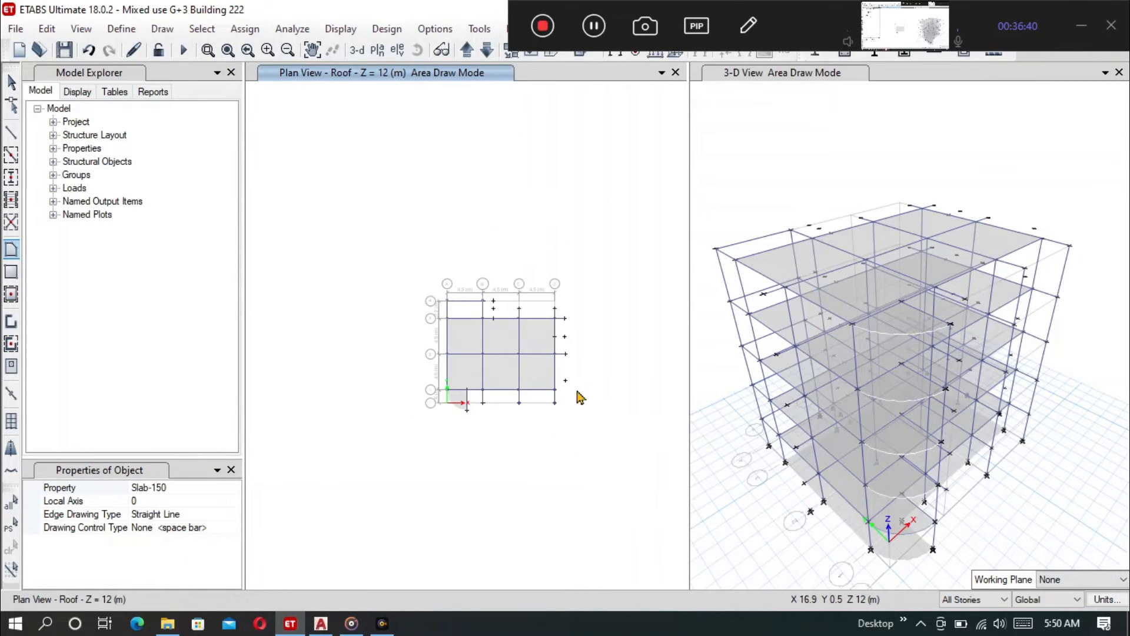
scroll(507, 318, "up", 3)
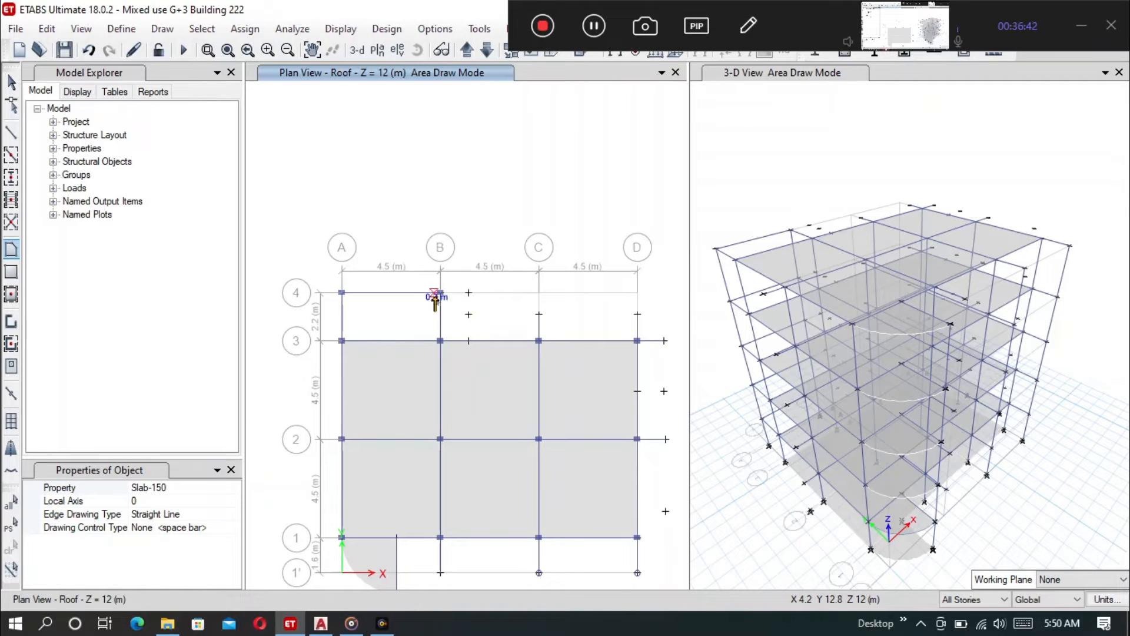
scroll(439, 297, "up", 3)
scroll(448, 277, "down", 3)
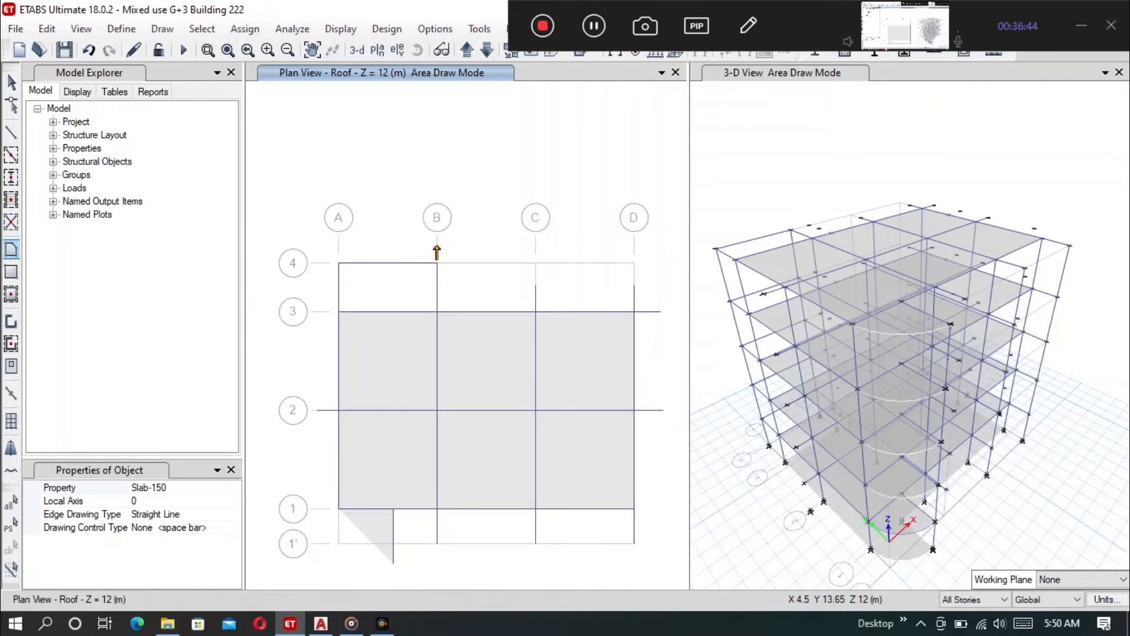
scroll(442, 262, "up", 3)
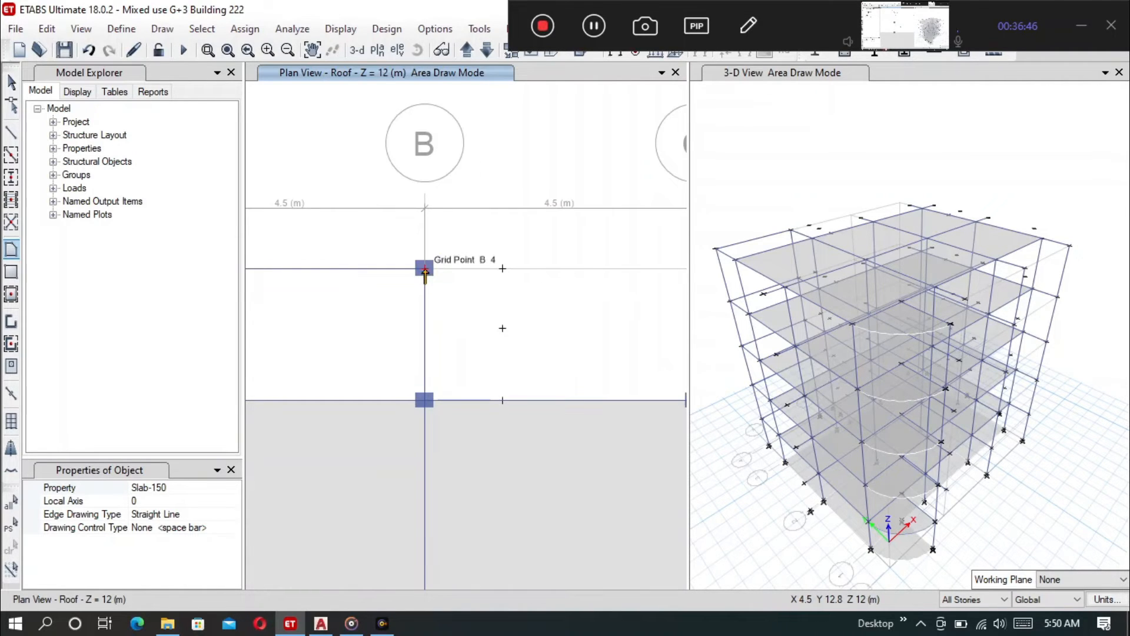
left_click(425, 270)
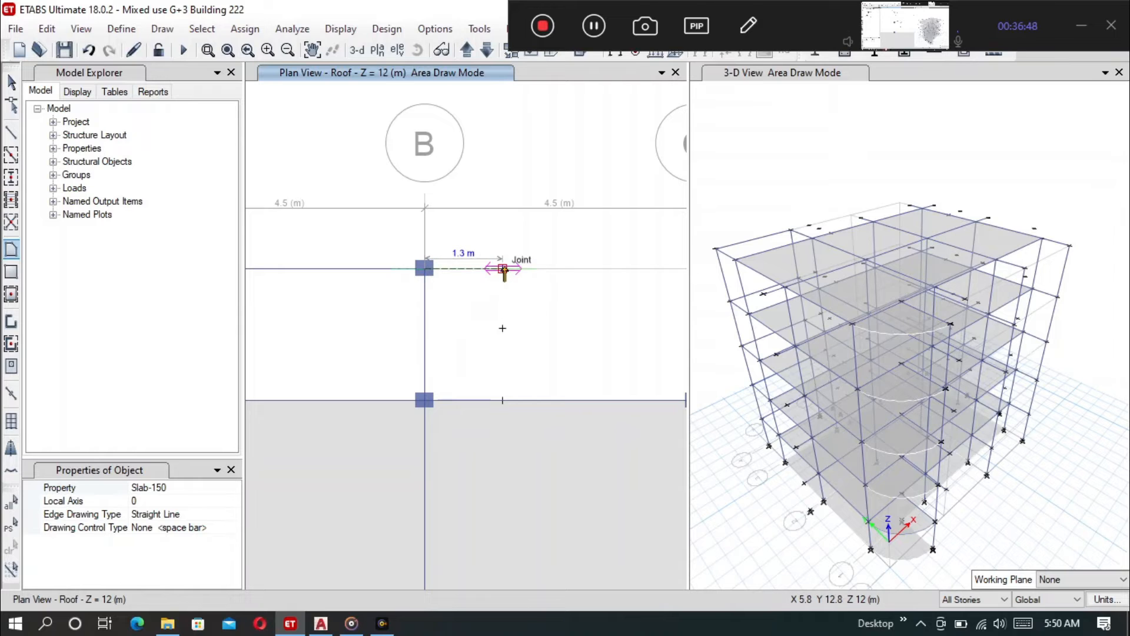
left_click(503, 270)
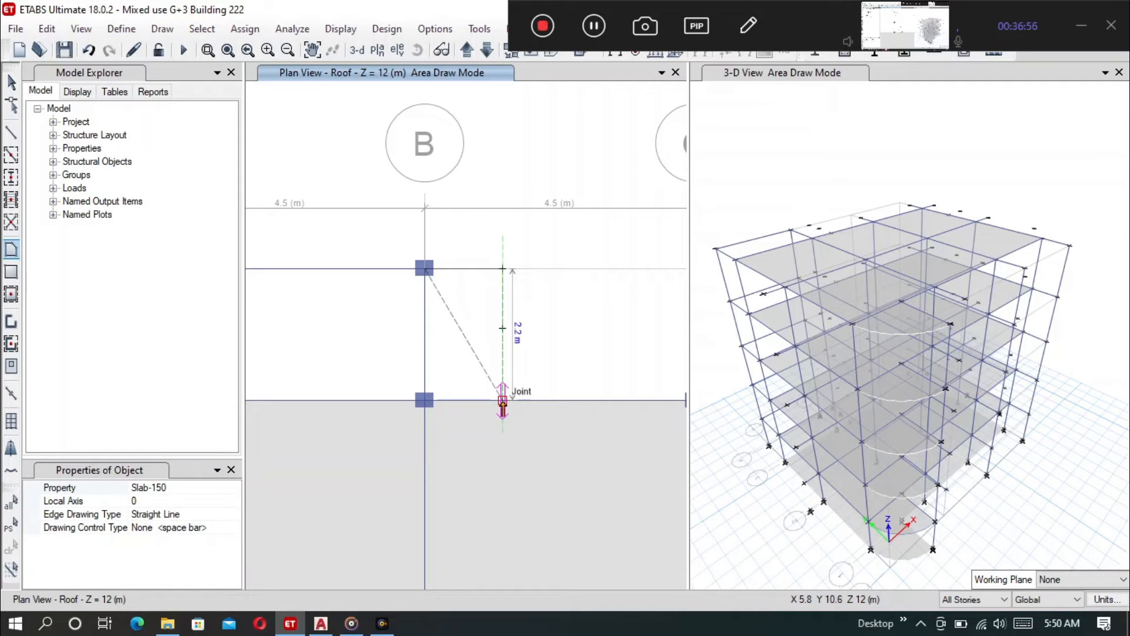
left_click(503, 401)
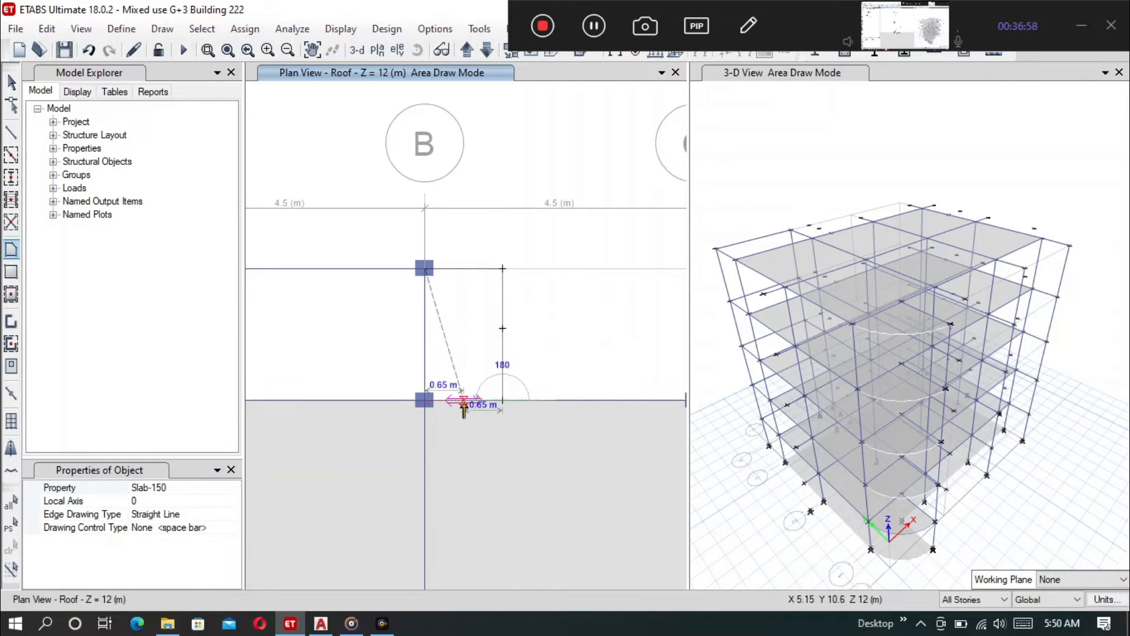
left_click(424, 402)
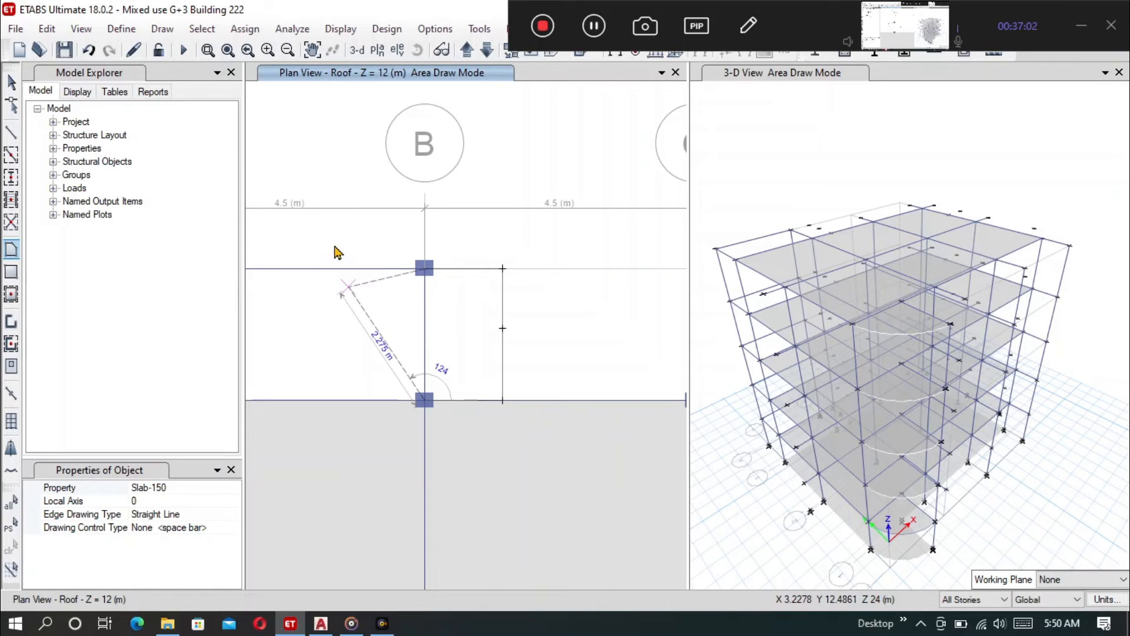
key("Return")
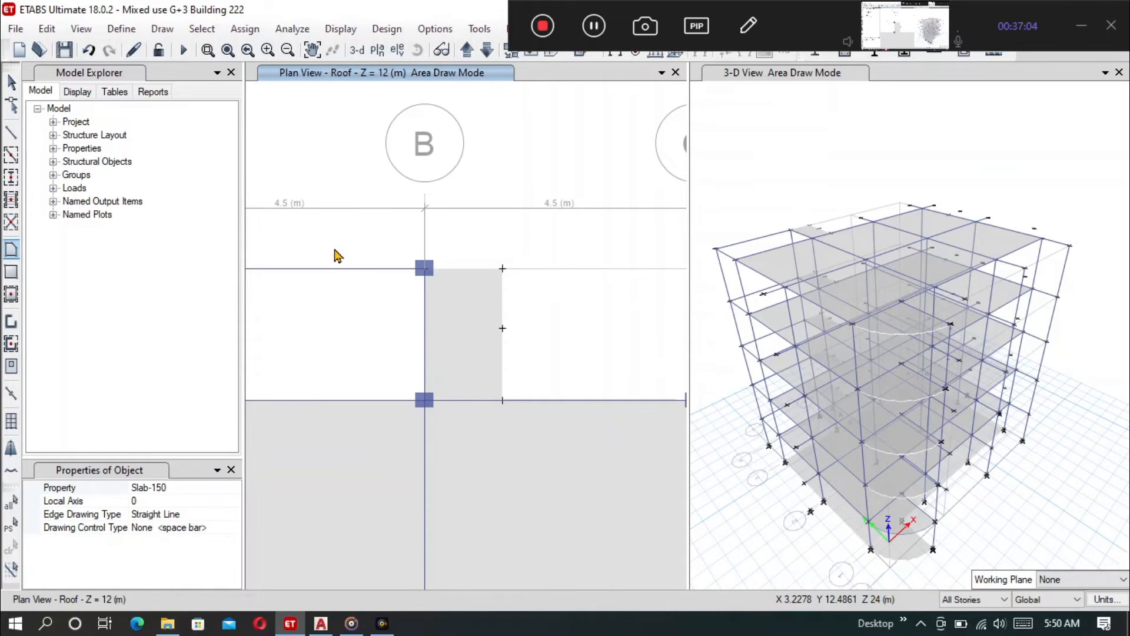
Draw the 3.2 m by 1.2 m Slab-150 overhang beyond grid 3, from the offset joints near grid B to grid C
scroll(335, 255, "down", 5)
scroll(355, 265, "up", 4)
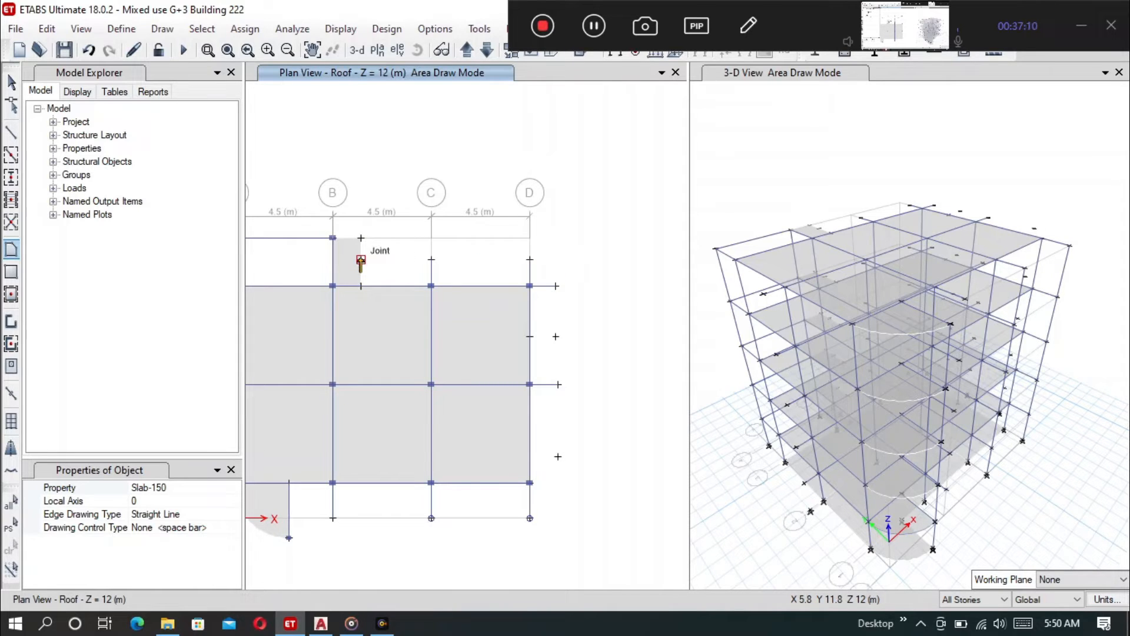
left_click(361, 260)
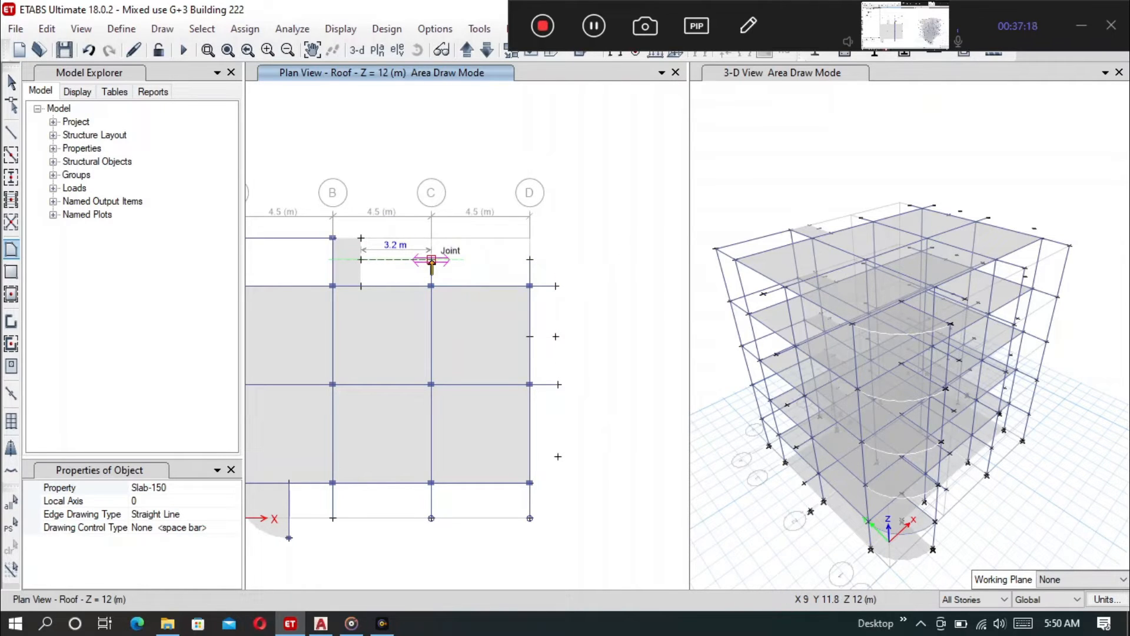
left_click(431, 260)
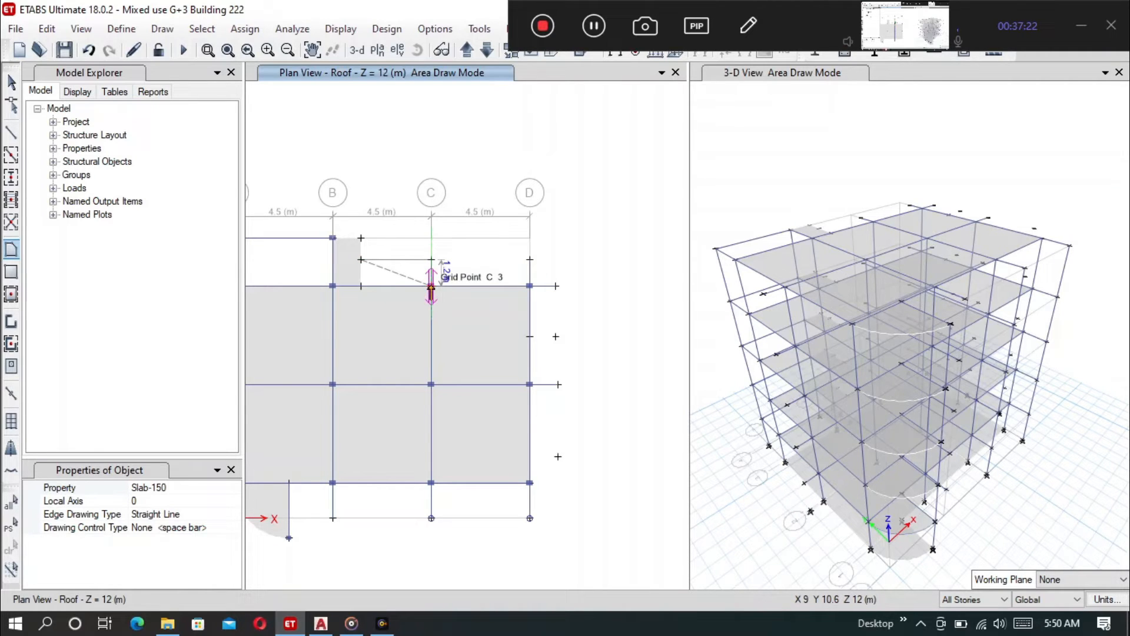
left_click(431, 286)
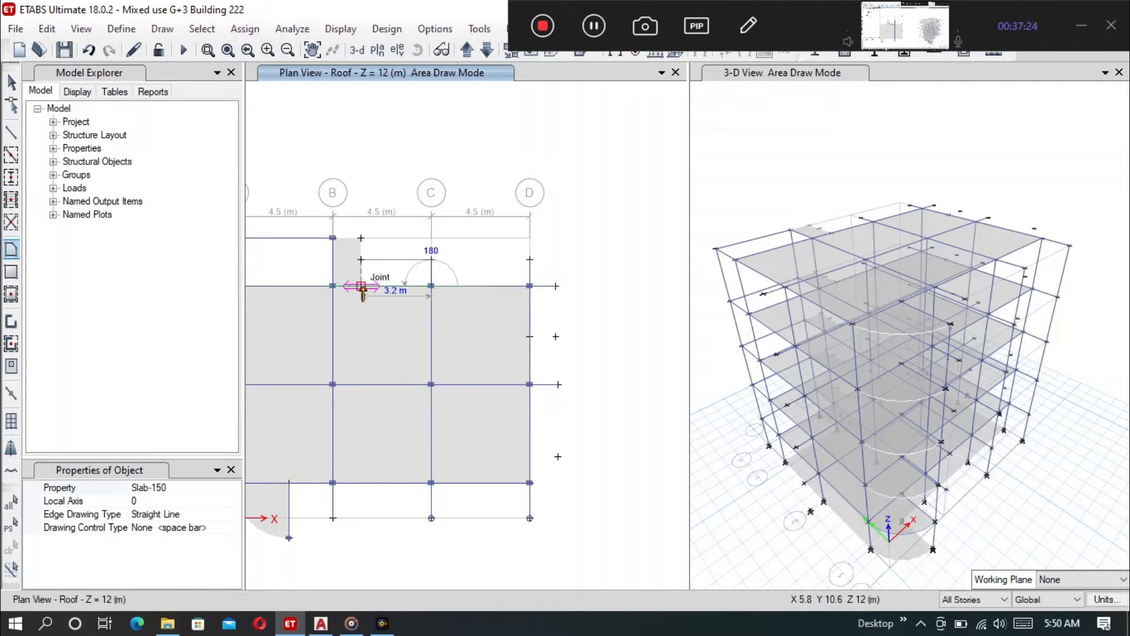
left_click(361, 287)
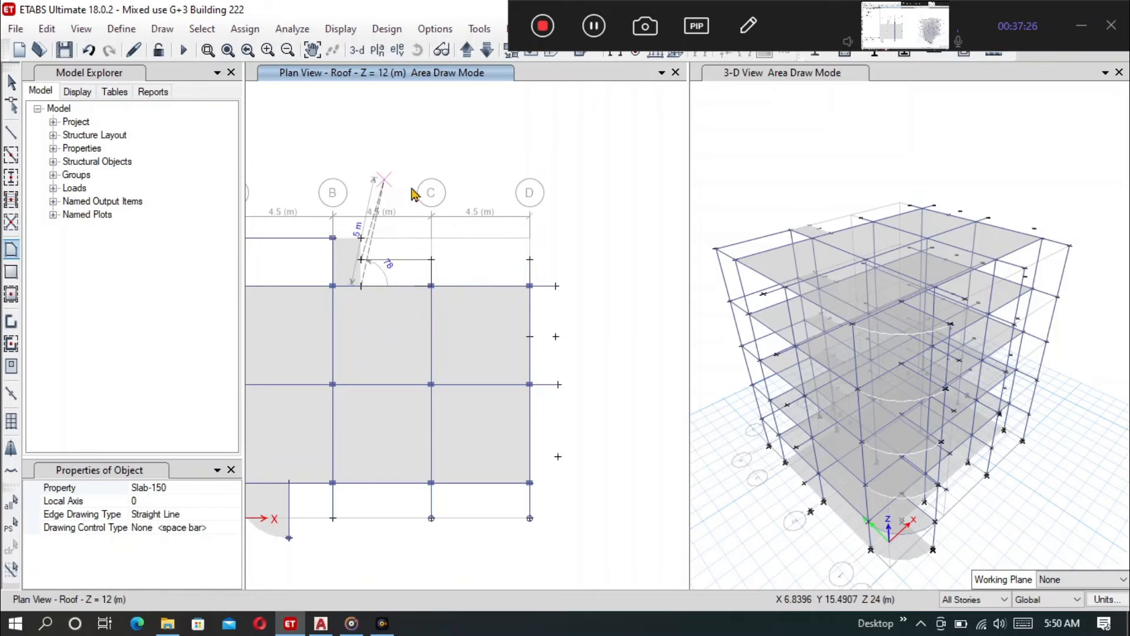
key("Return")
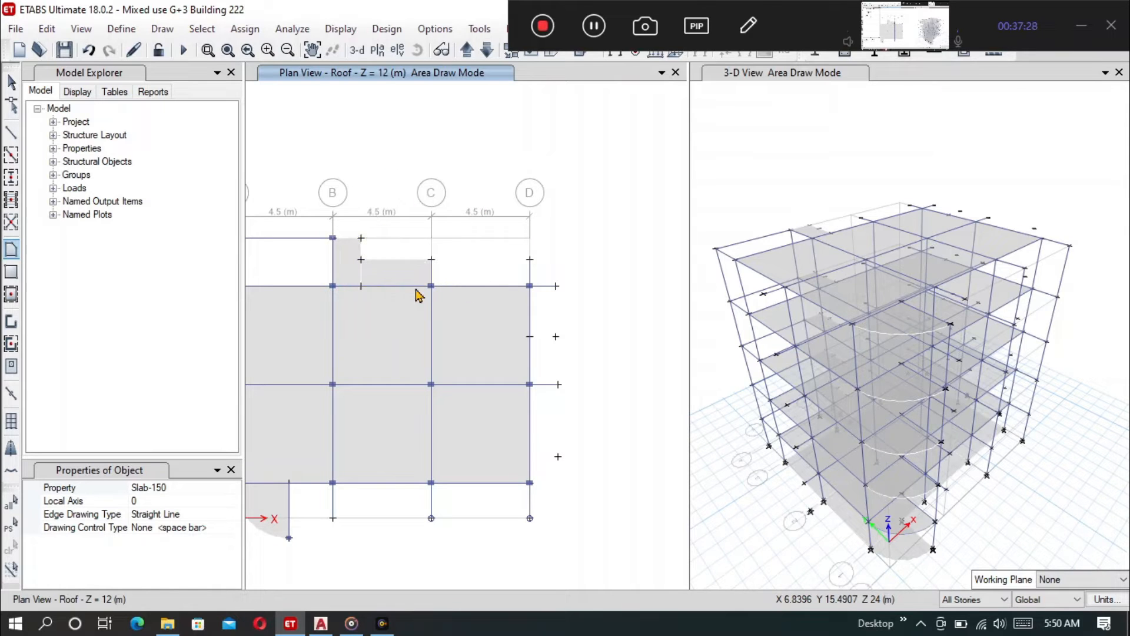
Draw the Slab-150 overhang beyond grid 3 between grids C and D, out to the cantilever beam end joints
middle_click_drag(422, 277, 496, 286)
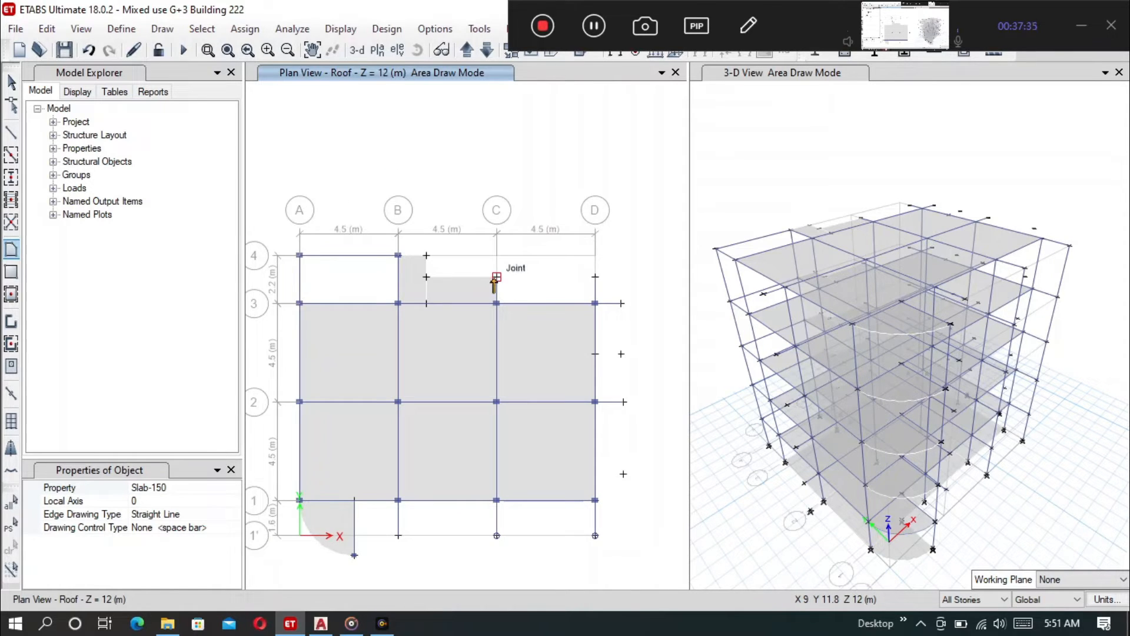
left_click(496, 277)
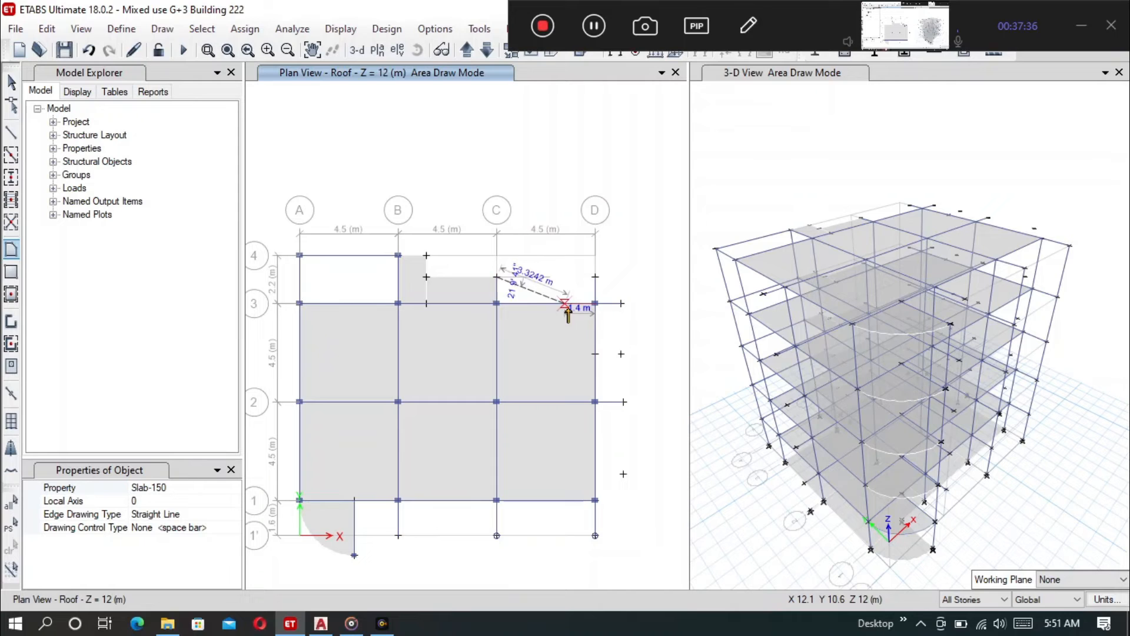
left_click(595, 278)
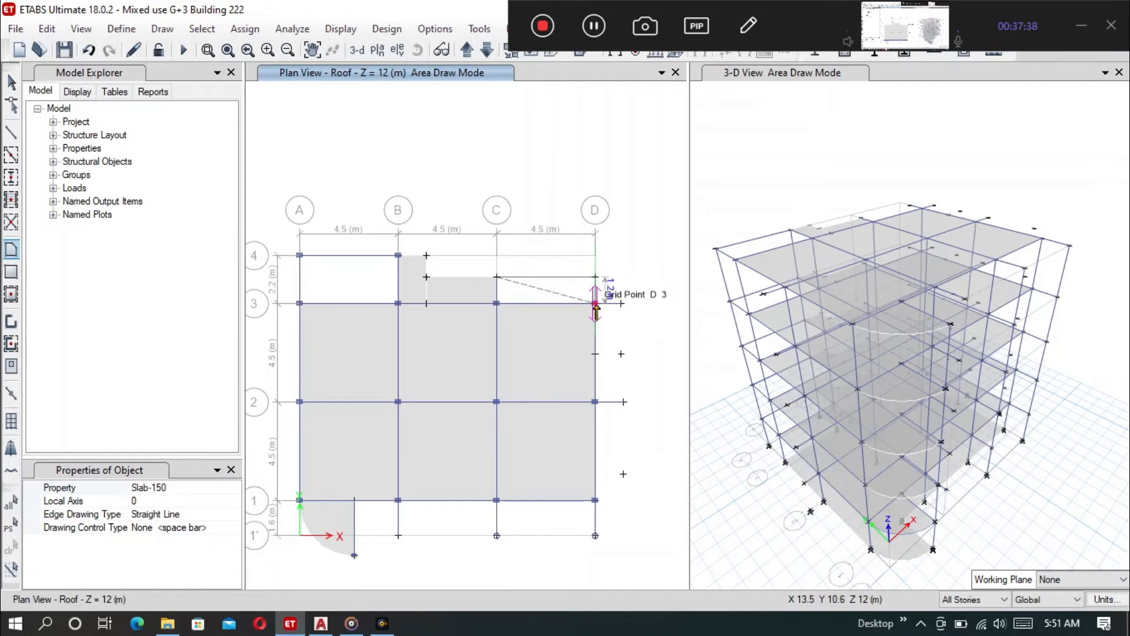
left_click(595, 304)
left_click(496, 304)
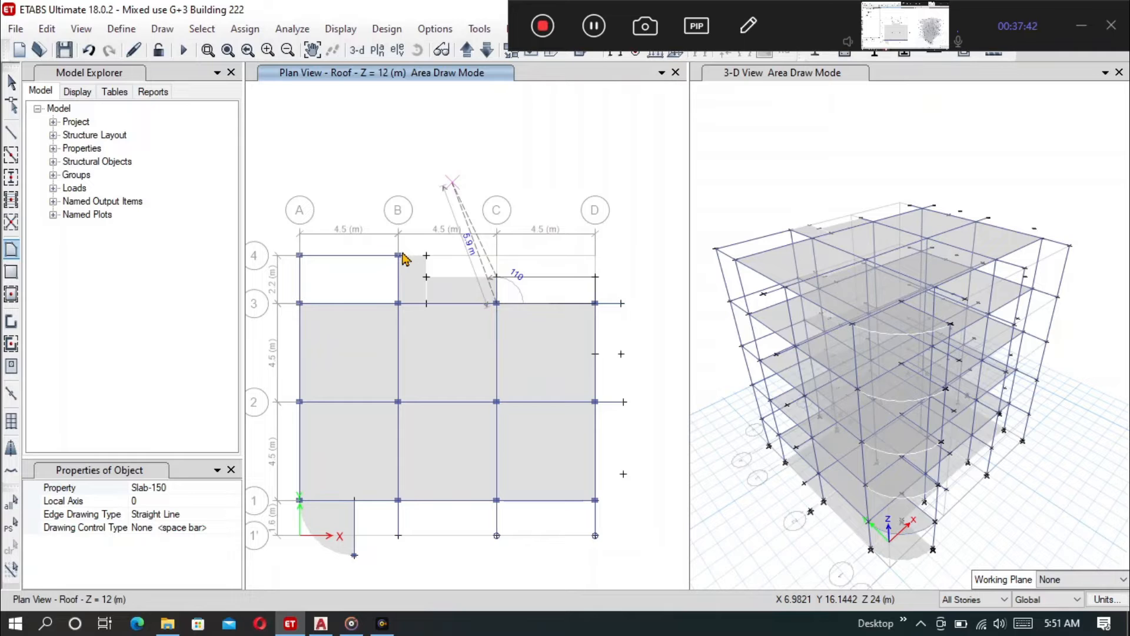
key("Return")
middle_click_drag(520, 289, 514, 292)
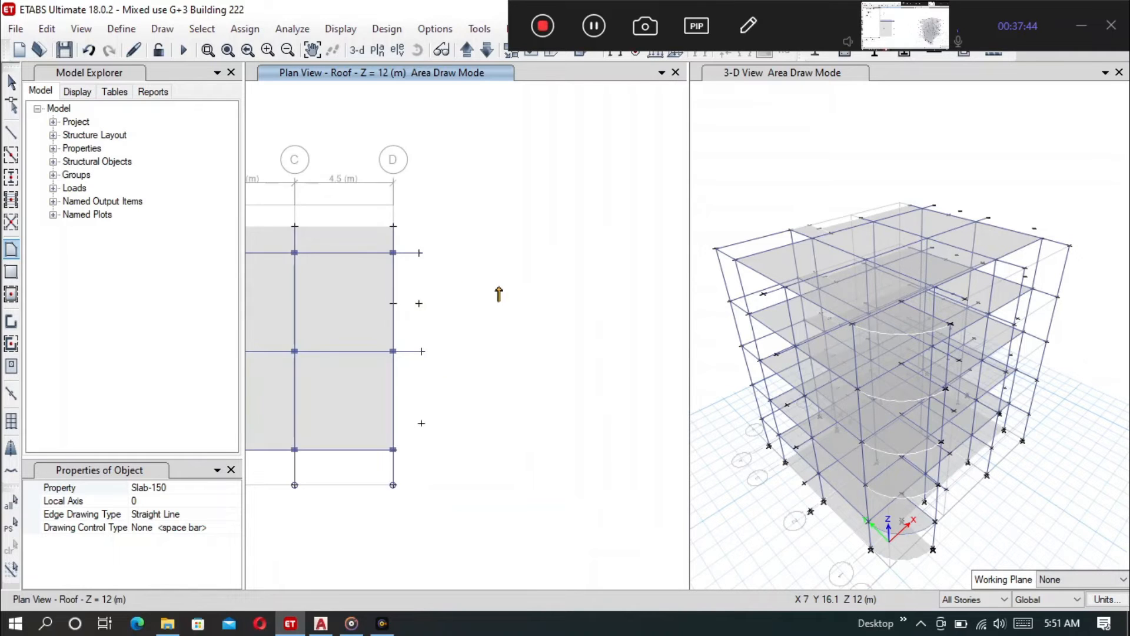
Examine the roof plan's slab overhangs beyond grid 3 and the cantilever and offset joints beyond grid D
scroll(471, 265, "down", 3)
scroll(390, 262, "up", 3)
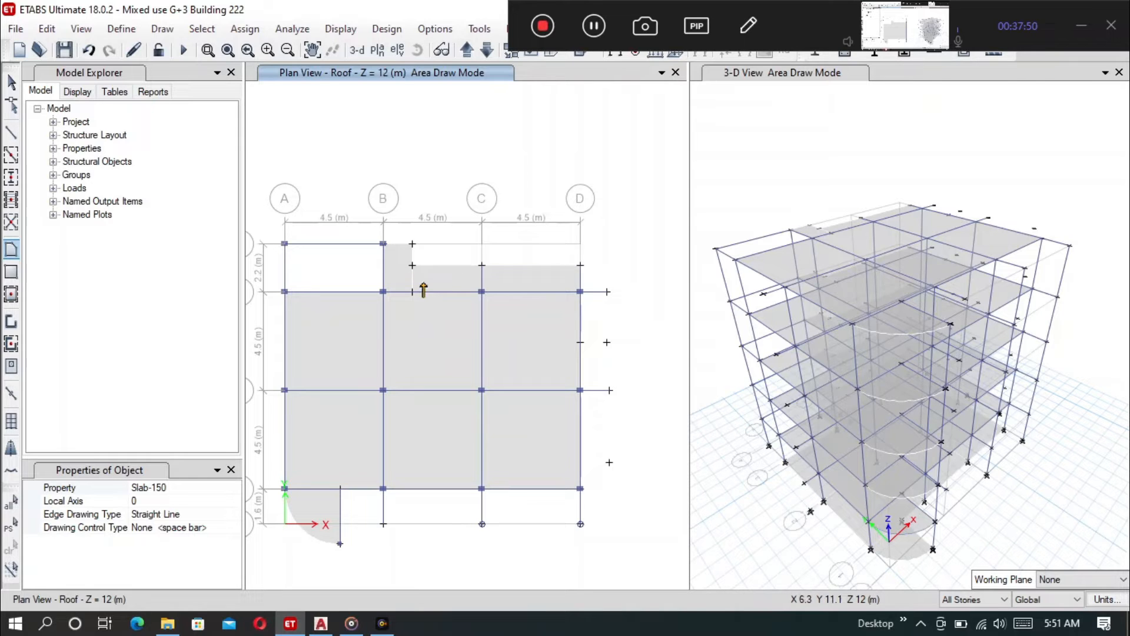
scroll(406, 285, "up", 3)
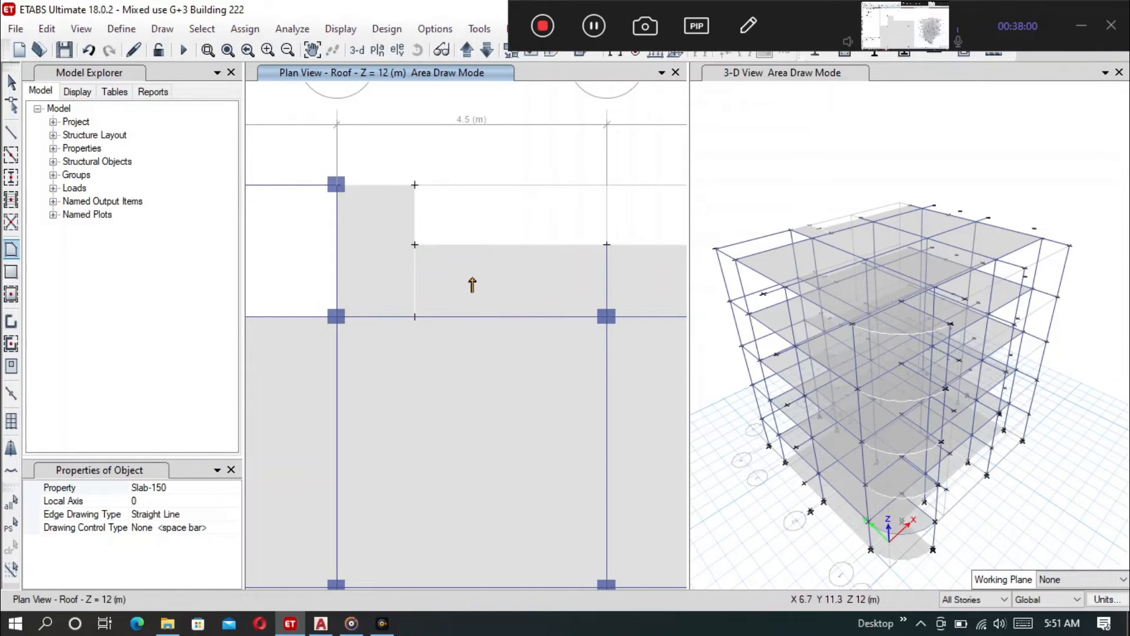
scroll(368, 233, "down", 3)
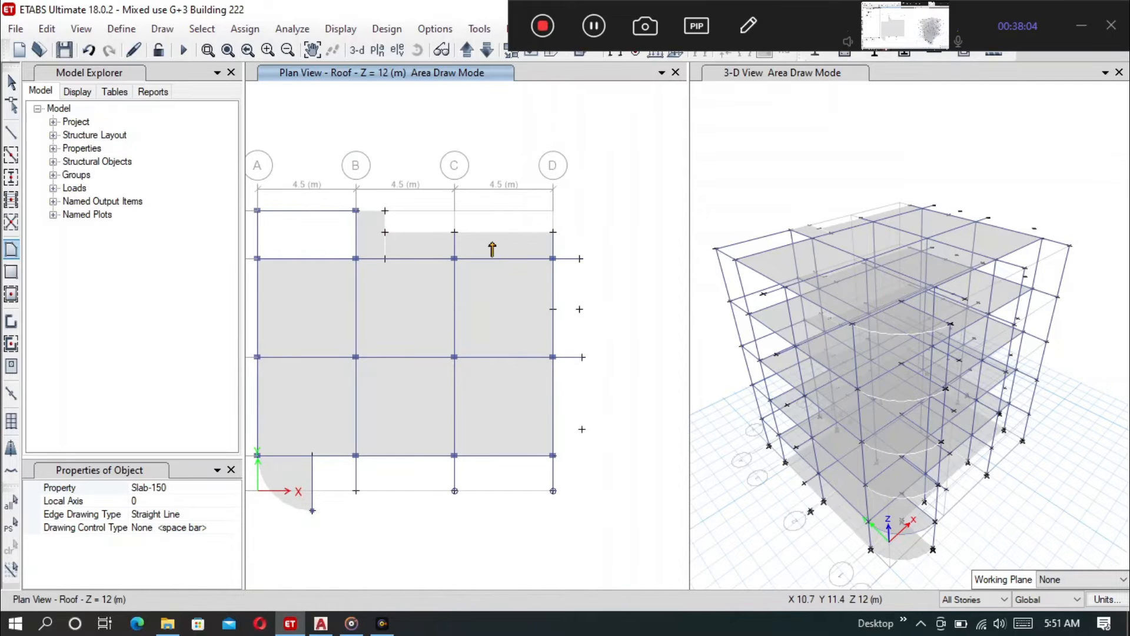
scroll(492, 249, "up", 3)
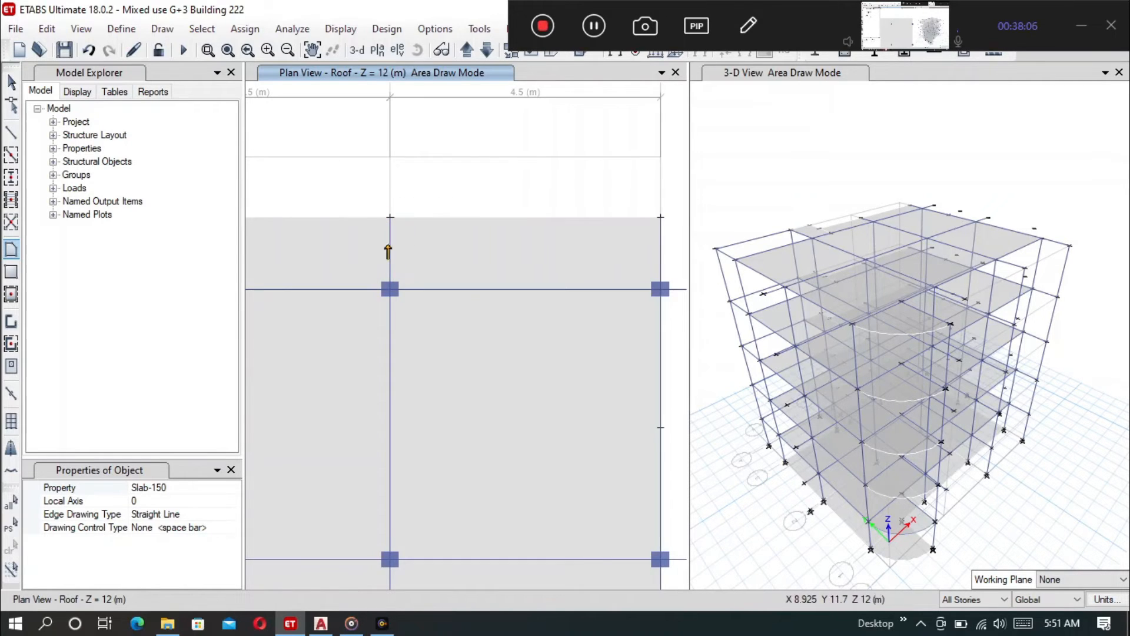
scroll(428, 207, "down", 3)
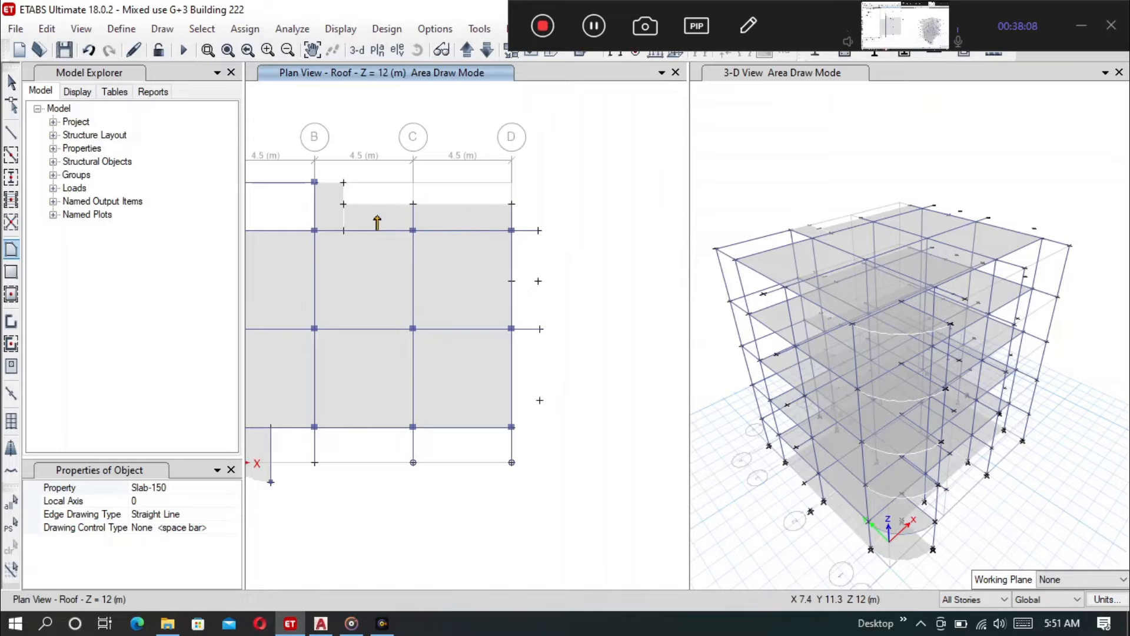
scroll(363, 227, "up", 3)
scroll(436, 254, "down", 3)
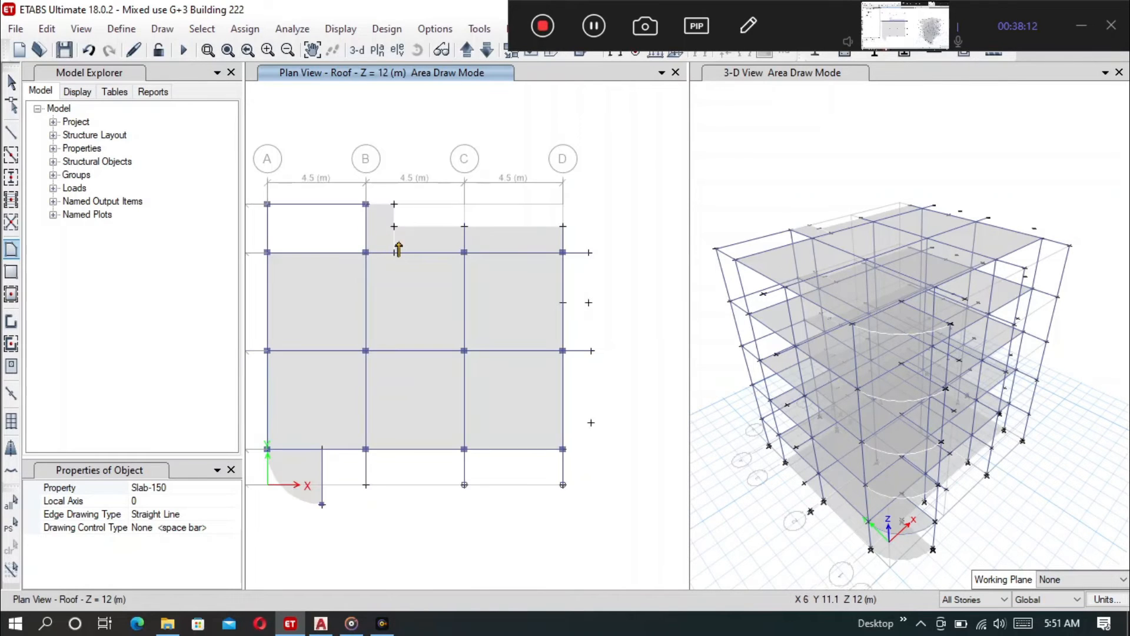
scroll(410, 249, "up", 3)
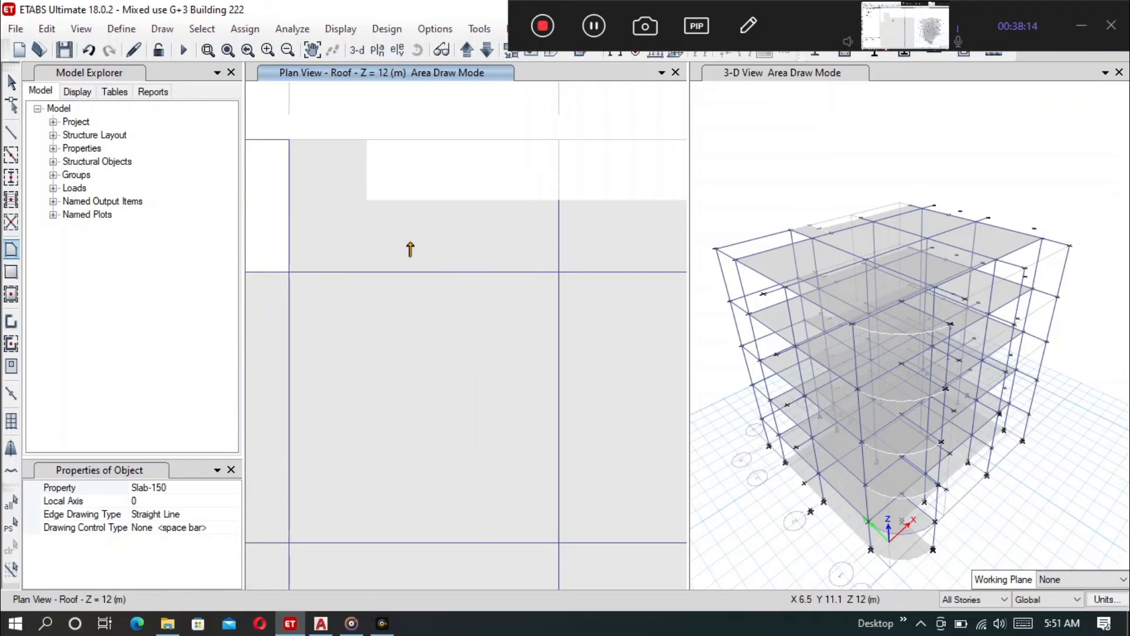
scroll(359, 191, "down", 3)
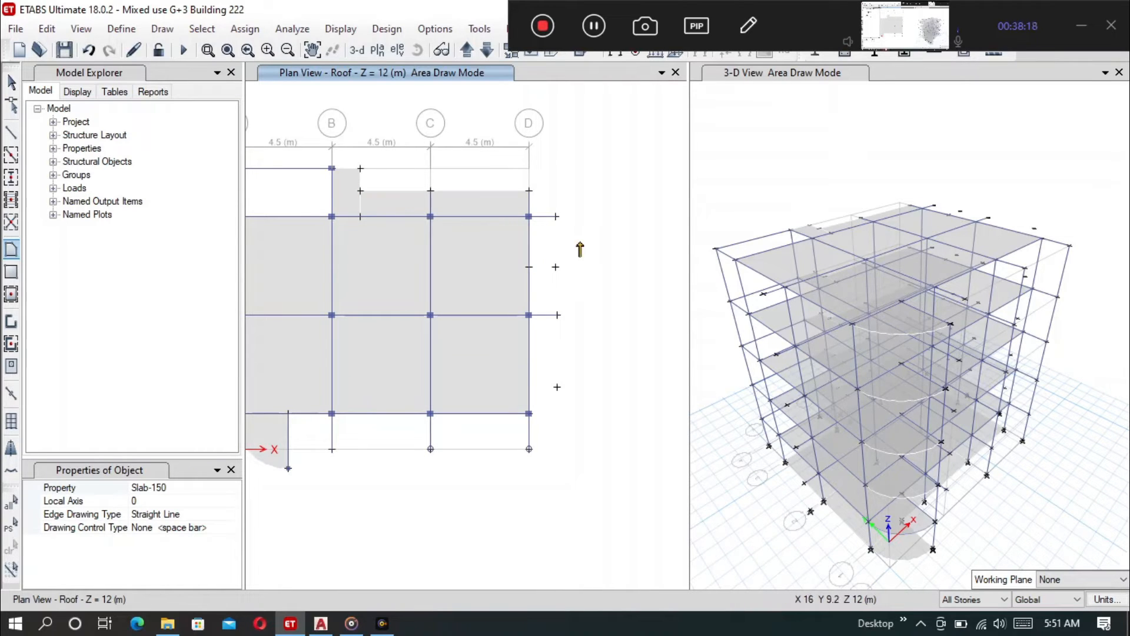
scroll(558, 229, "up", 3)
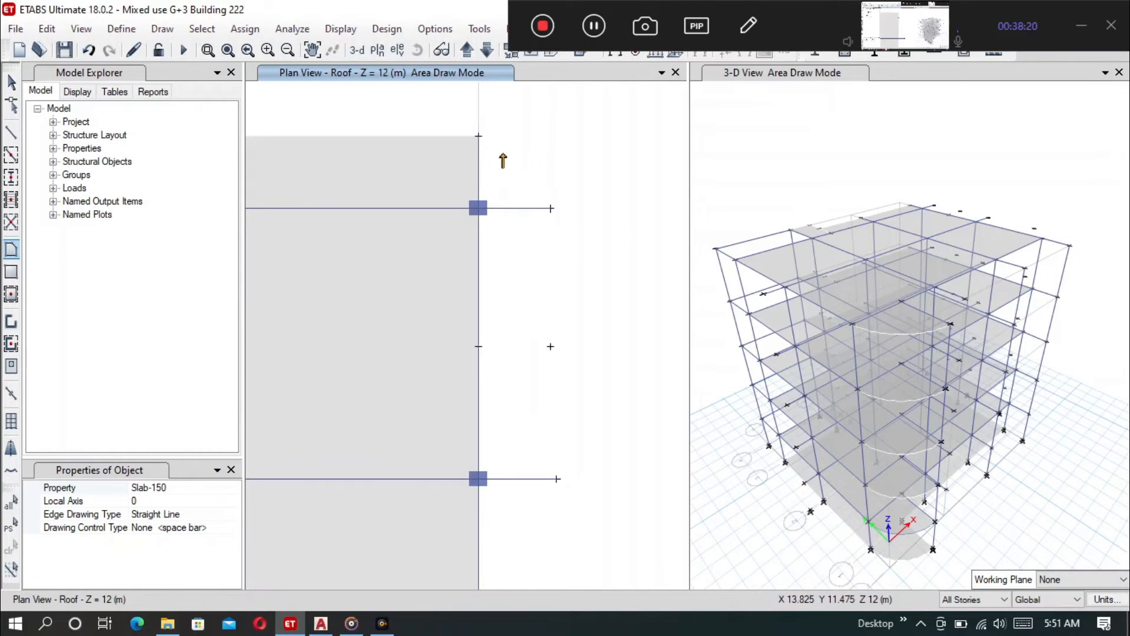
scroll(514, 157, "down", 2)
scroll(514, 144, "up", 2)
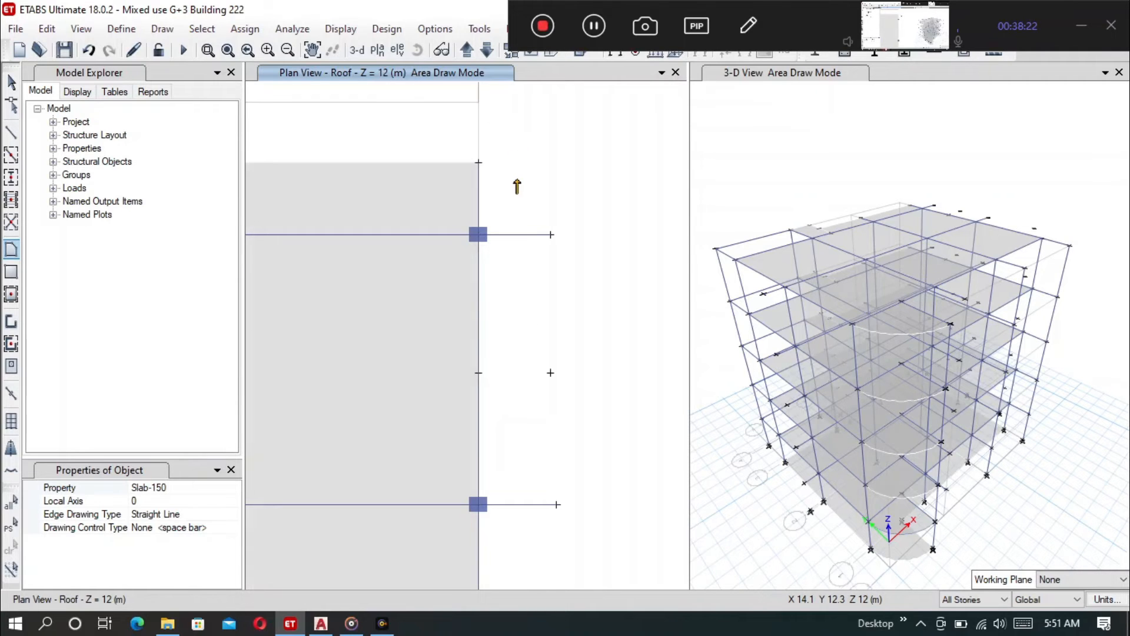
Draw a rectangular Slab-150 corner overhang, 1.2 m by 1.2 m, outside grids D and 3 to the cantilever beam end joint
left_click(479, 163)
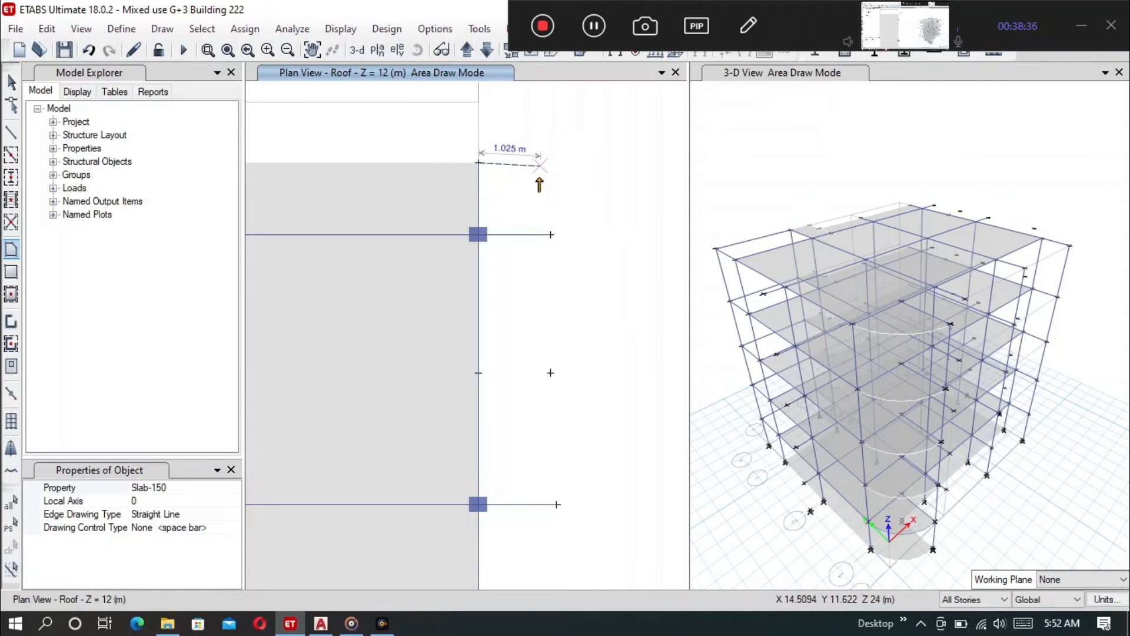
left_click(11, 273)
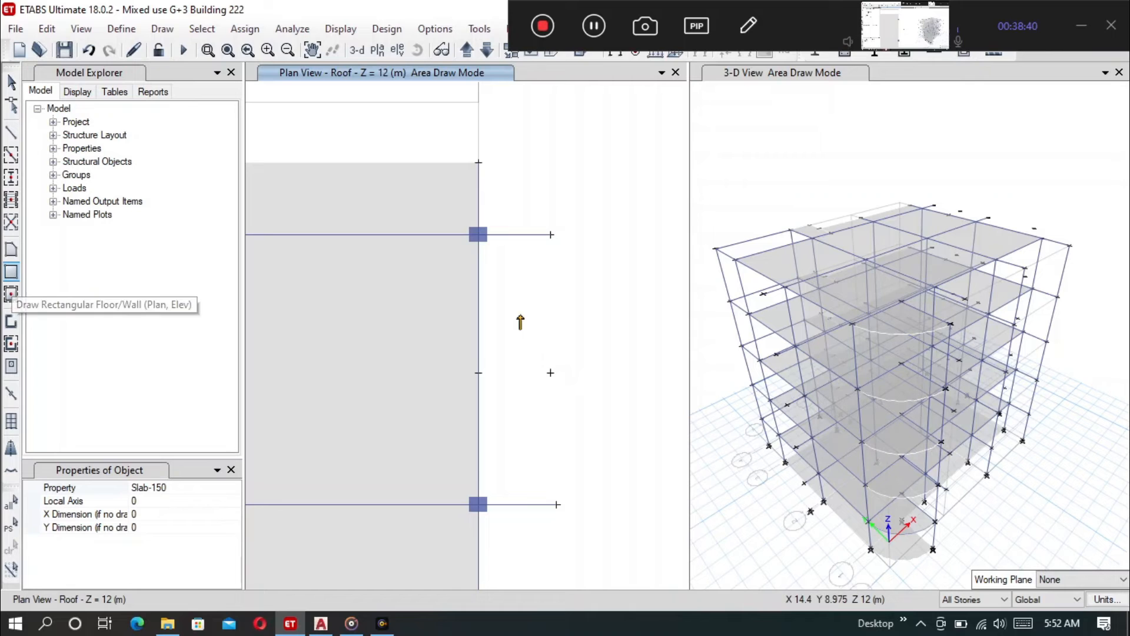
left_click(478, 163)
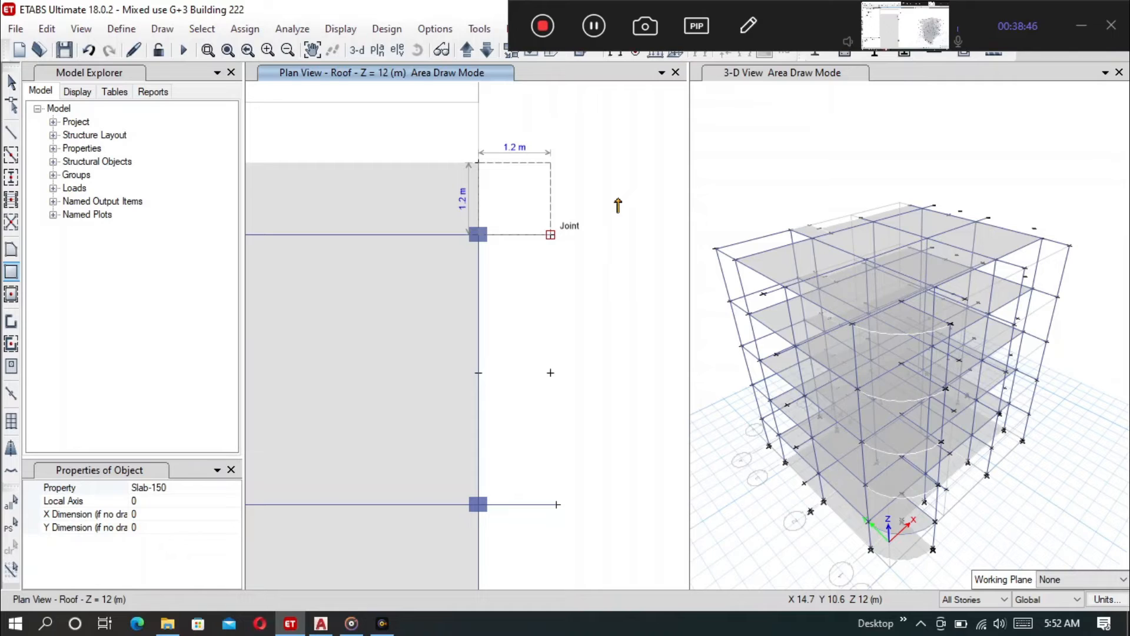
left_click(551, 235)
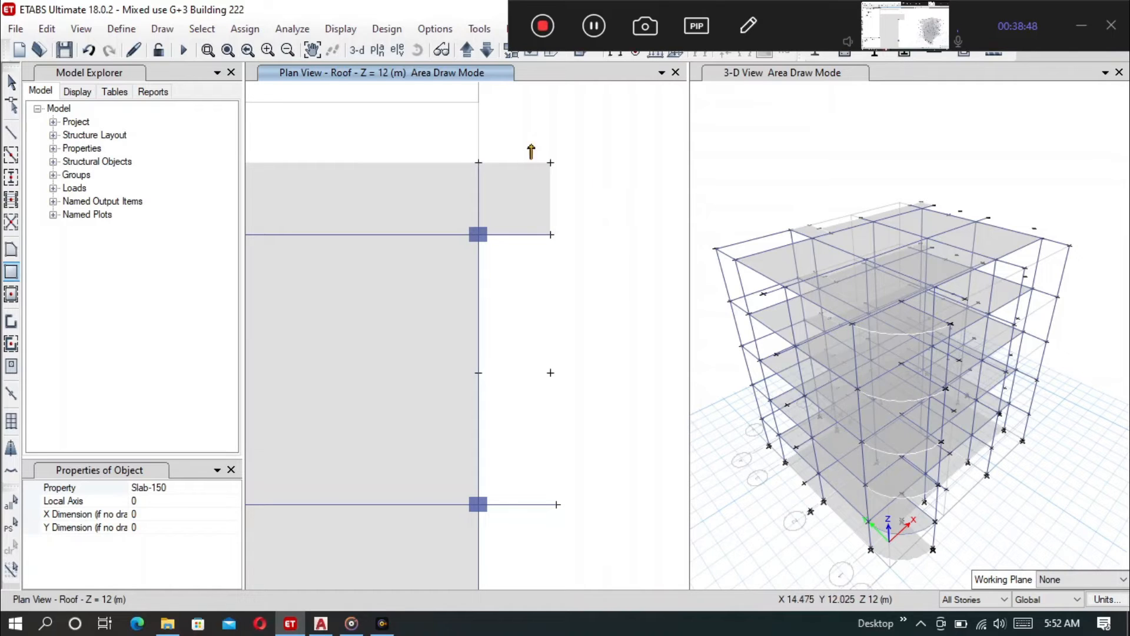
Draw a straight-edged Slab-150 overhang beyond grid D, spanning from grid 3 to grid 2 between the cantilever beam end joints
left_click(12, 252)
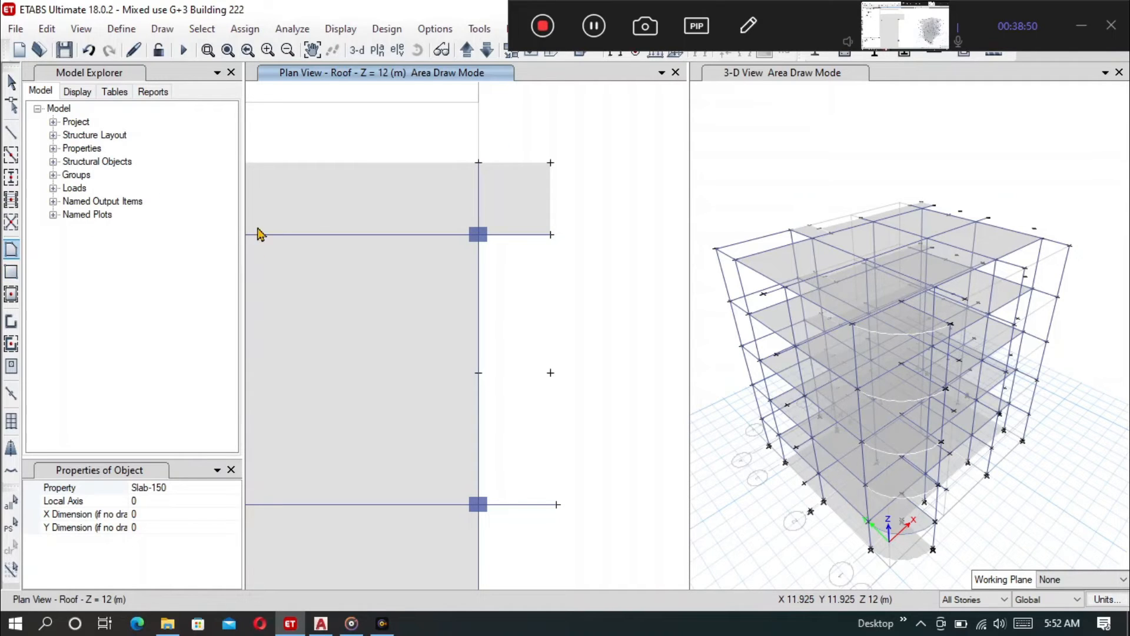
scroll(423, 167, "down", 3)
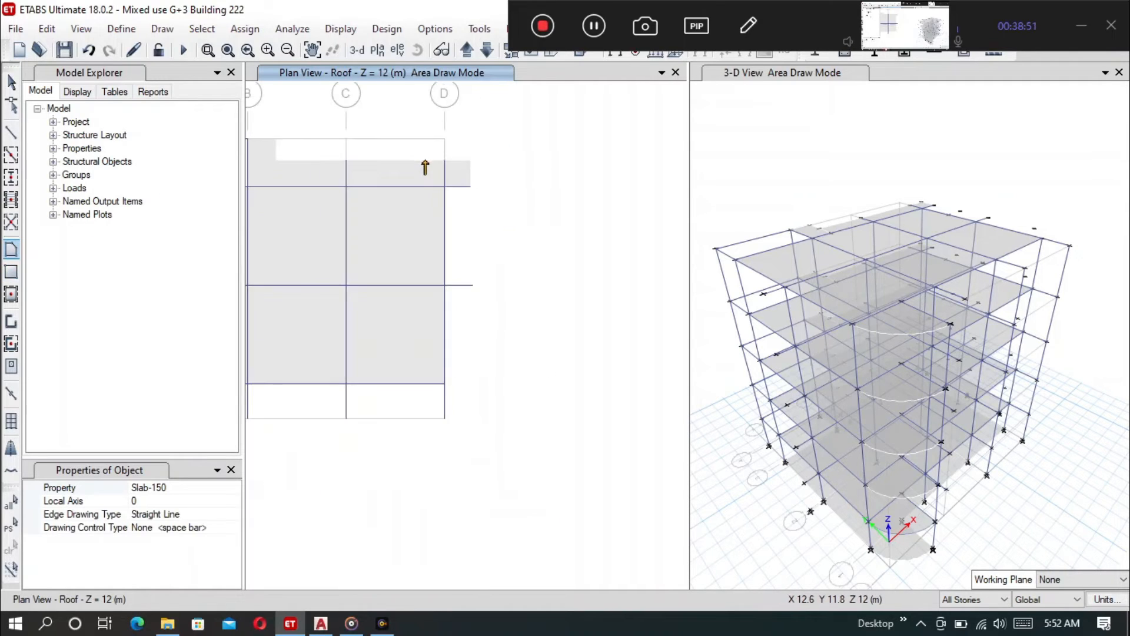
left_click(444, 187)
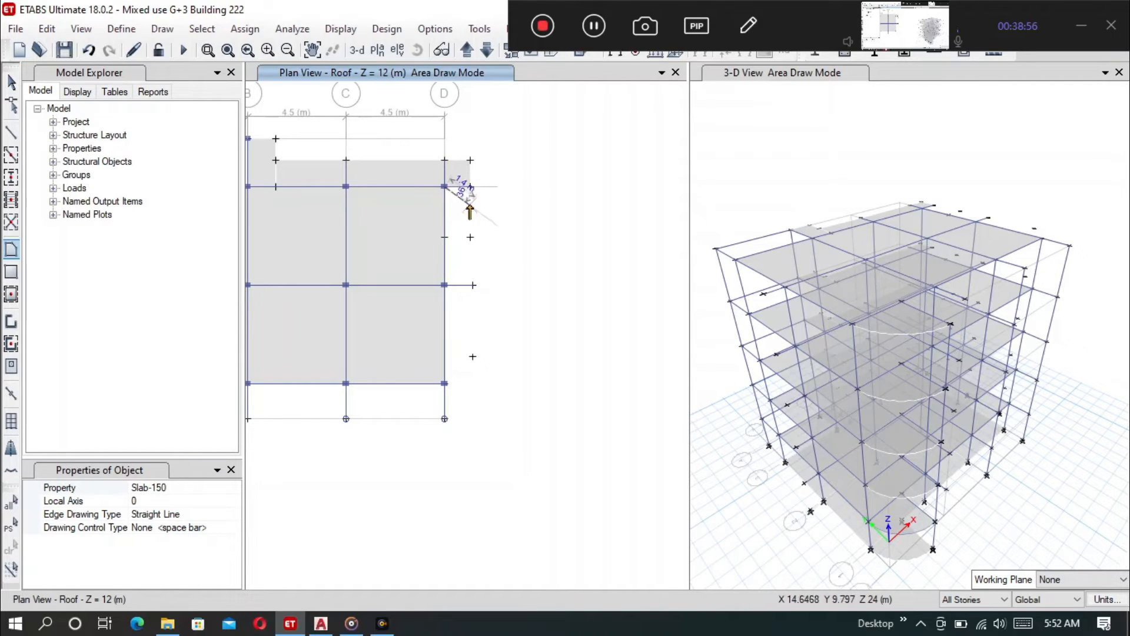
left_click(470, 187)
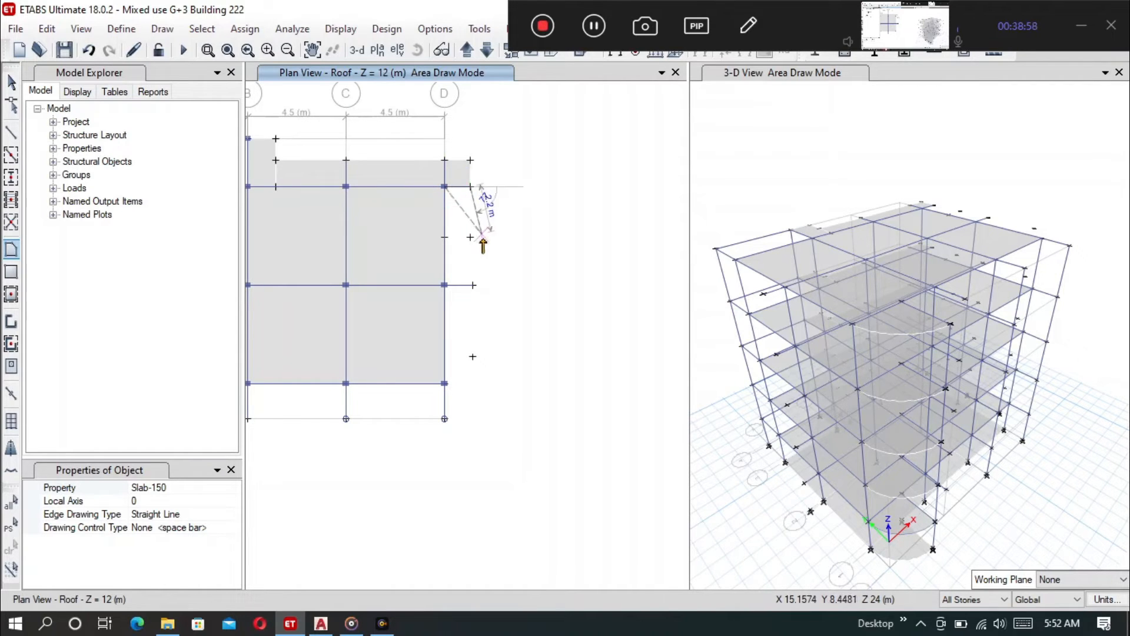
left_click(471, 287)
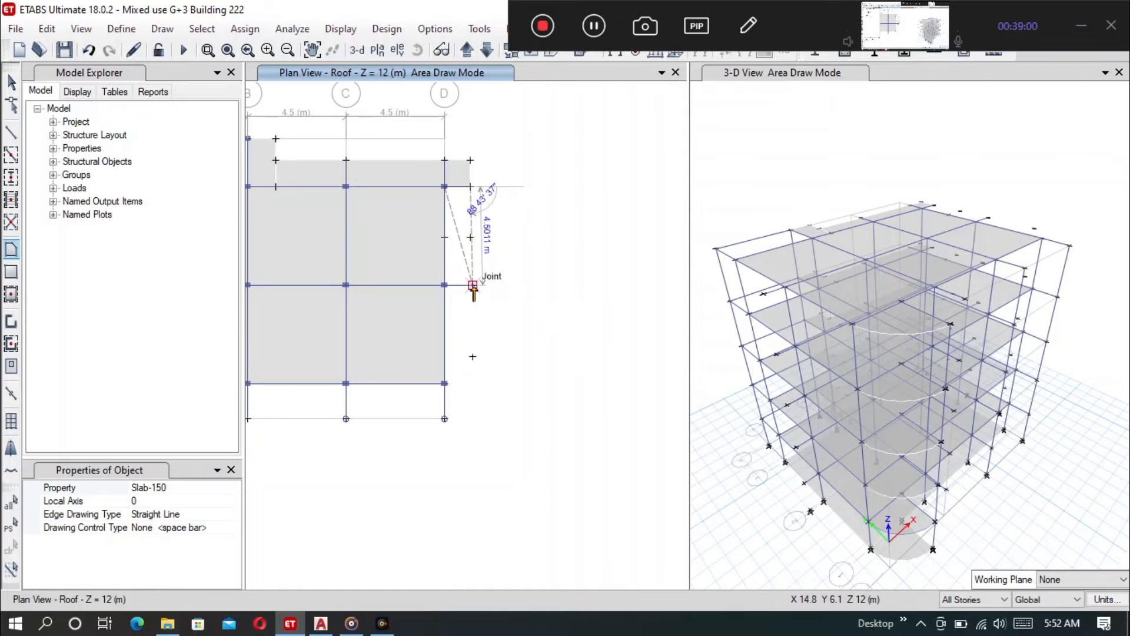
left_click(445, 286)
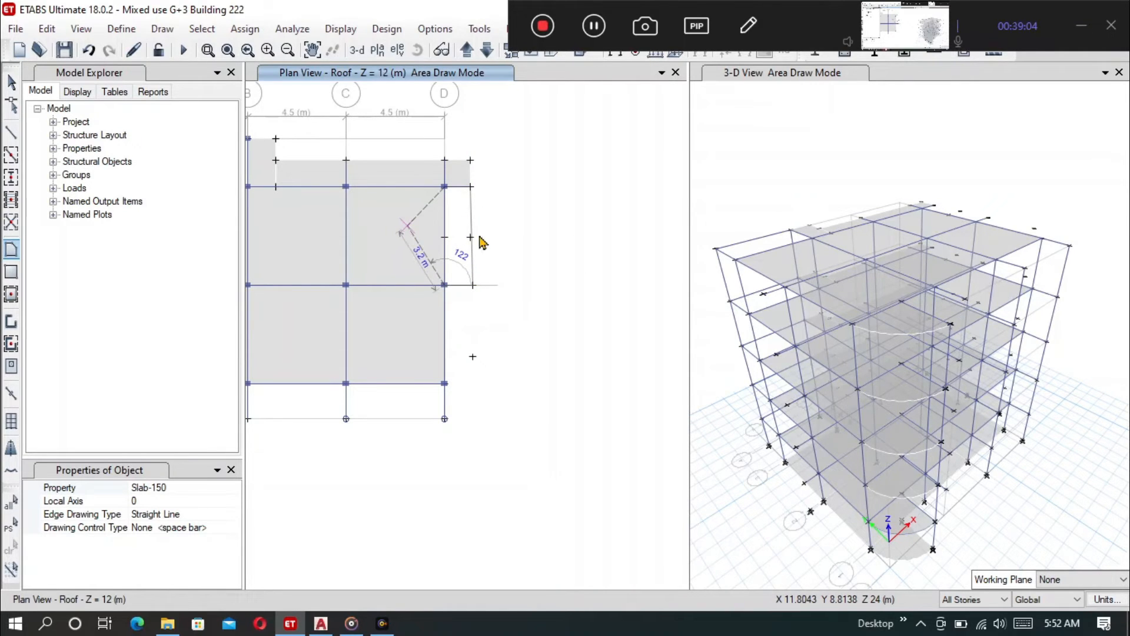
key("Return")
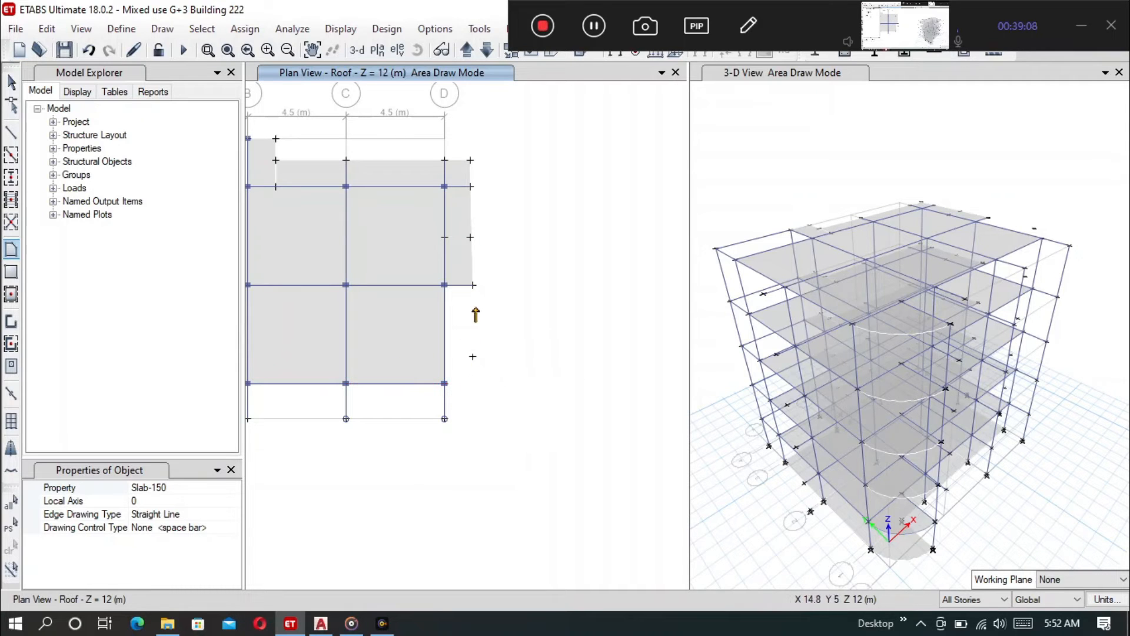
Draw a rectangular Slab-150 overhang, 1.3 m by 3.27 m, beyond grid D from grid 2 to the offset joint toward grid 1
left_click(444, 286)
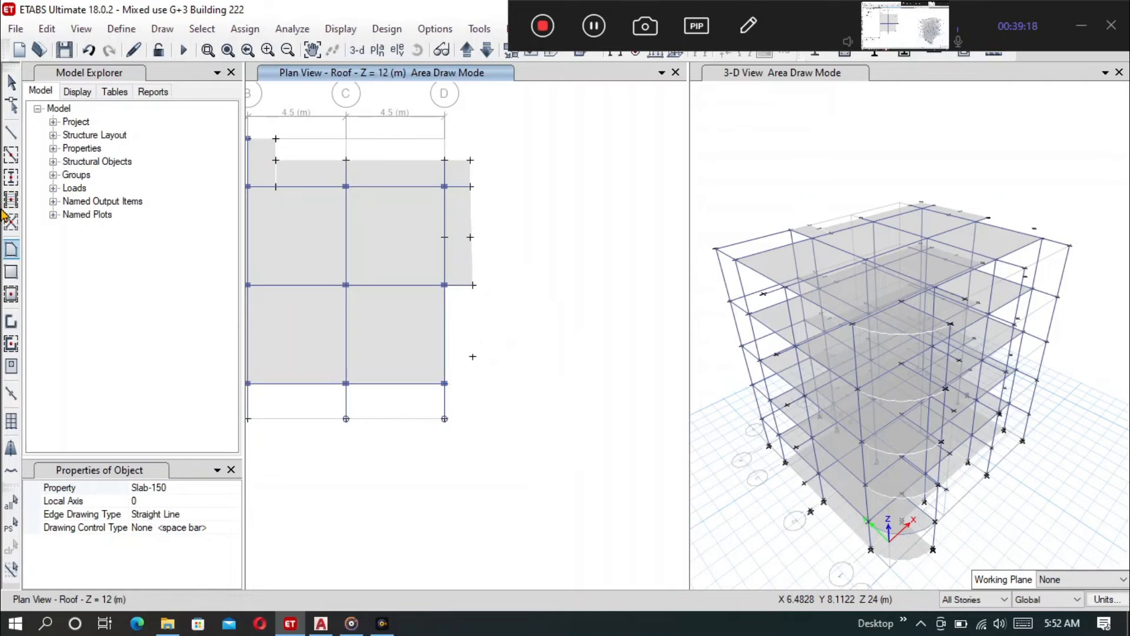
left_click(11, 271)
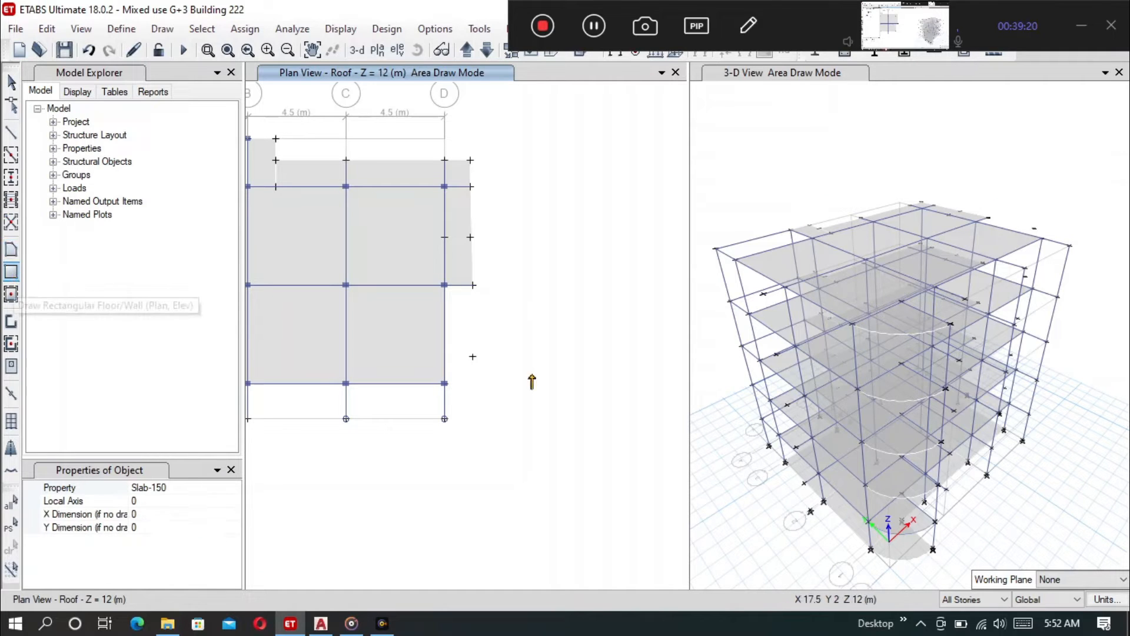
left_click(443, 286)
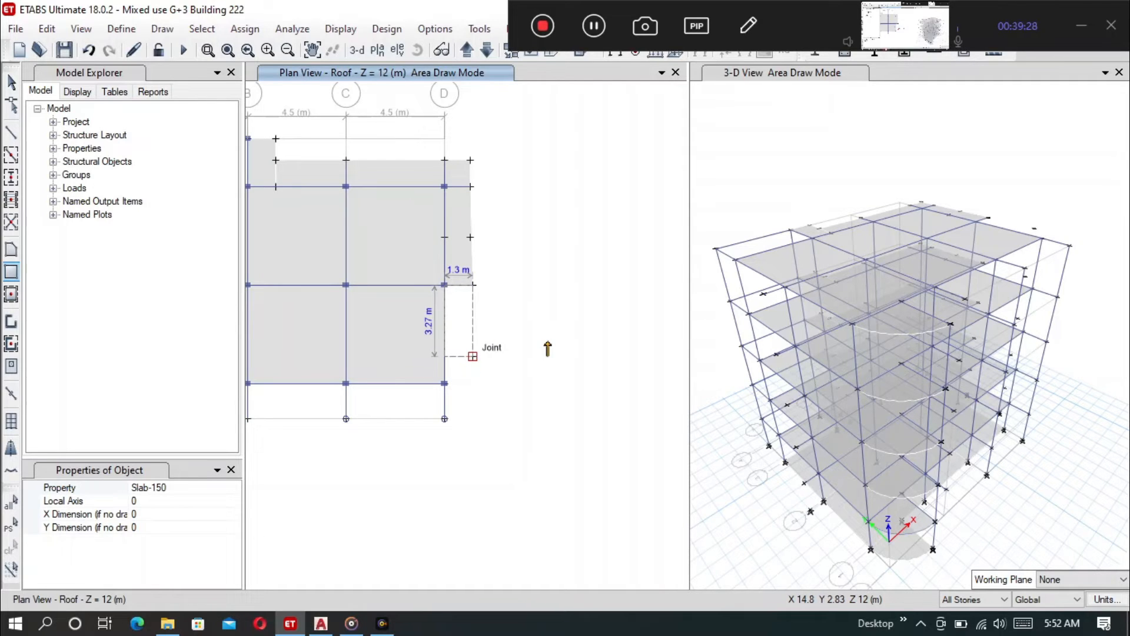
key("Return")
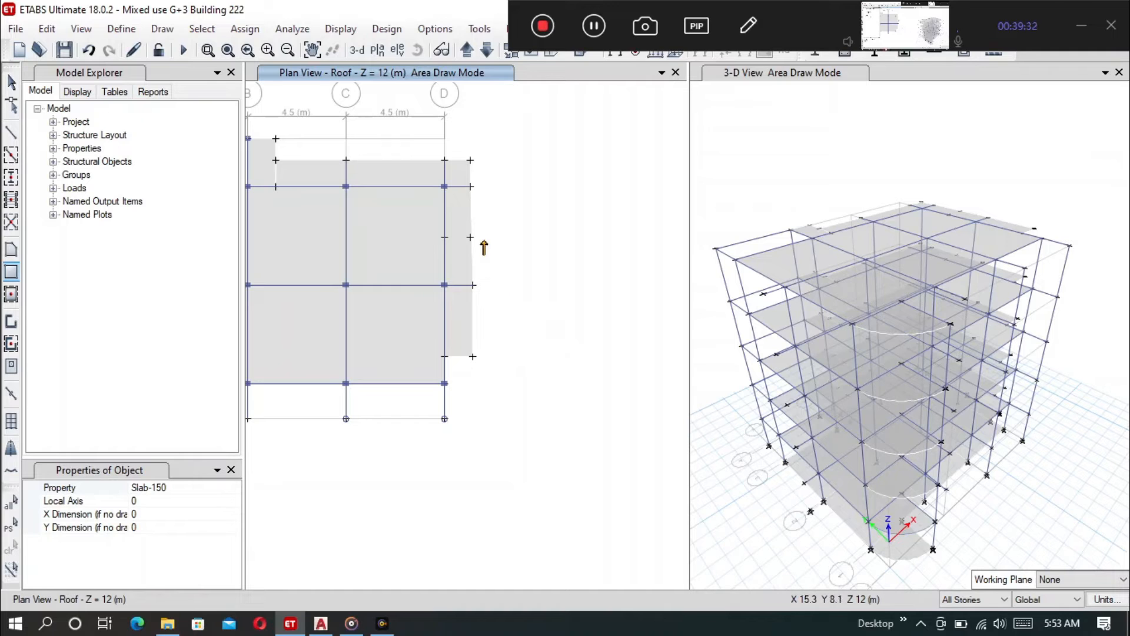
Switch to the AutoCAD plan and examine the building outline beyond grid D between grids 2 and 3
scroll(474, 247, "up", 3)
scroll(471, 253, "down", 6)
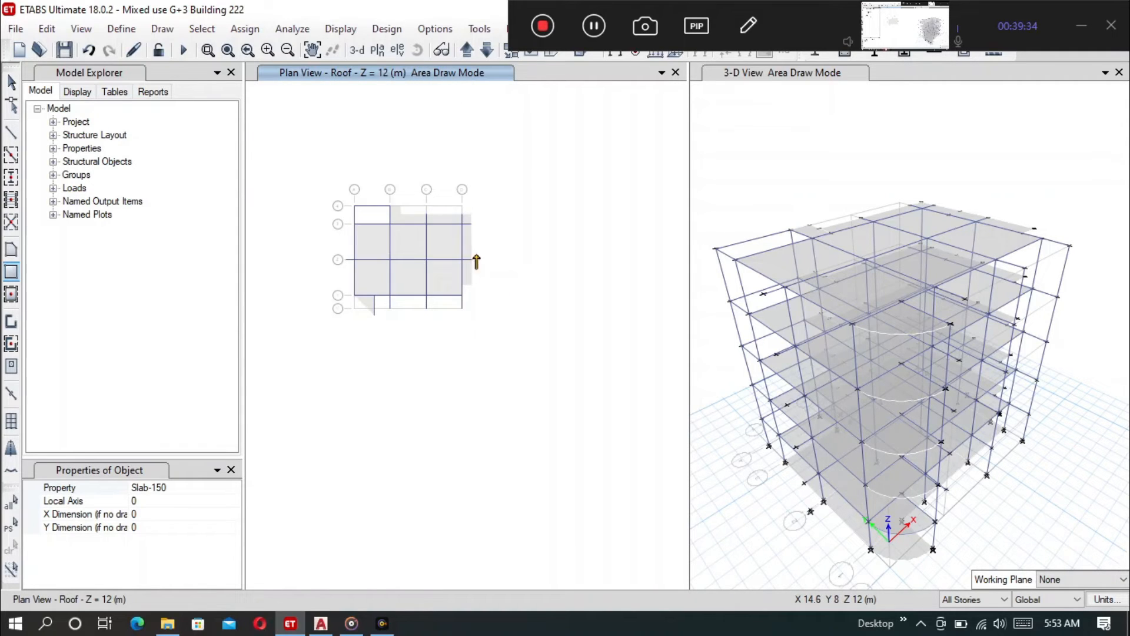
scroll(471, 249, "up", 3)
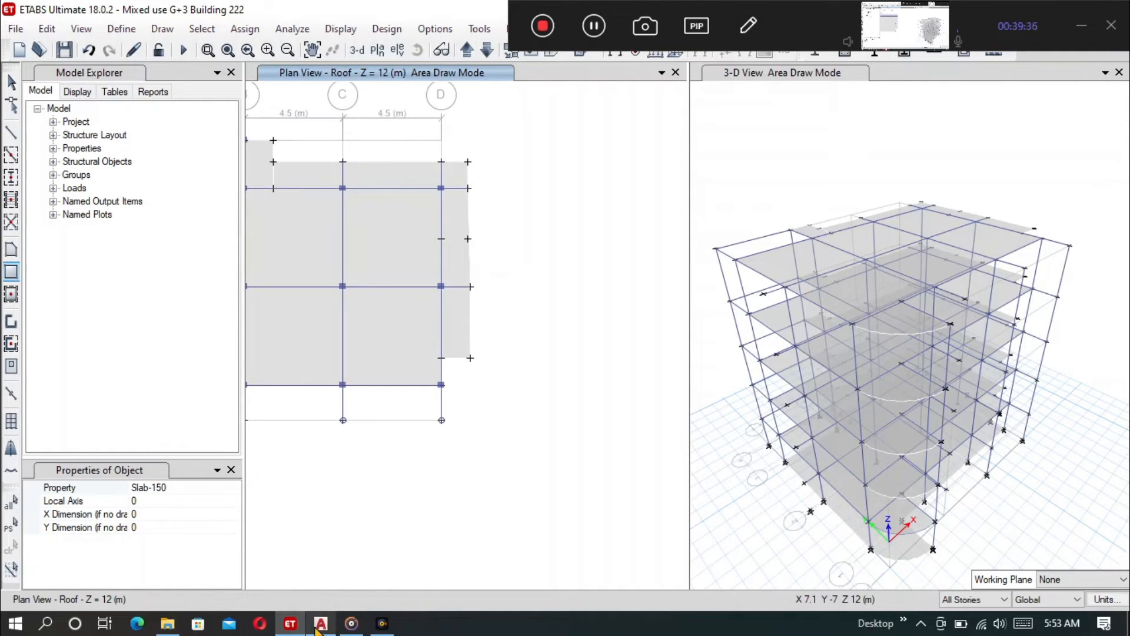
left_click(318, 627)
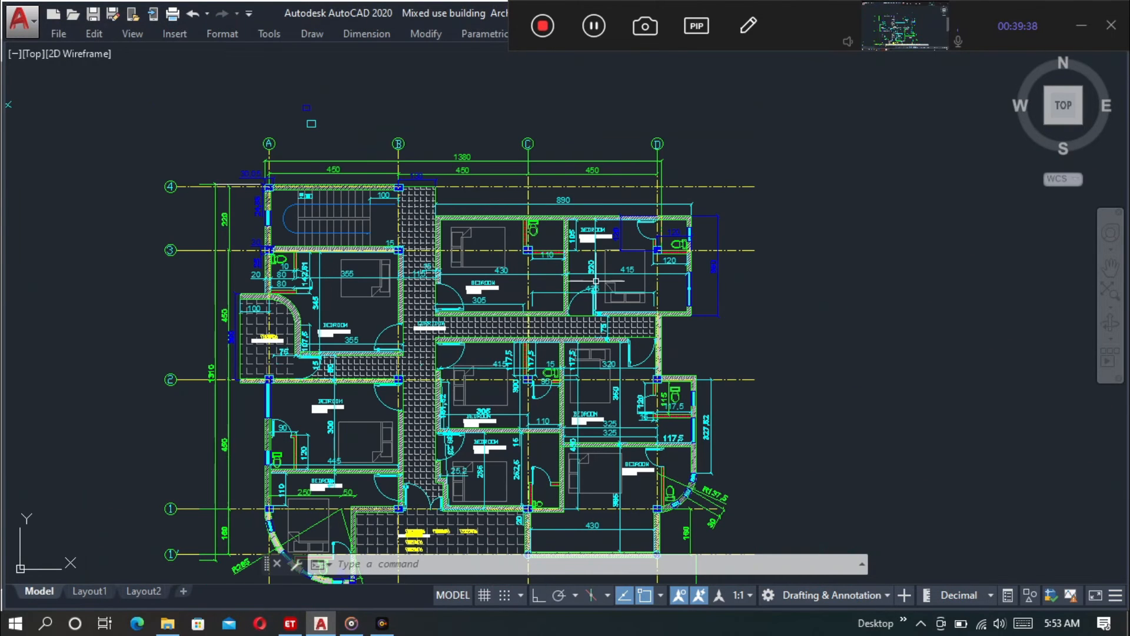
scroll(734, 368, "up", 2)
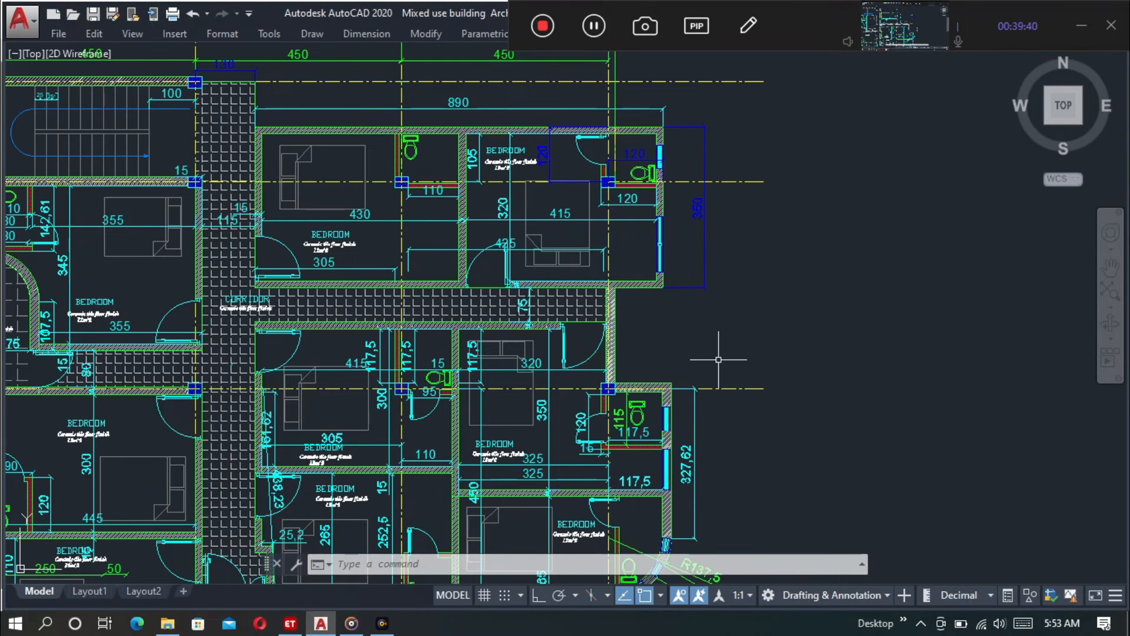
scroll(718, 359, "up", 2)
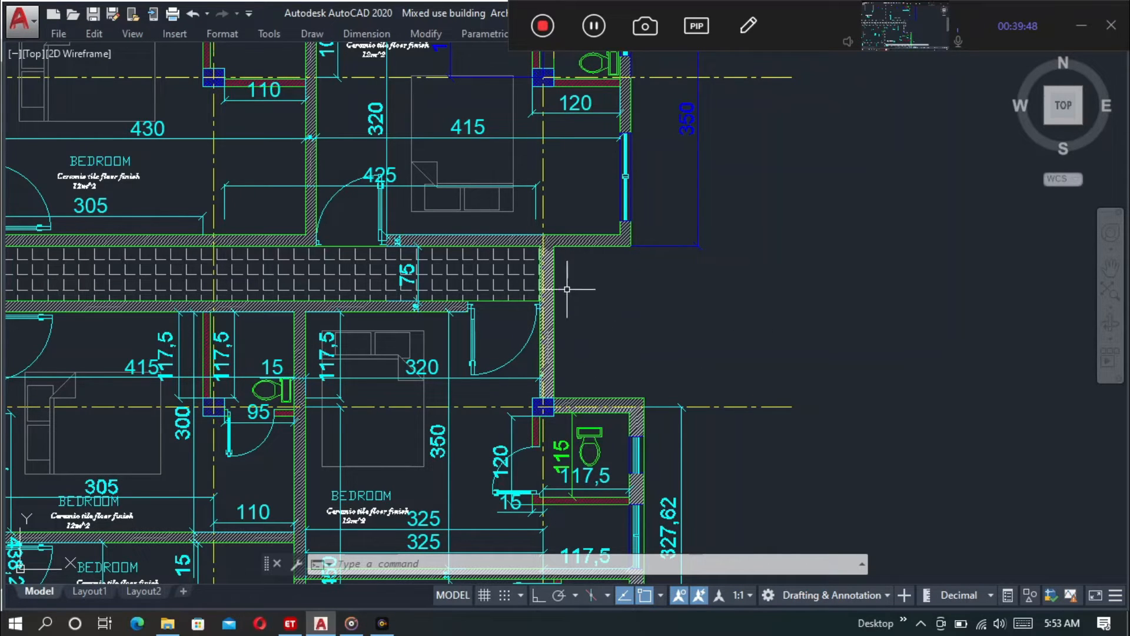
scroll(563, 278, "down", 2)
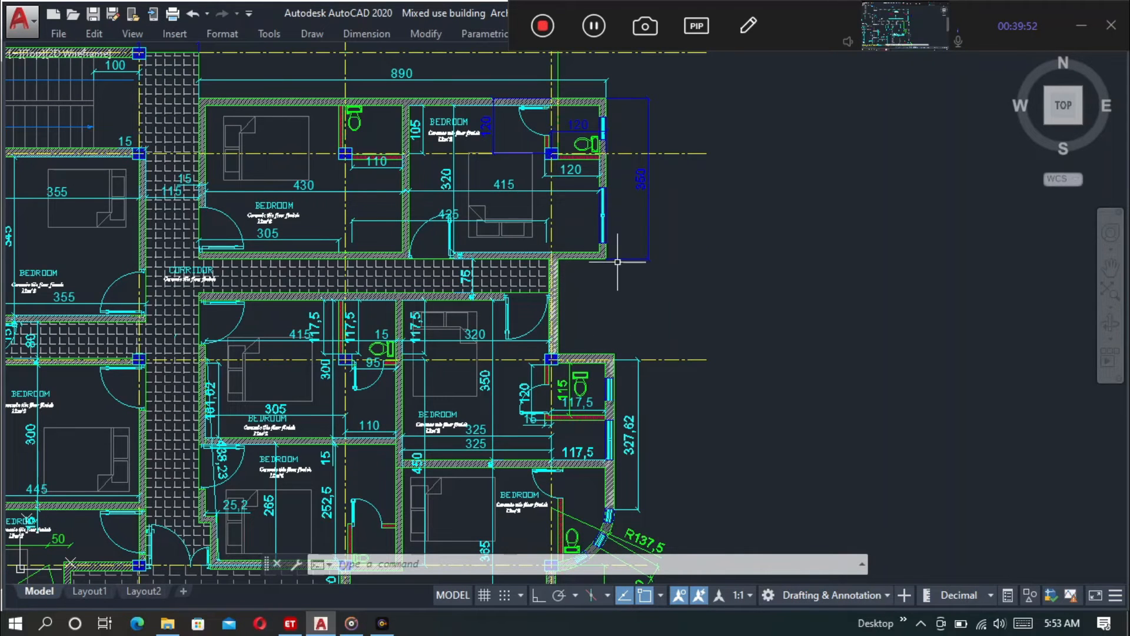
scroll(614, 241, "up", 1)
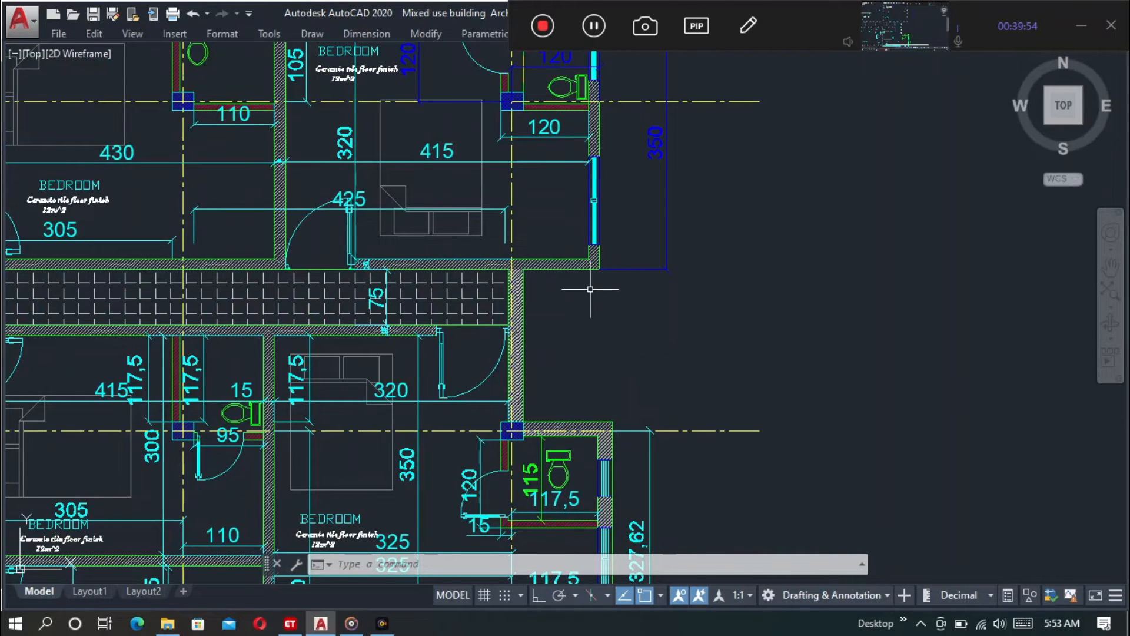
Switch back to ETABS and delete the overhang slab beyond grid D between grids 2 and 3
left_click(290, 622)
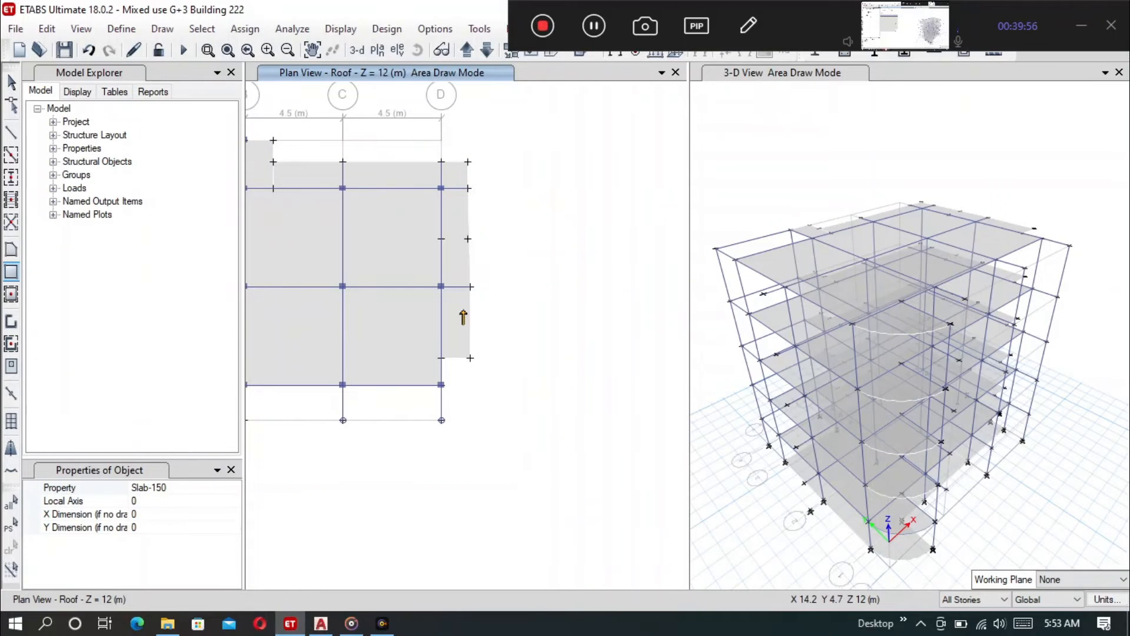
scroll(474, 254, "up", 3)
scroll(475, 255, "down", 3)
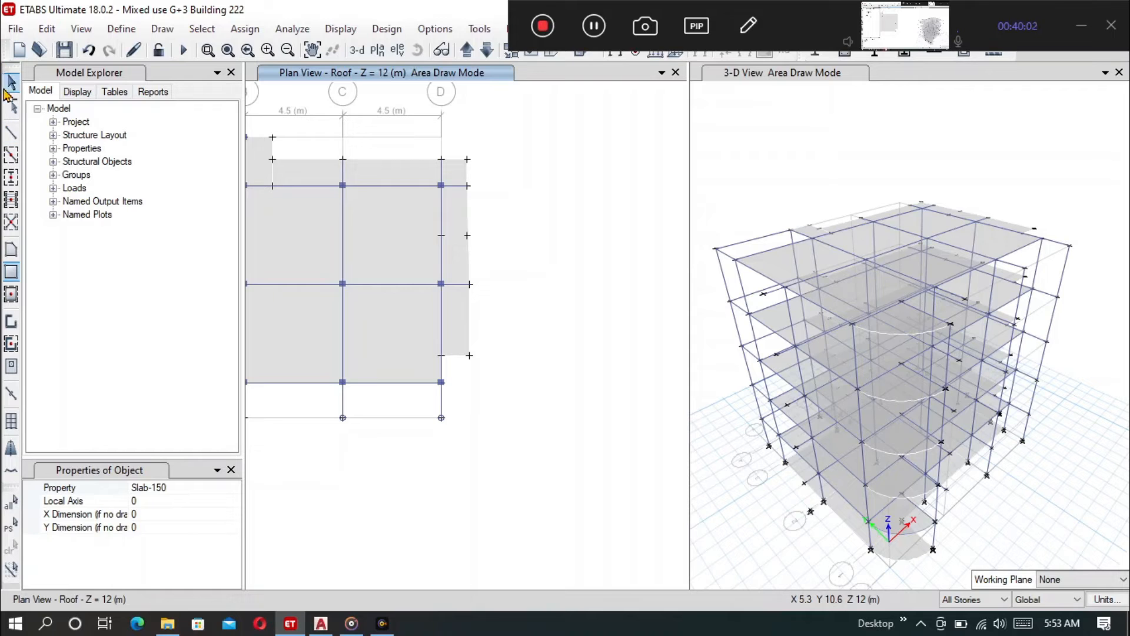
left_click(12, 84)
left_click(461, 267)
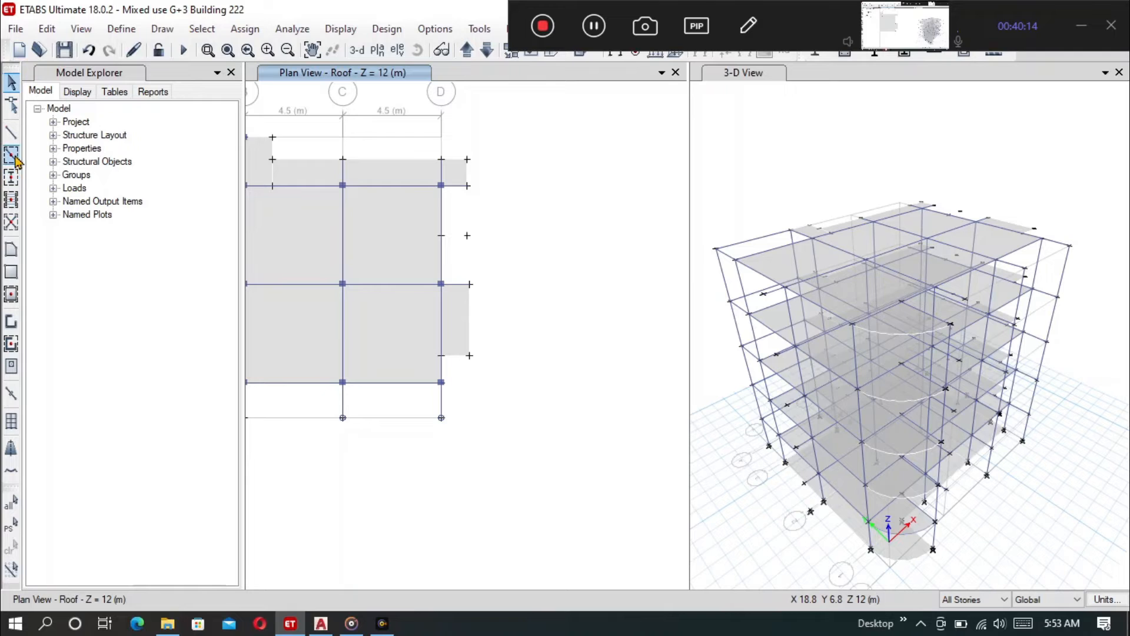
Draw a straight-edged Slab-150 overhang beyond grid D, from grid 3 to the offset joints midway toward grid 2
left_click(11, 257)
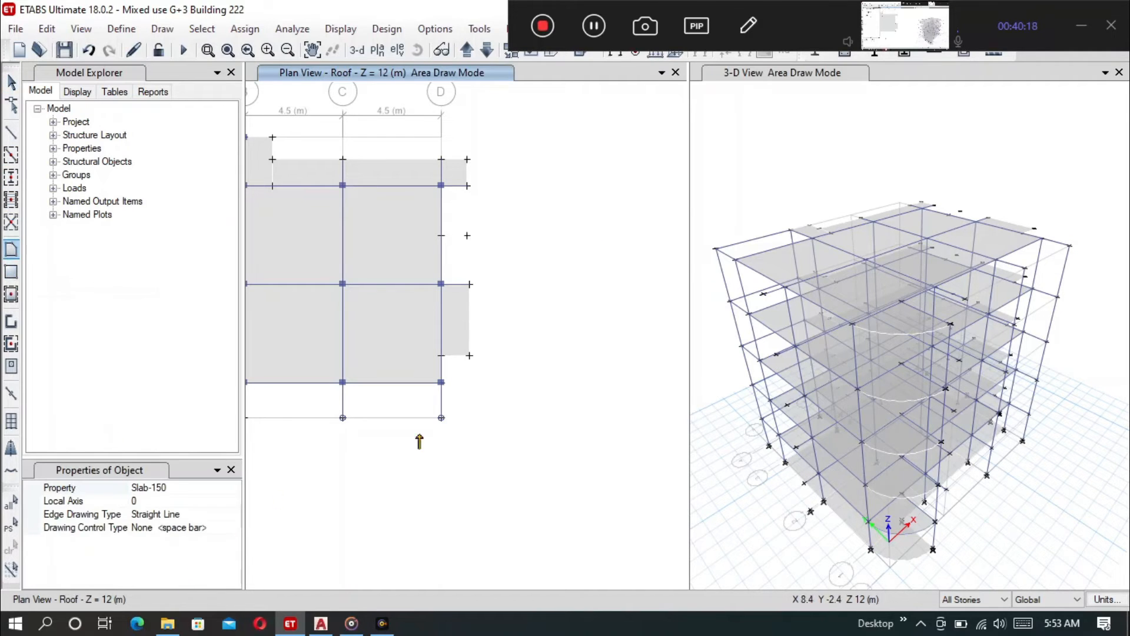
left_click(442, 186)
left_click(467, 186)
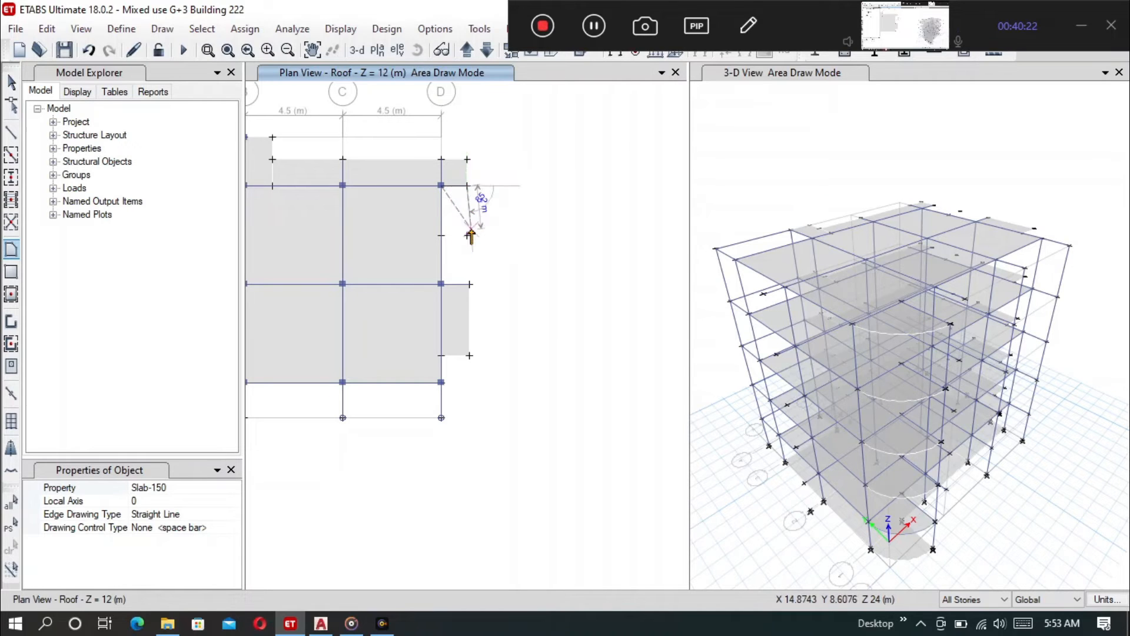
left_click(468, 235)
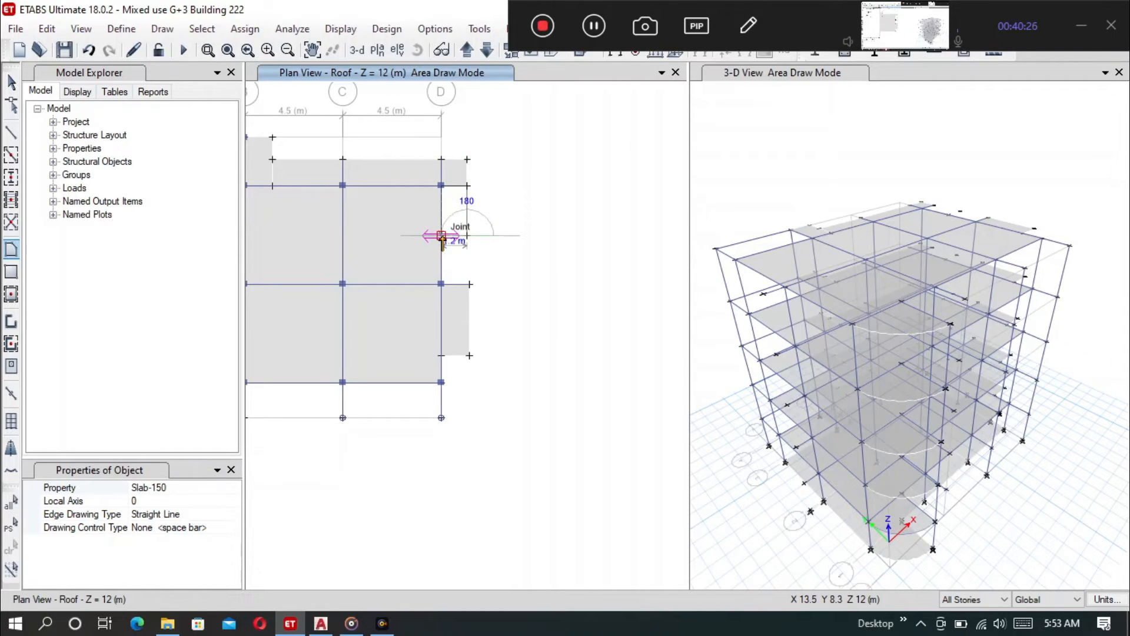
left_click(441, 235)
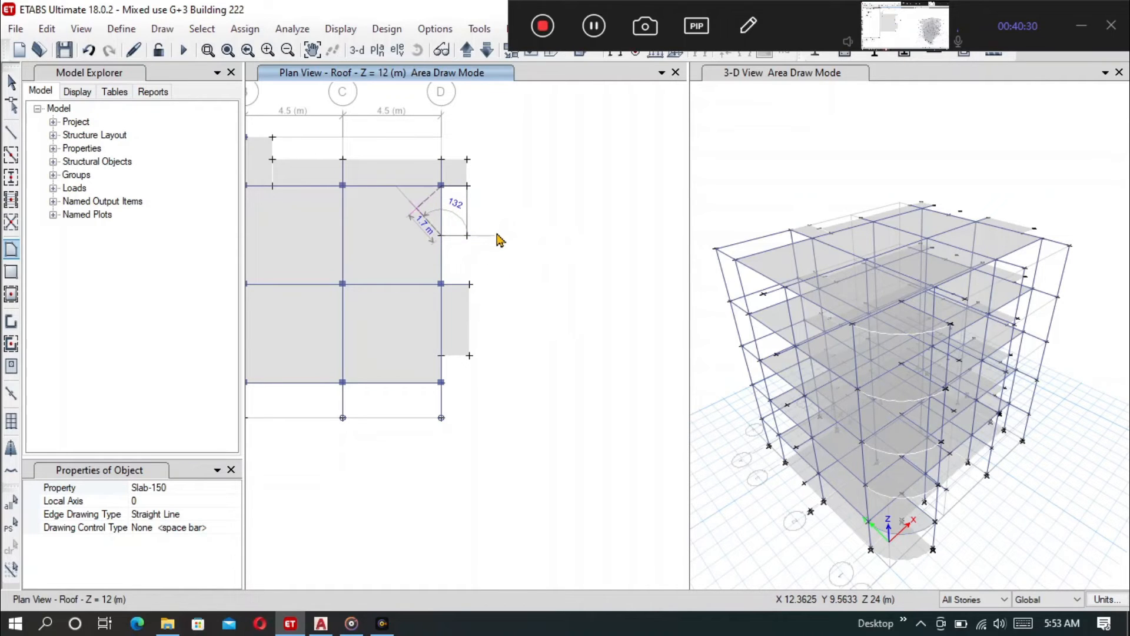
key("Return")
scroll(461, 208, "down", 3)
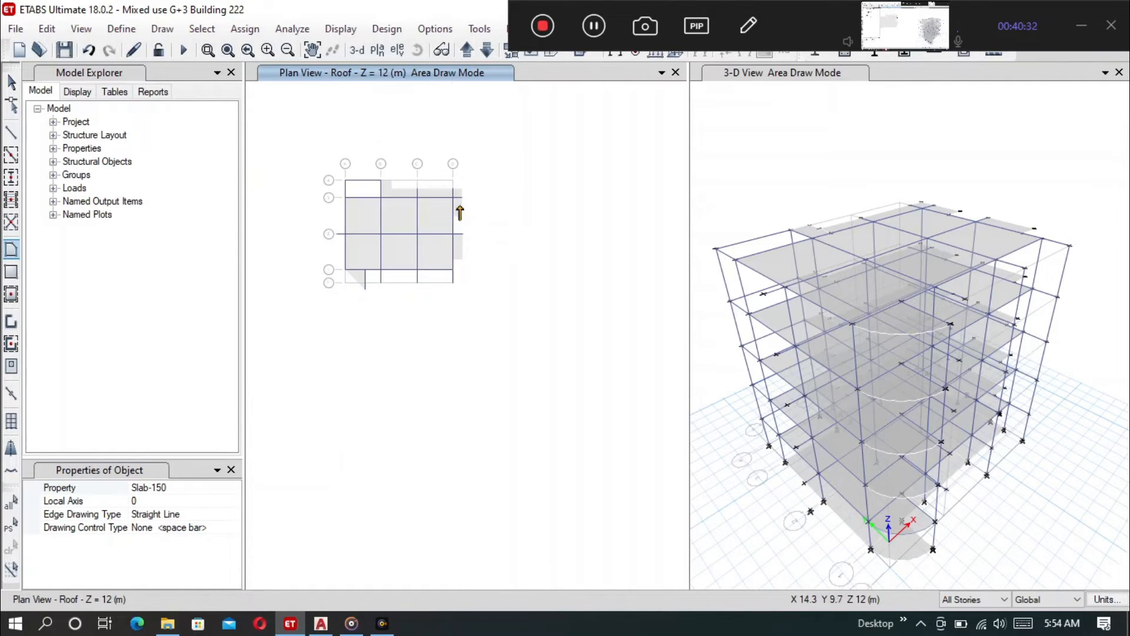
scroll(460, 221, "up", 3)
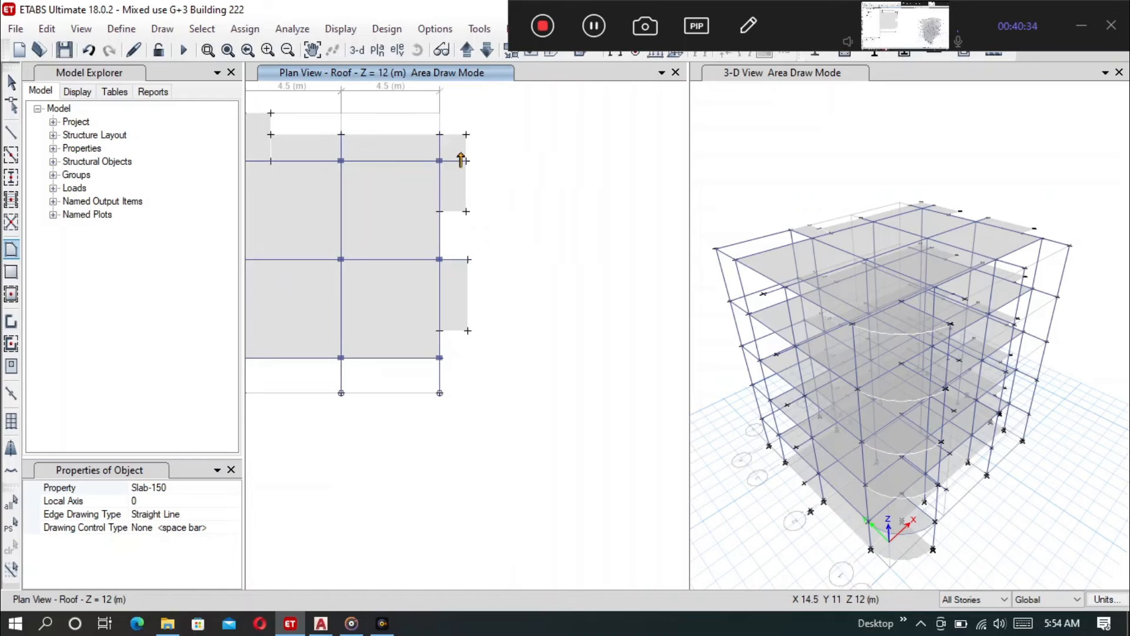
scroll(462, 157, "down", 2)
scroll(470, 234, "up", 1)
scroll(470, 235, "up", 1)
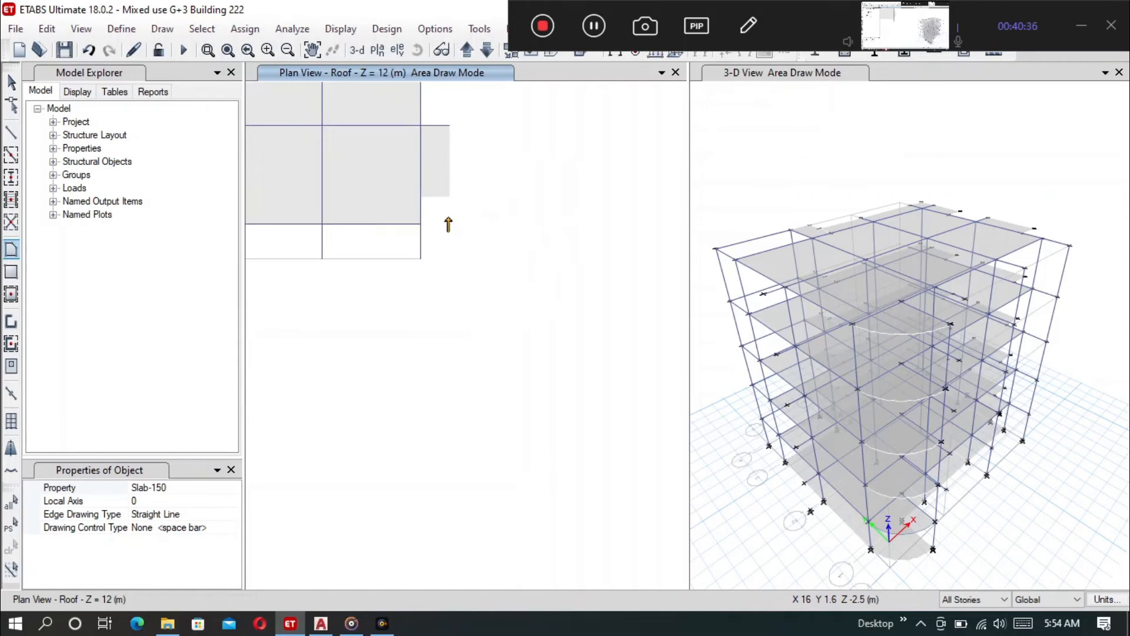
scroll(449, 222, "up", 1)
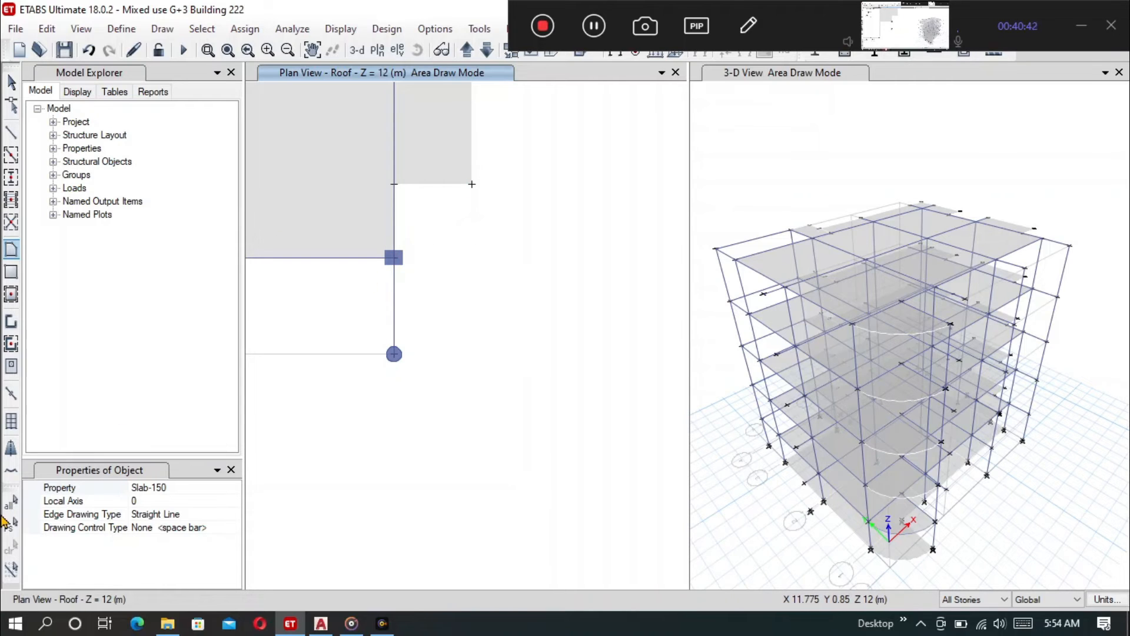
left_click(193, 515)
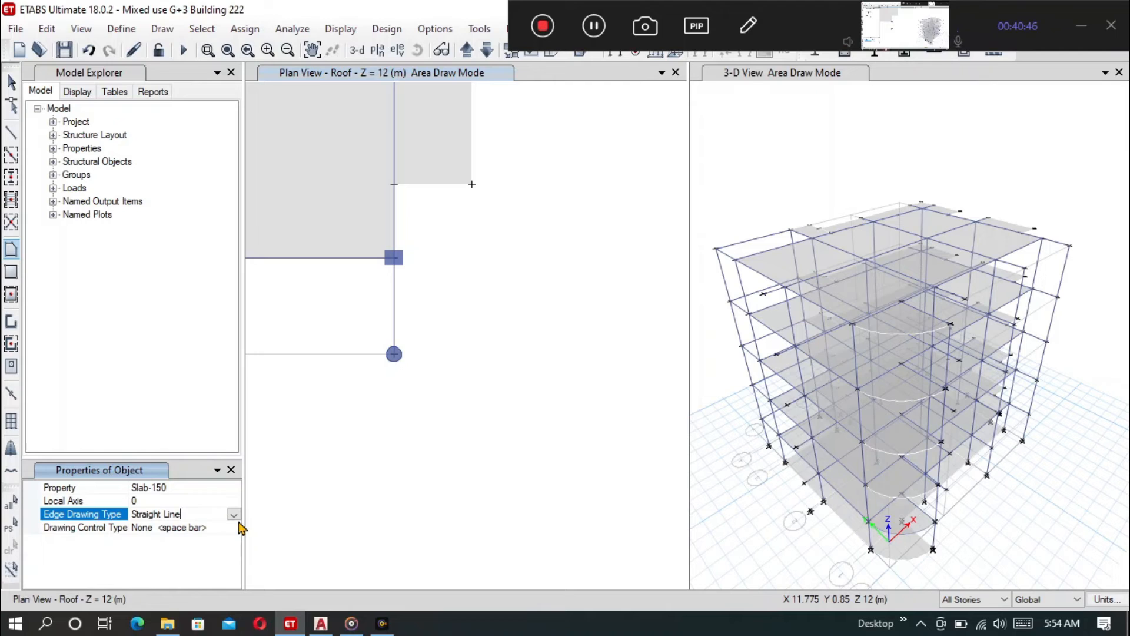
left_click(233, 515)
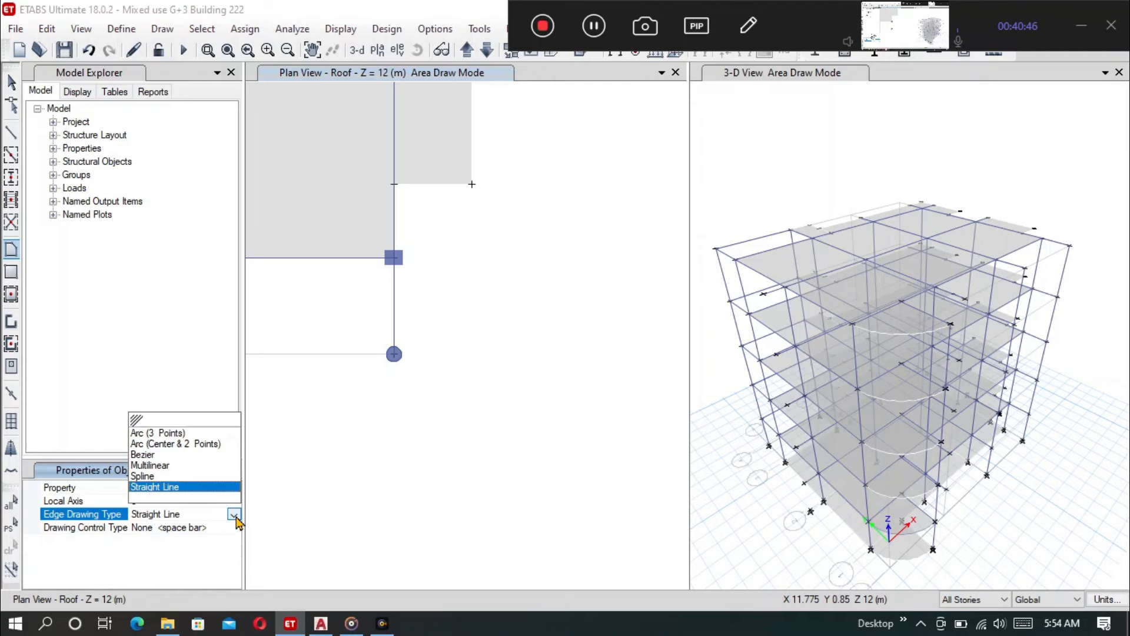
left_click(175, 447)
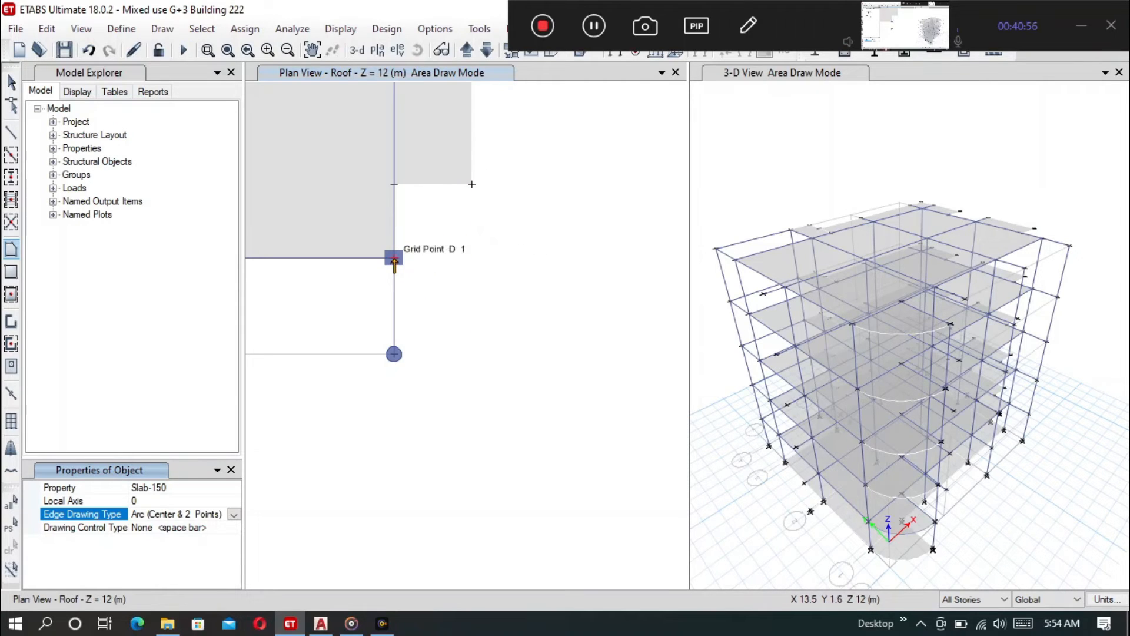
left_click(393, 259)
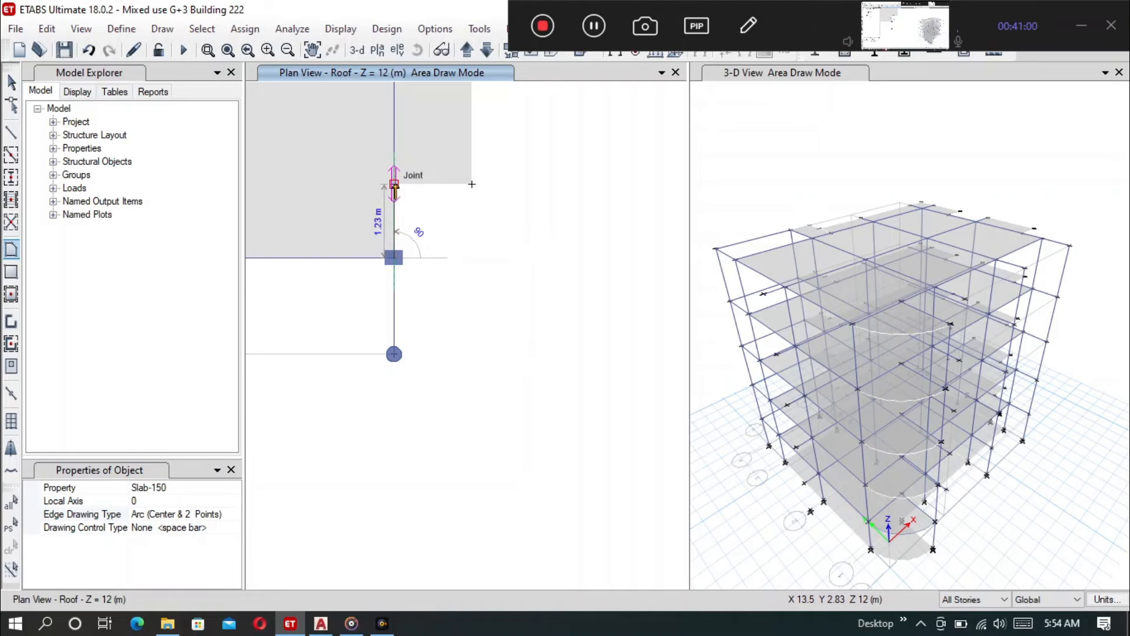
left_click(393, 185)
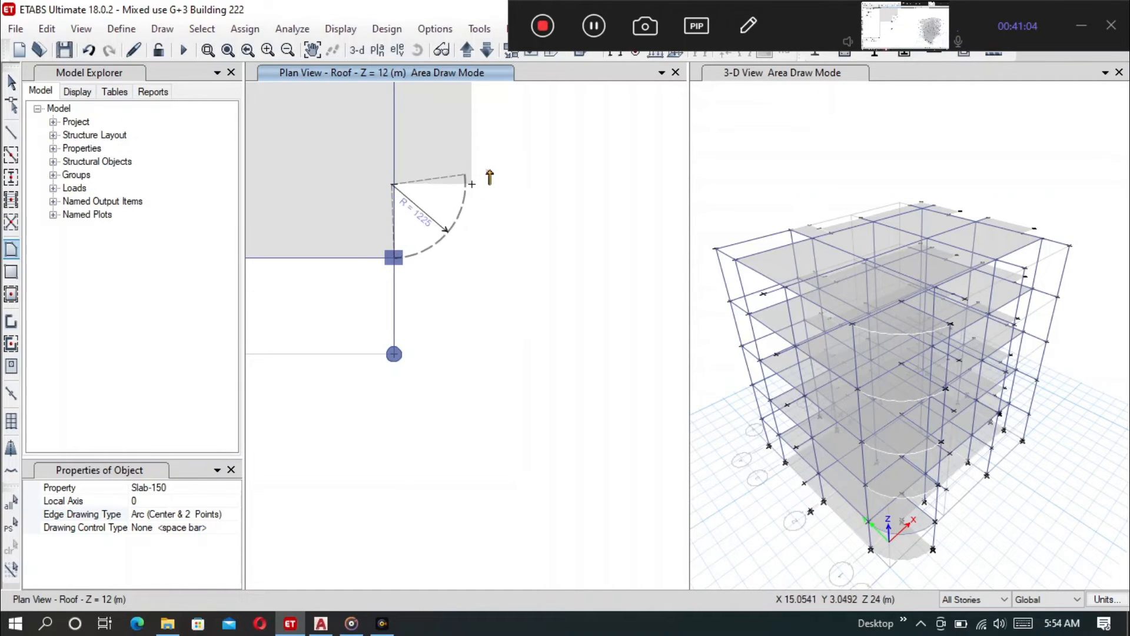
scroll(489, 188, "up", 3)
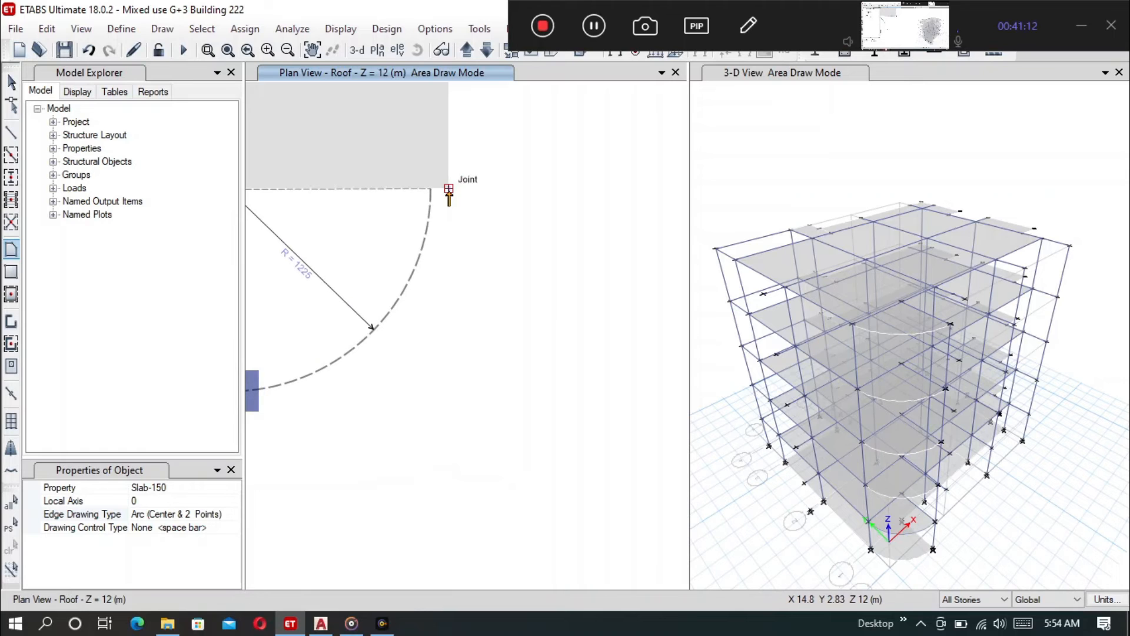
scroll(448, 190, "down", 3)
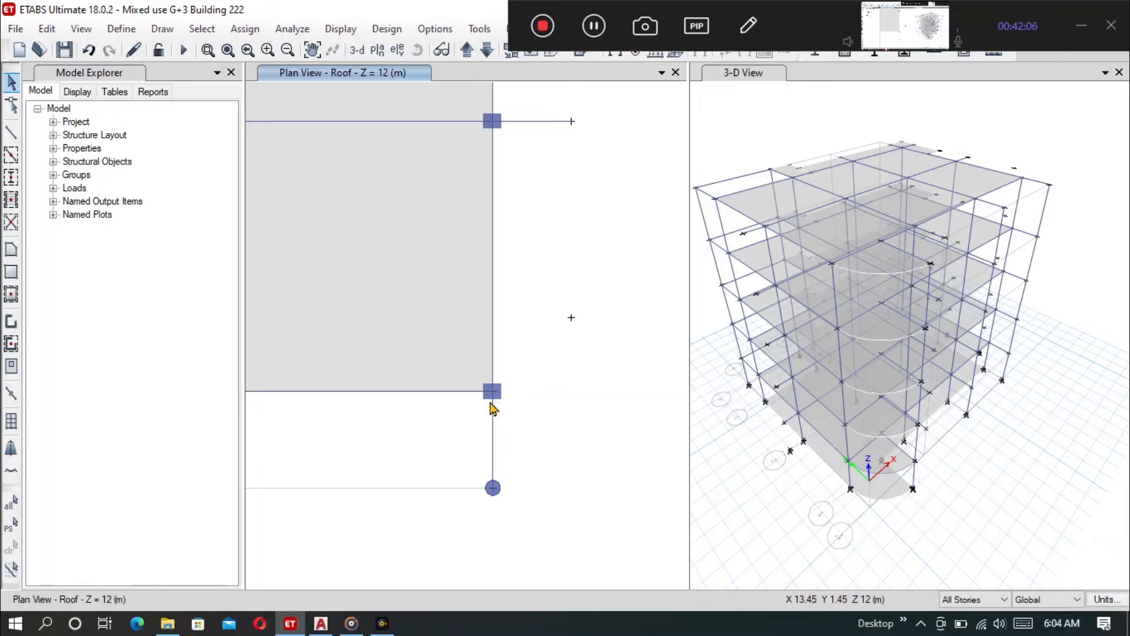
Place a joint on grid D offset 1300 mm in Y from grid point D-1
left_click(161, 34)
left_click(161, 34)
left_click(153, 27)
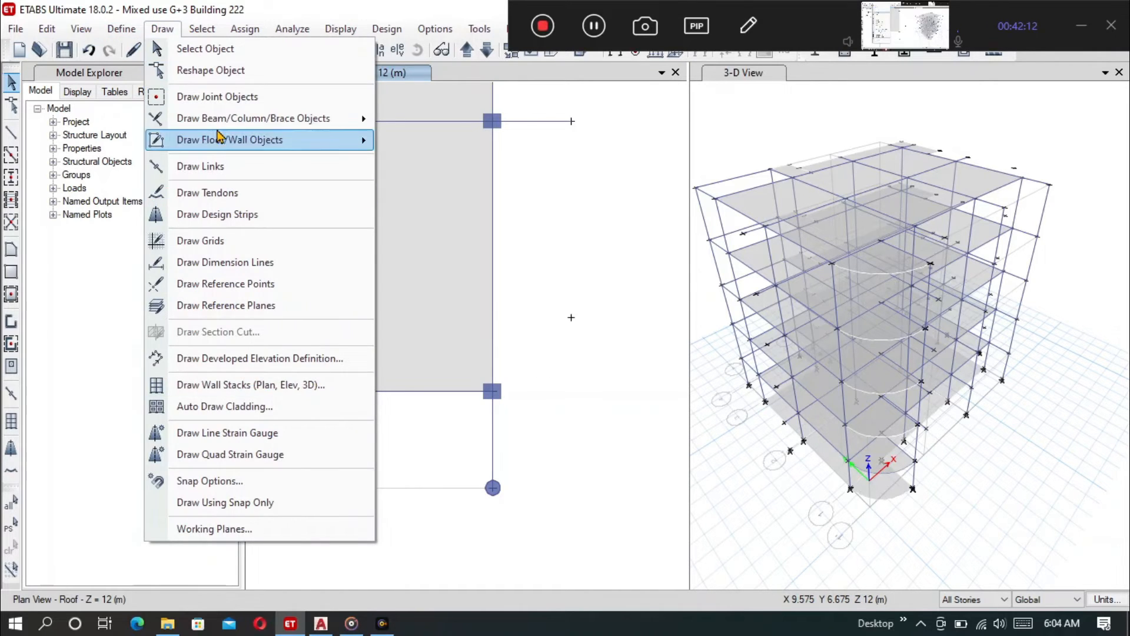
left_click(200, 97)
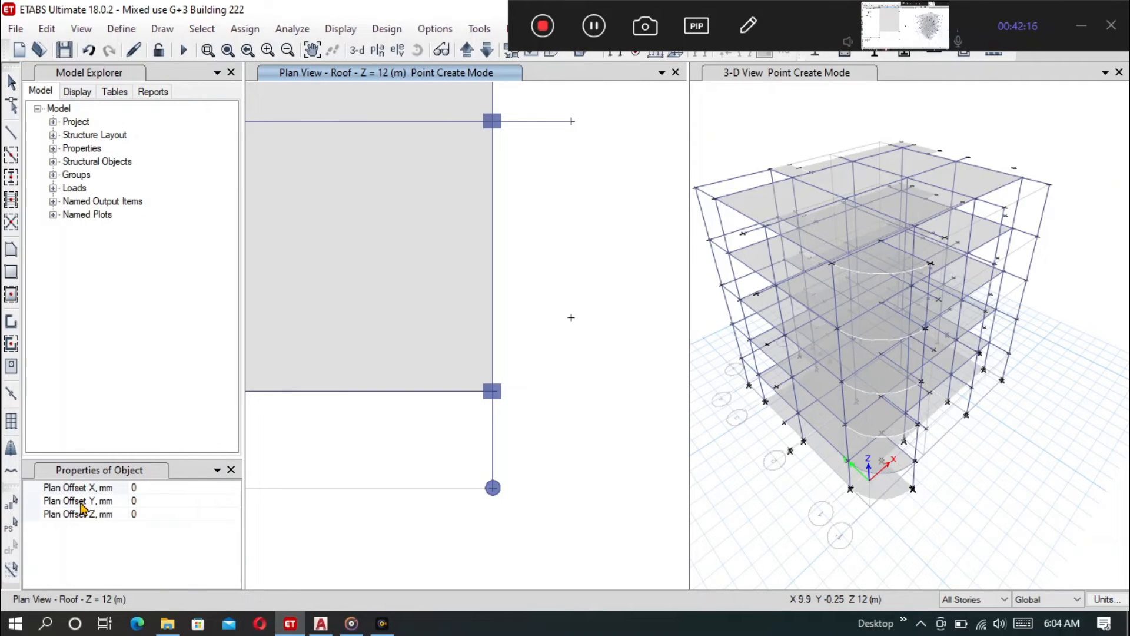
left_click(157, 502)
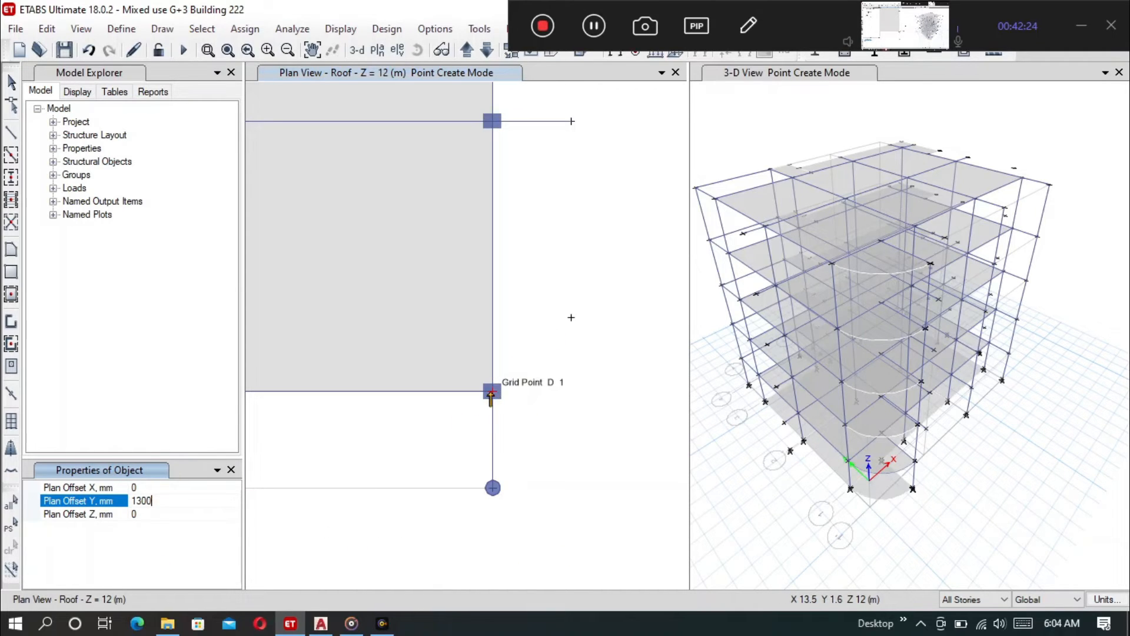
left_click(493, 393)
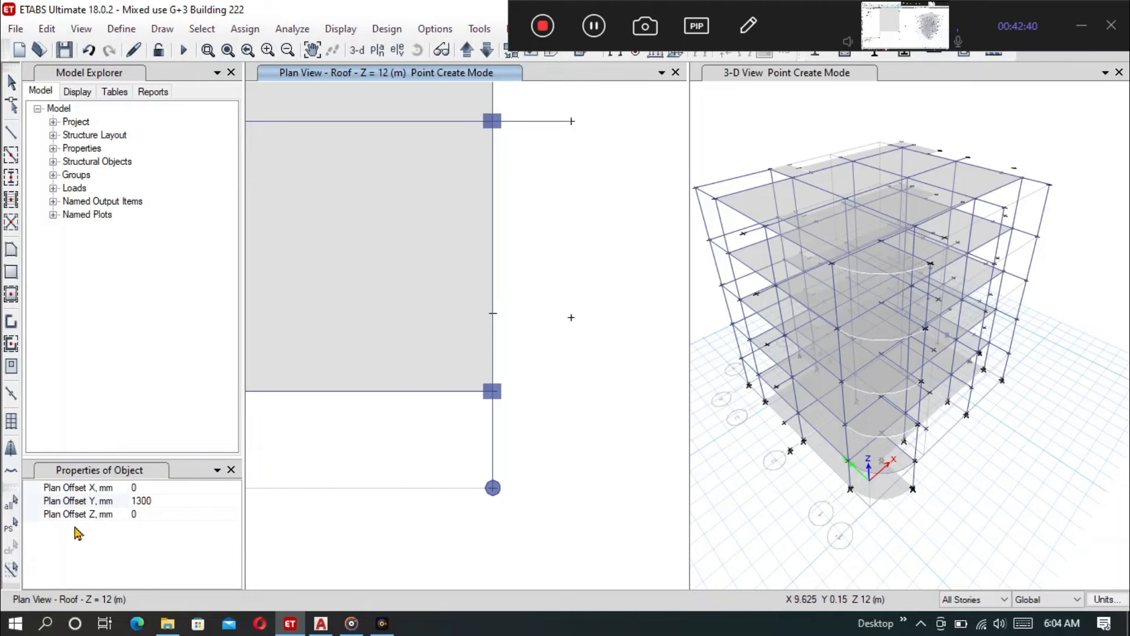
Place a joint offset 1300 mm in X from the new joint on grid D, with the Y offset at 0
left_click(174, 500)
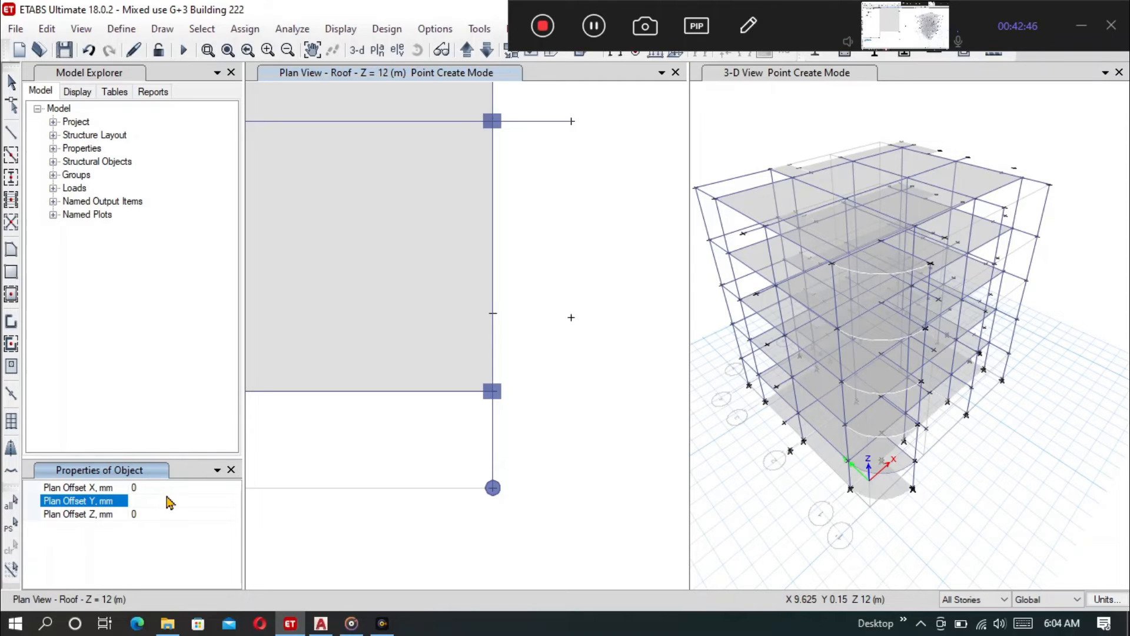
left_click(107, 490)
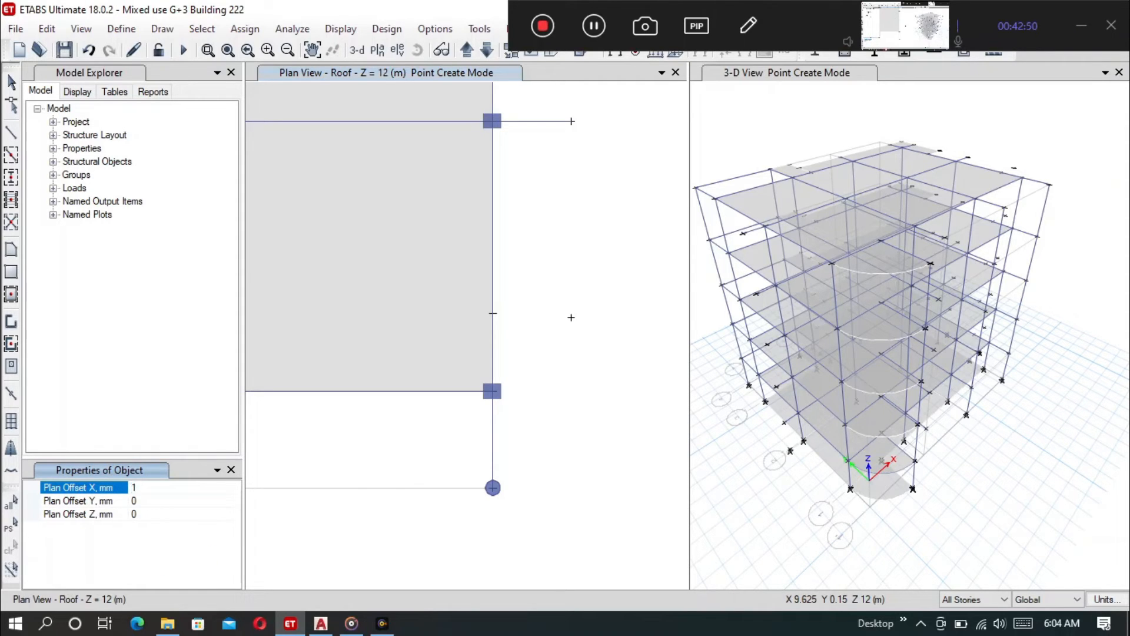
left_click(492, 315)
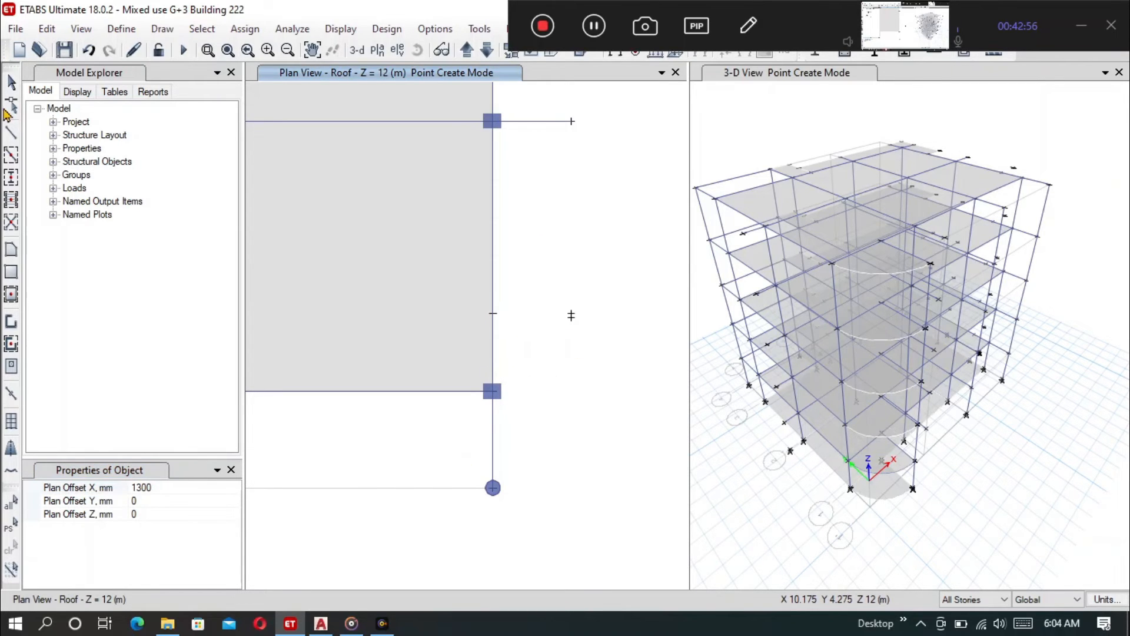
left_click(13, 84)
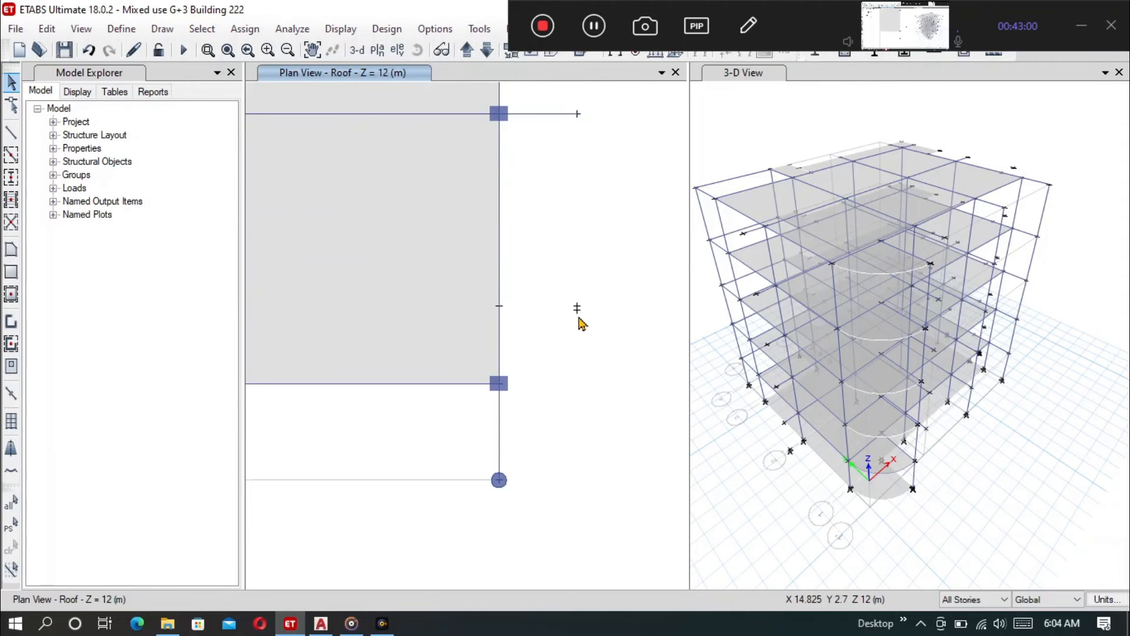
Delete the old overhang corner joint just below the new offset joint beyond grid D on all stories
scroll(578, 315, "up", 4)
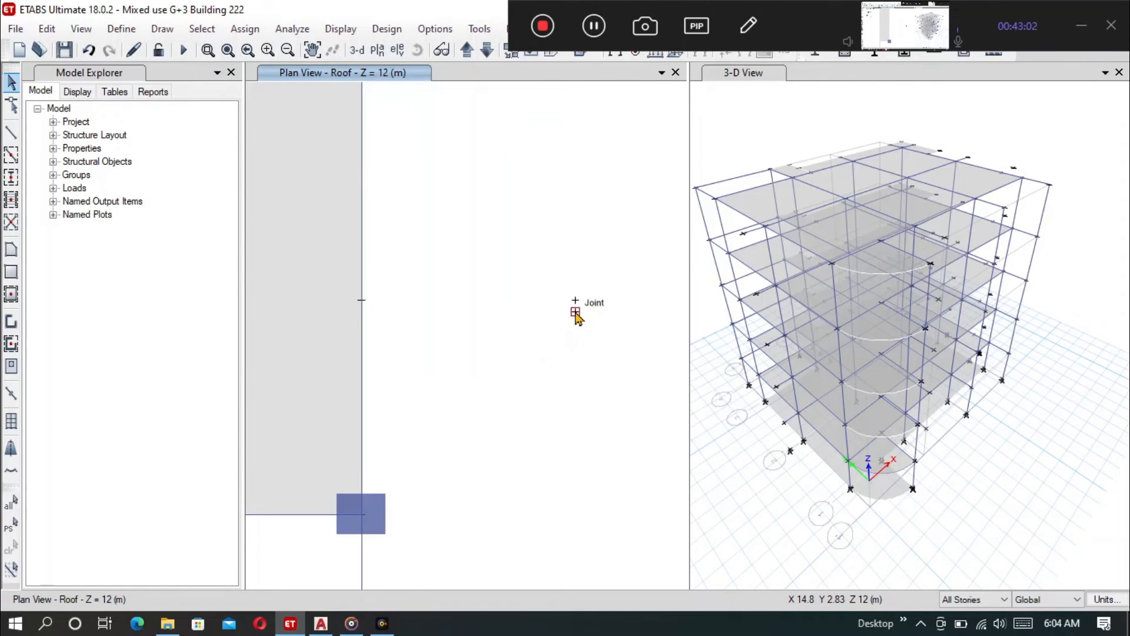
left_click(575, 312)
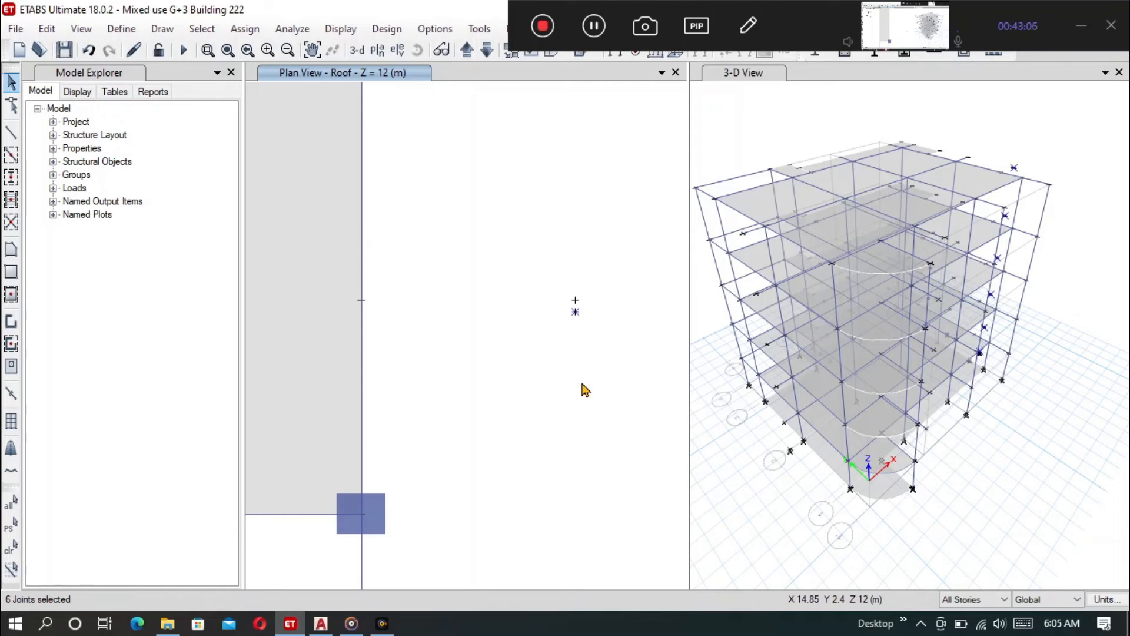
key("Delete")
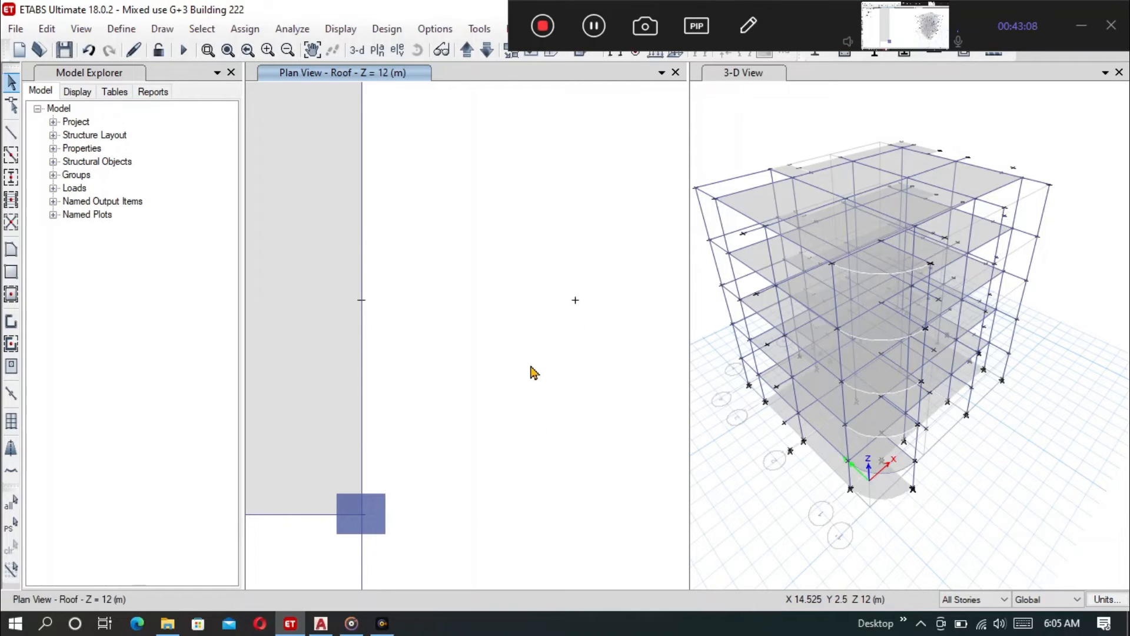
Draw a quarter-circle Slab-150 overhang from grid point D-1 to the outer offset joint, using Arc (Center & 2 Points) edges with a 1300 mm radius
scroll(532, 363, "down", 8)
scroll(532, 371, "up", 4)
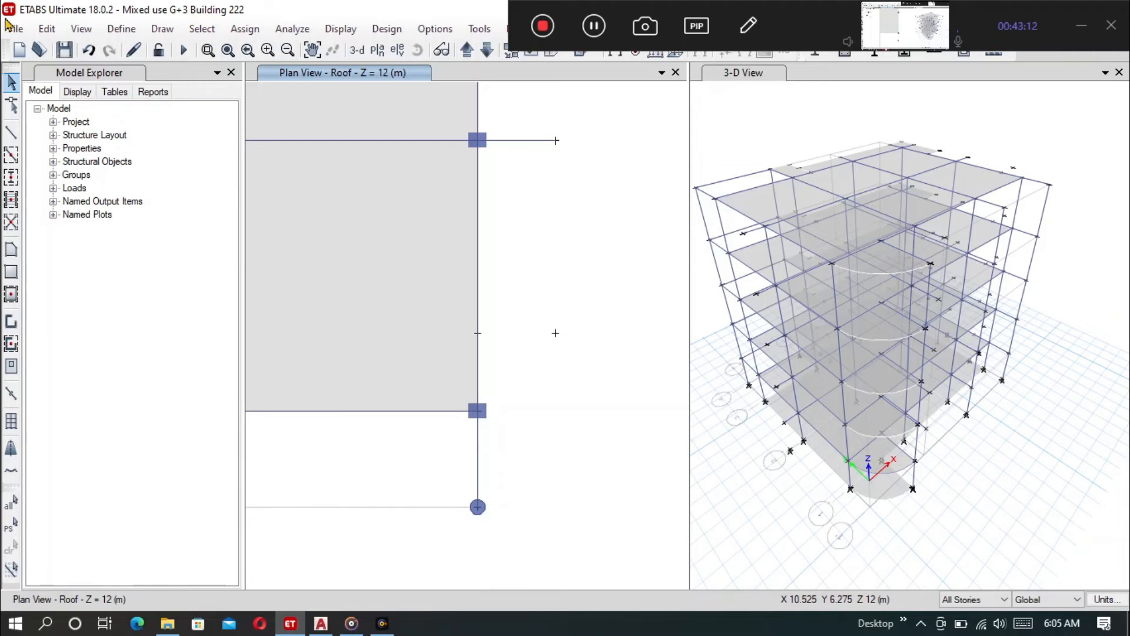
left_click(10, 249)
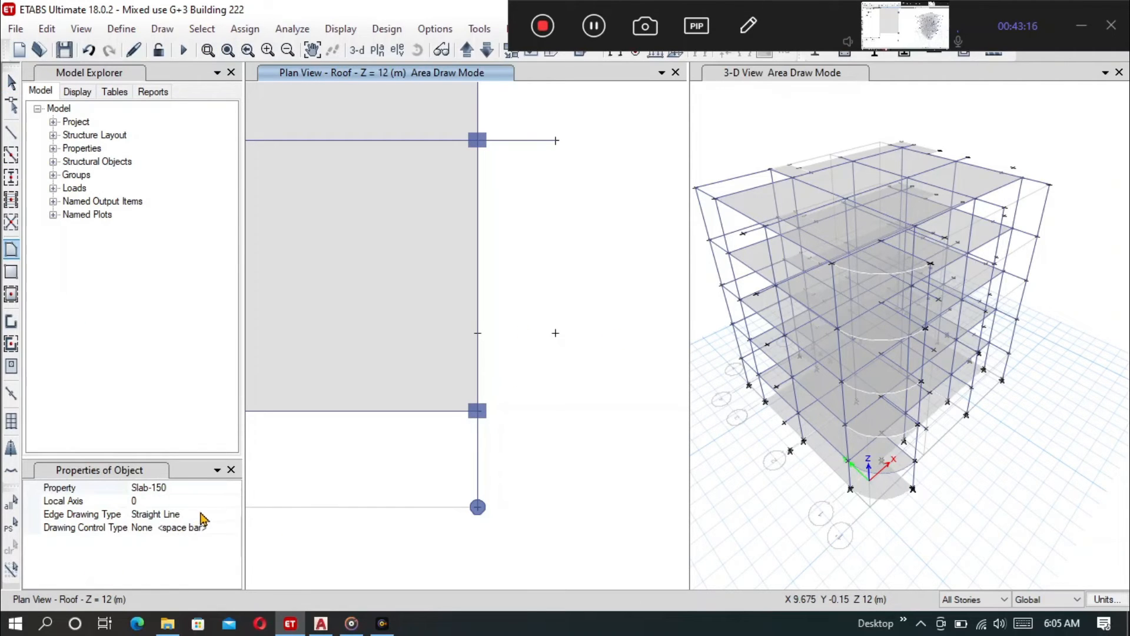
left_click(201, 515)
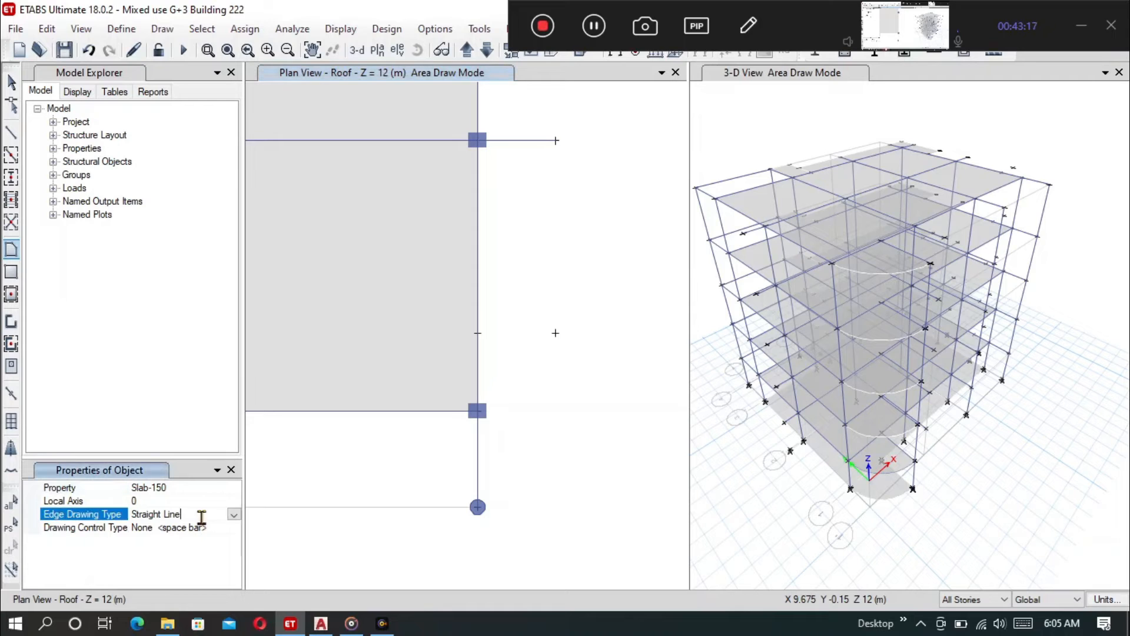
left_click(233, 515)
left_click(192, 444)
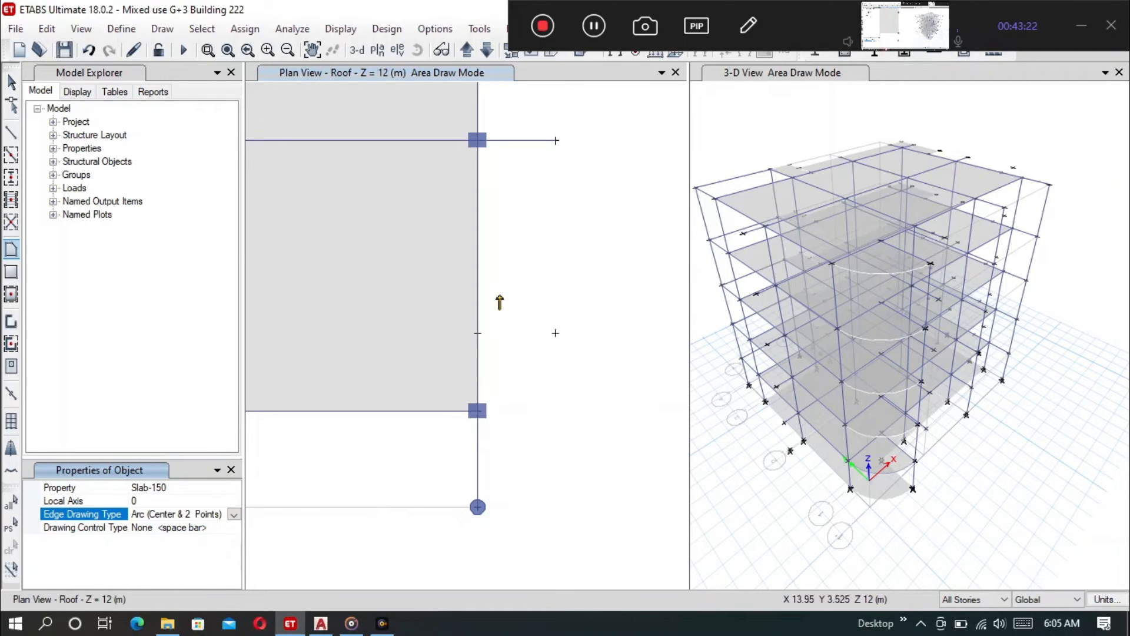
left_click(477, 411)
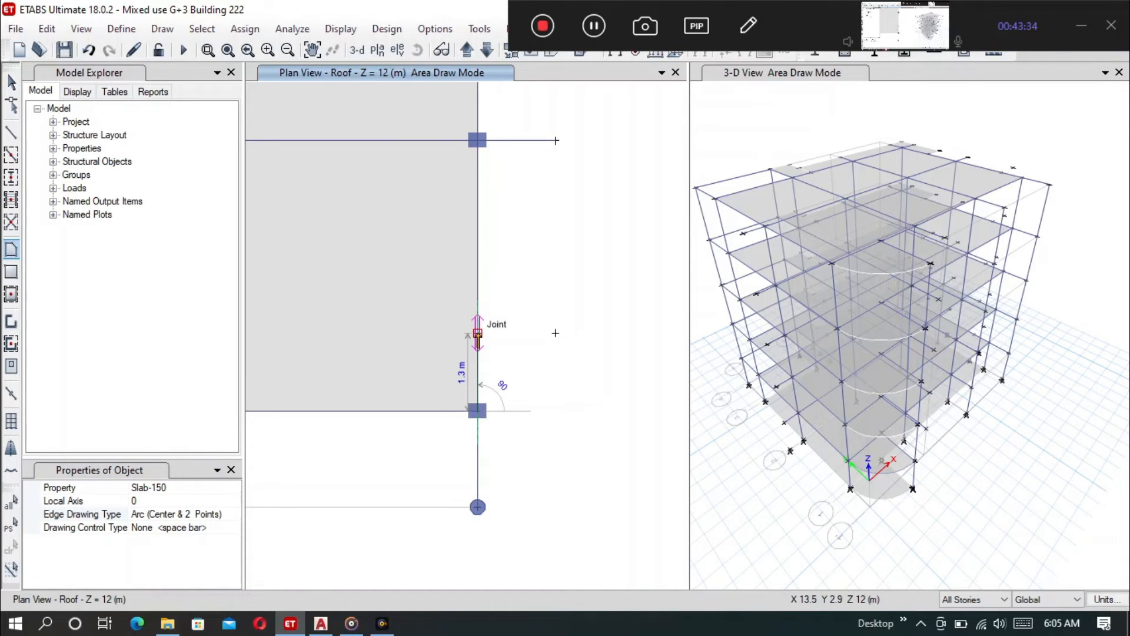
left_click(477, 333)
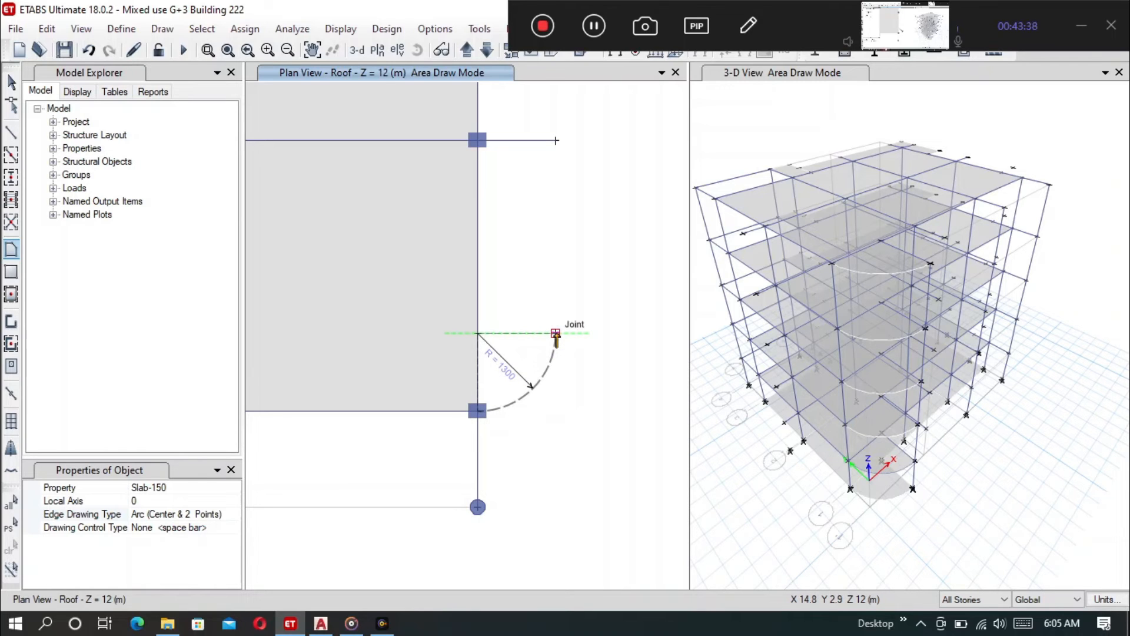
left_click(555, 333)
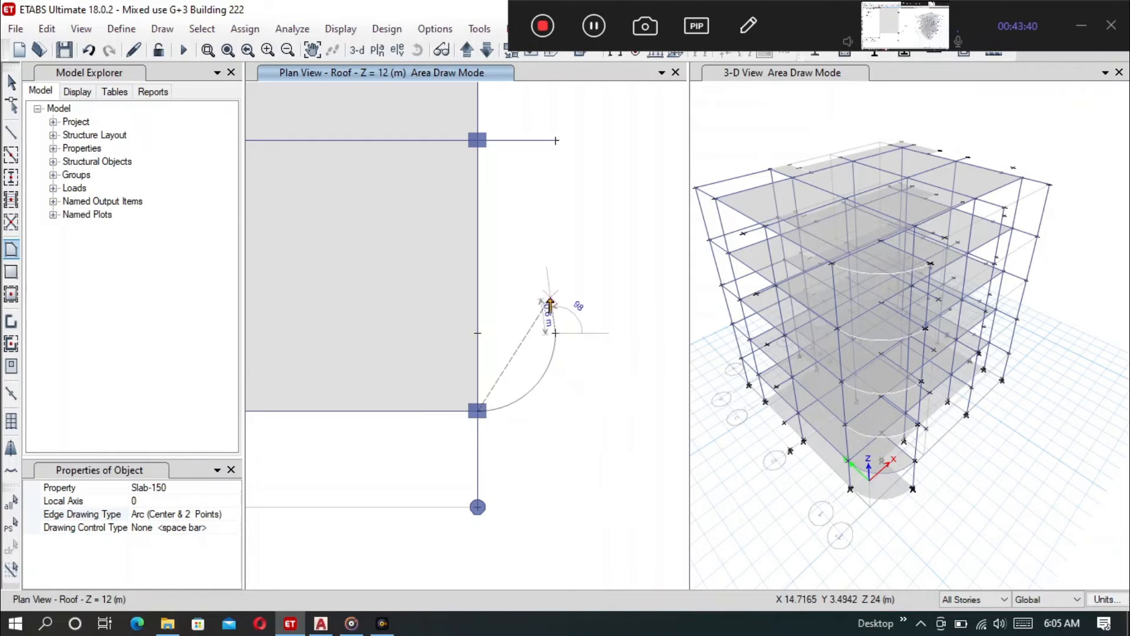
left_click(477, 334)
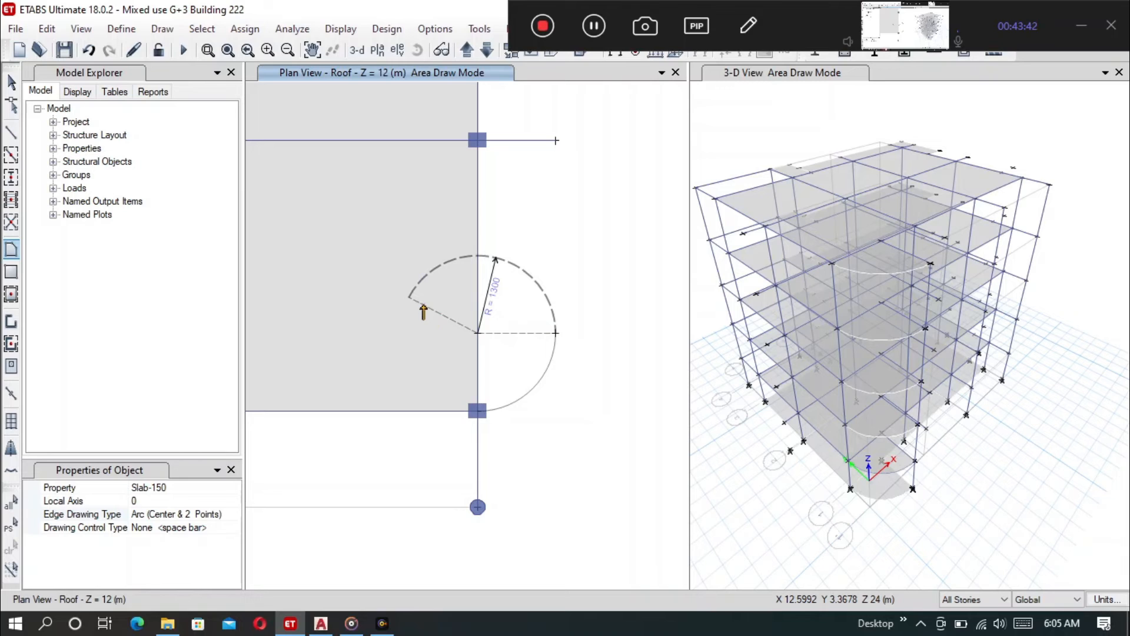
key("Return")
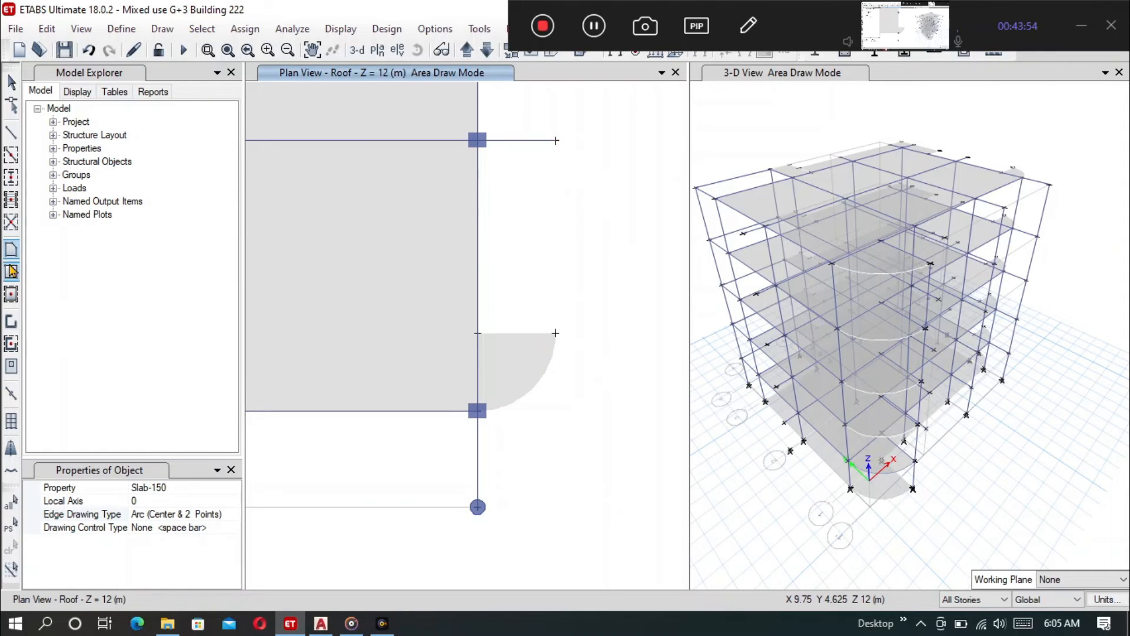
Draw a straight-edged Slab-150 overhang 1.3 m wide beyond grid D, from the next column line down to the quarter-circle slab
left_click(11, 252)
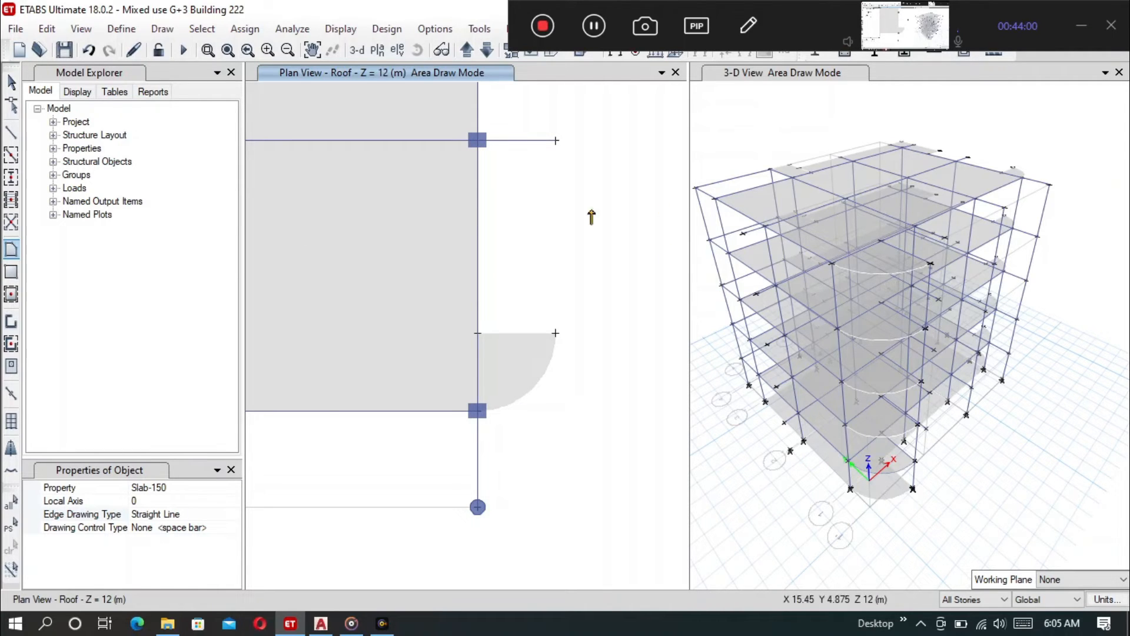
left_click(477, 141)
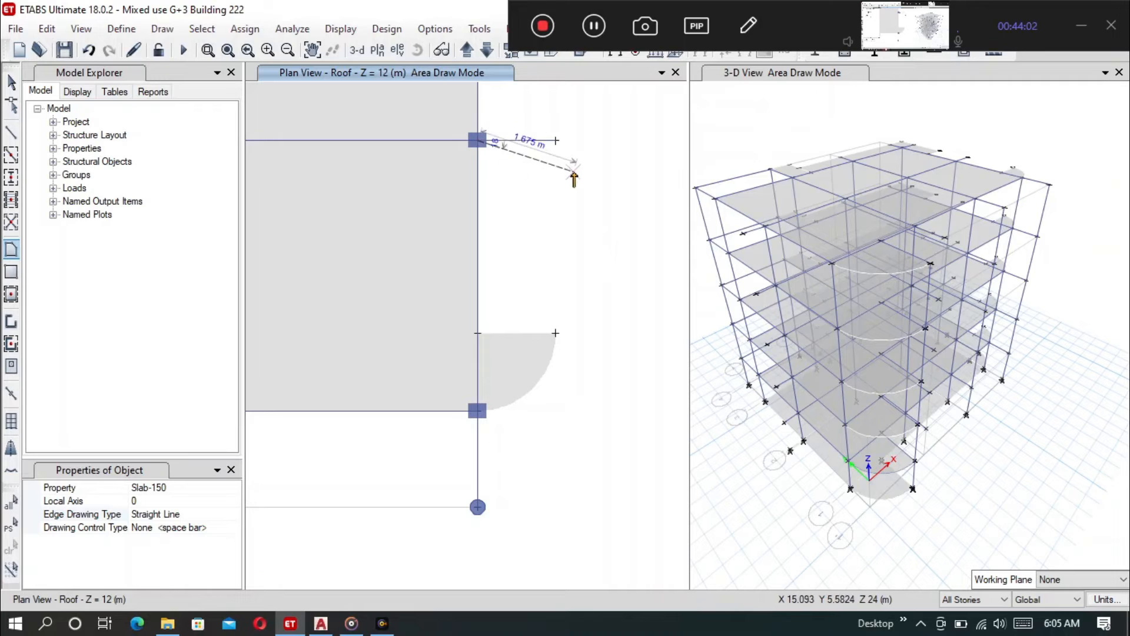
left_click(555, 140)
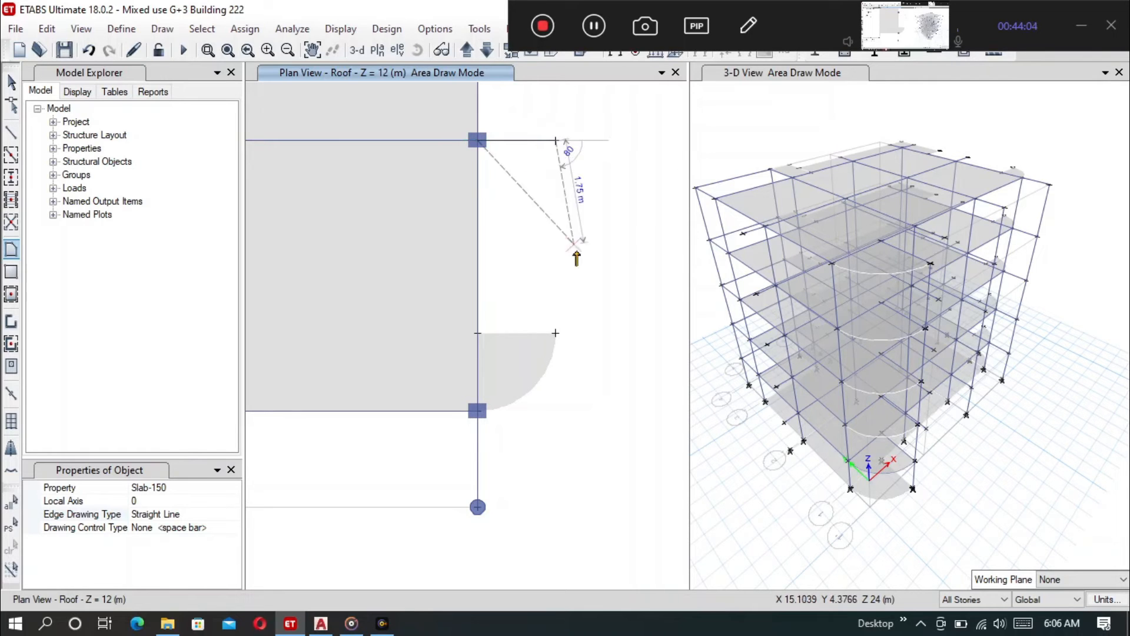
left_click(556, 334)
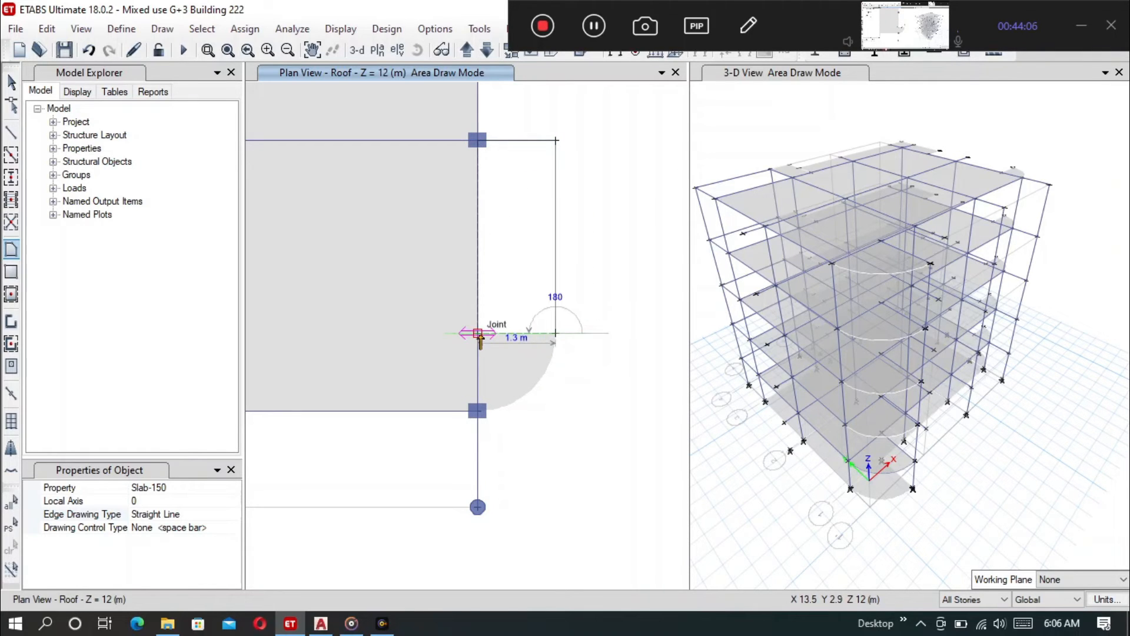
left_click(478, 334)
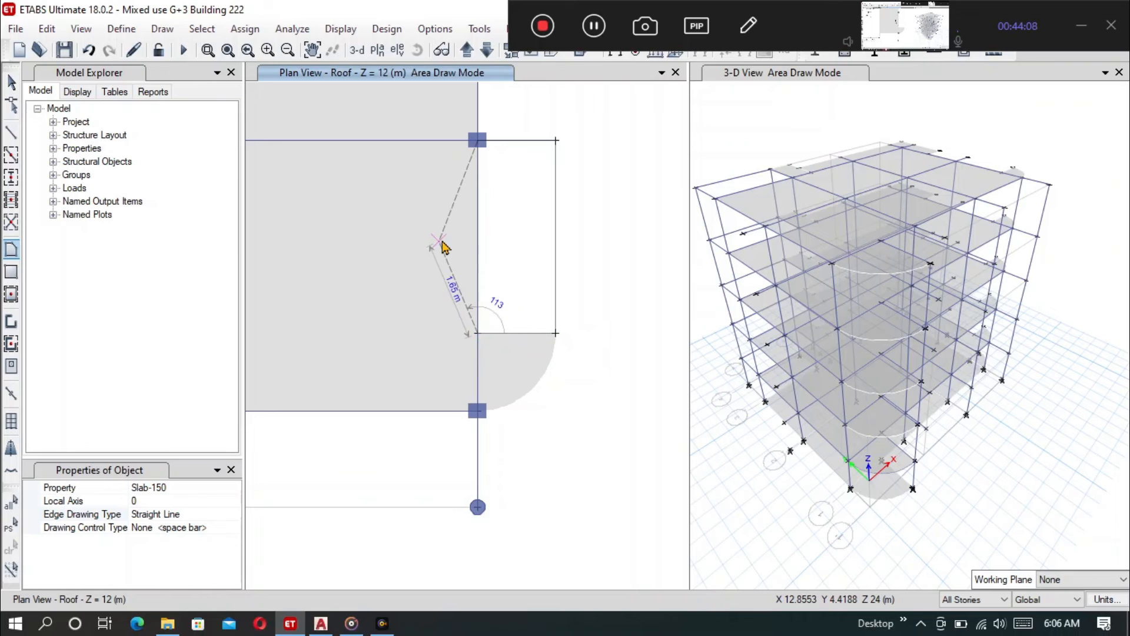
key("Return")
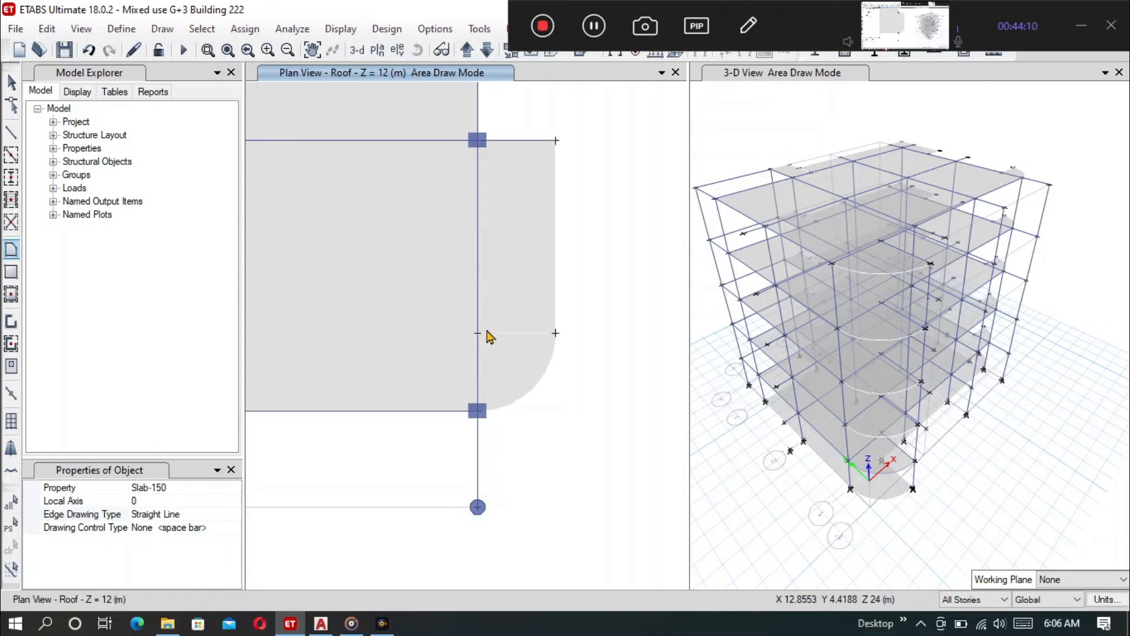
Examine the slab overhangs along grid D and the upper edge of the roof plan
scroll(520, 352, "down", 4)
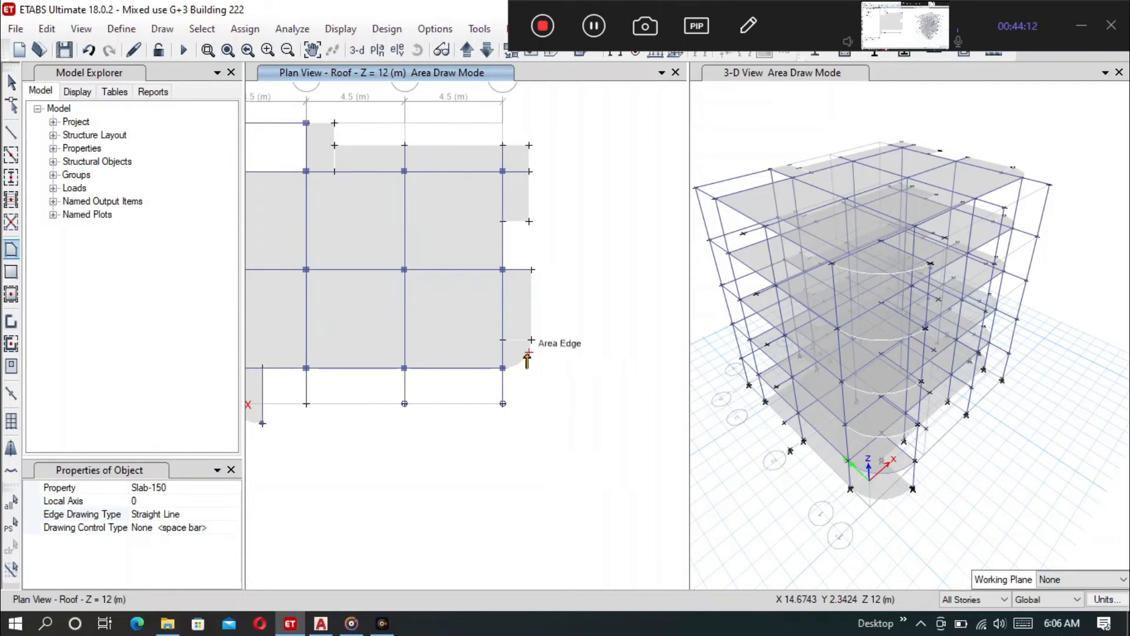
scroll(526, 353, "up", 5)
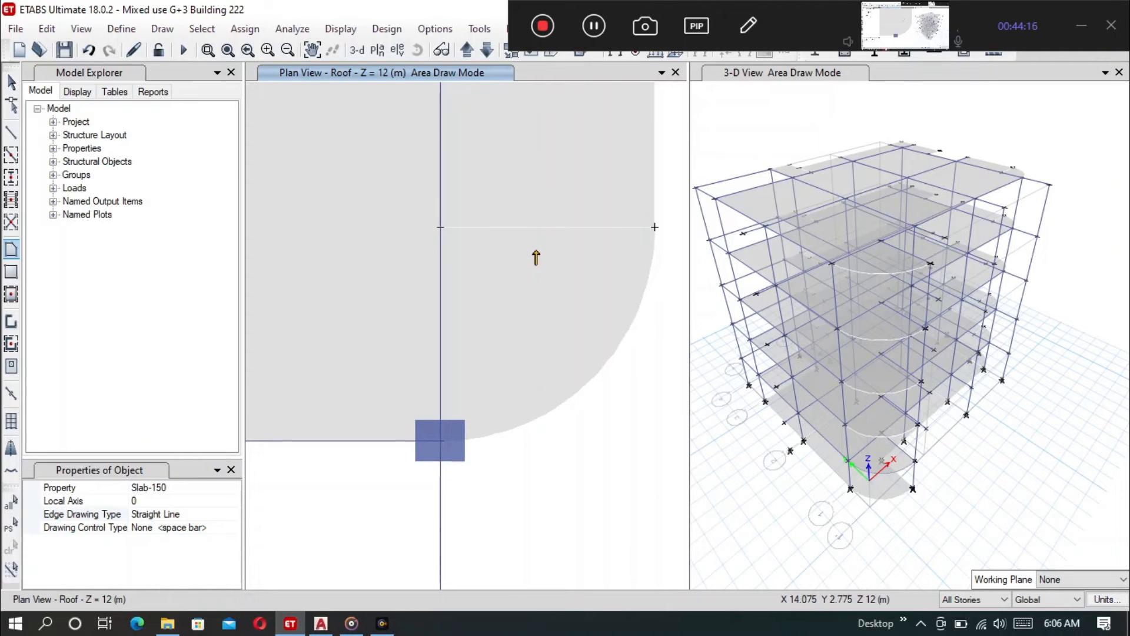
scroll(561, 297, "down", 2)
scroll(574, 383, "down", 3)
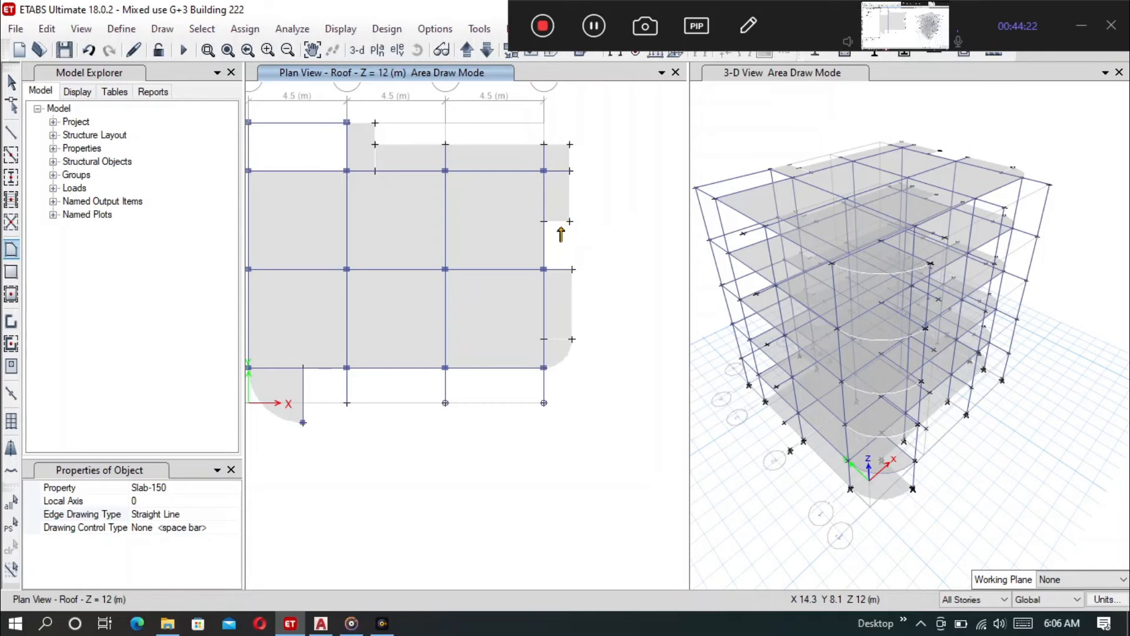
scroll(592, 244, "up", 3)
scroll(592, 244, "down", 3)
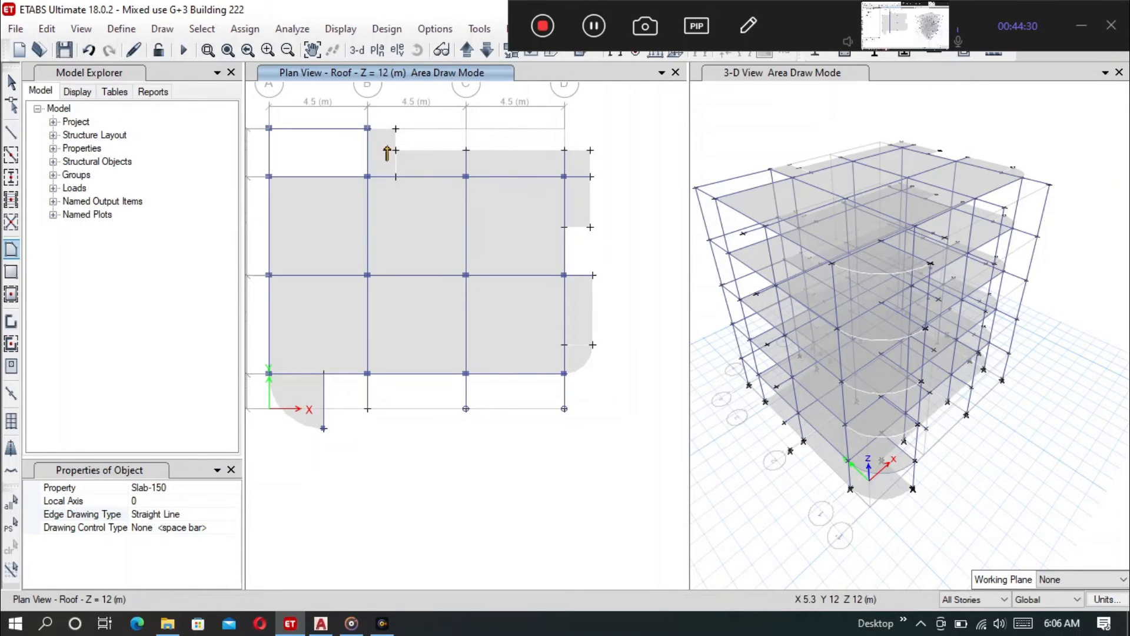
scroll(387, 153, "up", 3)
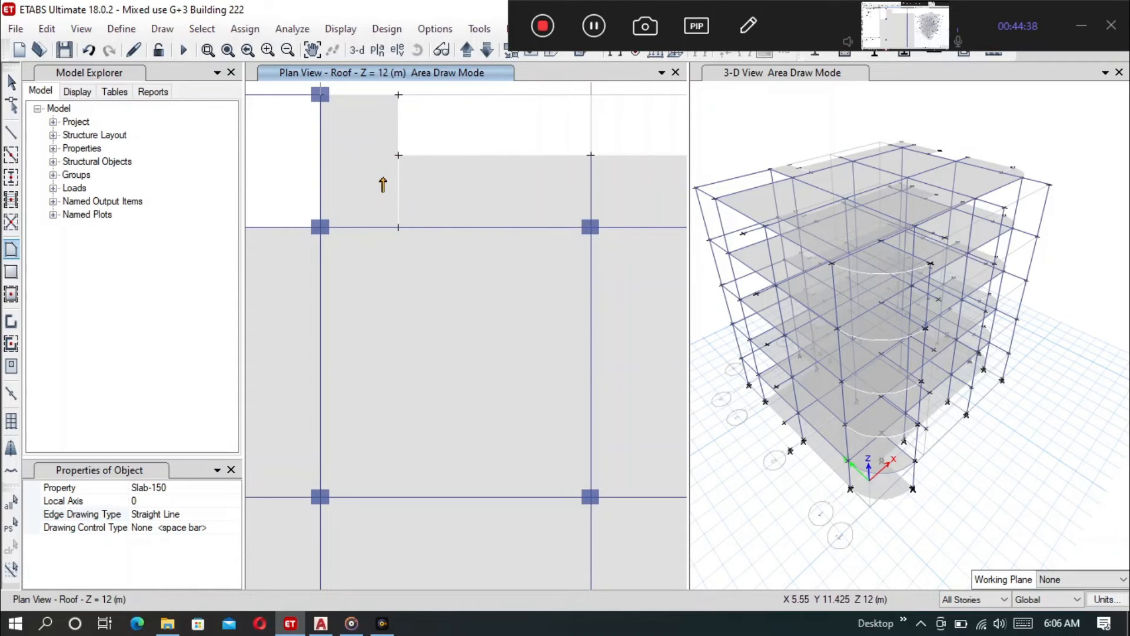
Merge the narrow slab beside grid B with the adjoining overhang slab reaching grid C into one L-shaped shell on all stories
left_click(12, 83)
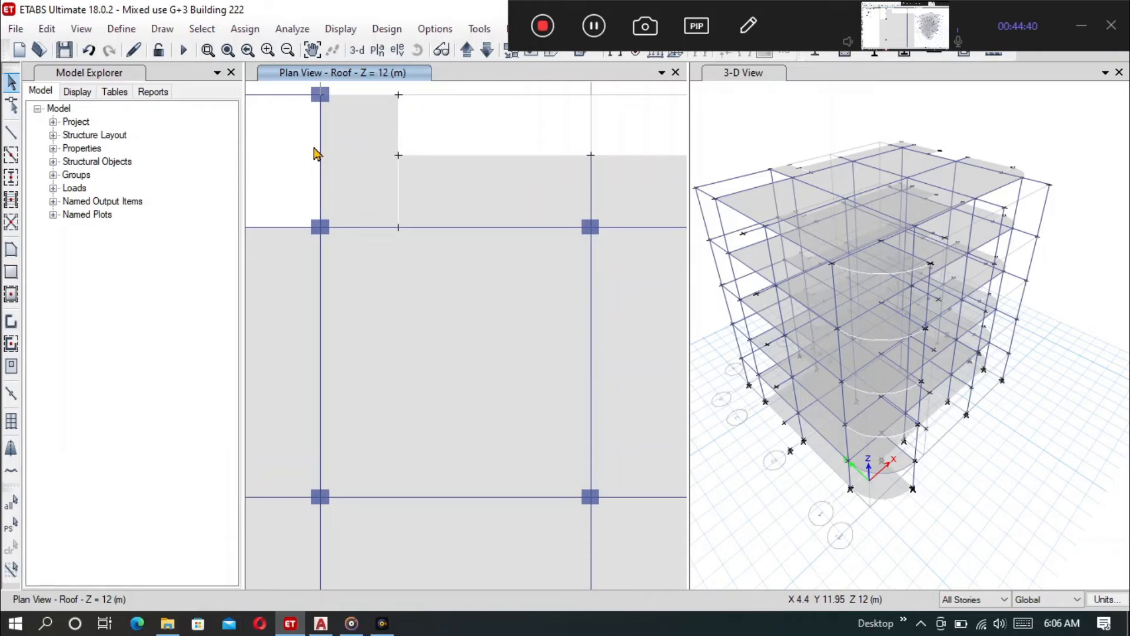
scroll(315, 157, "down", 3)
scroll(323, 167, "up", 3)
scroll(432, 235, "down", 3)
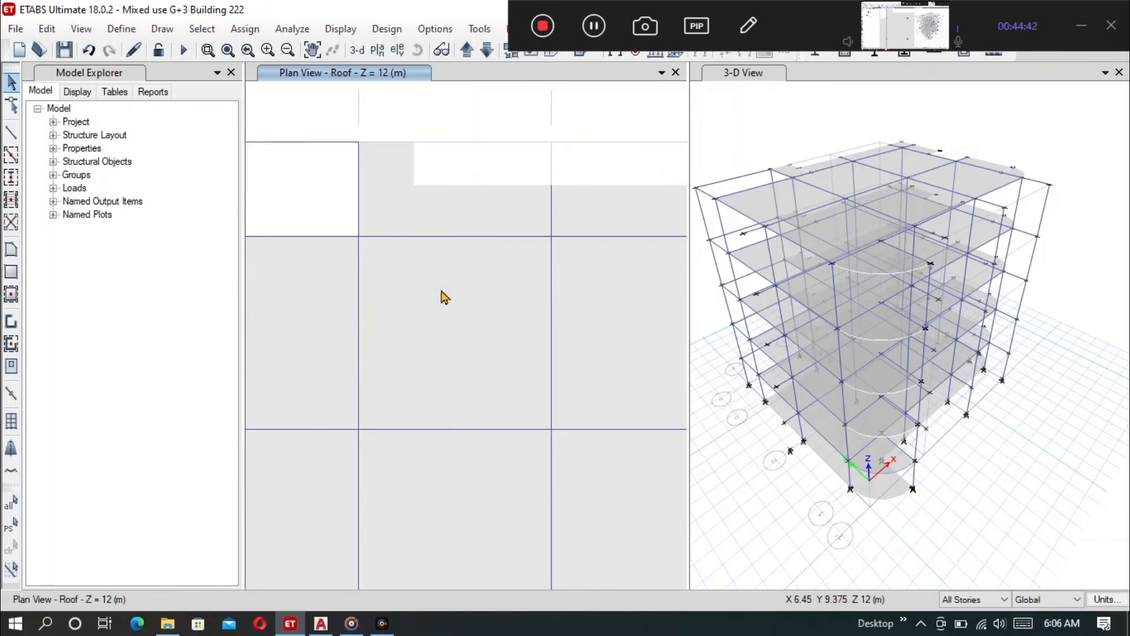
scroll(434, 279, "up", 4)
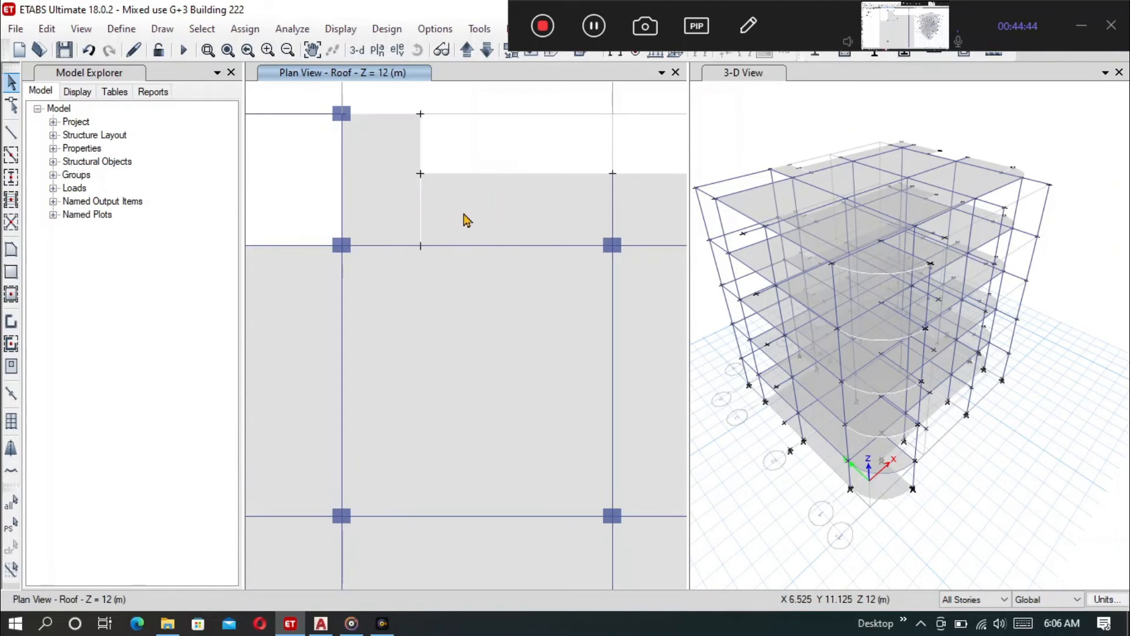
left_click(487, 211)
left_click(391, 197)
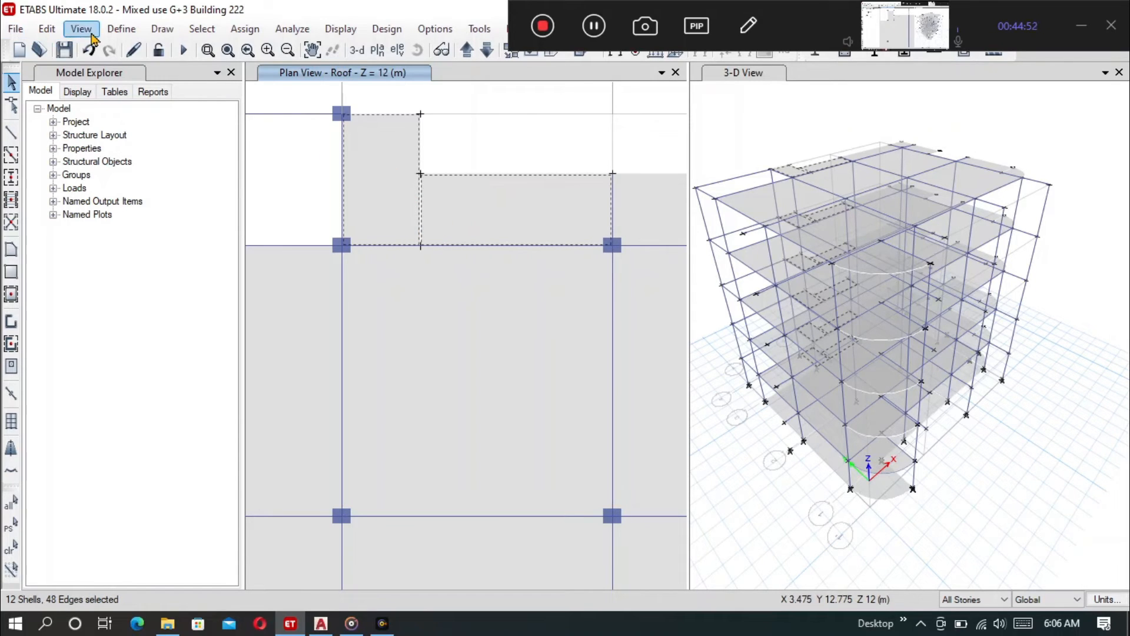
left_click(47, 28)
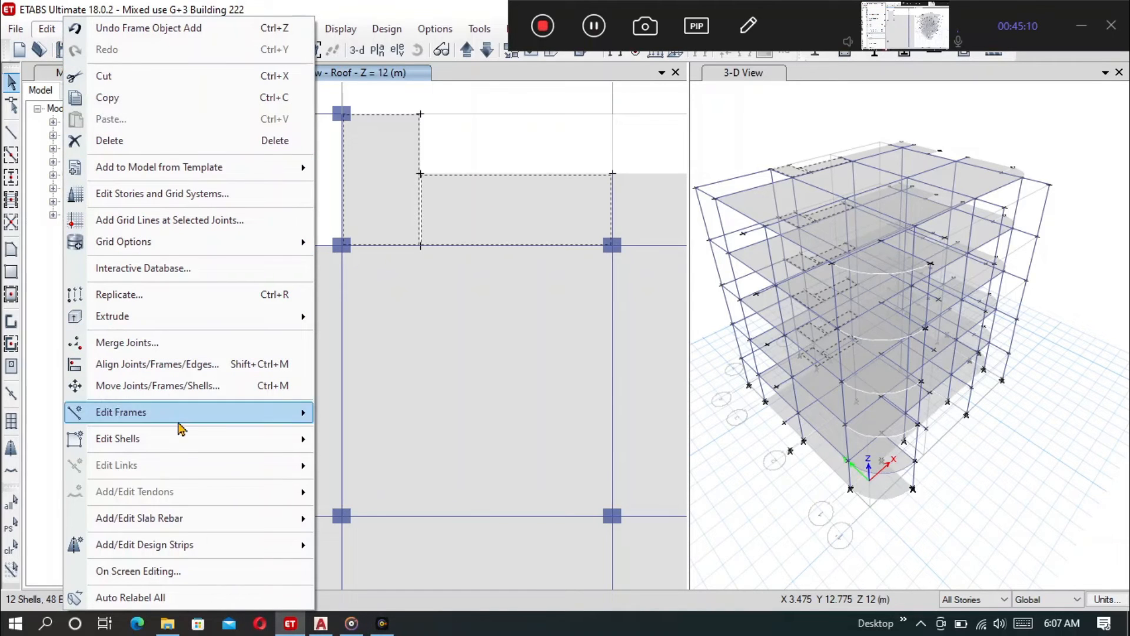
mouse_move(185, 438)
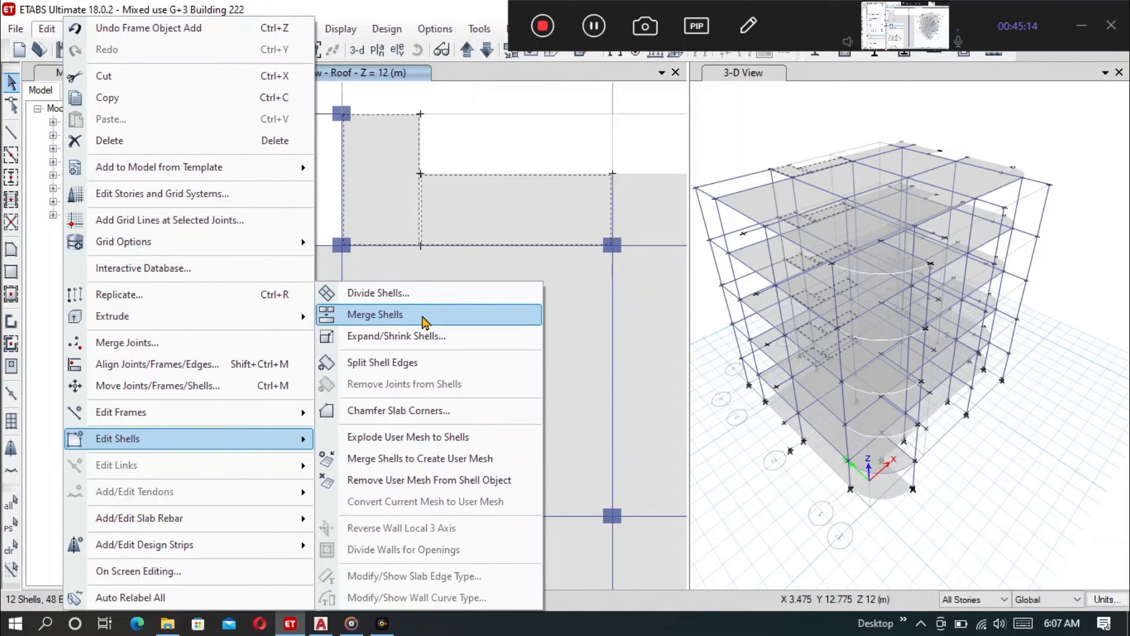
left_click(375, 314)
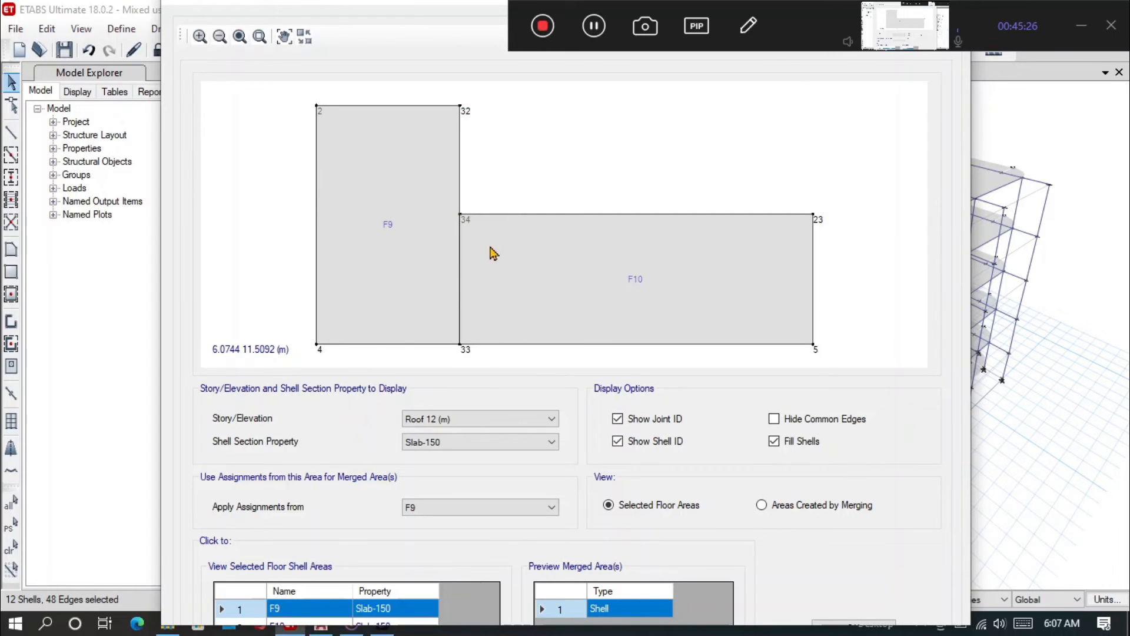
left_click(846, 625)
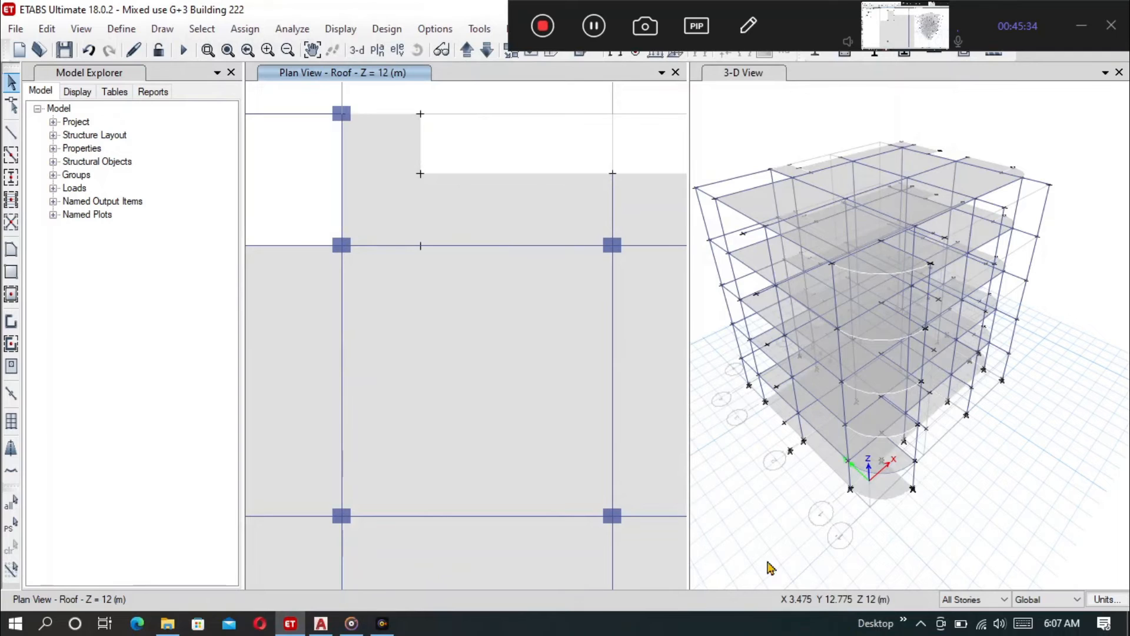
scroll(397, 200, "up", 3)
scroll(412, 207, "down", 3)
left_click(442, 217)
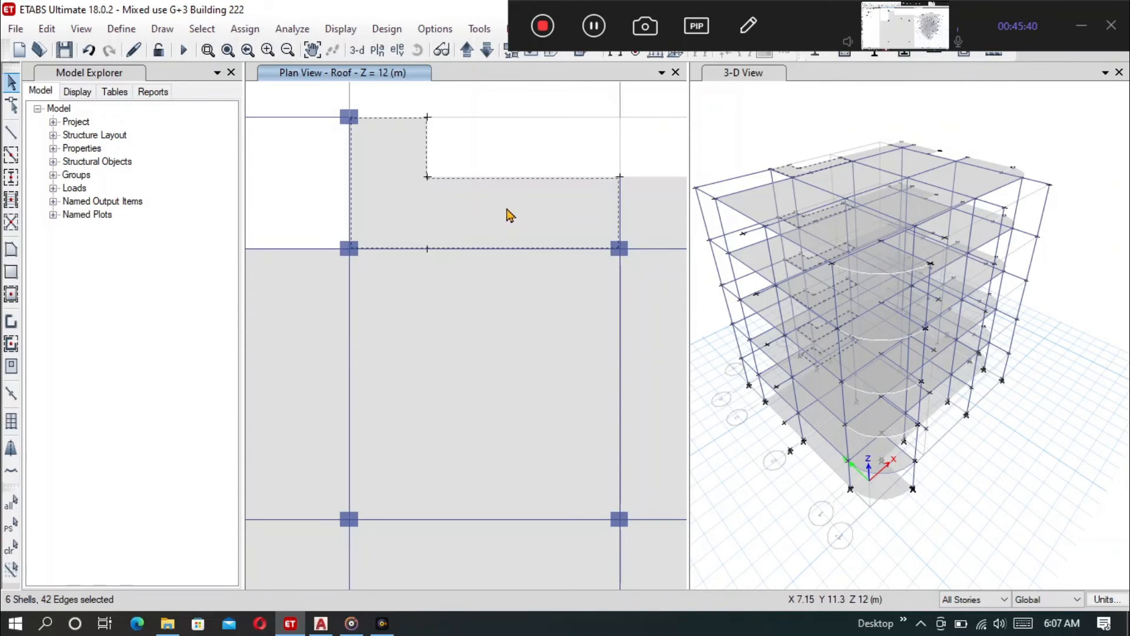
left_click(481, 216)
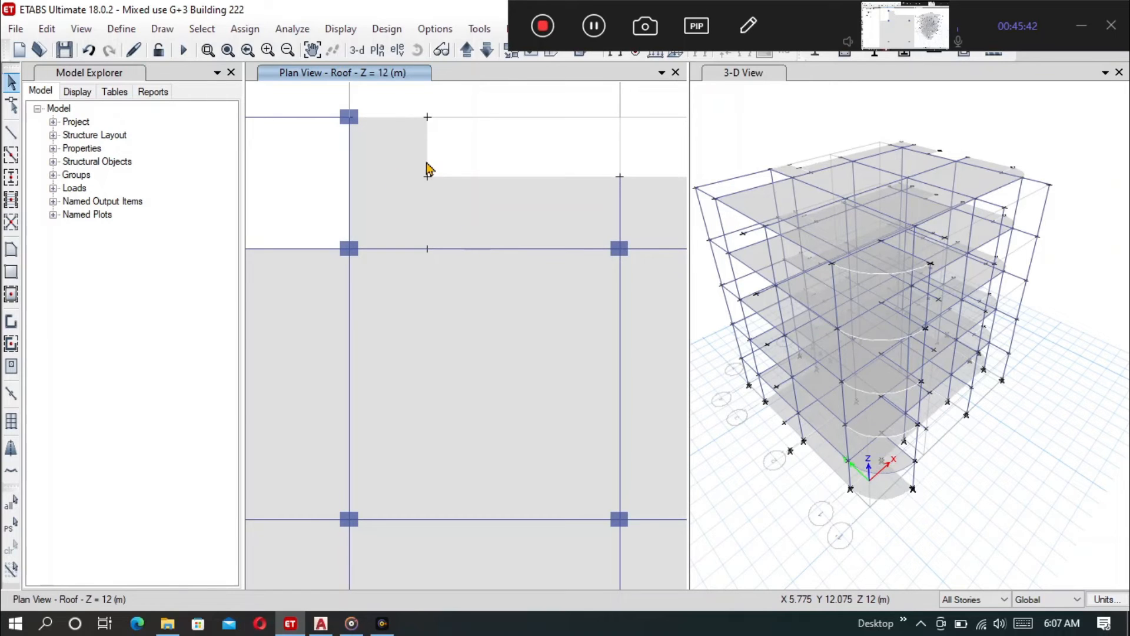
Merge the rectangular and quarter-circle overhang slabs beyond grid D into one shell on all stories
scroll(428, 169, "down", 6)
scroll(494, 227, "up", 6)
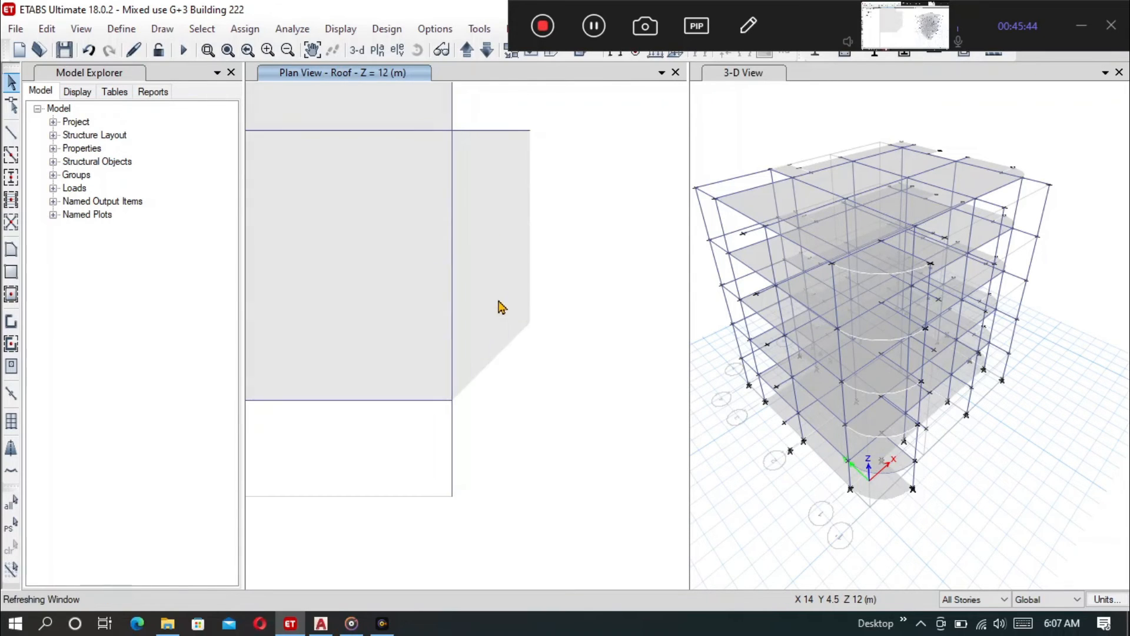
left_click(487, 247)
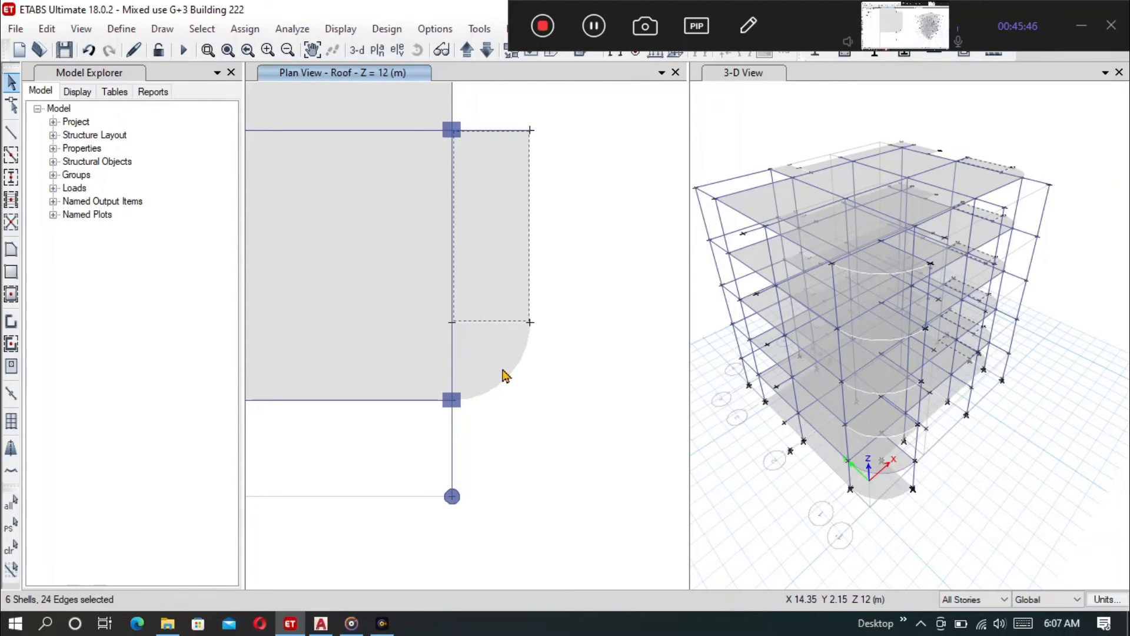
left_click(486, 366)
scroll(556, 371, "down", 3)
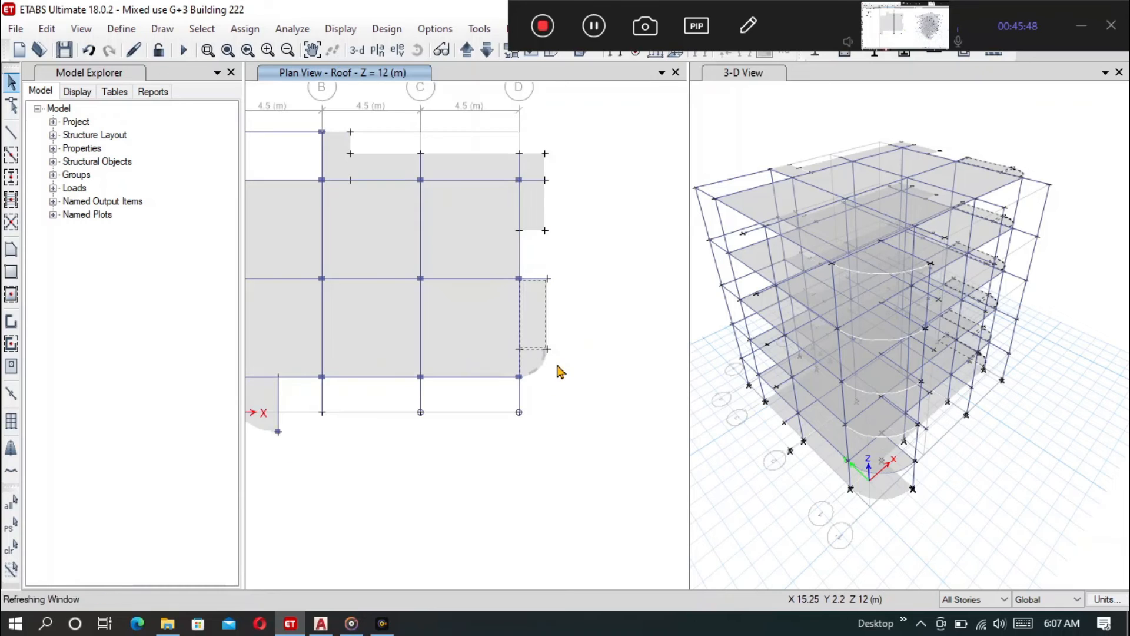
left_click(60, 29)
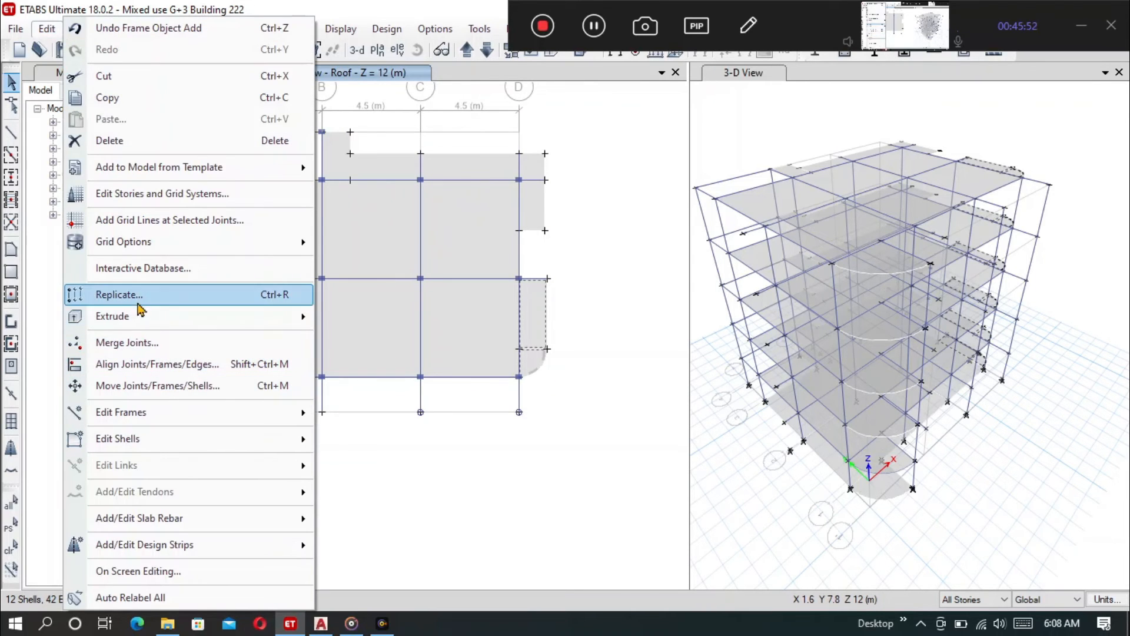
mouse_move(153, 451)
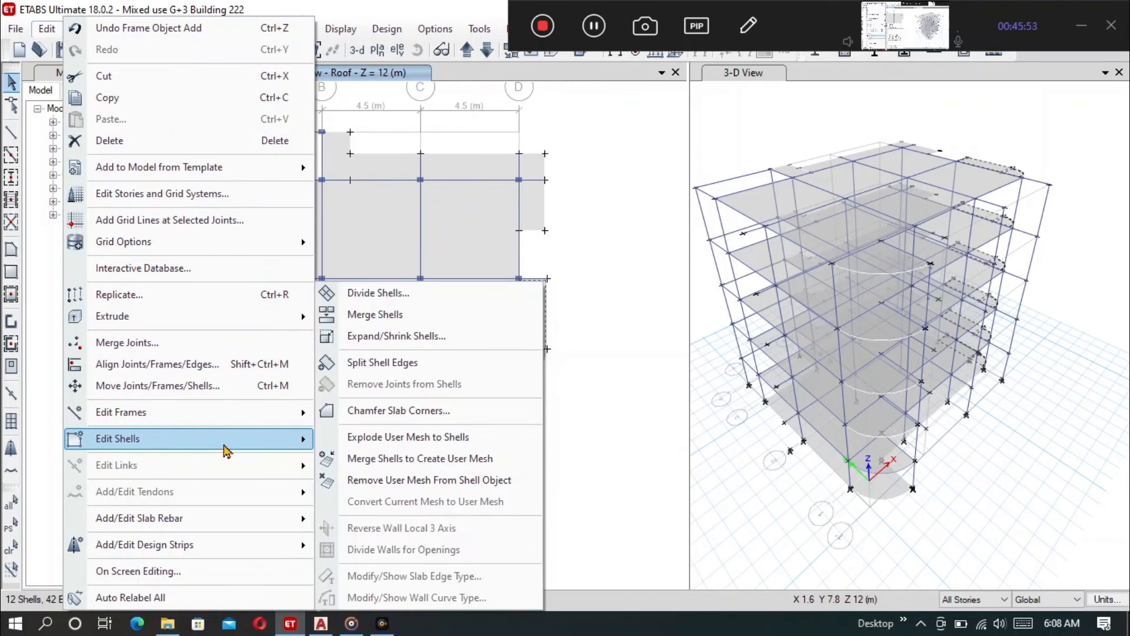
left_click(406, 316)
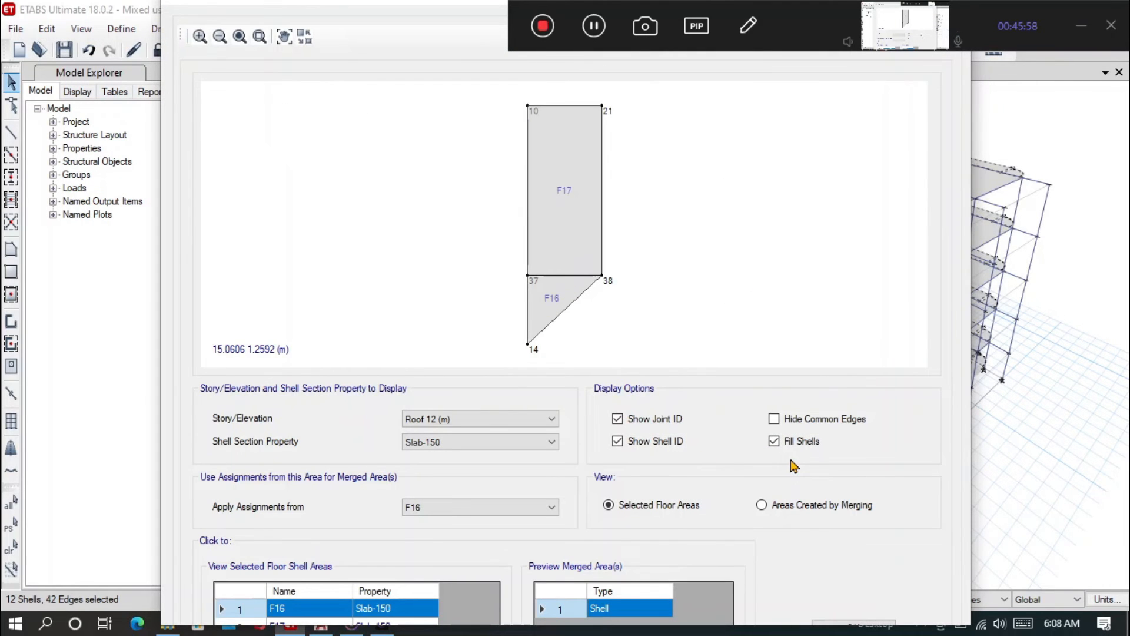
left_click(854, 622)
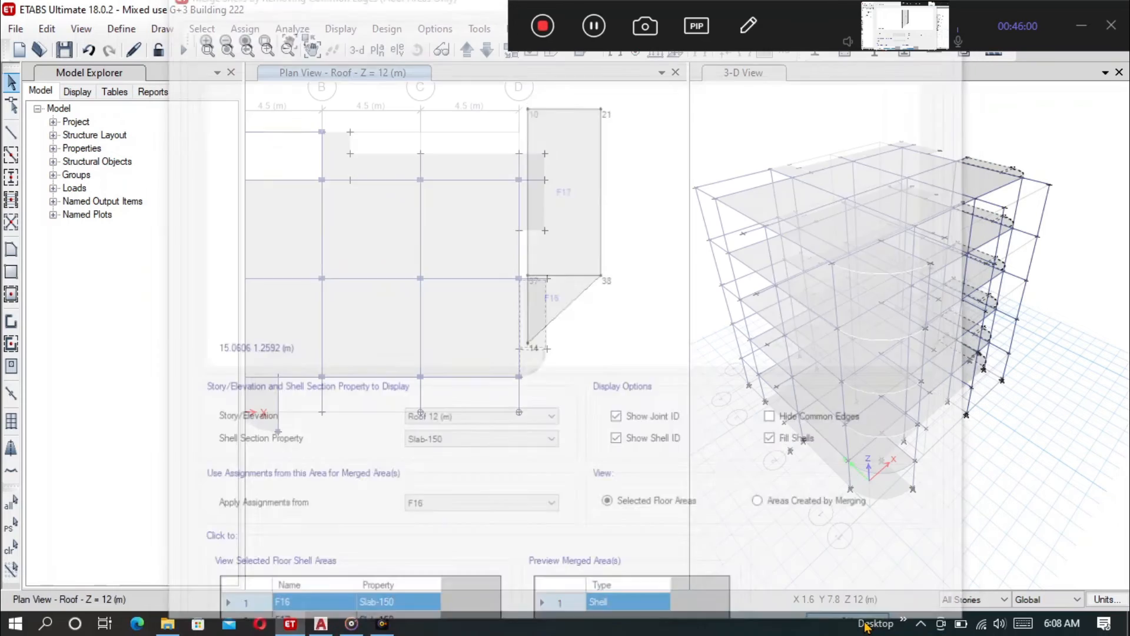
scroll(535, 353, "up", 2)
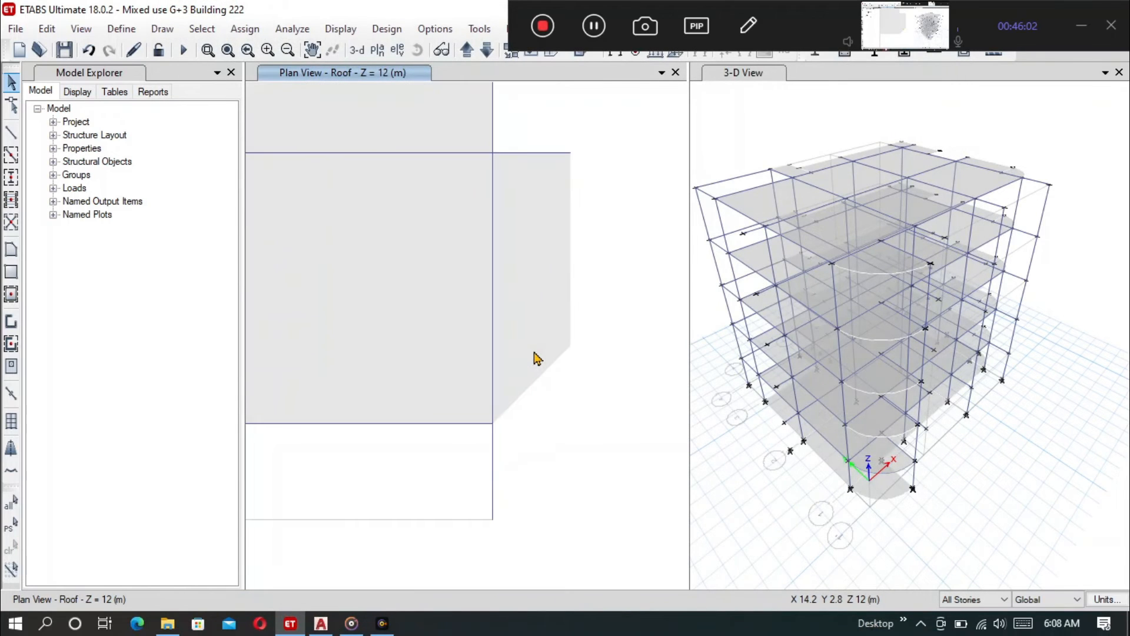
Switch to AutoCAD to examine the ground floor plan and right side elevation for the remaining slab areas, and return to ETABS
scroll(555, 348, "down", 2)
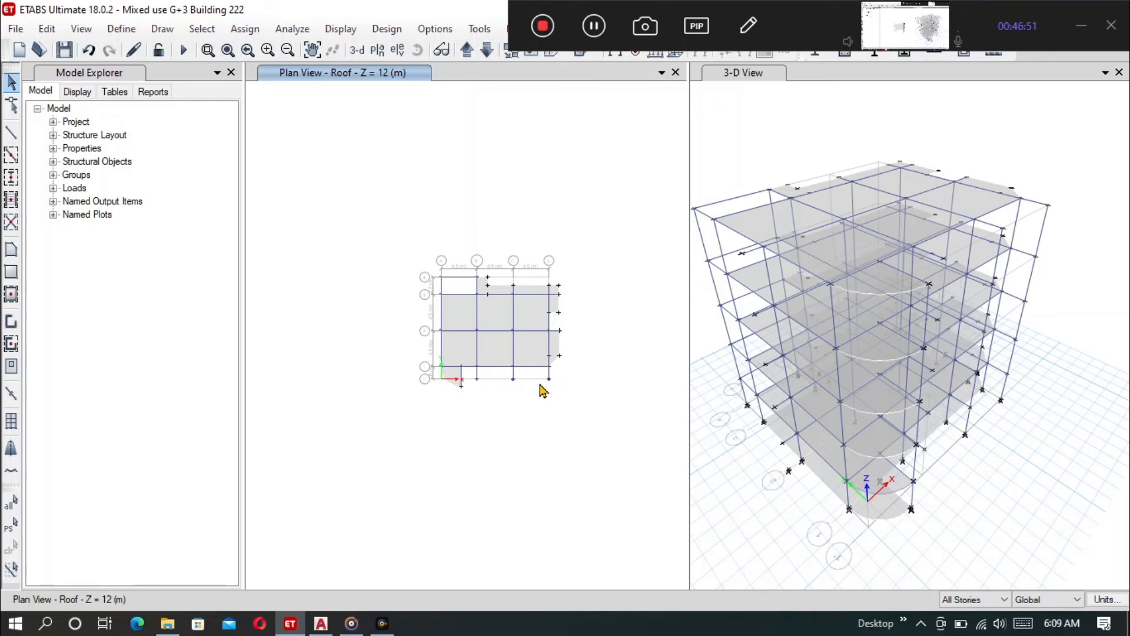
scroll(538, 385, "up", 3)
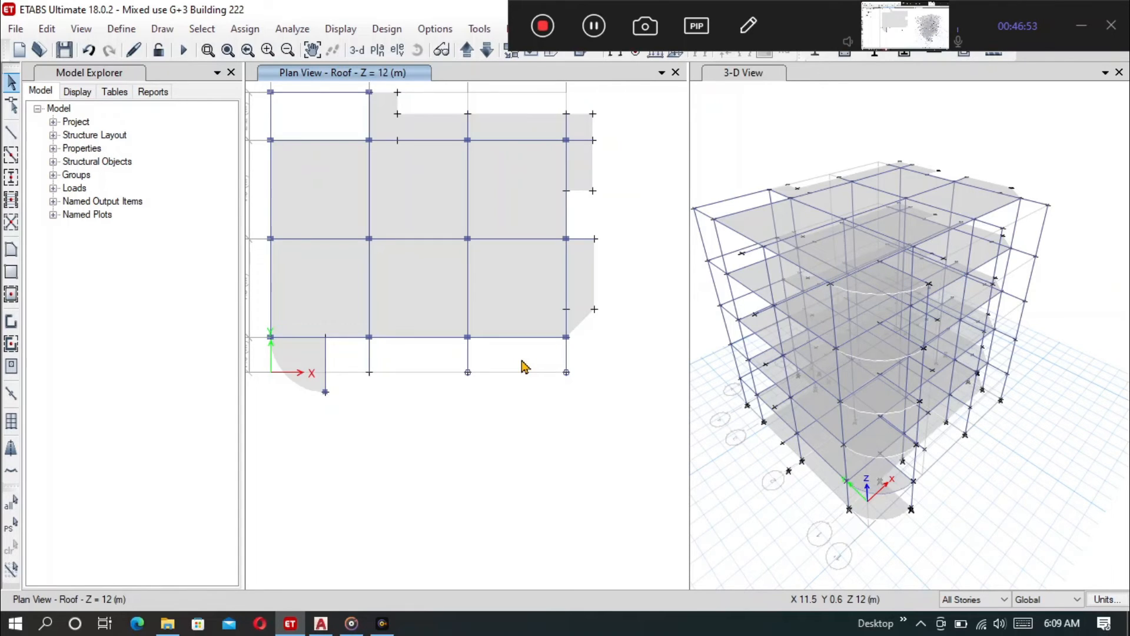
left_click(321, 625)
scroll(376, 347, "down", 3)
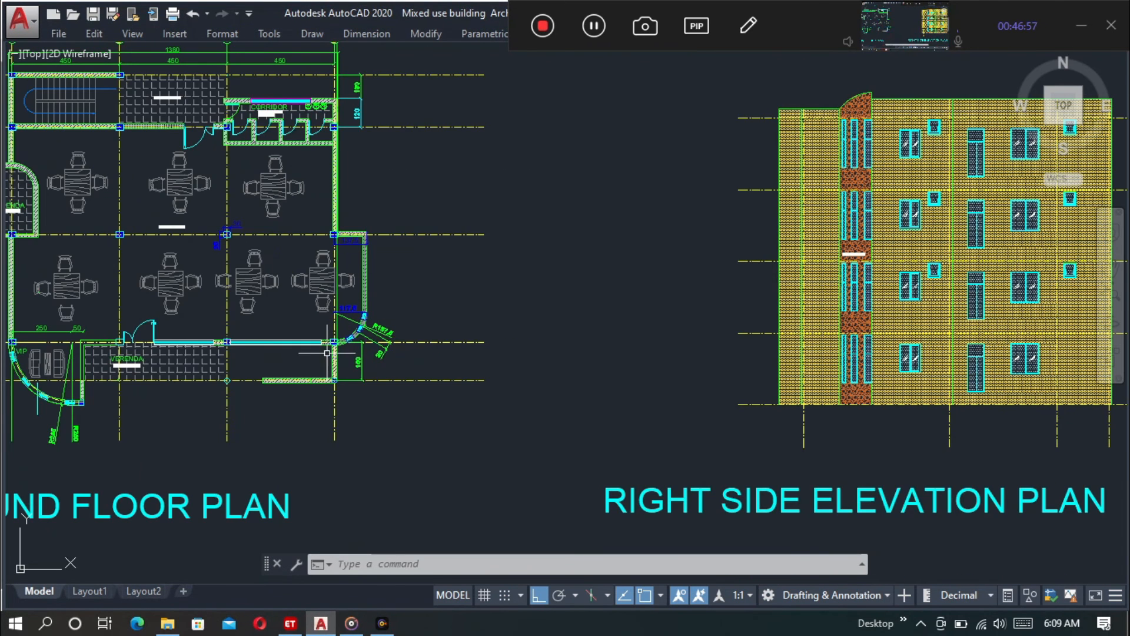
scroll(323, 358, "down", 2)
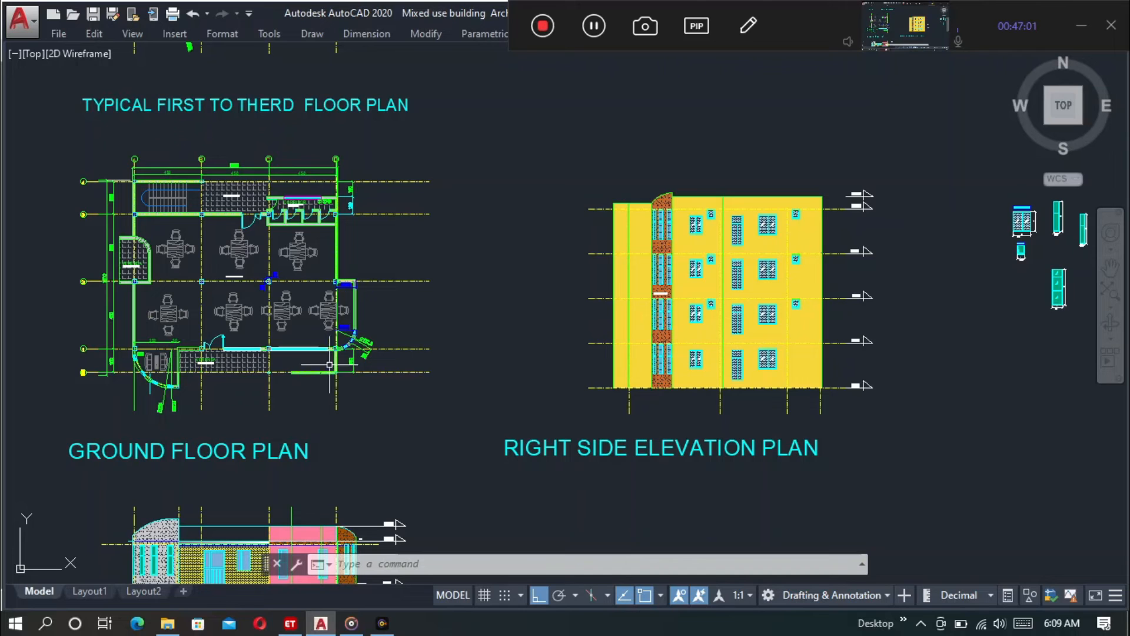
mouse_move(352, 627)
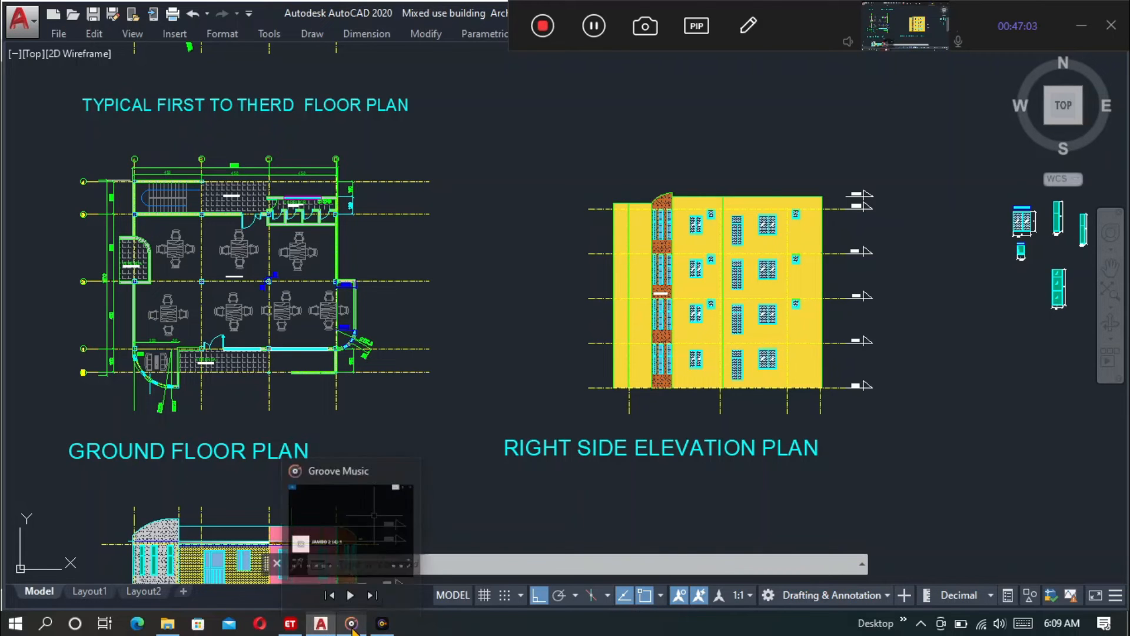
left_click(290, 623)
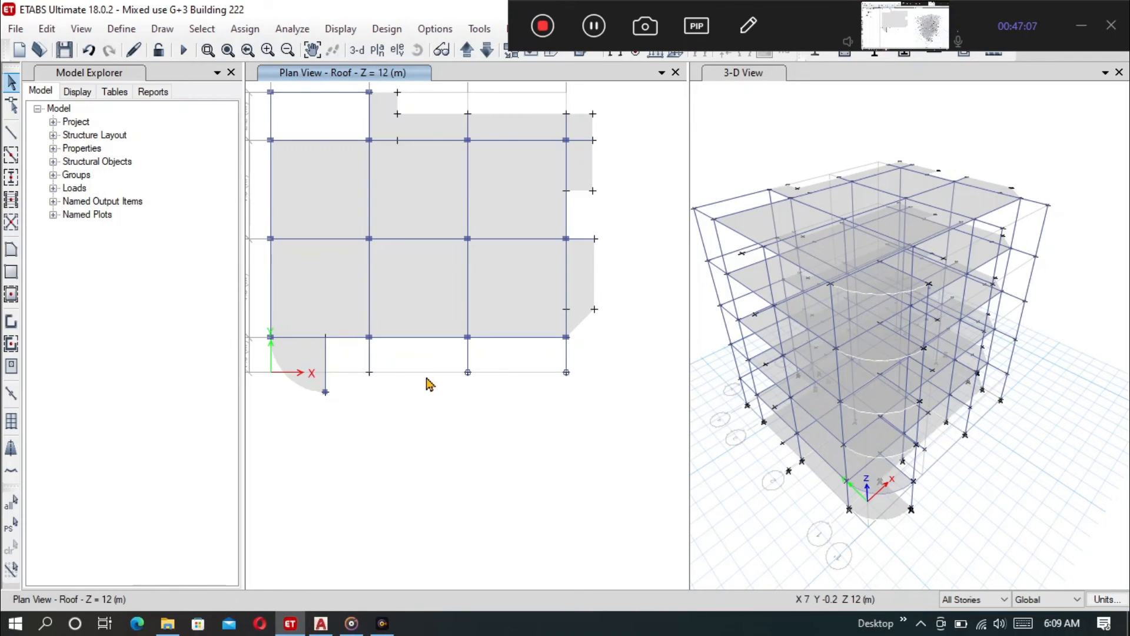
Draw a straight-edged Slab-150 floor area between grids C and D, from grid 1 to grid 1', on all stories
left_click(12, 257)
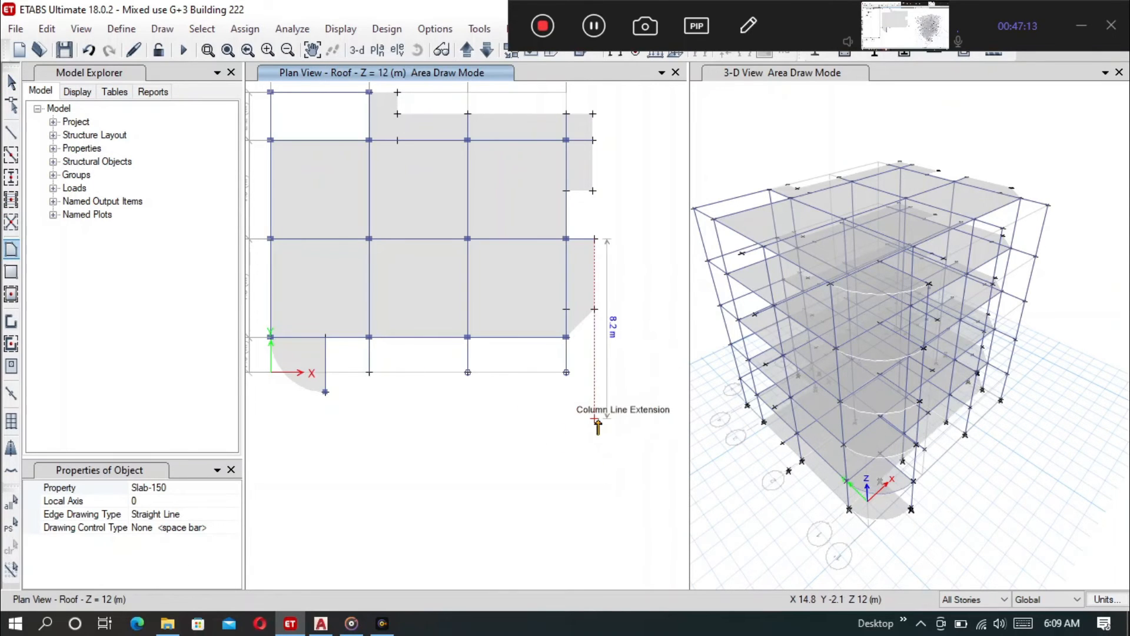
left_click(565, 338)
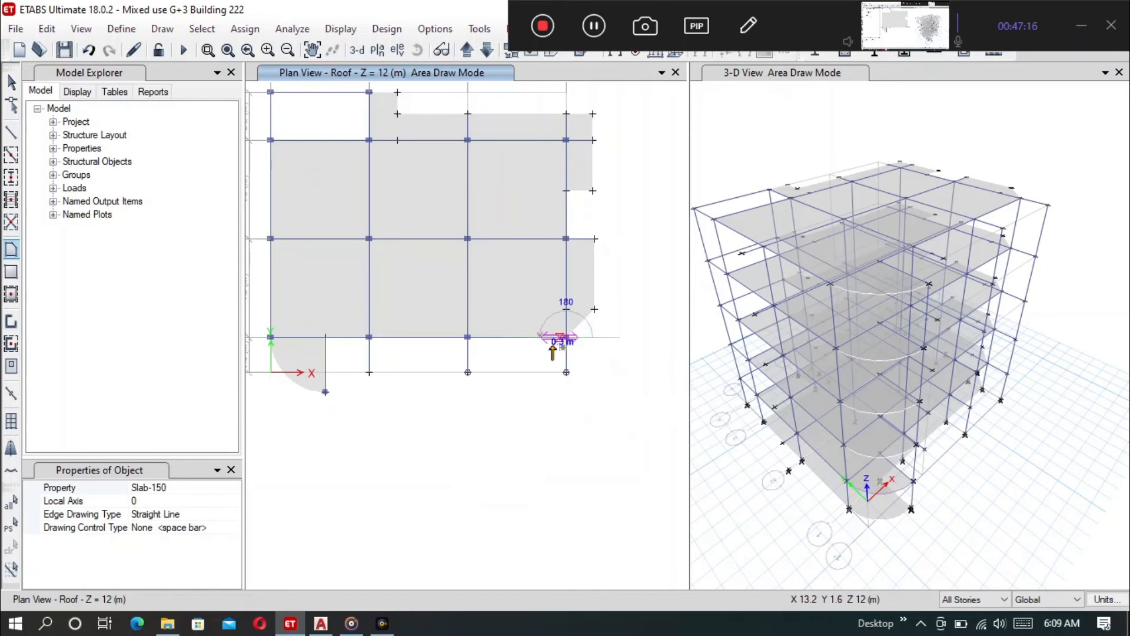
left_click(566, 373)
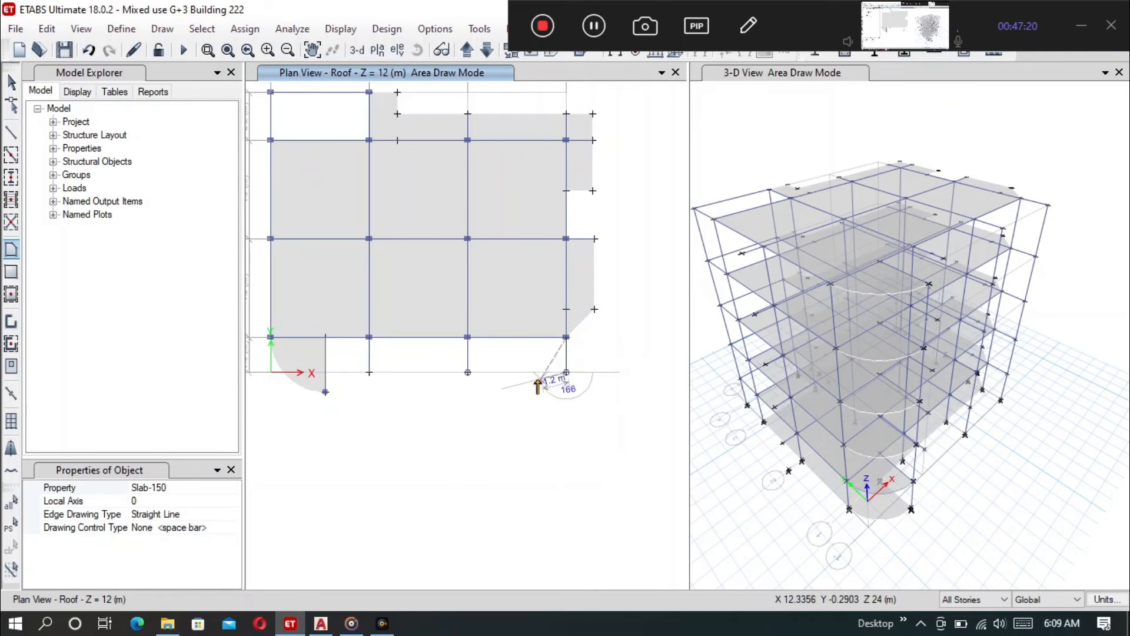
left_click(468, 372)
left_click(467, 338)
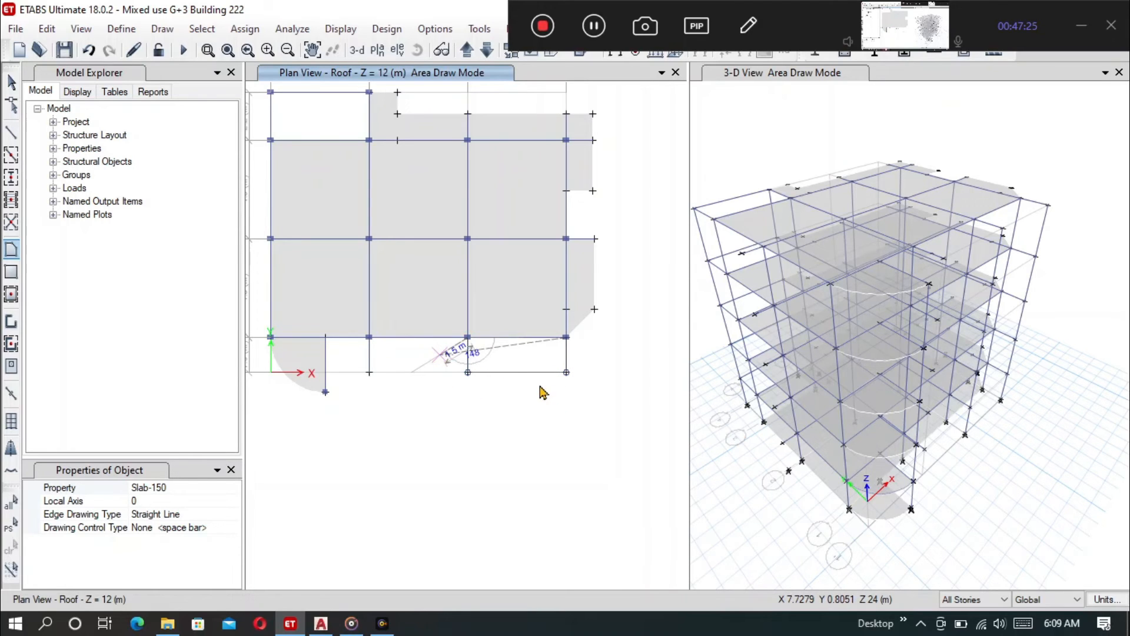
key("Return")
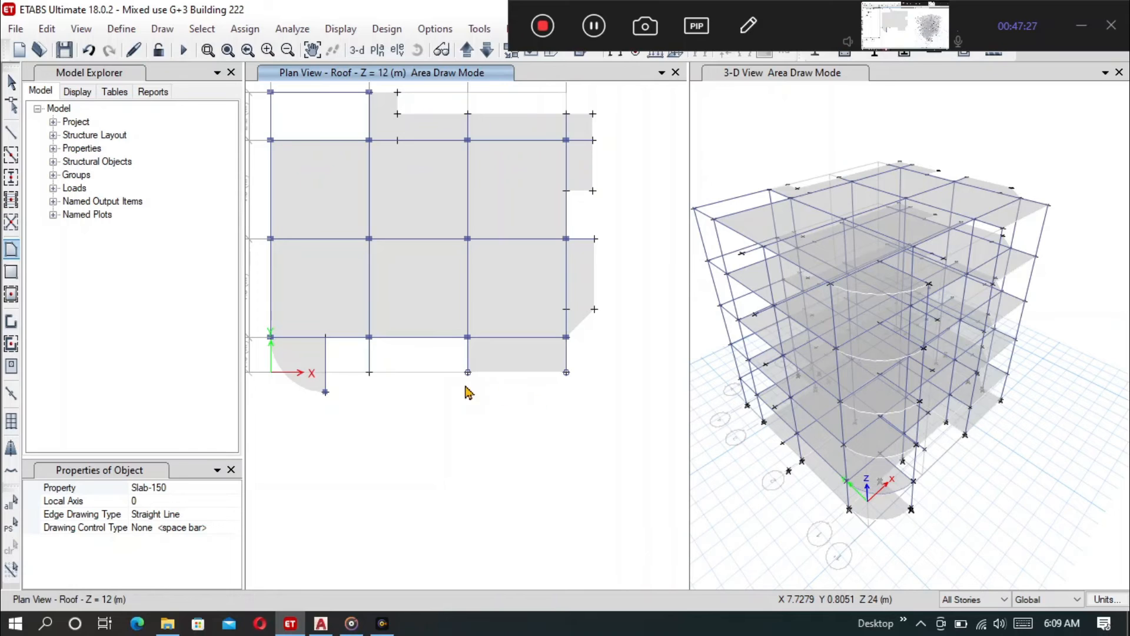
Draw a Slab-150 floor area between grids B and C, from grid 1 to grid 1', on all stories
scroll(462, 384, "up", 4)
scroll(487, 382, "down", 4)
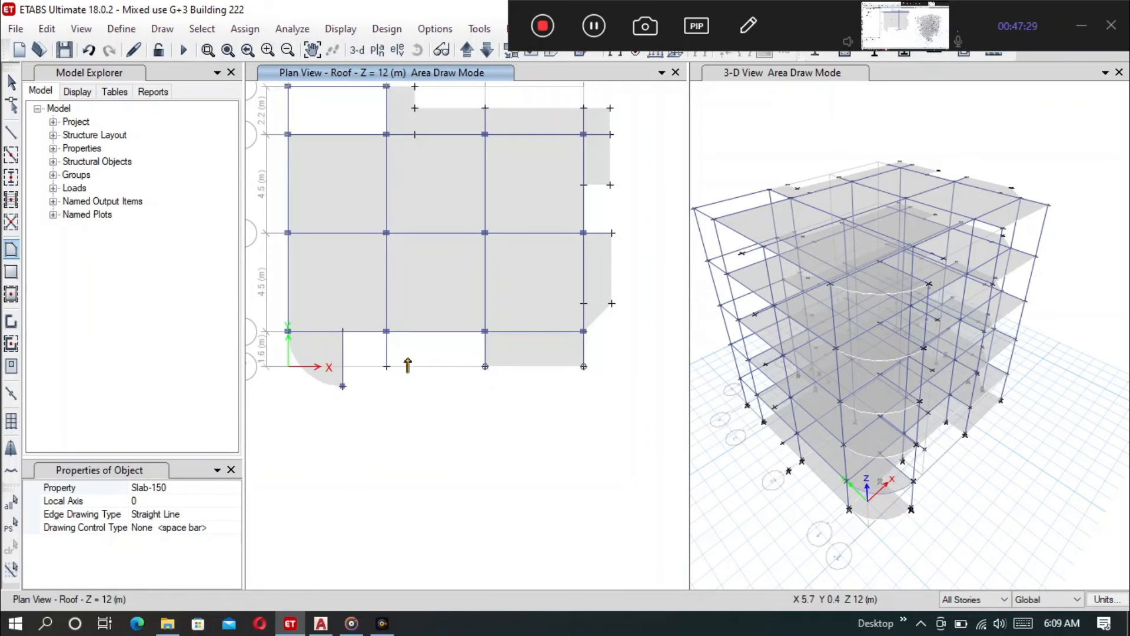
left_click(485, 367)
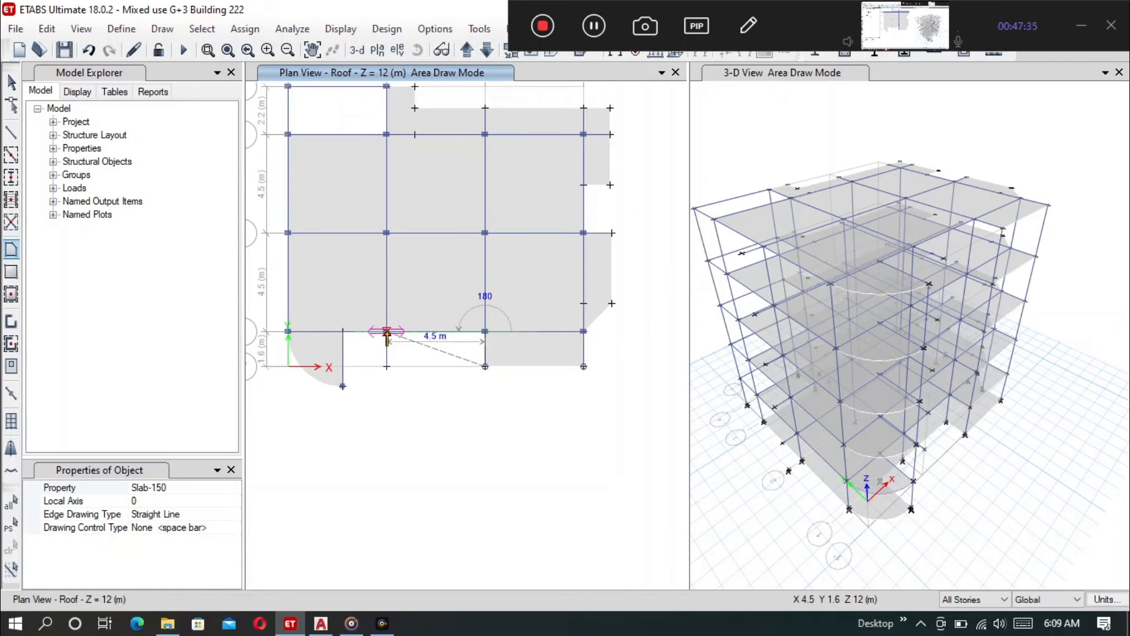
left_click(386, 369)
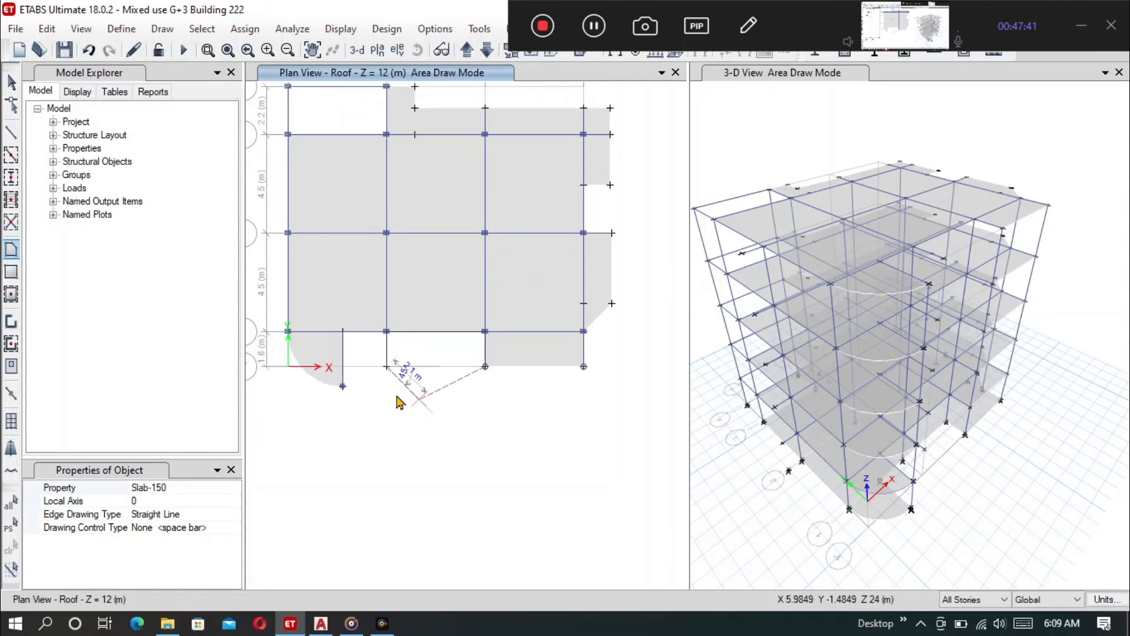
key("Return")
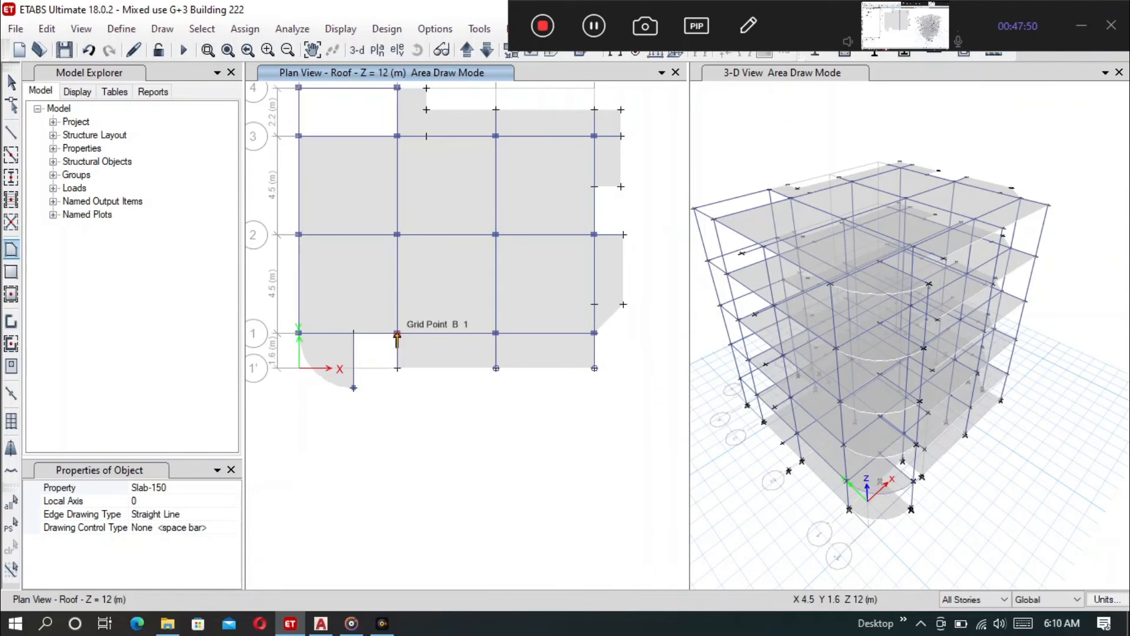
Draw a Slab-150 floor area about 2 m wide between the quarter-circle slab and grid B, from grid 1 to grid 1'
left_click(397, 332)
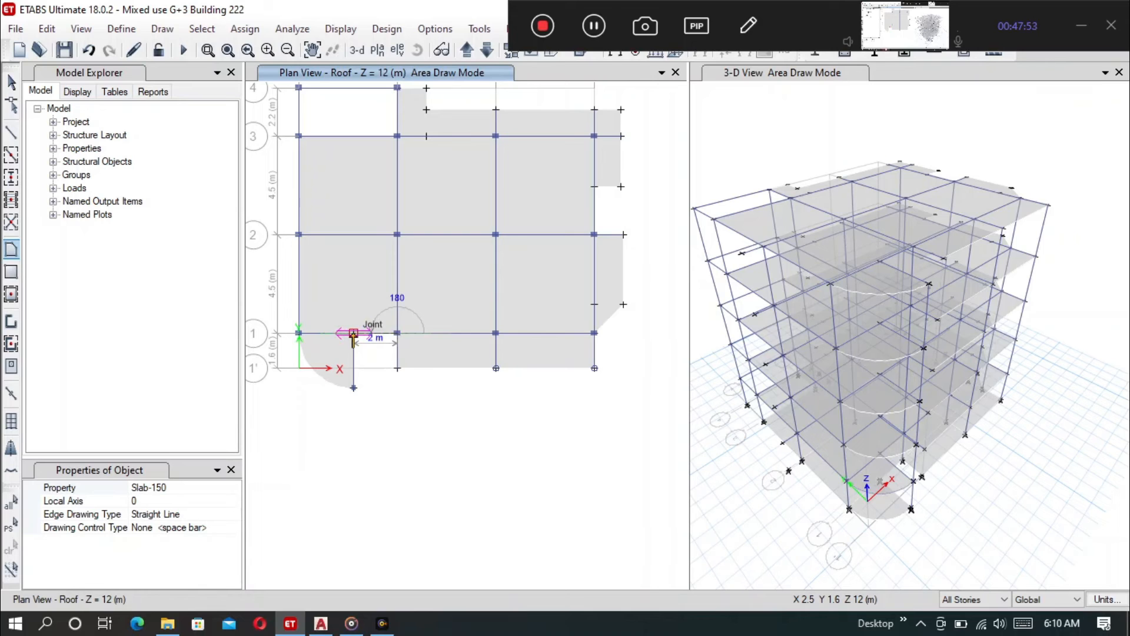
left_click(353, 333)
left_click(353, 369)
left_click(397, 369)
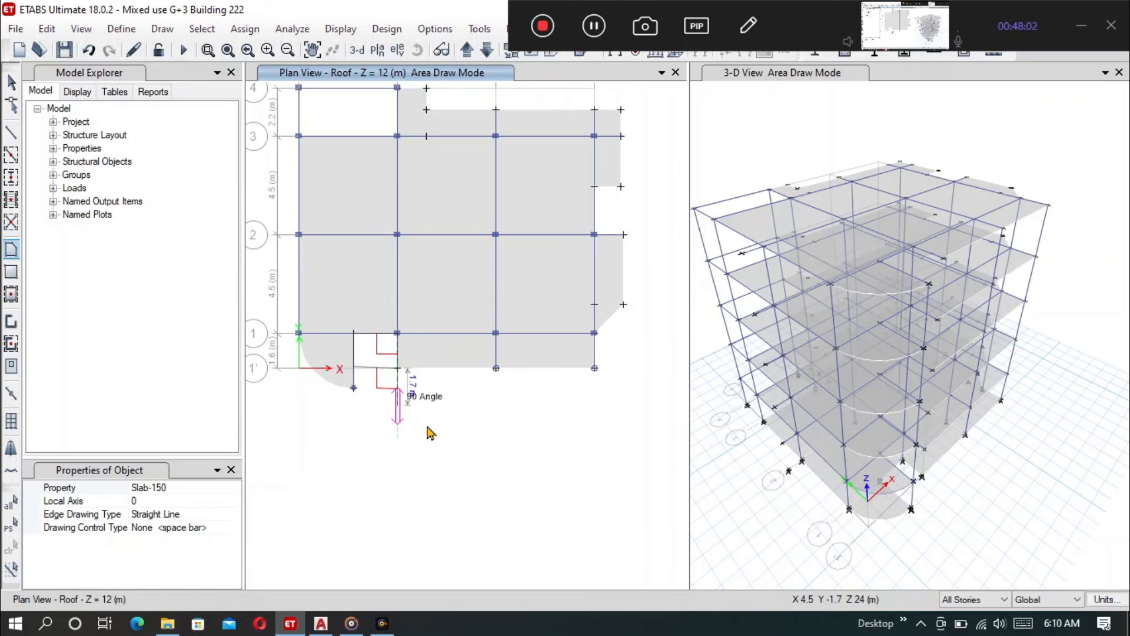
key("Return")
scroll(406, 358, "down", 2)
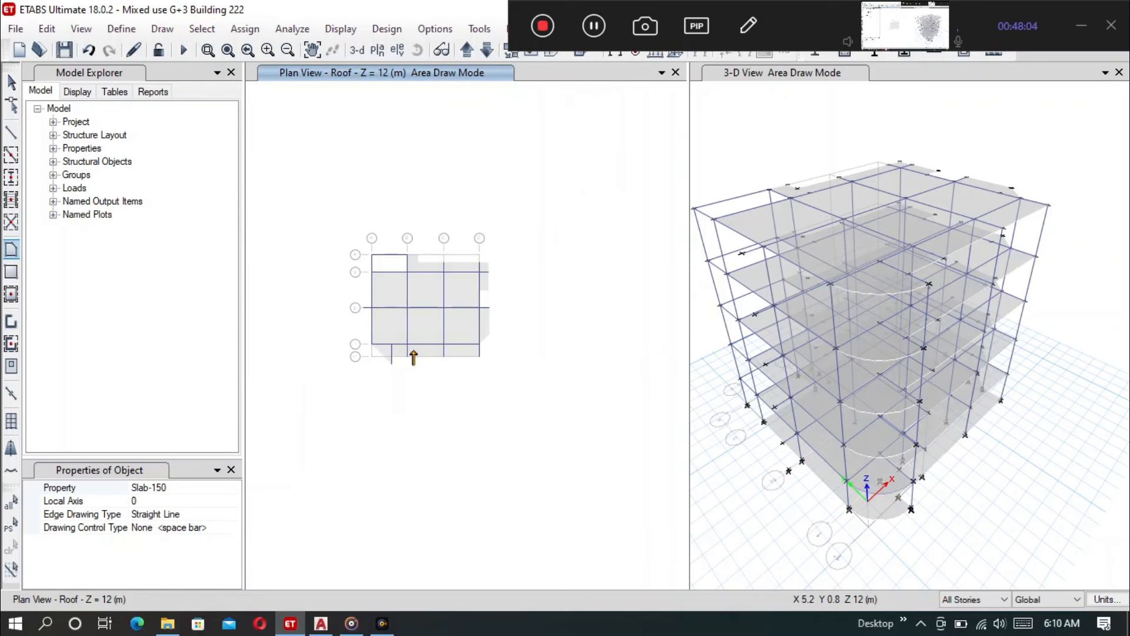
scroll(404, 358, "up", 5)
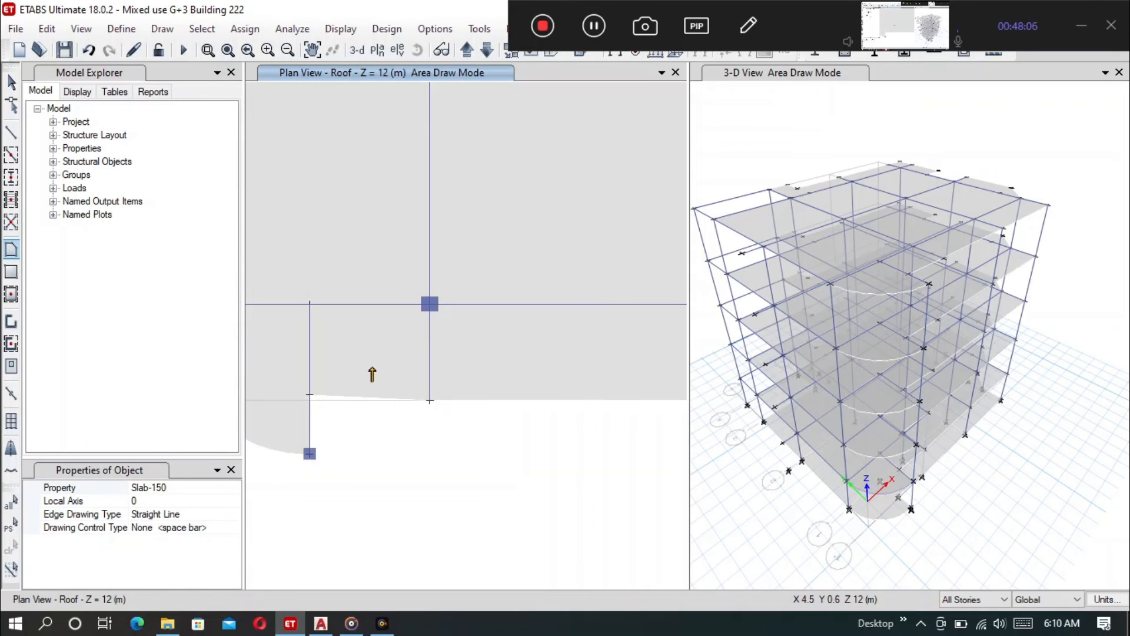
scroll(595, 389, "down", 3)
scroll(545, 306, "up", 4)
scroll(523, 365, "down", 3)
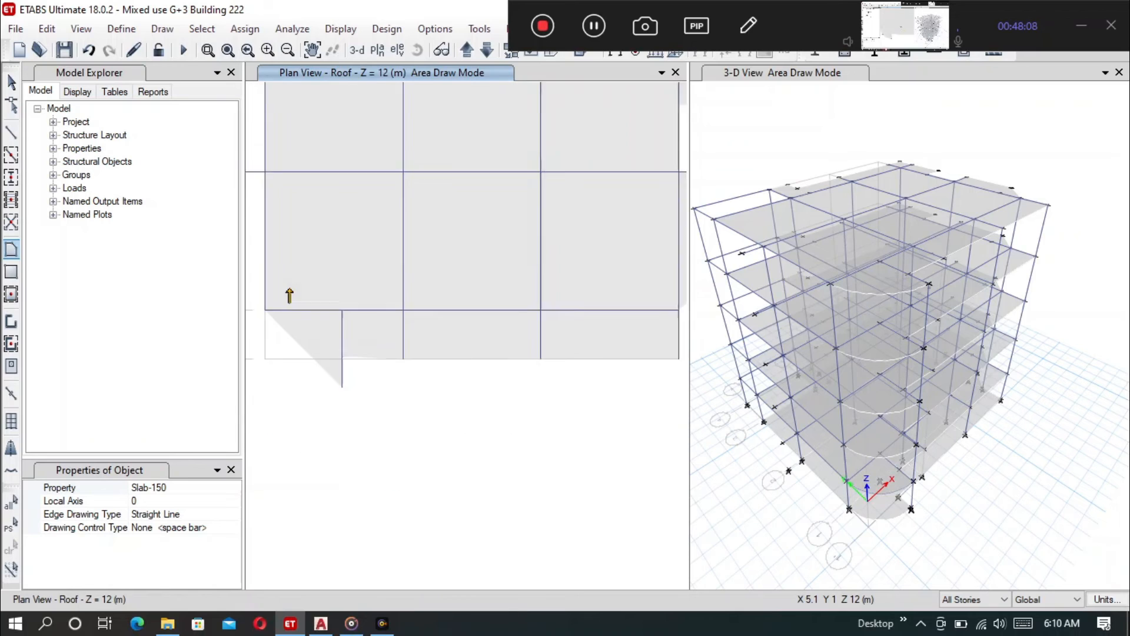
scroll(290, 295, "up", 2)
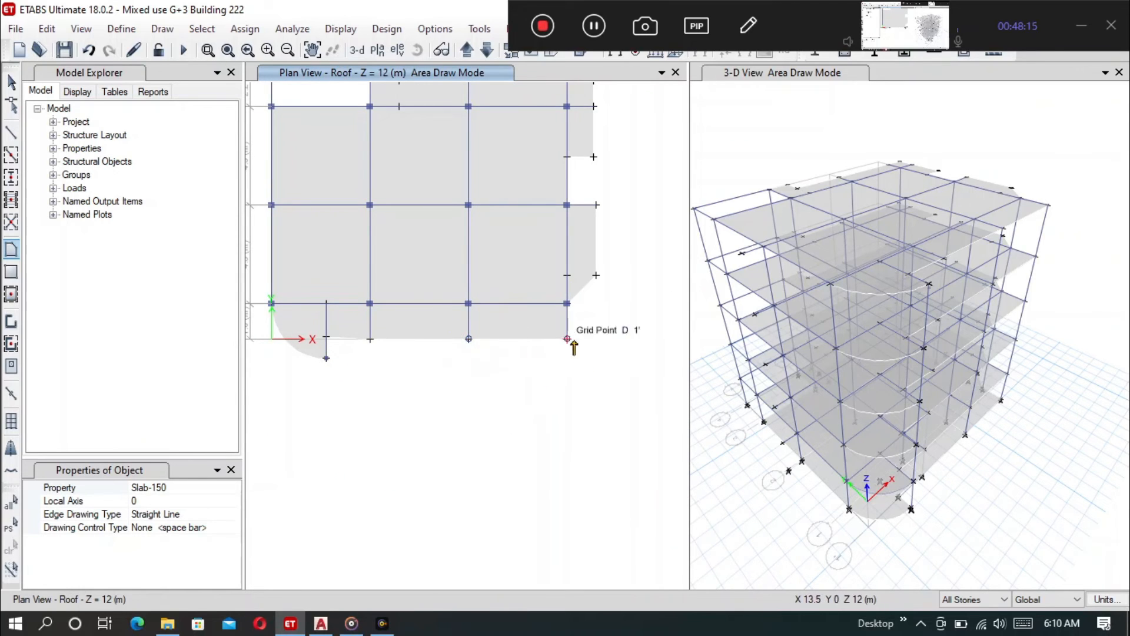
middle_click_drag(383, 229, 445, 331)
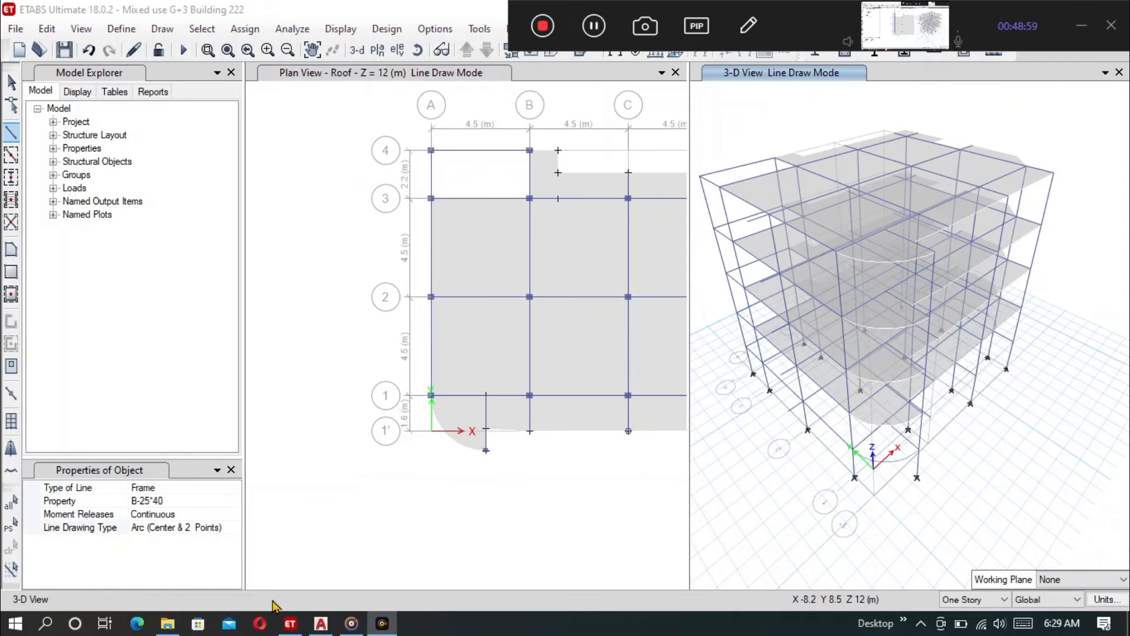
Switch to AutoCAD and examine the length of the veranda beside grid A, between grids 2 and 3, on the ground floor plan
left_click(321, 623)
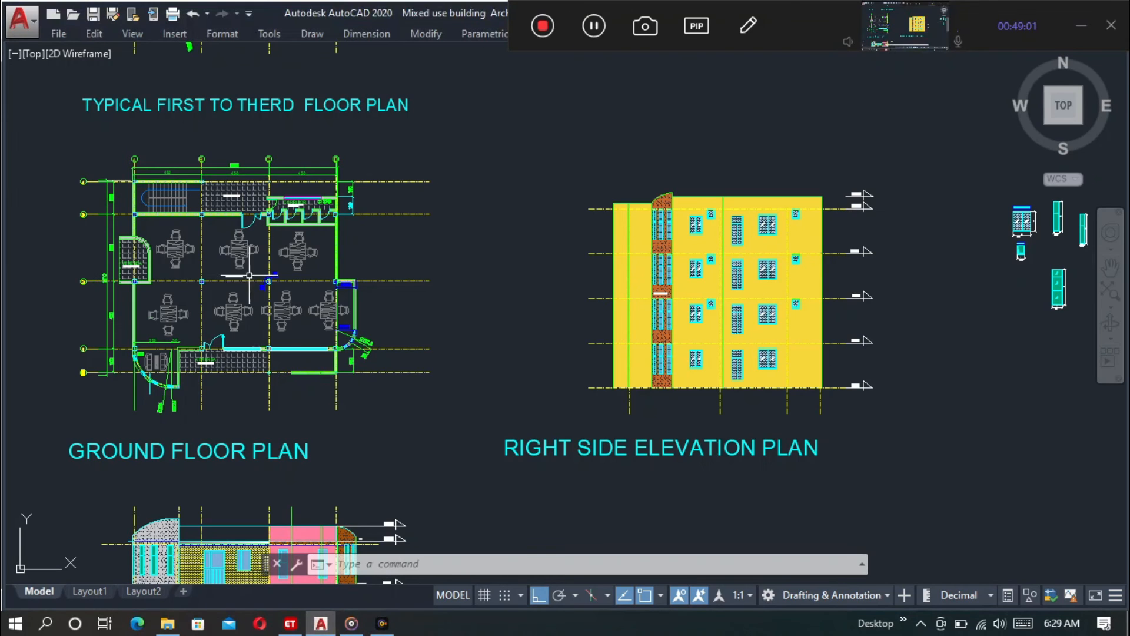
scroll(126, 246, "up", 4)
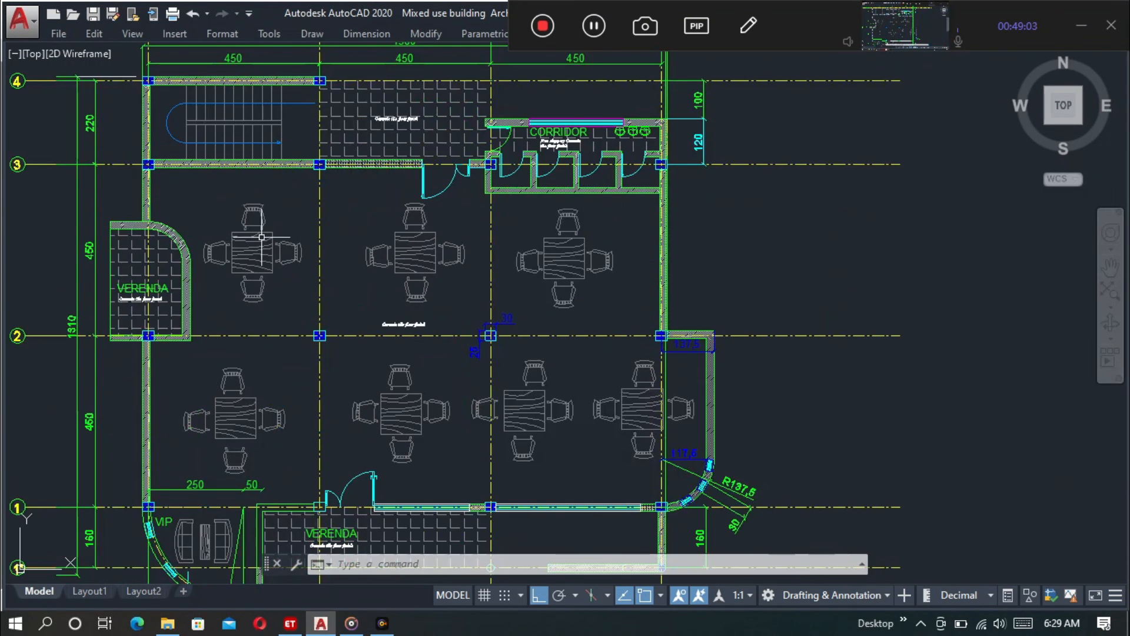
scroll(262, 238, "down", 4)
scroll(210, 259, "up", 4)
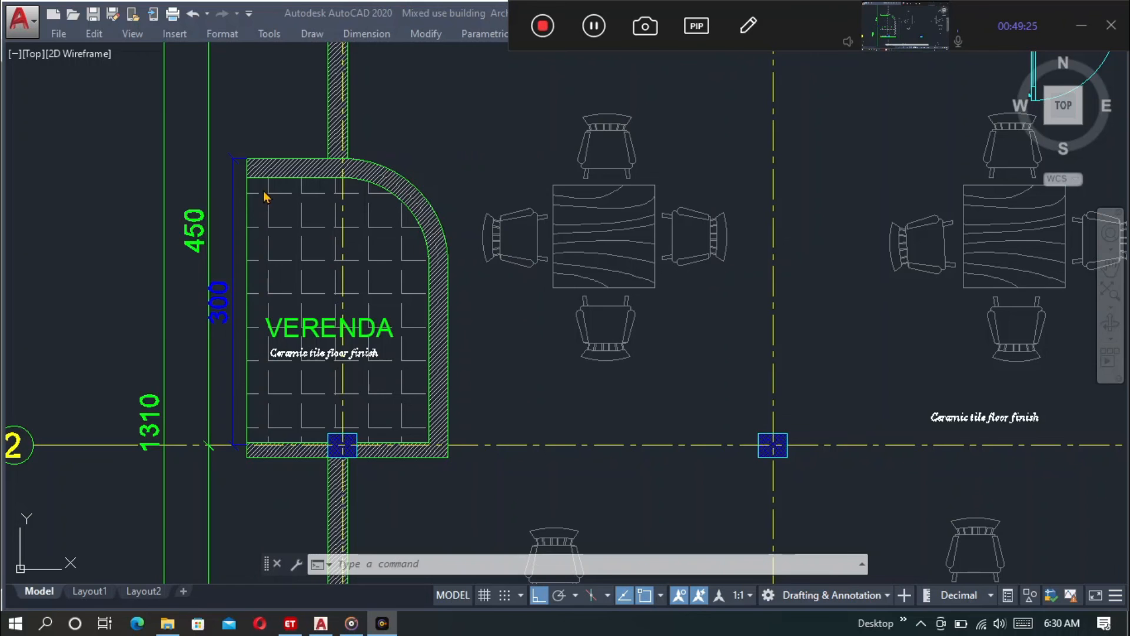
scroll(251, 169, "down", 5)
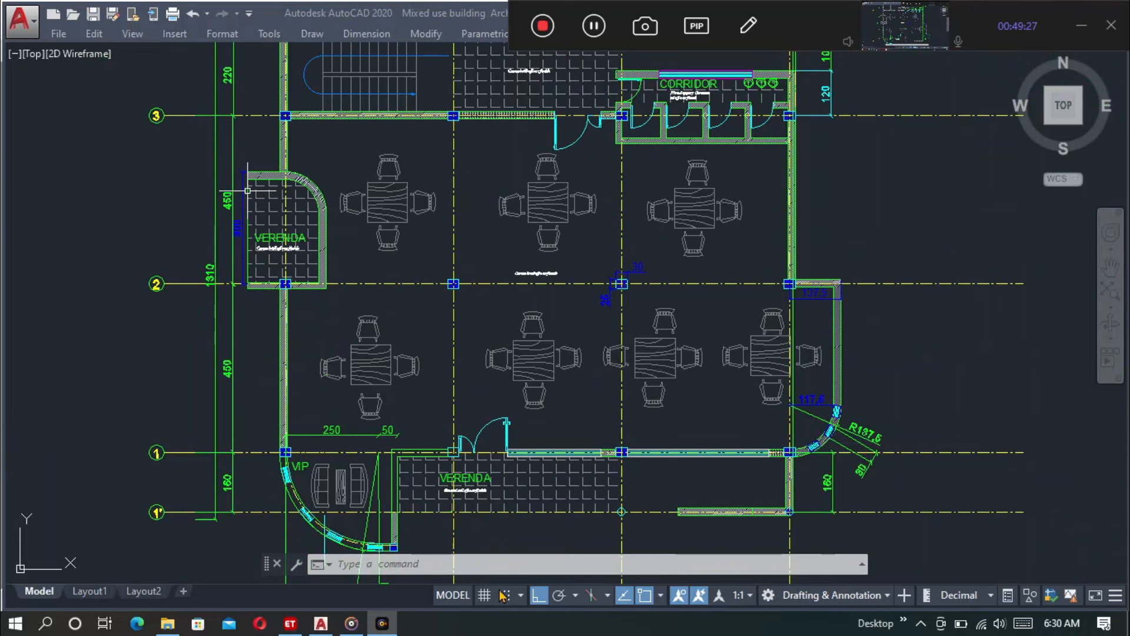
Return to ETABS to examine the joint outside grid A on grid 2, and compare it with the veranda plan in AutoCAD
left_click(289, 627)
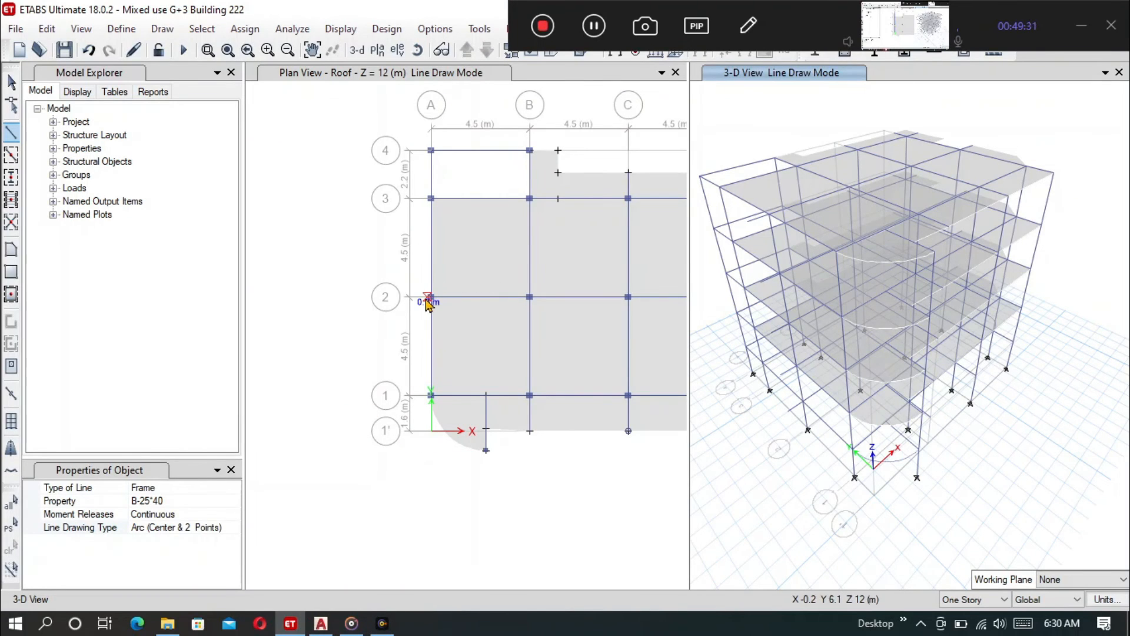
scroll(430, 305, "up", 4)
scroll(436, 310, "down", 5)
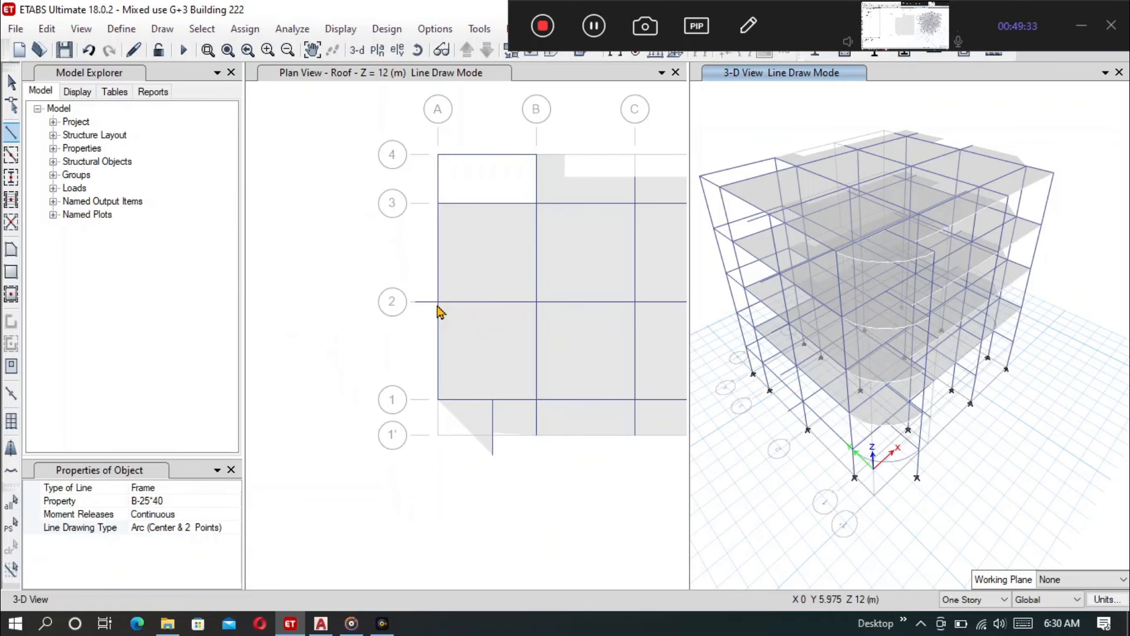
scroll(424, 310, "up", 1)
scroll(421, 301, "up", 4)
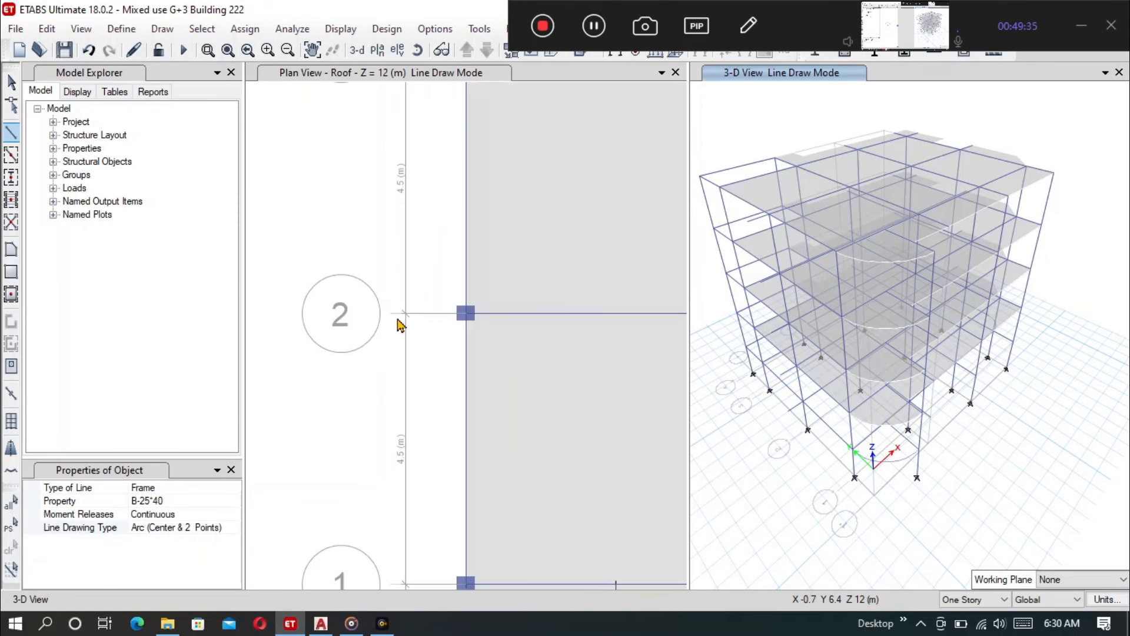
scroll(399, 323, "down", 4)
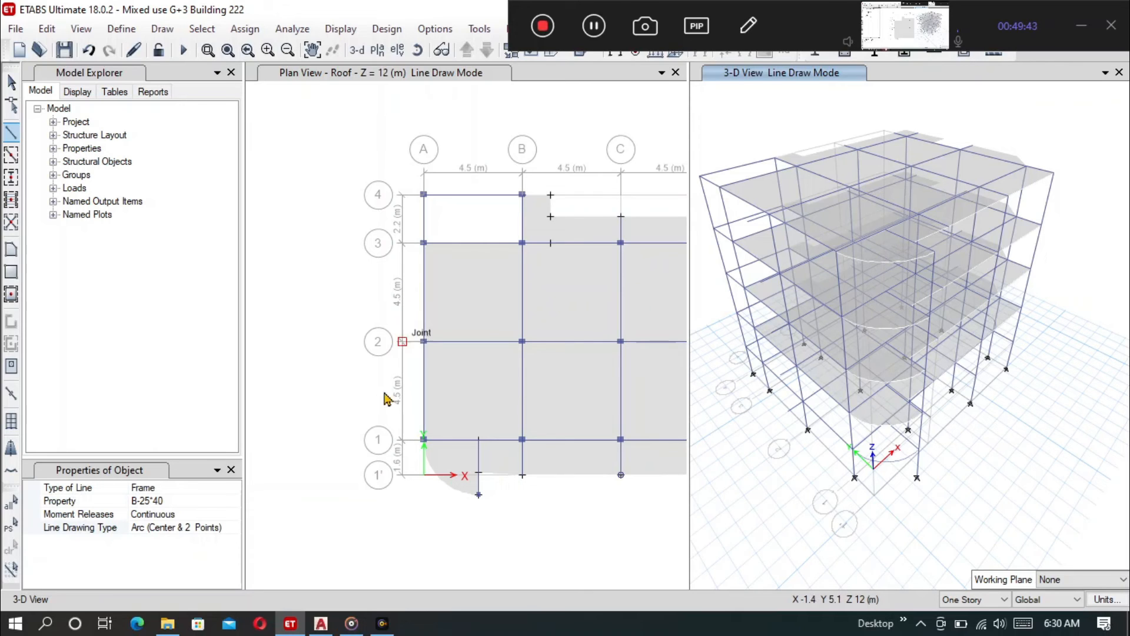
left_click(318, 622)
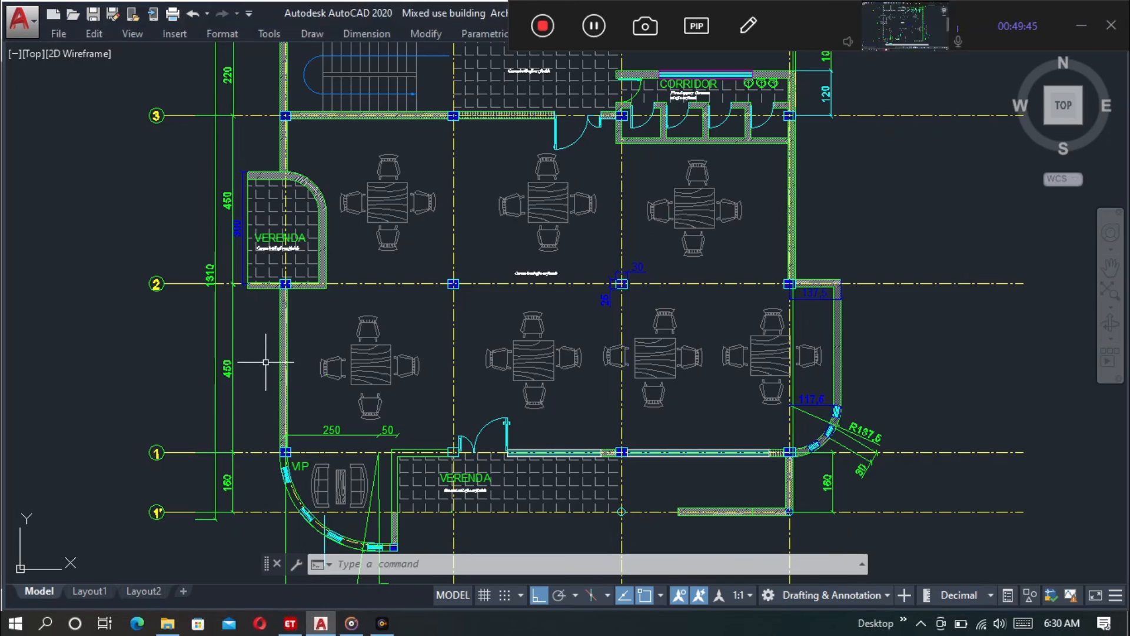
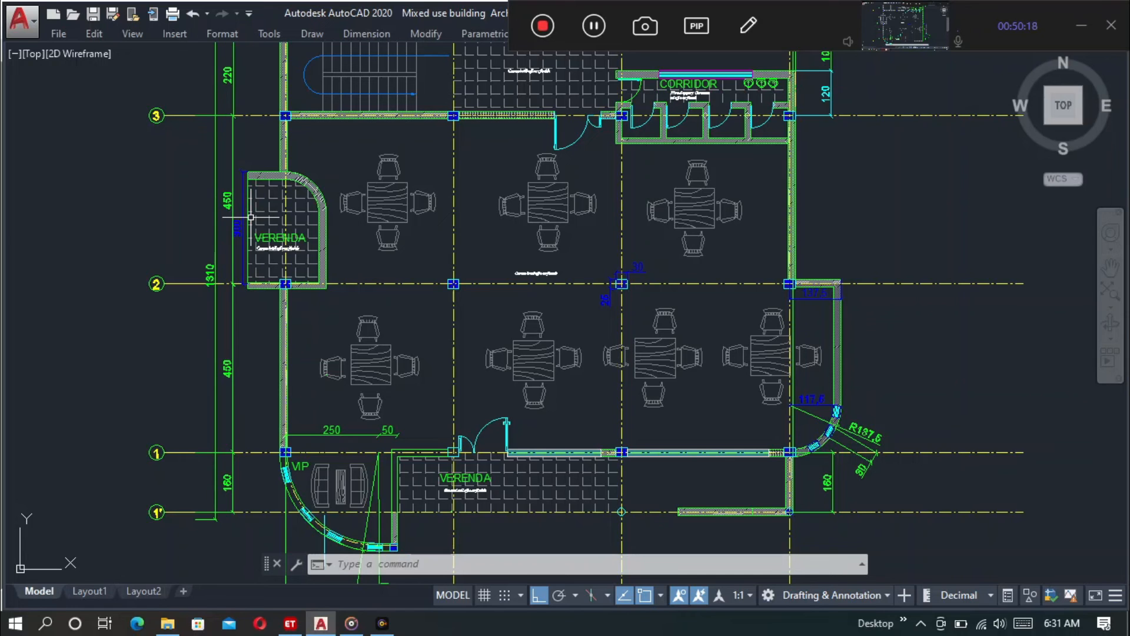
Back in ETABS, draw joints on all stories with a 3000 mm Y offset from the outer joint on grid 2 and from grid point A-2
left_click(290, 623)
scroll(415, 444, "up", 3)
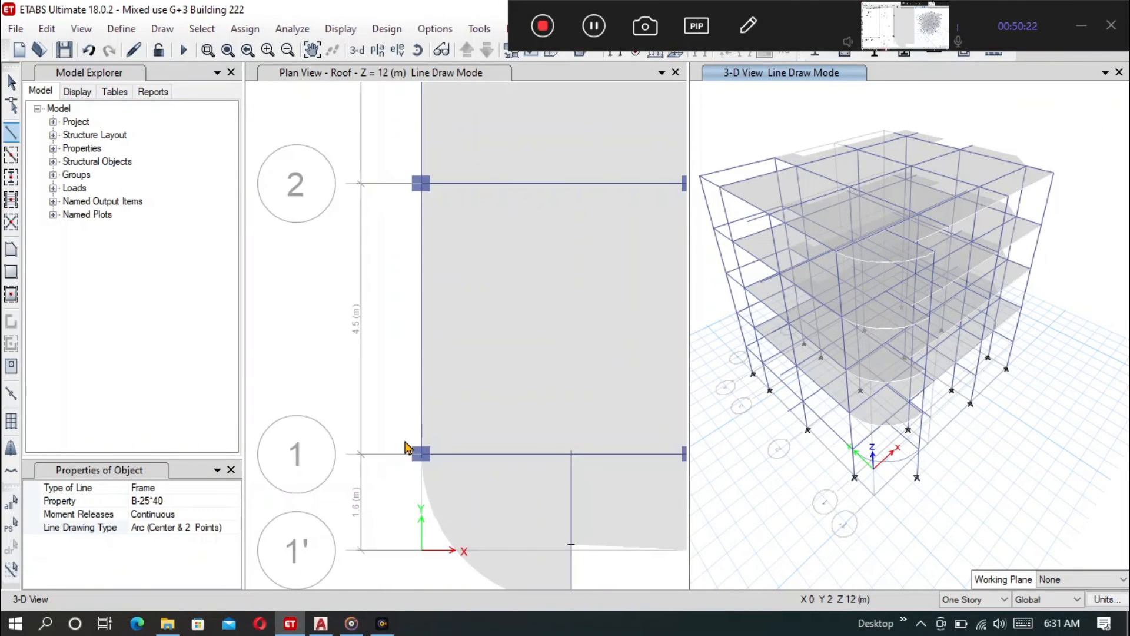
scroll(421, 348, "down", 3)
scroll(416, 335, "up", 3)
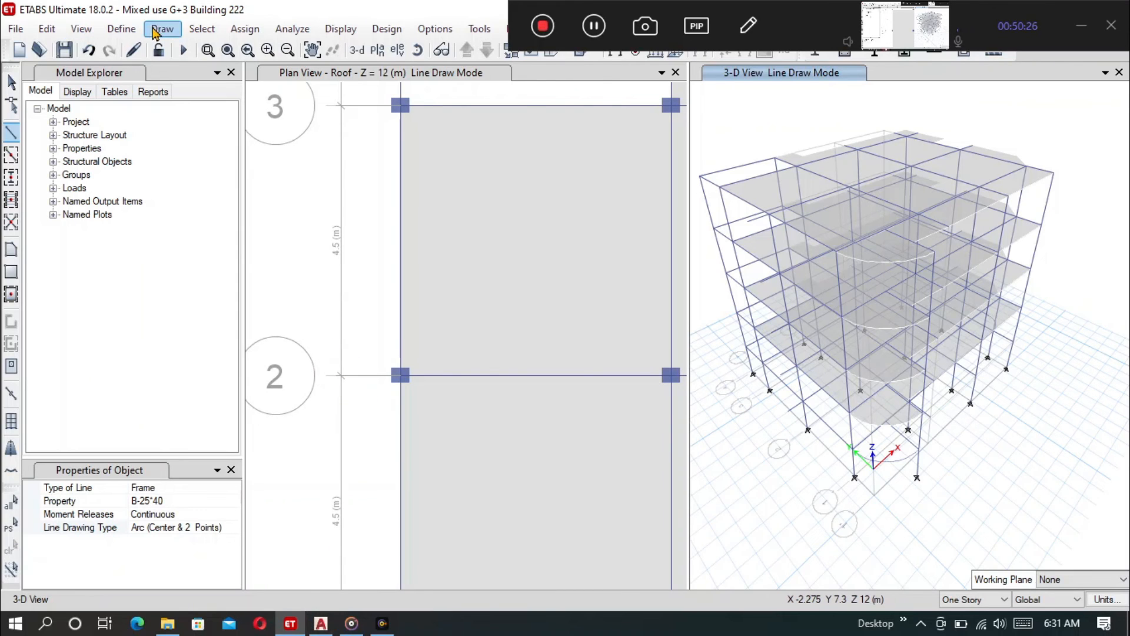
left_click(162, 29)
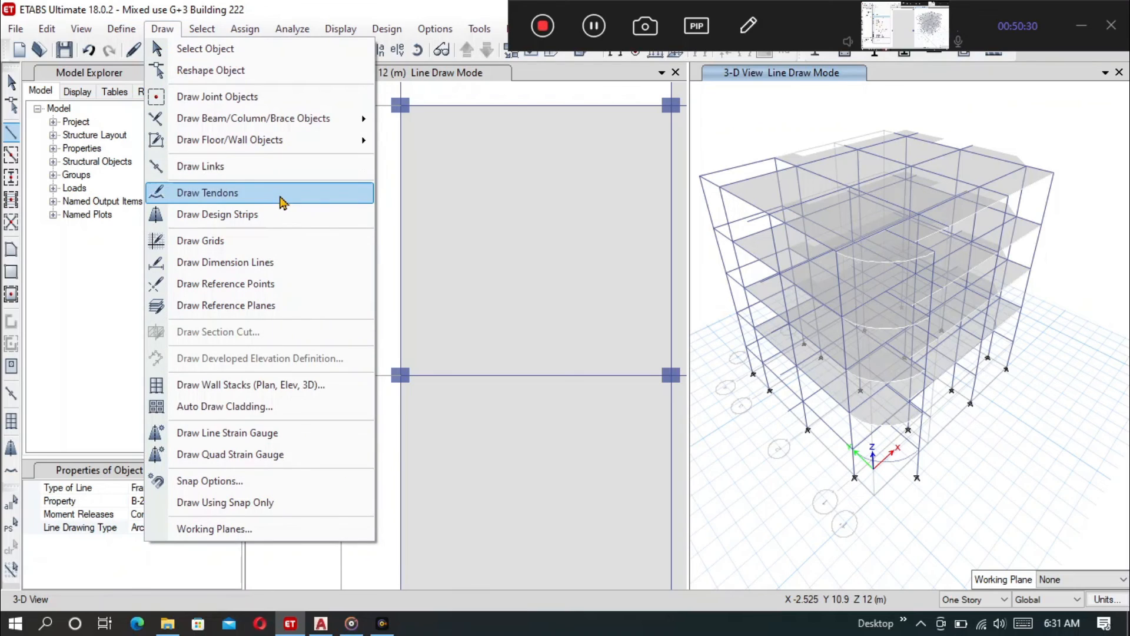
left_click(289, 102)
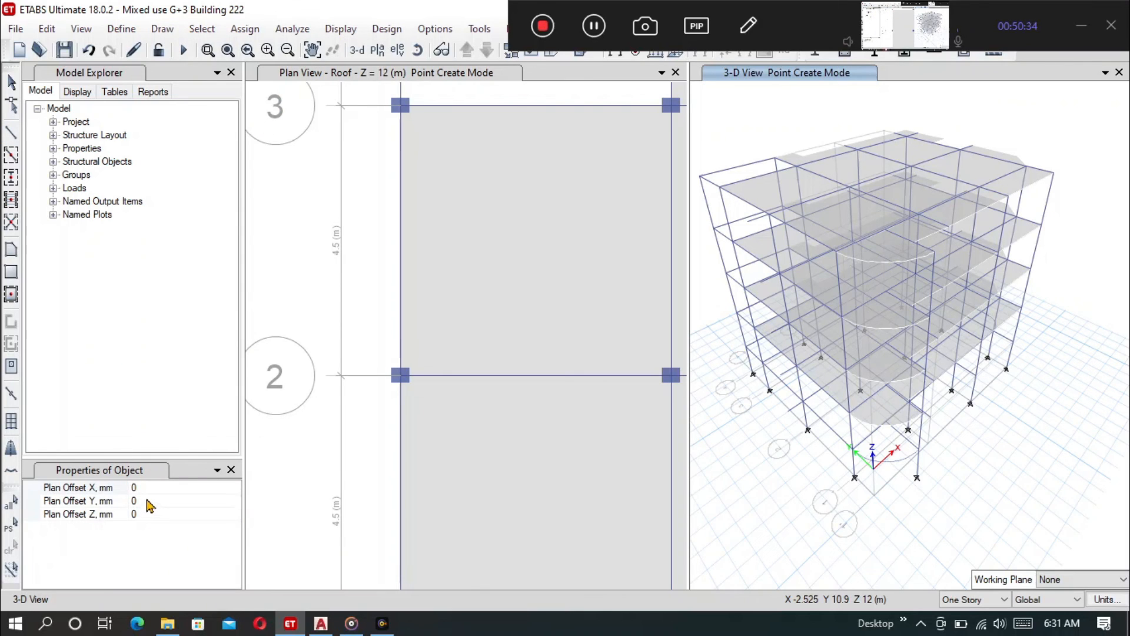
left_click(148, 499)
double_click(157, 501)
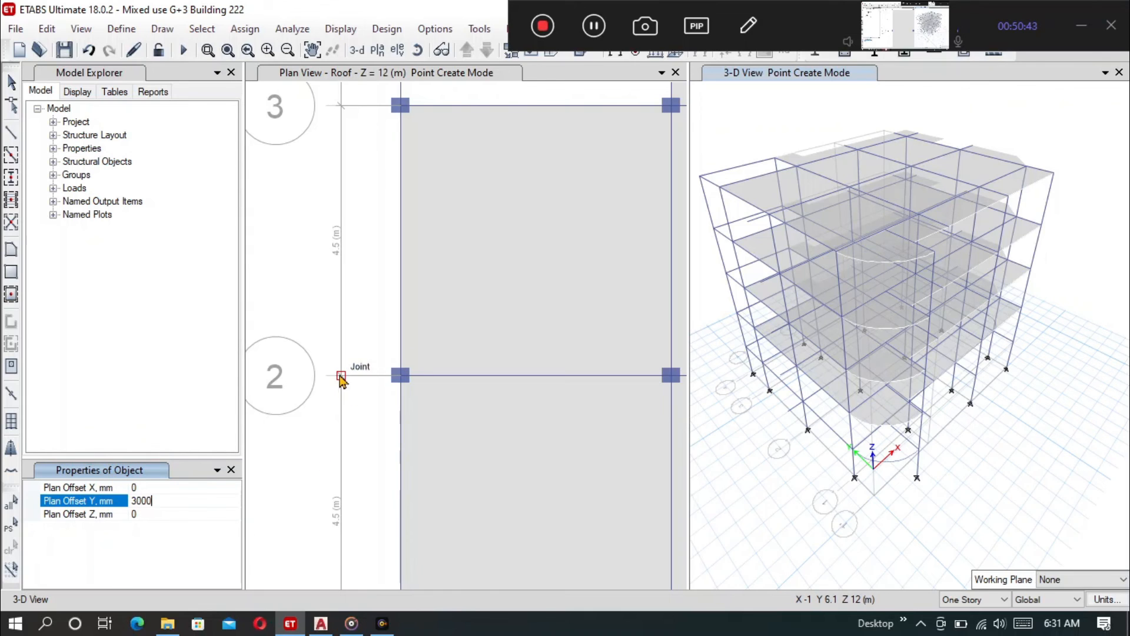
left_click(1004, 599)
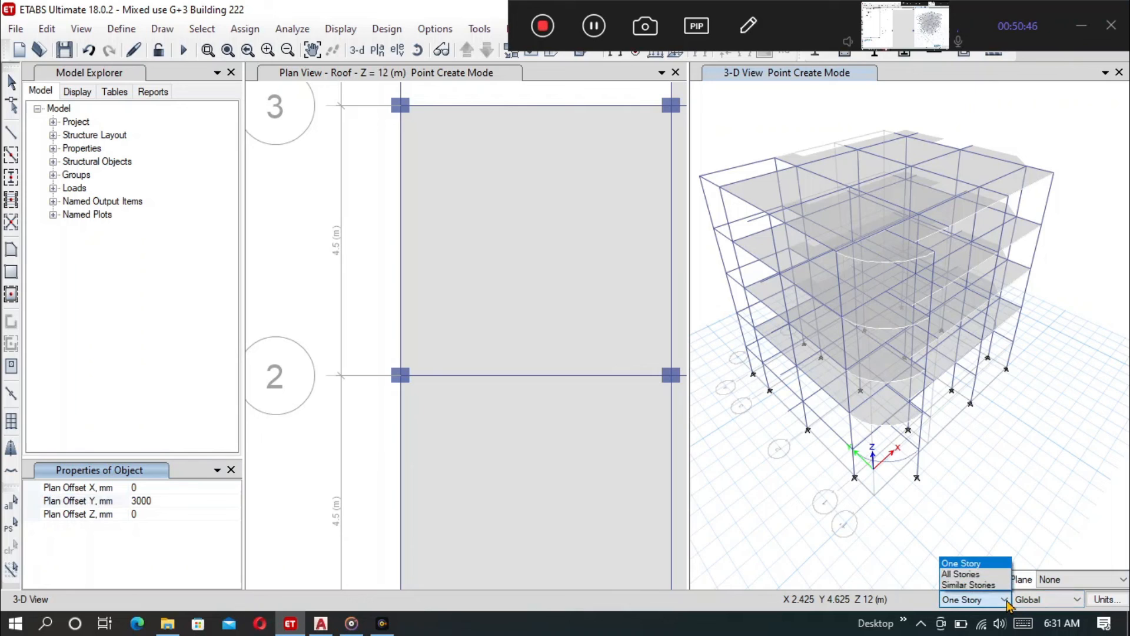
left_click(982, 574)
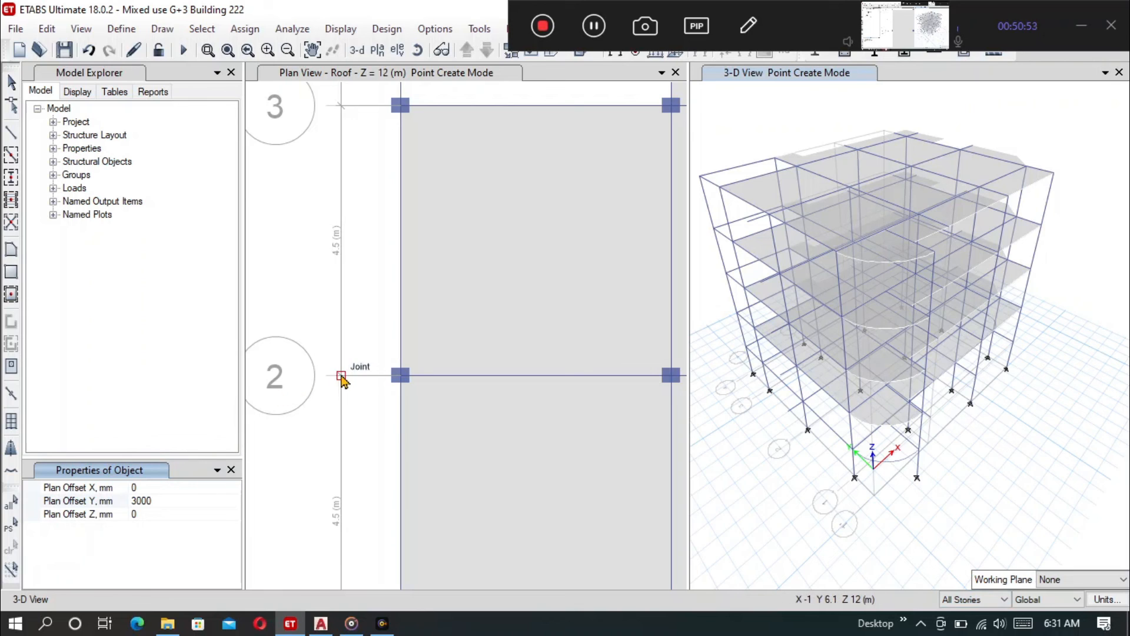
left_click(342, 377)
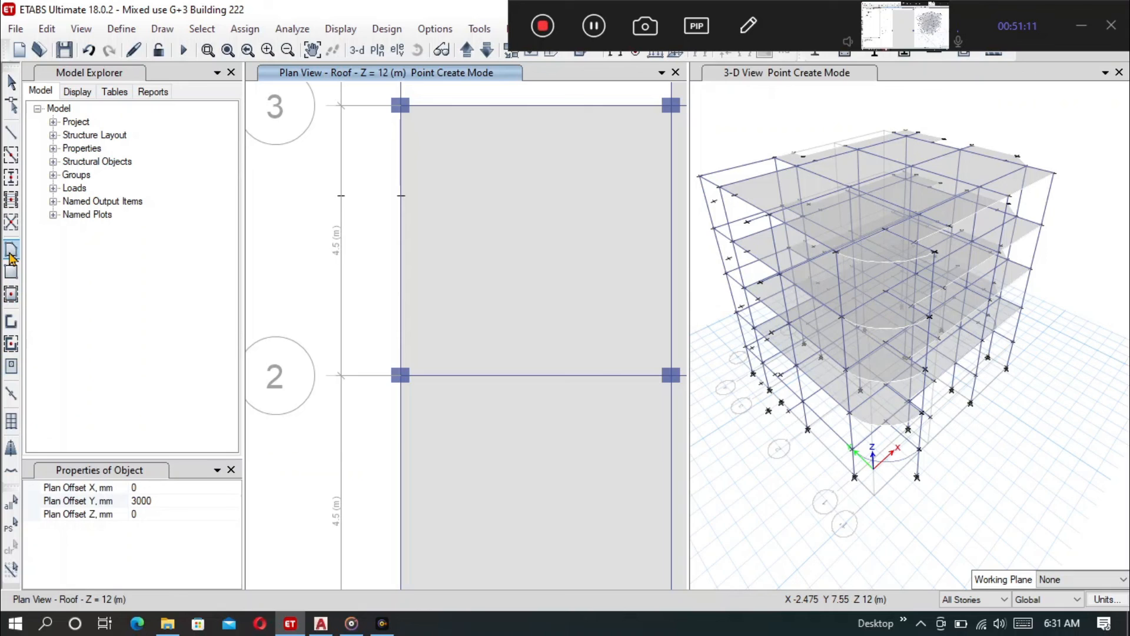
Draw a 1 m by 3 m Slab-150 floor area for the veranda outside grid A, running from grid 2 towards grid 3
left_click(10, 251)
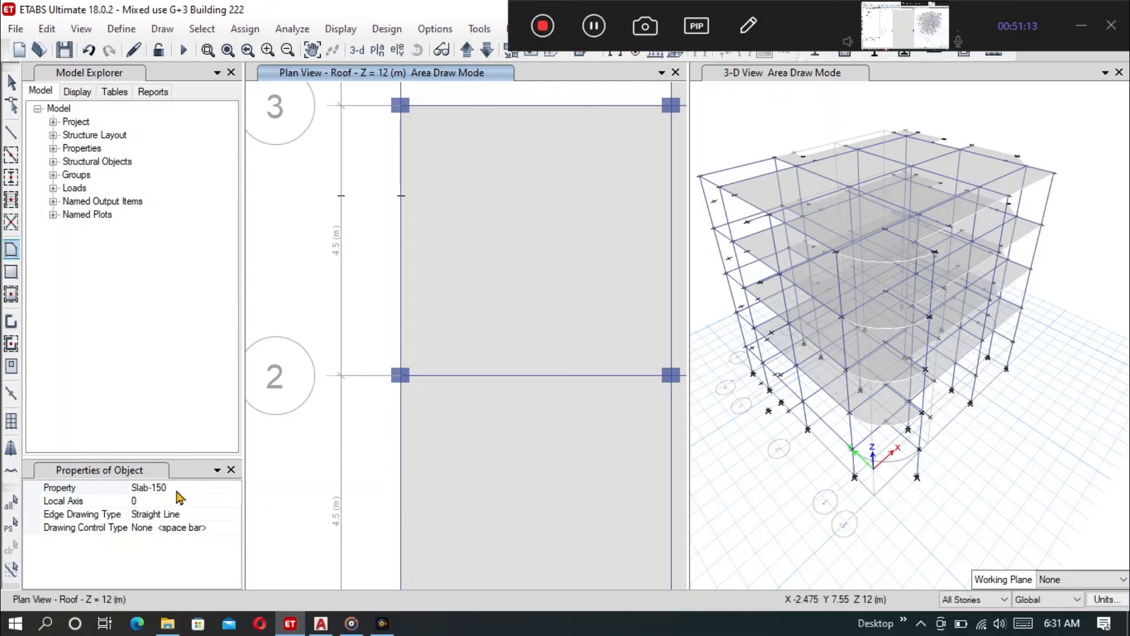
left_click(400, 196)
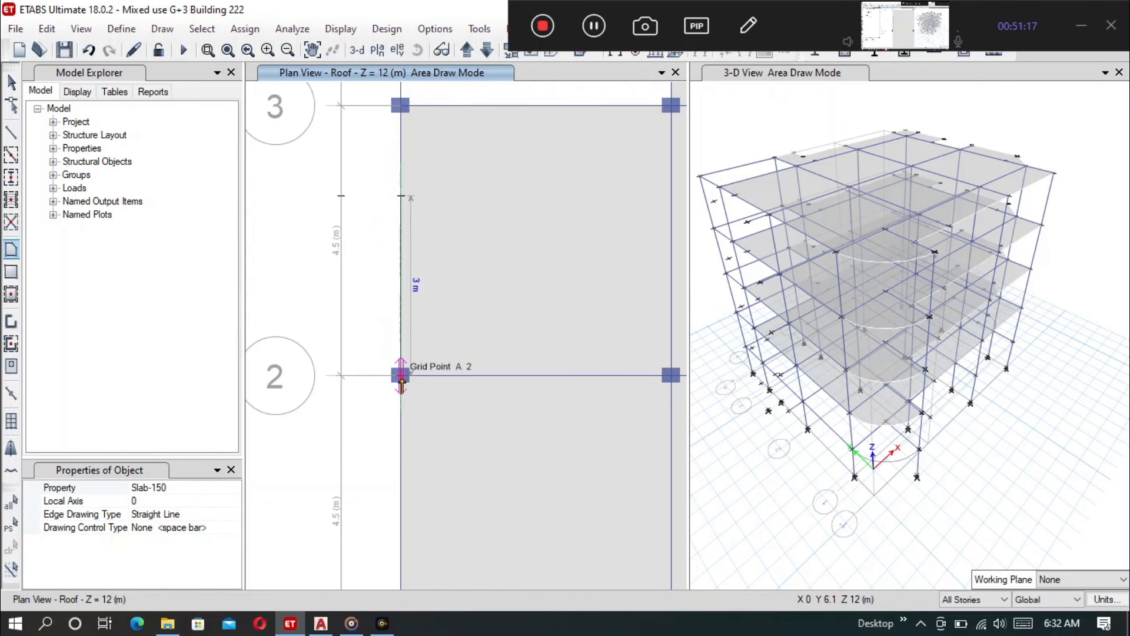
left_click(401, 375)
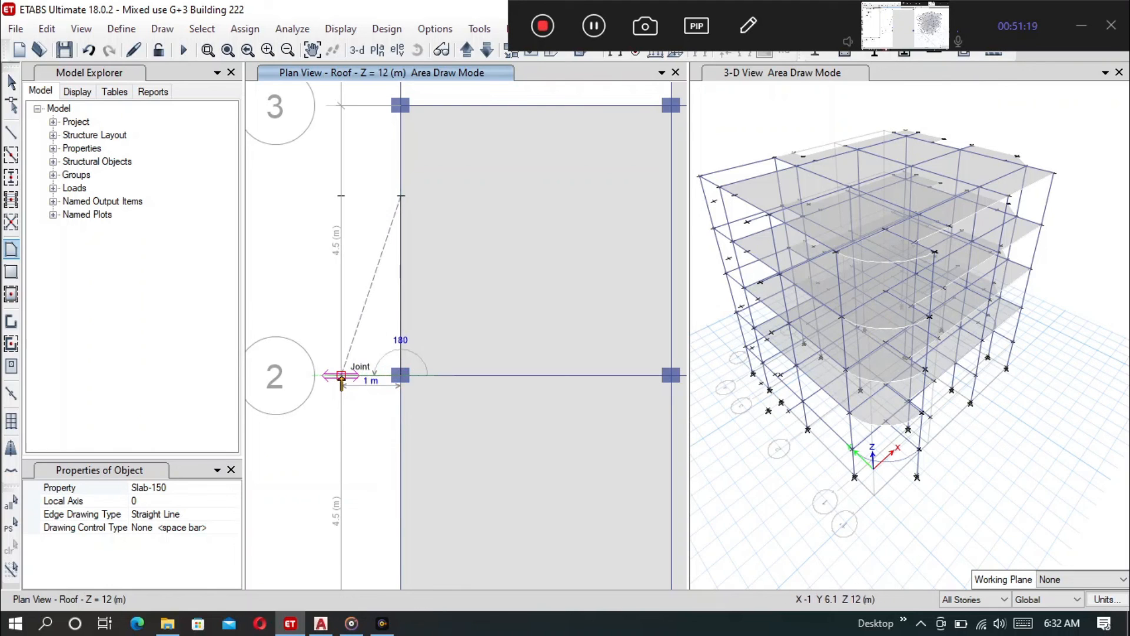
left_click(341, 375)
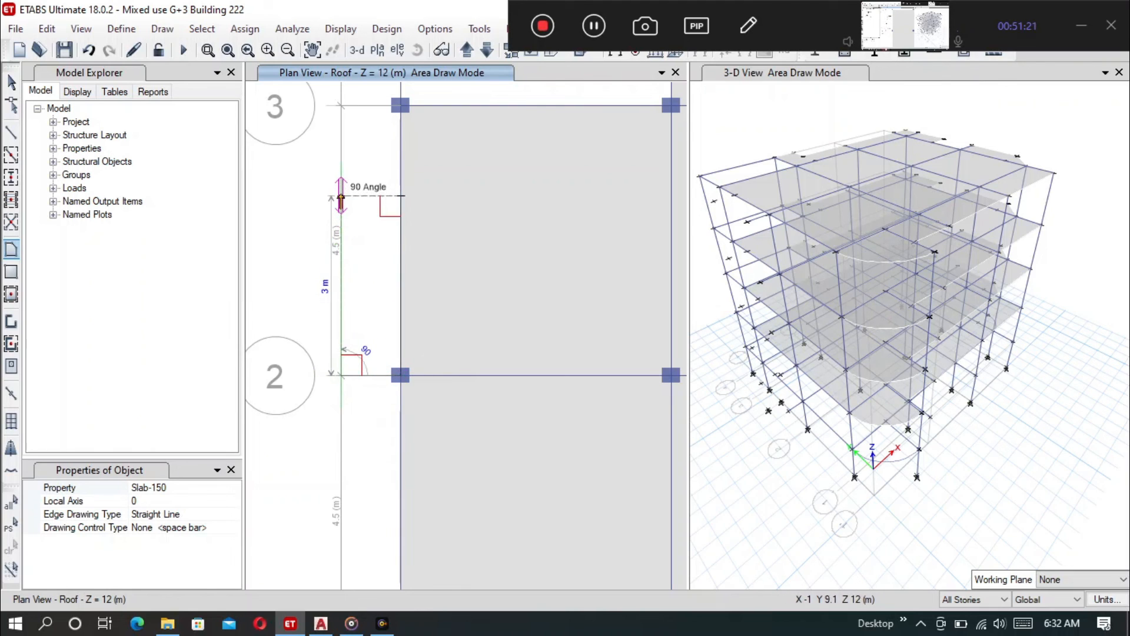
left_click(341, 196)
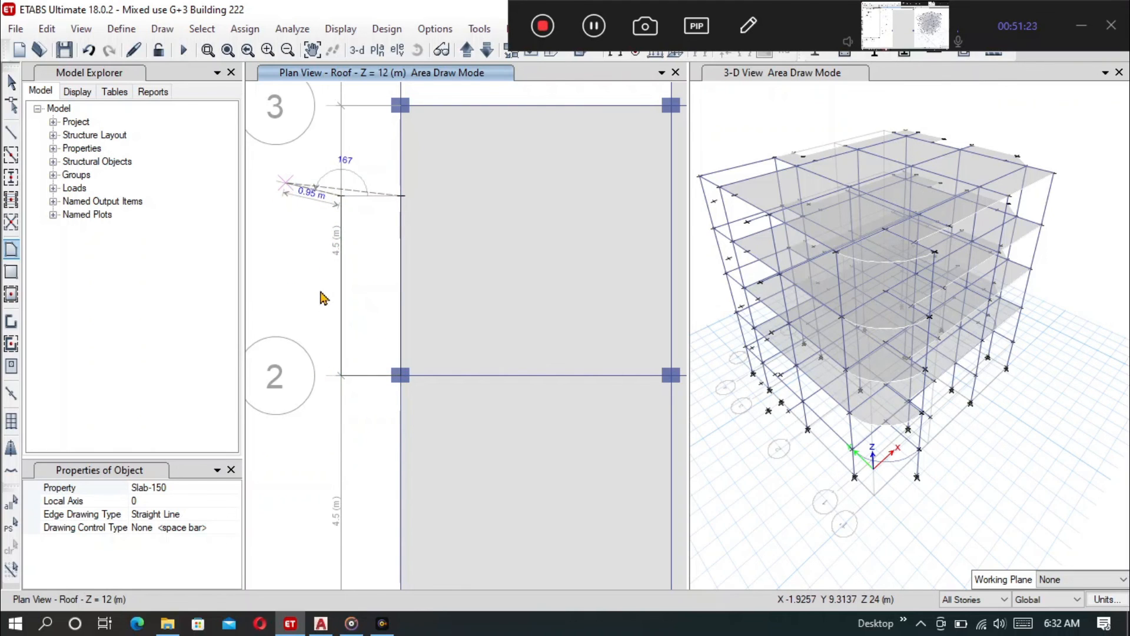
key("Return")
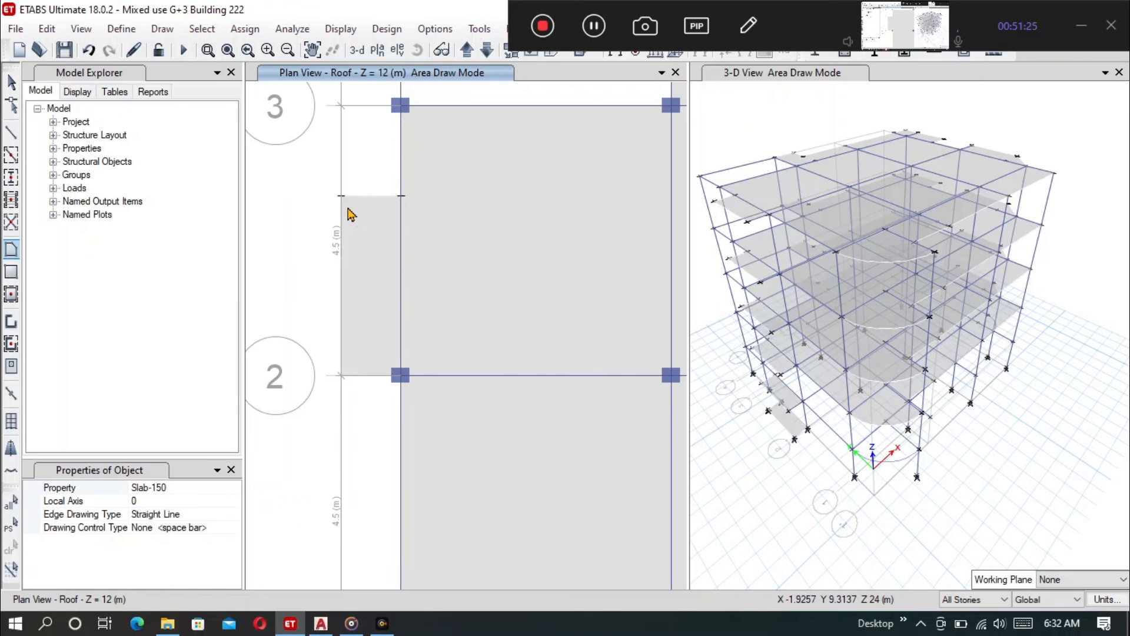
Compare the veranda slab beside grid A with the AutoCAD floor plan, and return to ETABS
scroll(348, 213, "down", 3)
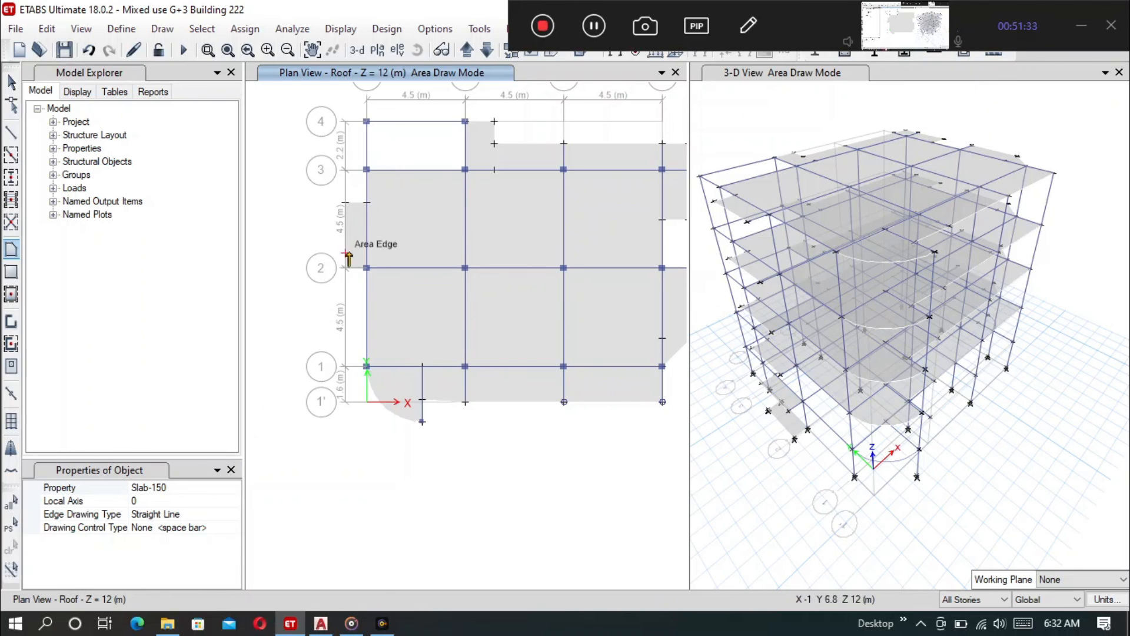
scroll(357, 217, "up", 3)
scroll(358, 217, "down", 4)
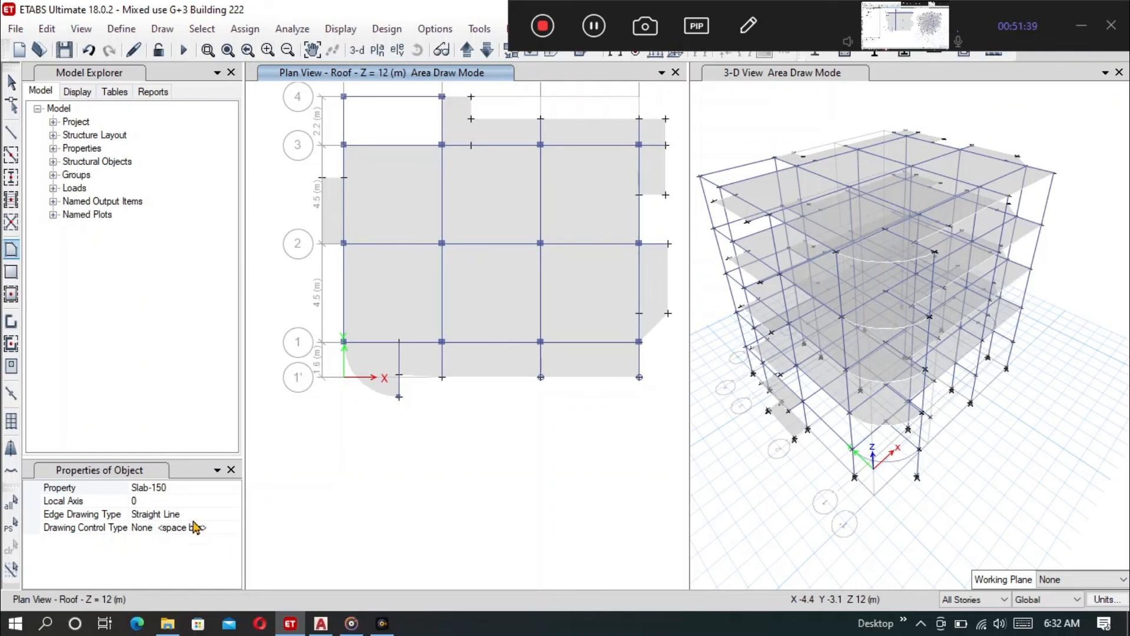
left_click(321, 625)
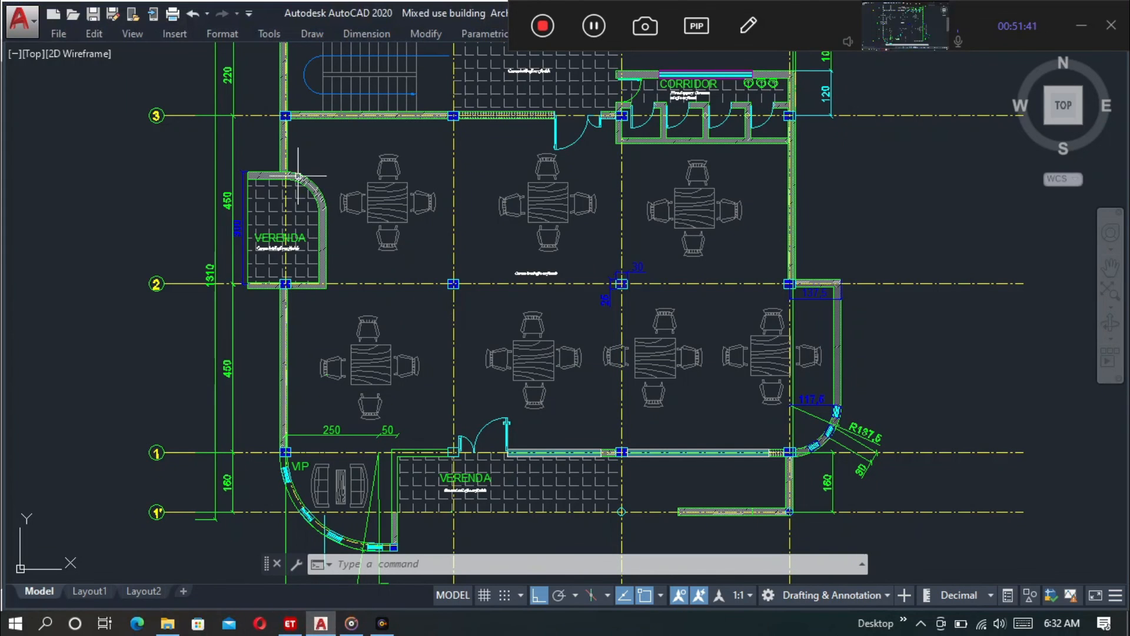
scroll(311, 174, "down", 1)
scroll(325, 247, "down", 1)
left_click(290, 623)
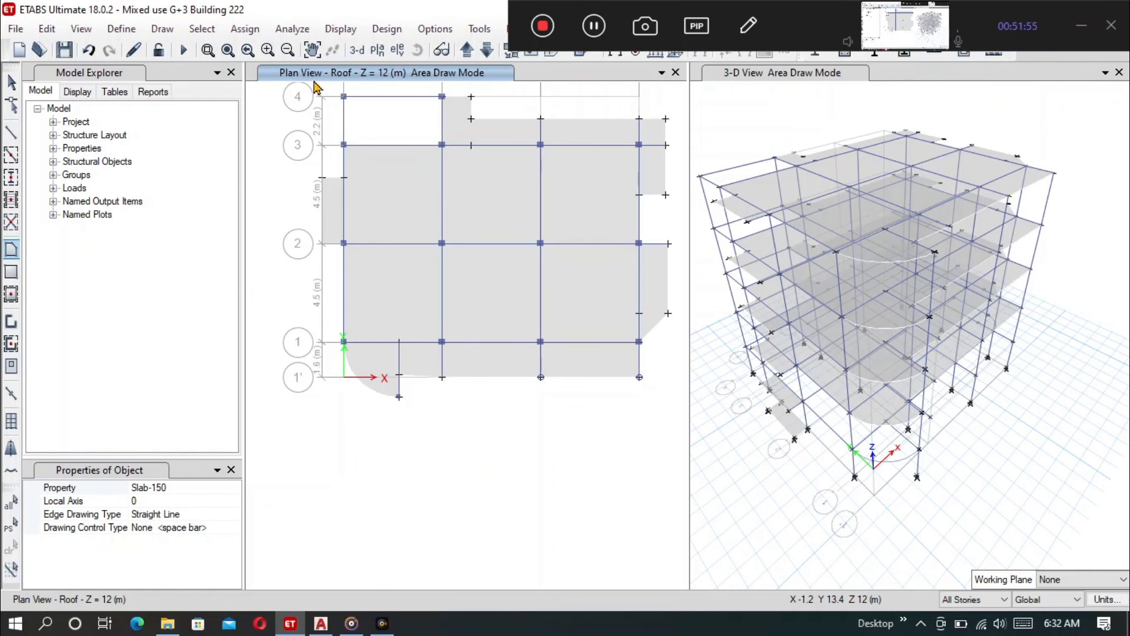
With drawing scope set to One Story, delete the veranda slab beside grid A from the Base and Ground Floor levels
left_click(467, 51)
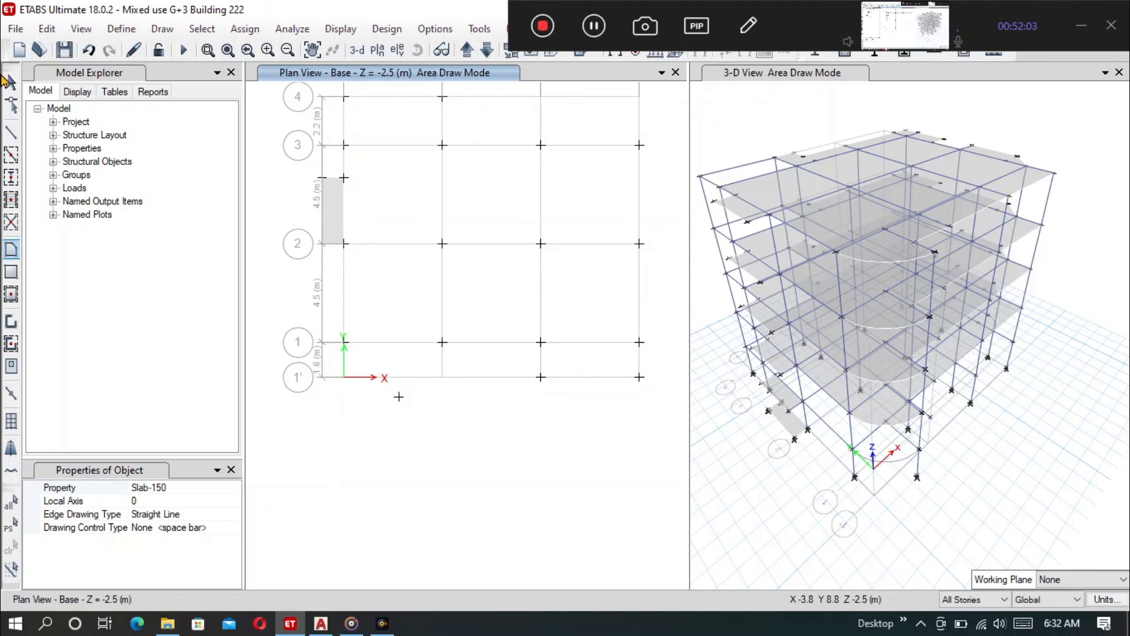
left_click(11, 83)
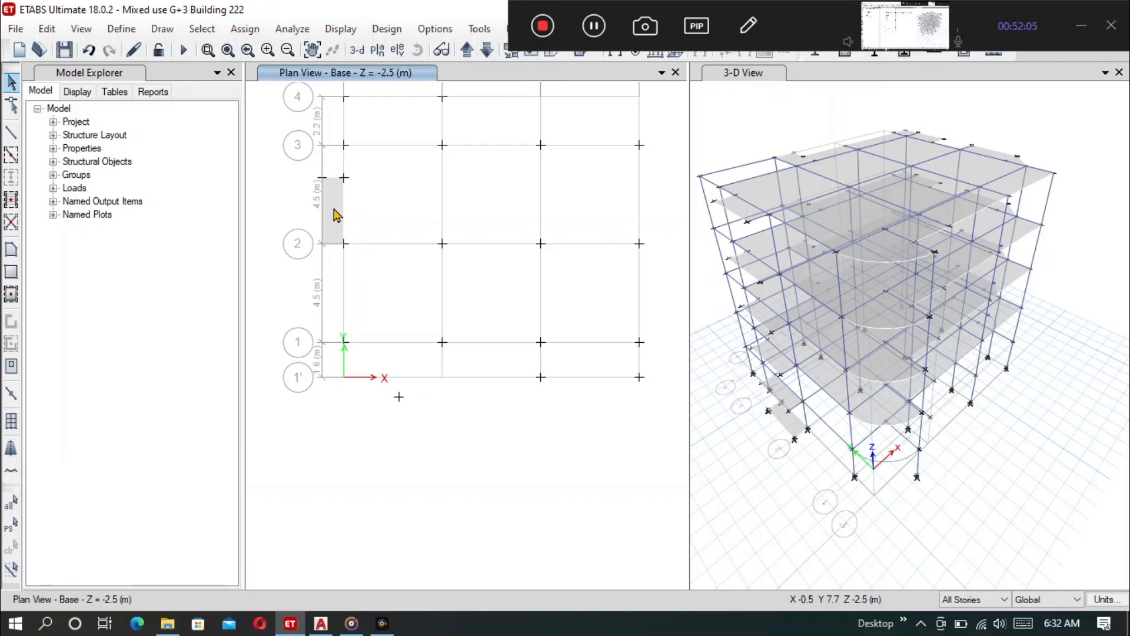
left_click(982, 601)
left_click(978, 569)
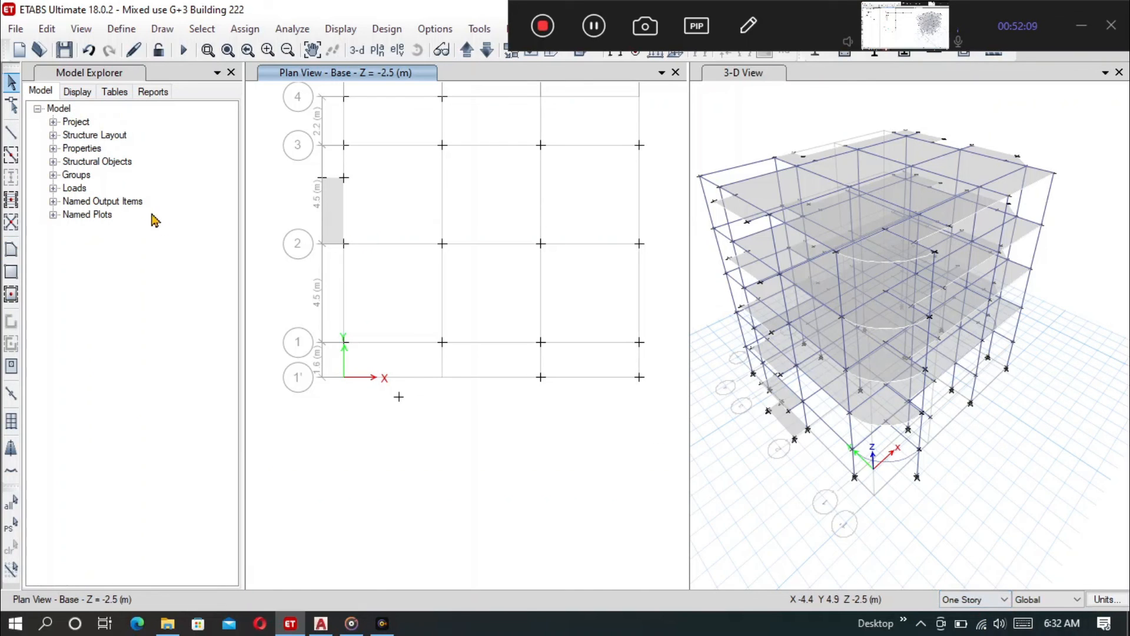
left_click(335, 219)
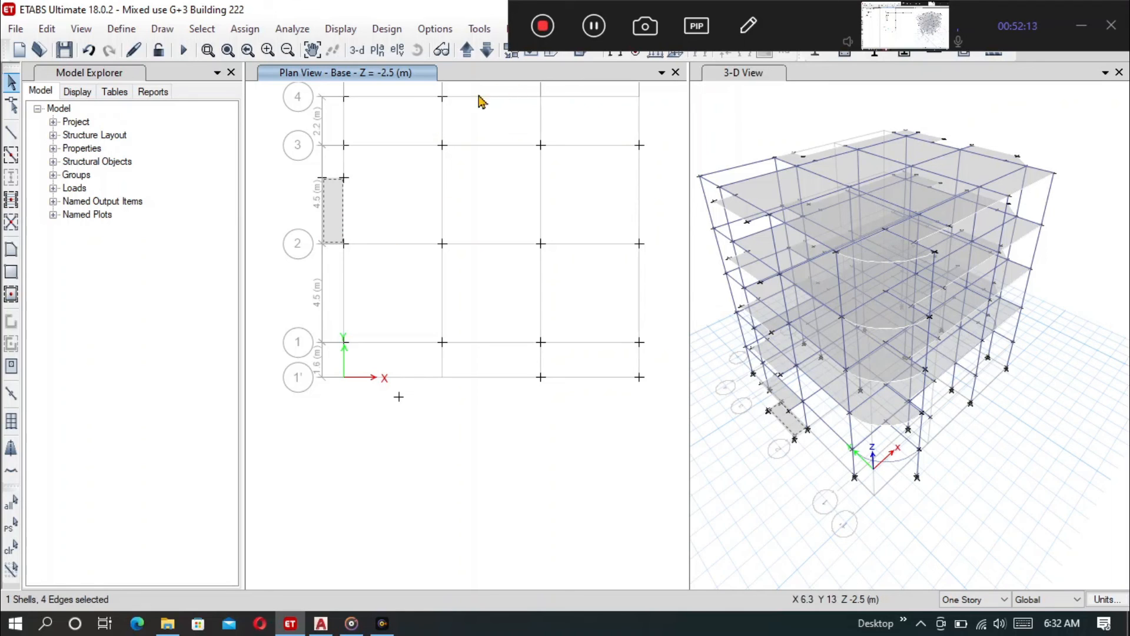
left_click(468, 50)
left_click(335, 219)
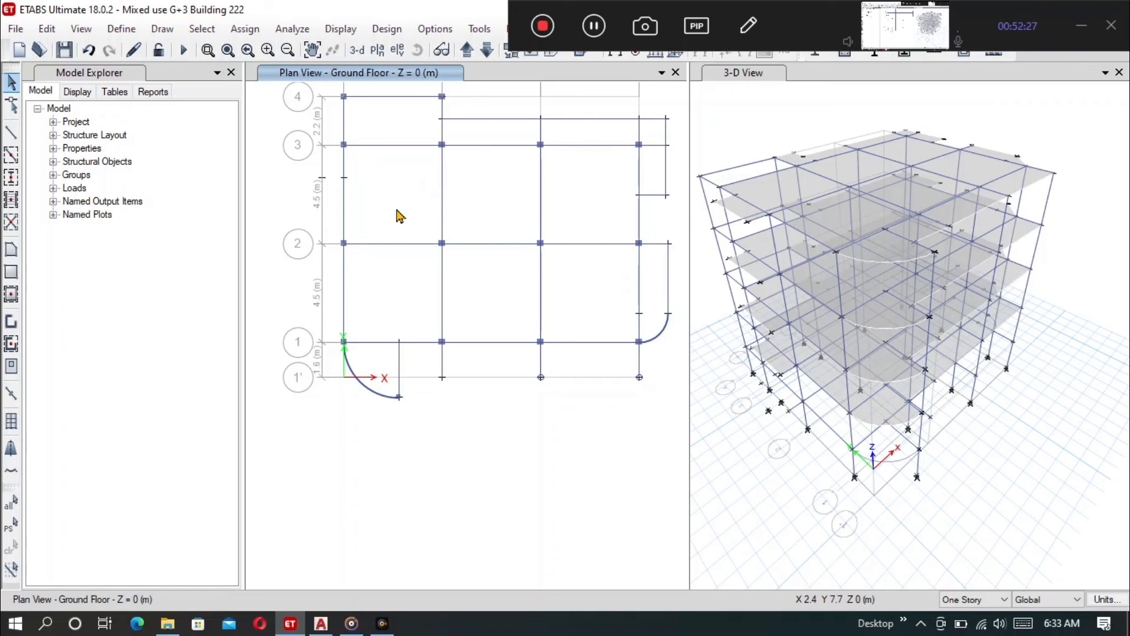
left_click(594, 26)
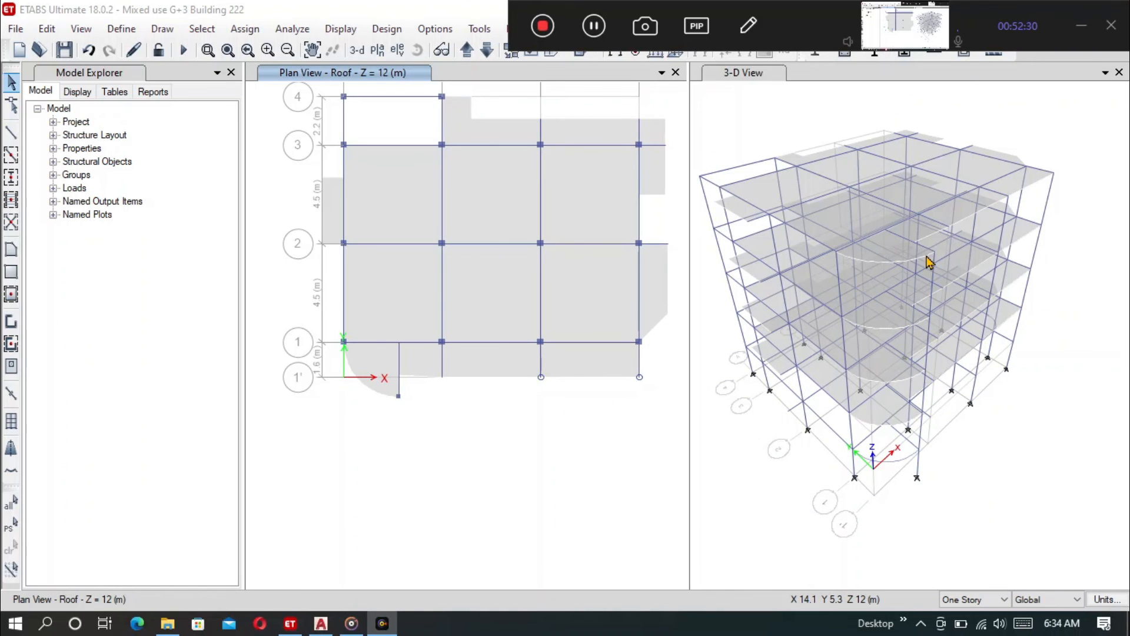
scroll(846, 262, "down", 4)
scroll(846, 262, "up", 4)
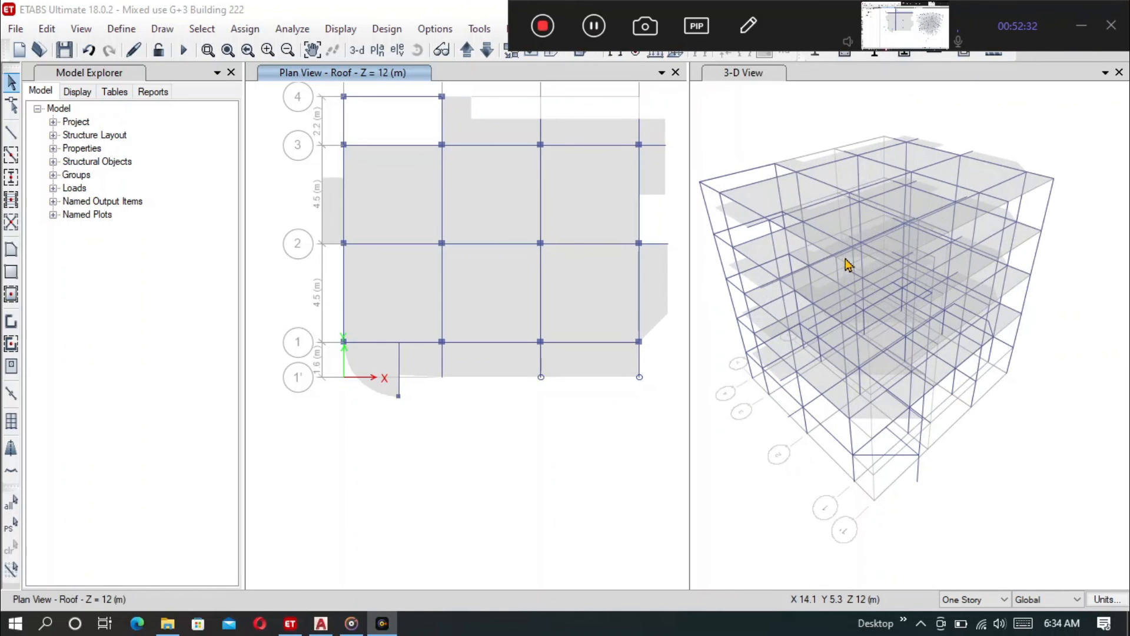
scroll(867, 300, "up", 3)
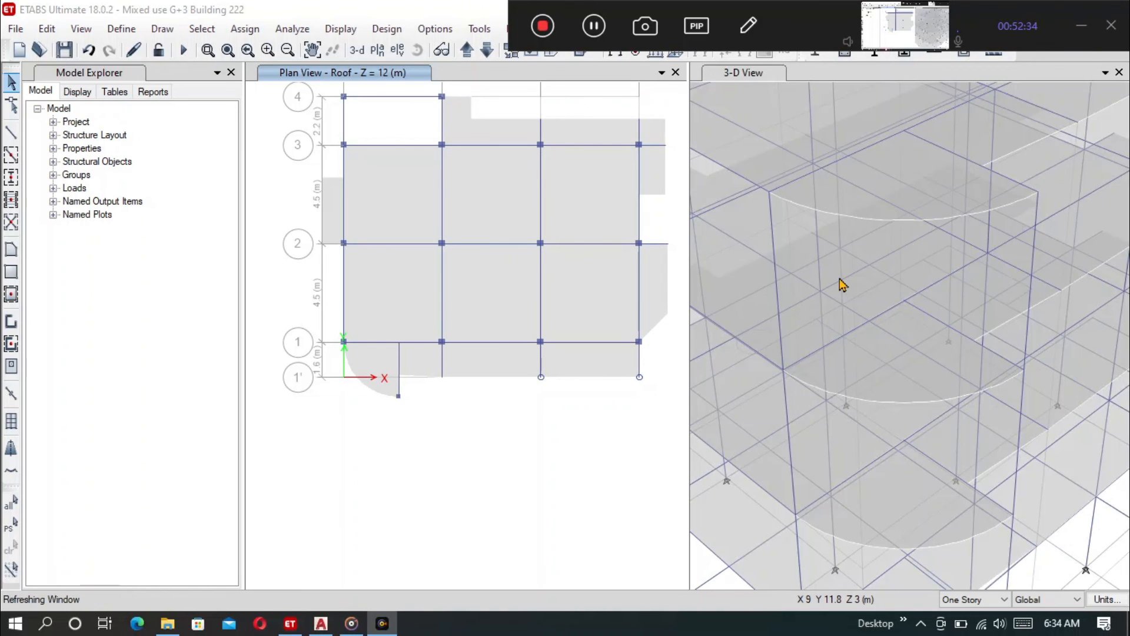
scroll(839, 282, "down", 2)
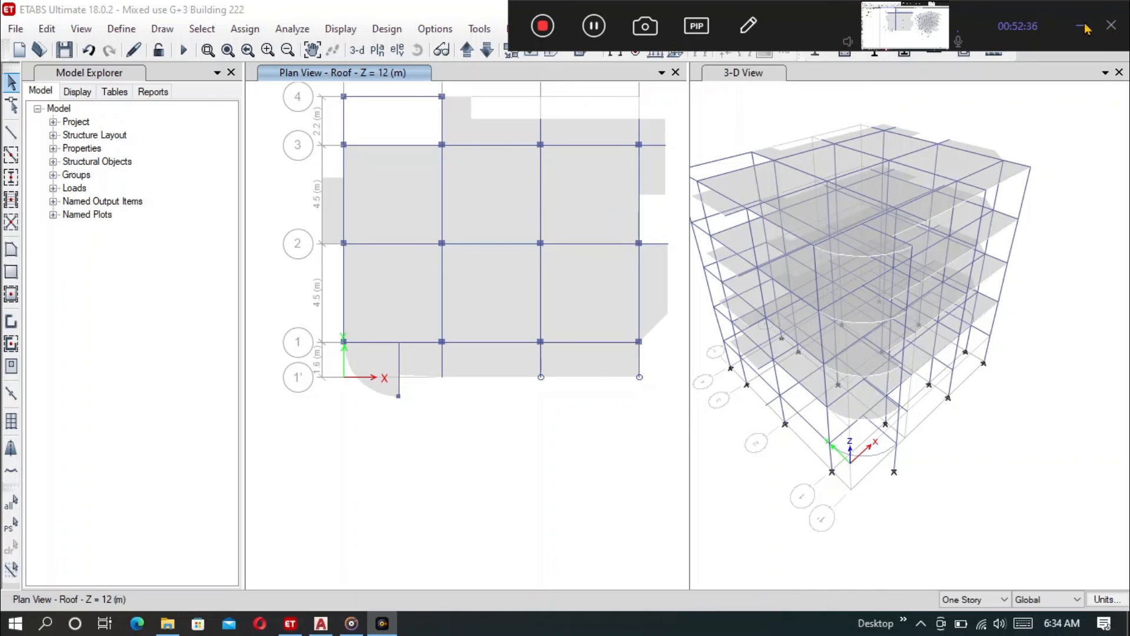
left_click(1083, 27)
left_click(1105, 505)
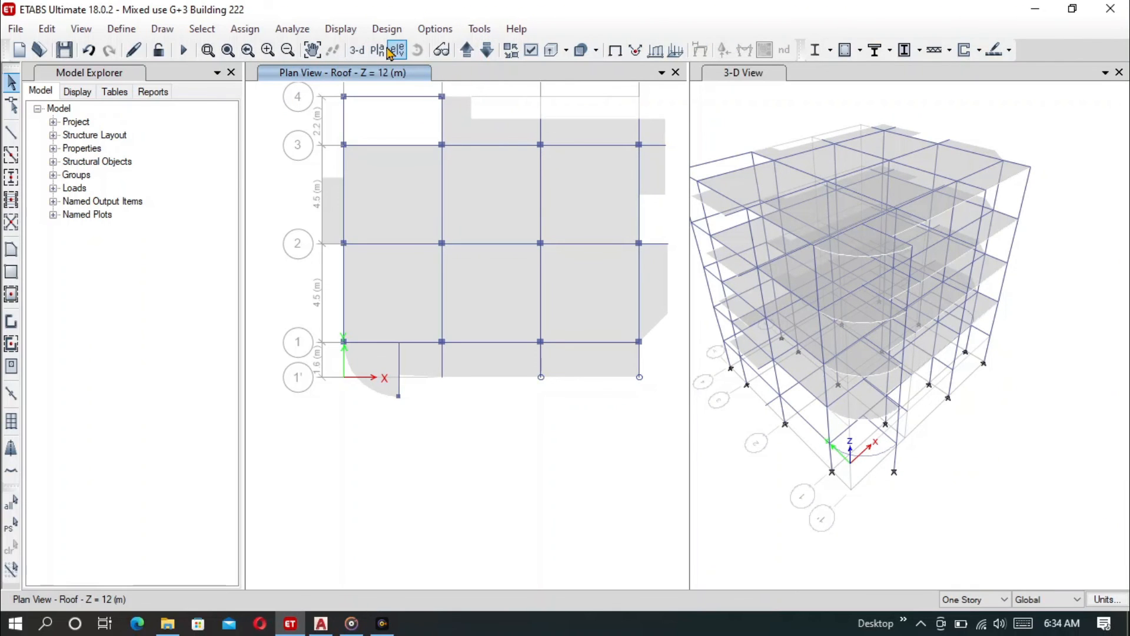
Display the model in 3-D in place of the roof plan and examine the floor slabs from several angles, including below
left_click(357, 50)
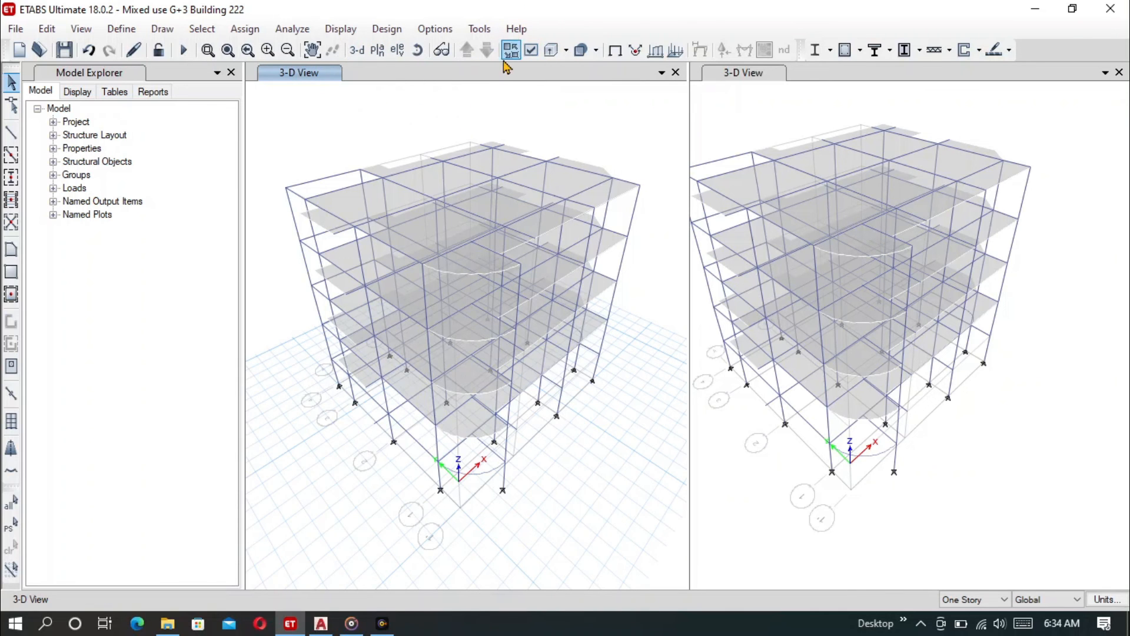
left_click(417, 50)
left_click_drag(492, 435, 513, 264)
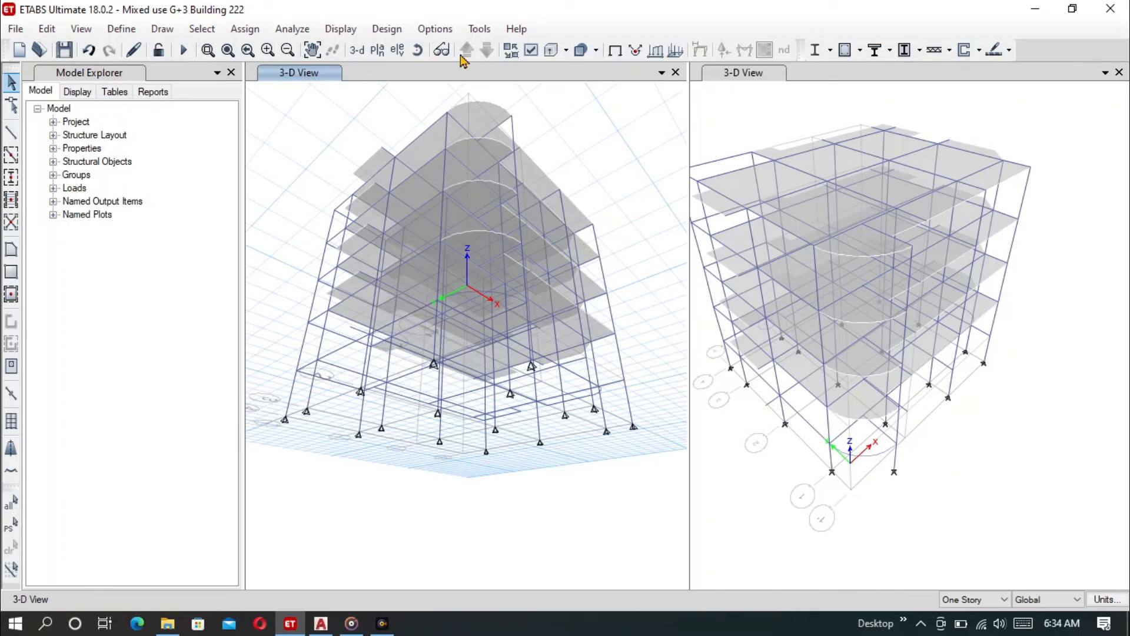
left_click(418, 51)
left_click_drag(582, 348, 521, 492)
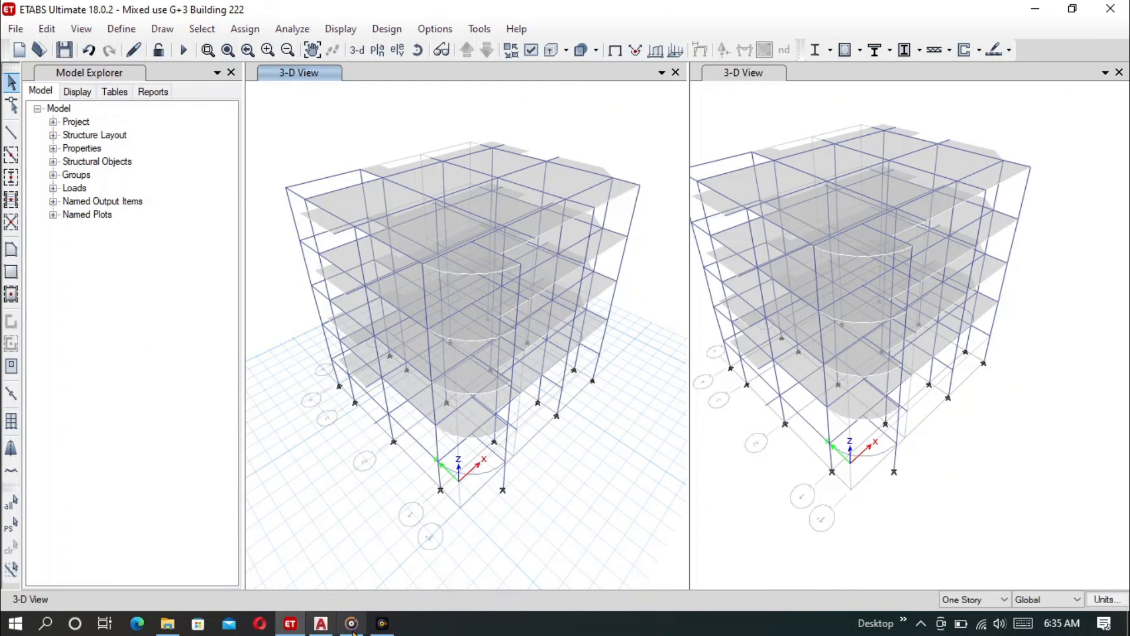
left_click(382, 622)
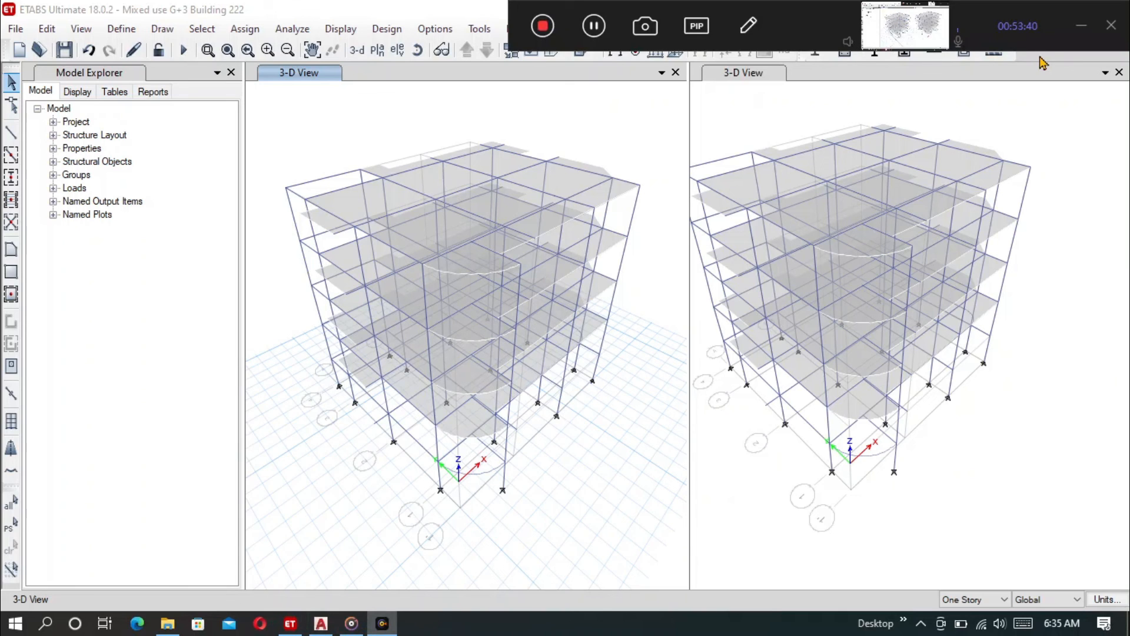